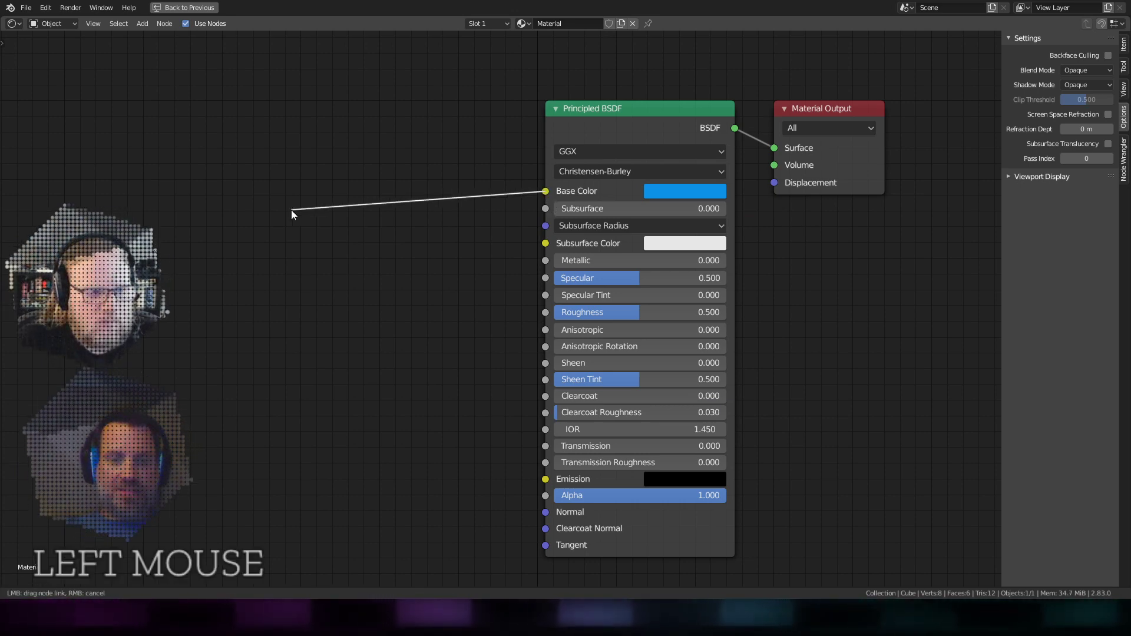
Step: Add an Image Texture node beside the Principled BSDF node, leaving space between them
{"action": "left_click_drag", "start_coordinate": [291, 210], "coordinate": [363, 238]}
{"action": "key", "text": "q"}
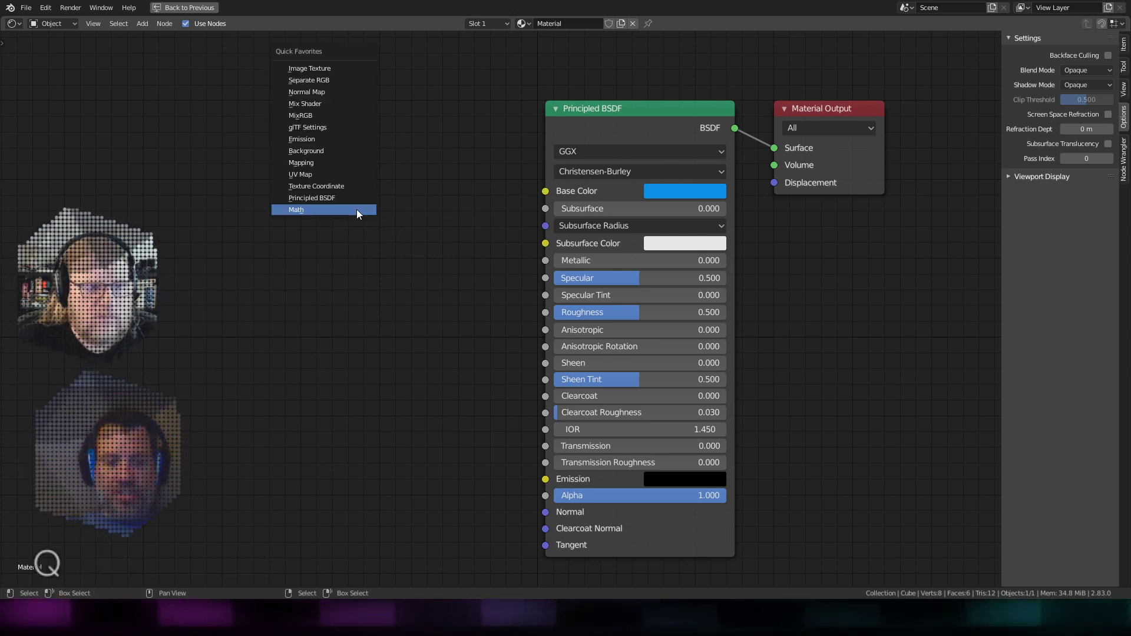
{"action": "left_click", "coordinate": [349, 65]}
{"action": "left_click", "coordinate": [85, 122]}
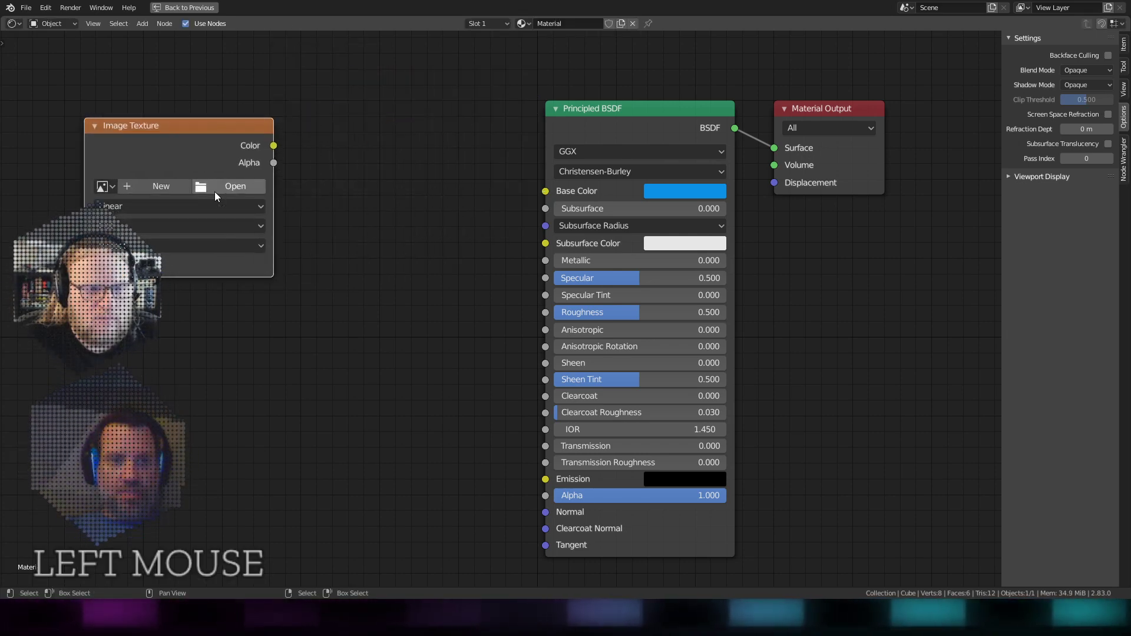
Step: Create a new image named ColorGrid in the Image Texture node, using the Color Grid generated type
{"action": "left_click", "coordinate": [166, 184]}
{"action": "left_click", "coordinate": [217, 270]}
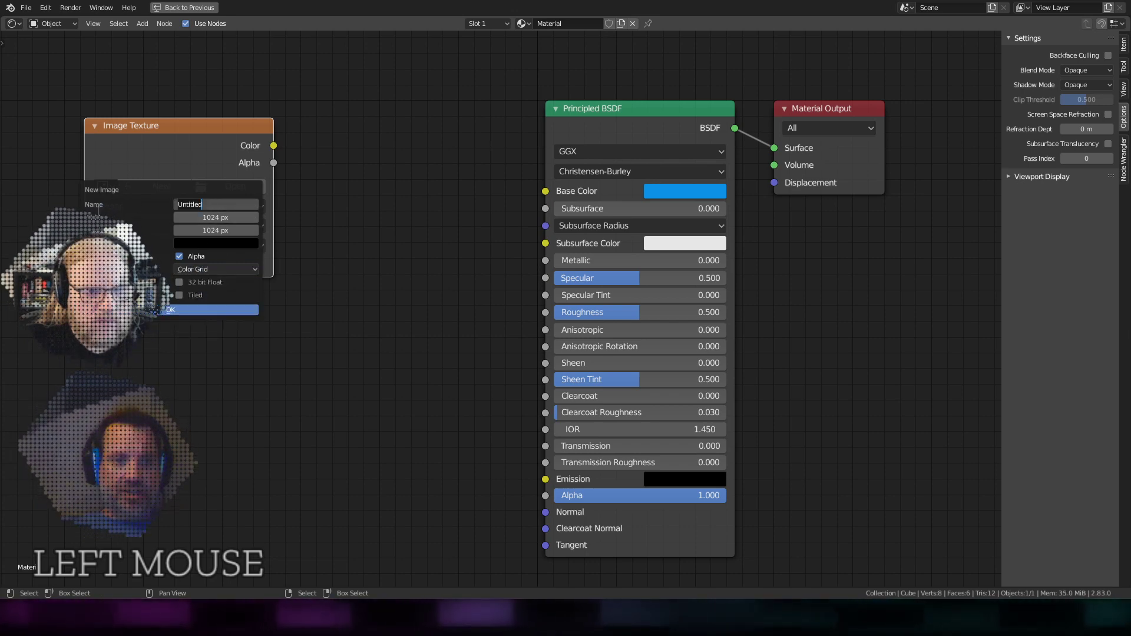
{"action": "type", "text": "ColorGrid"}
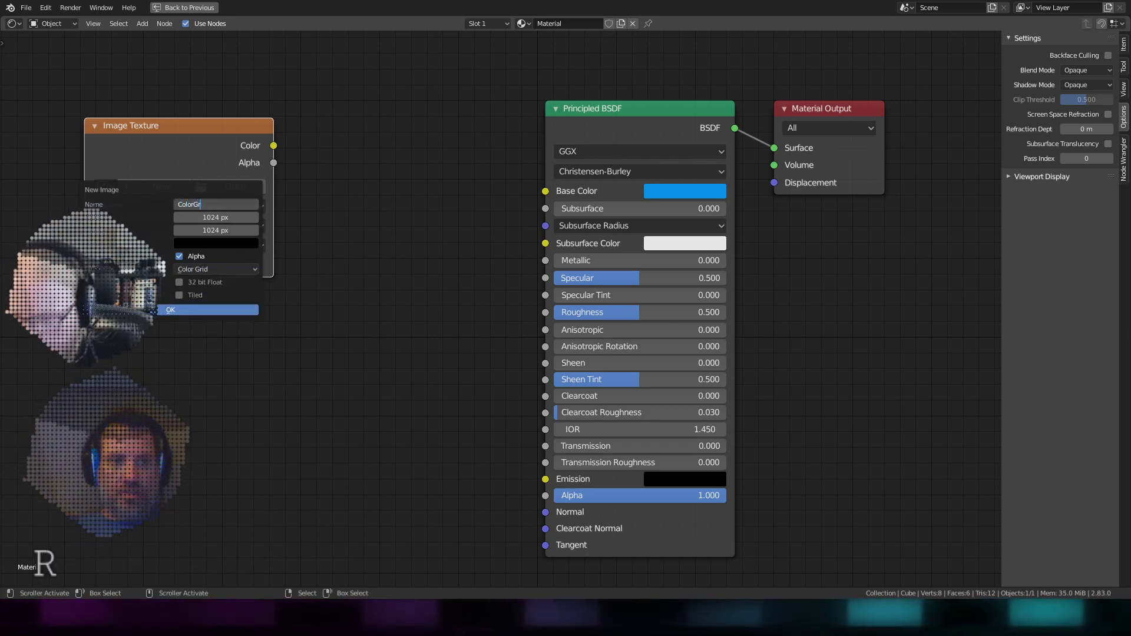
{"action": "key", "text": "BackSpace"}
{"action": "type", "text": "d"}
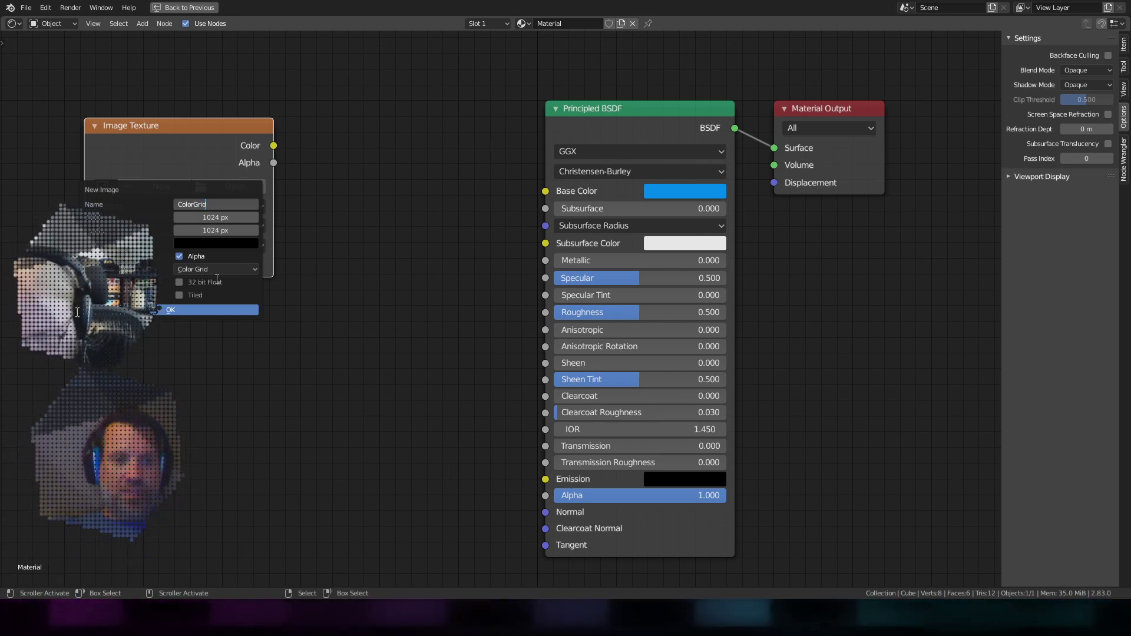
{"action": "left_click", "coordinate": [180, 257]}
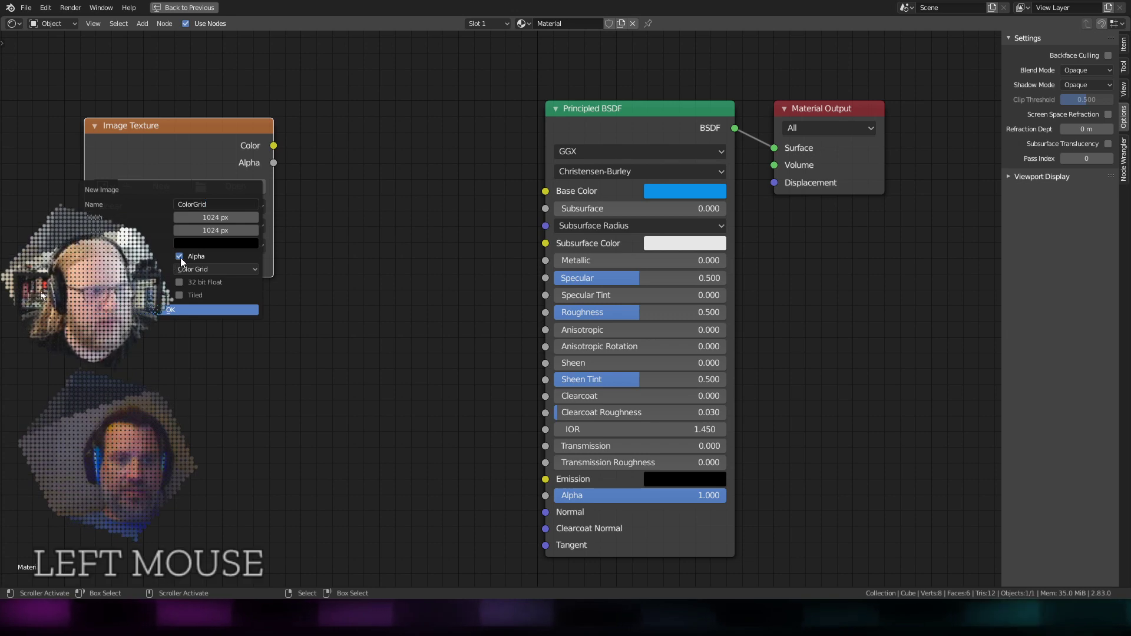
{"action": "left_click", "coordinate": [182, 308]}
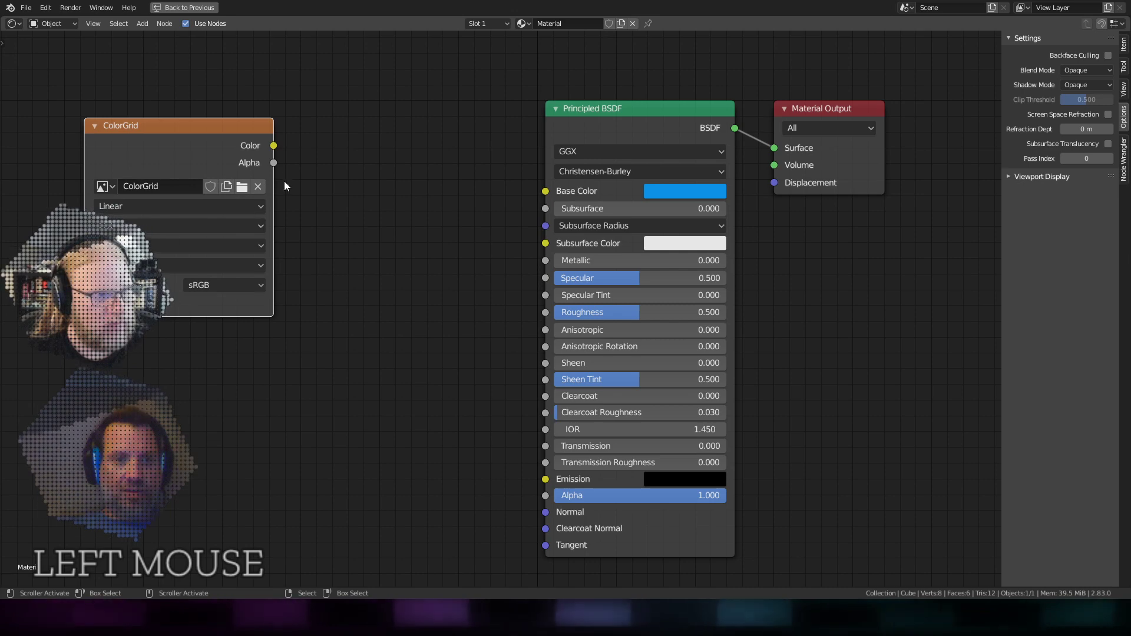
Step: Connect the ColorGrid texture's Color output to the shader's Base Color and restore the full workspace layout to view the cube
{"action": "left_click_drag", "start_coordinate": [273, 146], "coordinate": [566, 193]}
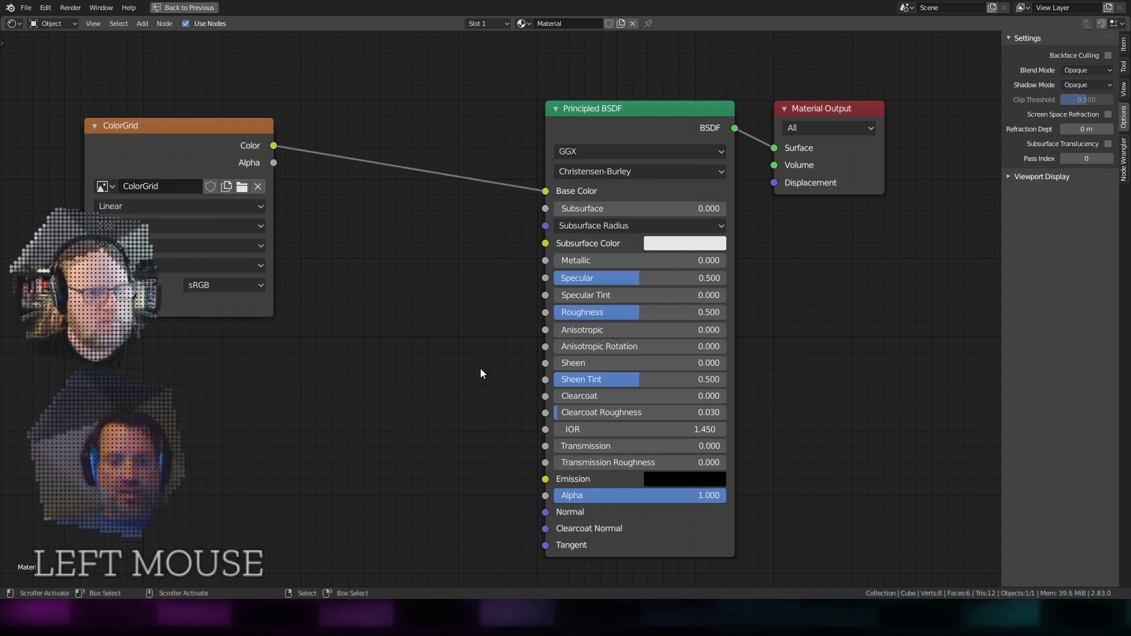
{"action": "key", "text": "ctrl+space"}
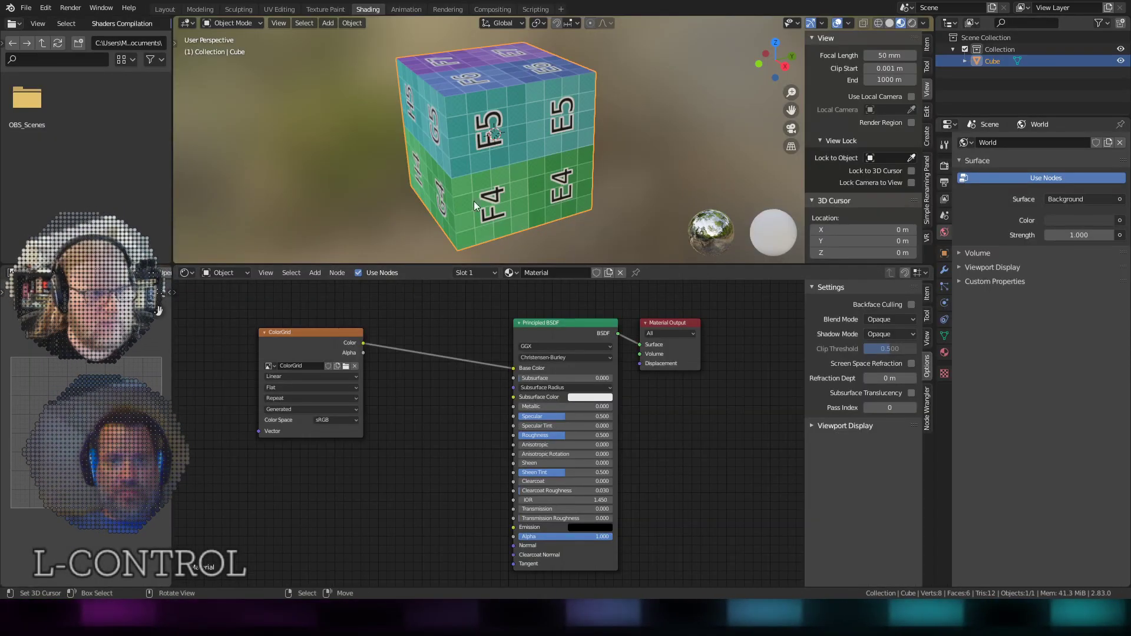
{"action": "middle_click_drag", "start_coordinate": [474, 200], "coordinate": [543, 193]}
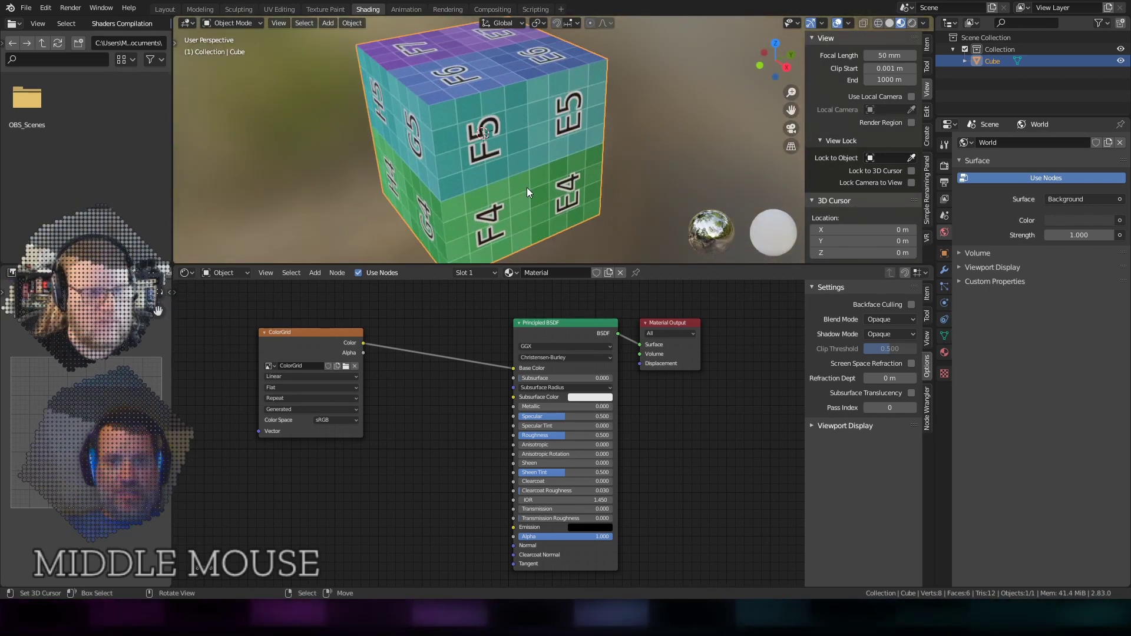
{"action": "scroll", "coordinate": [529, 498], "scroll_direction": "up", "scroll_amount": 2}
{"action": "middle_click_drag", "start_coordinate": [533, 230], "coordinate": [568, 194]}
{"action": "scroll", "coordinate": [558, 222], "scroll_direction": "up", "scroll_amount": 2}
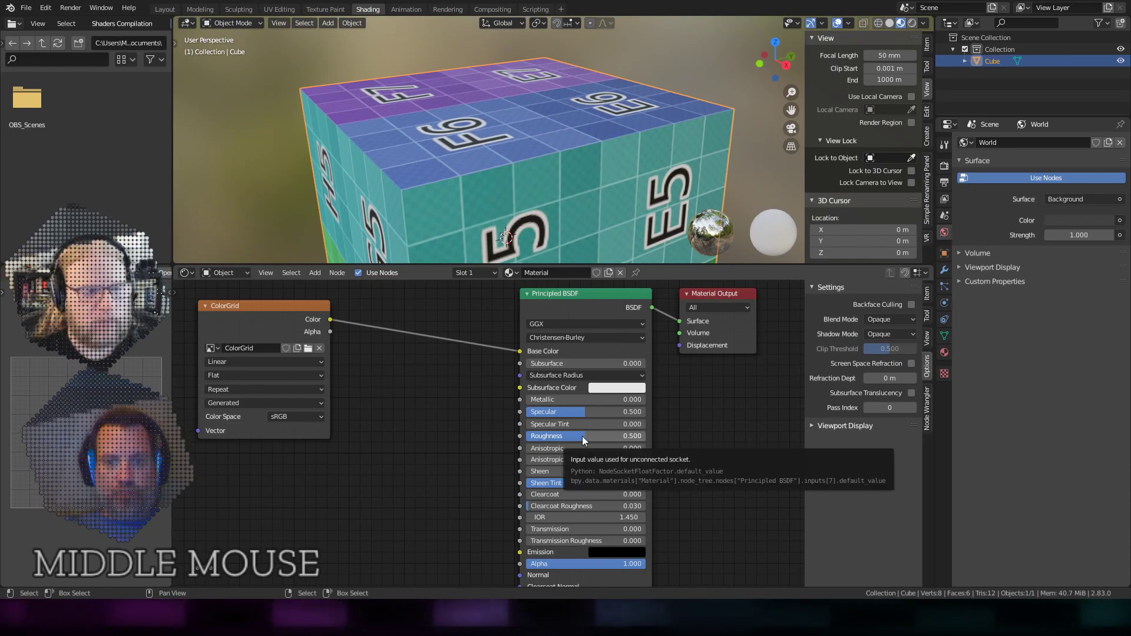
Step: Lower the Principled BSDF's Roughness to 0.300 and inspect the reflections on the cube
{"action": "left_click_drag", "start_coordinate": [582, 436], "coordinate": [532, 436]}
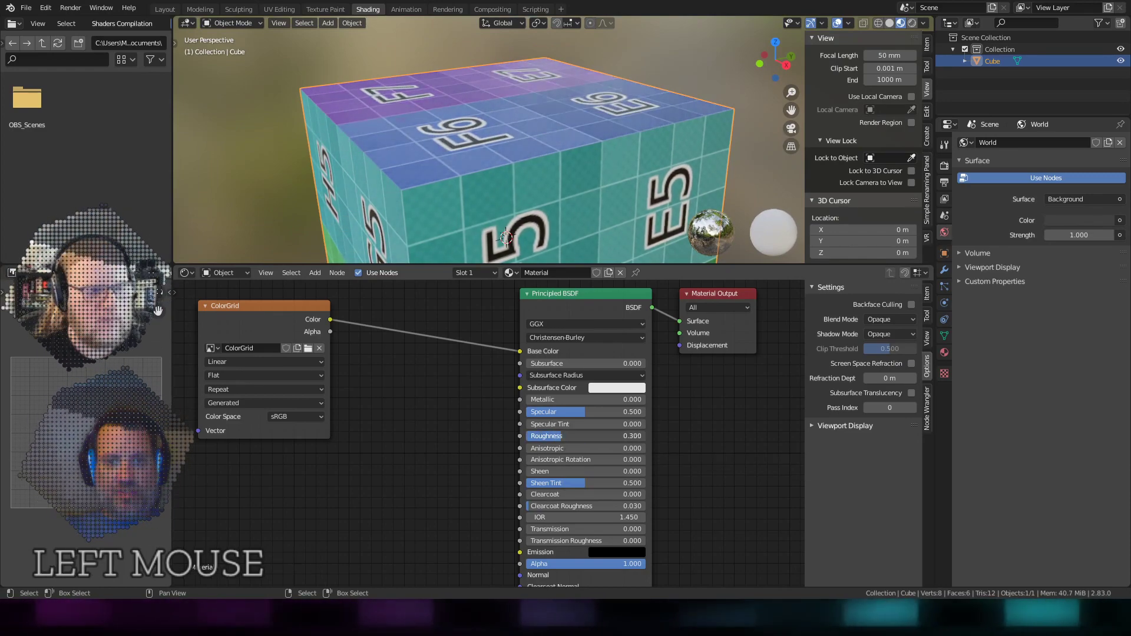
{"action": "middle_click_drag", "start_coordinate": [536, 103], "coordinate": [597, 129]}
{"action": "scroll", "coordinate": [522, 160], "scroll_direction": "up", "scroll_amount": 2}
{"action": "scroll", "coordinate": [522, 160], "scroll_direction": "up", "scroll_amount": 3}
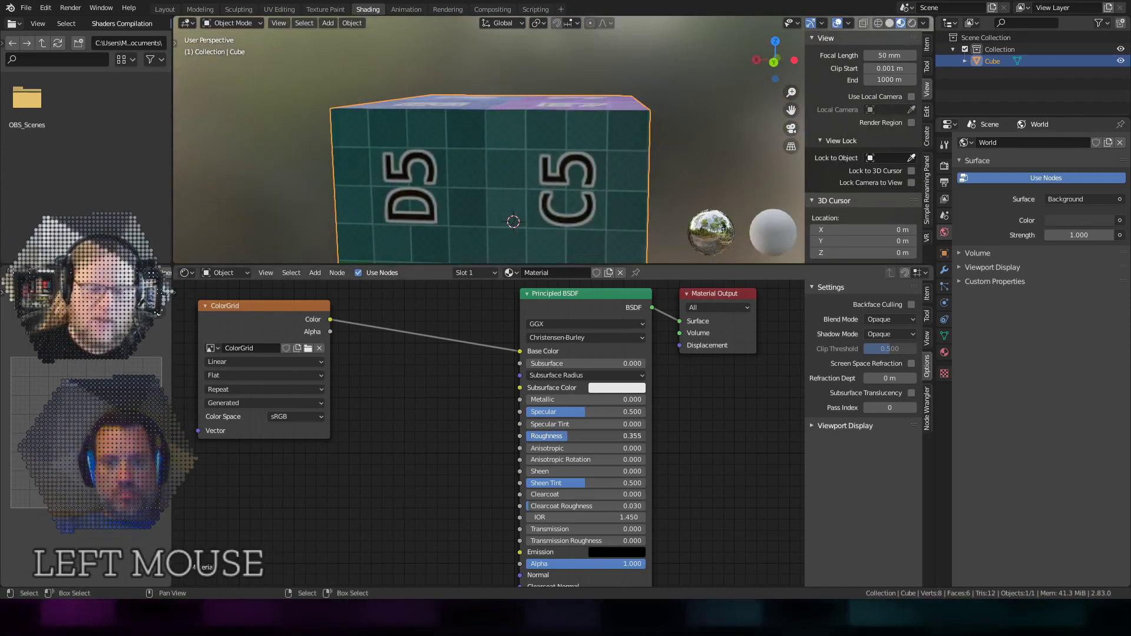
Step: Reduce the Roughness to 0.064 and compare the sharper reflections on the cube's faces
{"action": "middle_click_drag", "start_coordinate": [611, 108], "coordinate": [586, 397]}
{"action": "left_click_drag", "start_coordinate": [605, 436], "coordinate": [539, 436]}
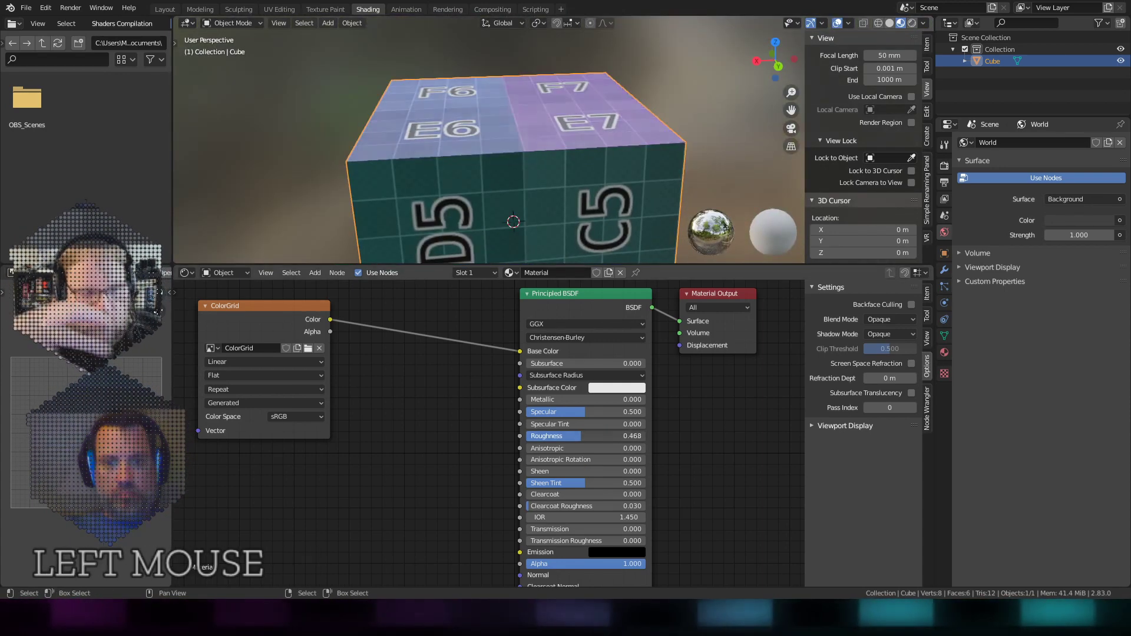
{"action": "middle_click_drag", "start_coordinate": [549, 146], "coordinate": [842, 59]}
{"action": "scroll", "coordinate": [599, 157], "scroll_direction": "down", "scroll_amount": 3}
{"action": "scroll", "coordinate": [582, 153], "scroll_direction": "up", "scroll_amount": 4}
{"action": "scroll", "coordinate": [588, 148], "scroll_direction": "up", "scroll_amount": 2}
Step: Set the viewport shading background Blur to 0.00 to reveal the environment behind the cube
{"action": "left_click", "coordinate": [924, 23]}
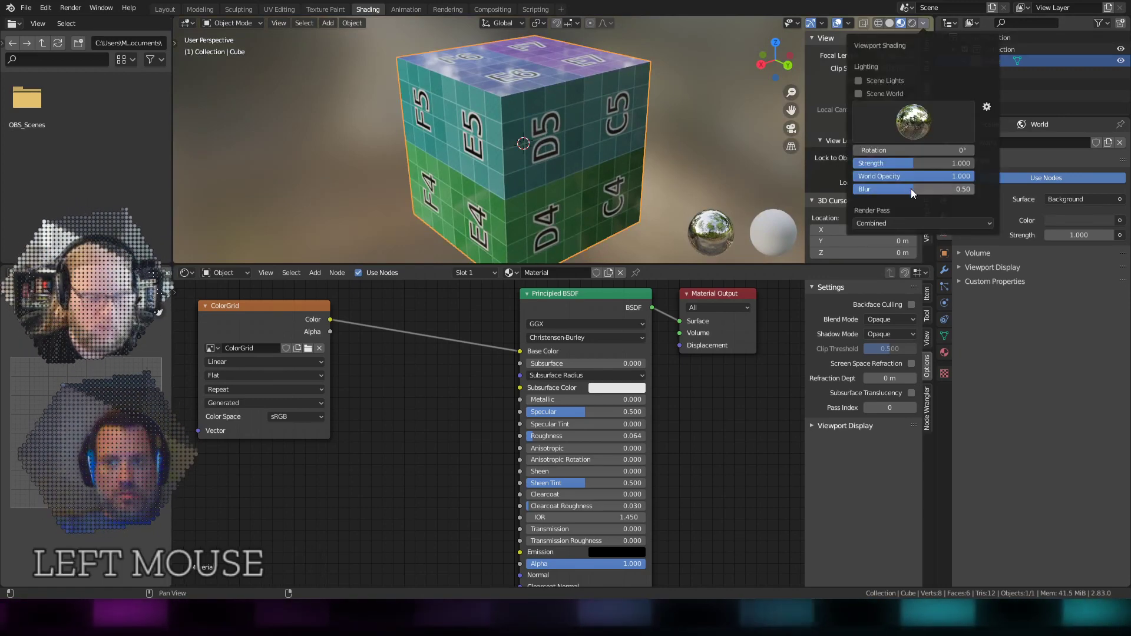
{"action": "left_click_drag", "start_coordinate": [911, 189], "coordinate": [860, 189]}
{"action": "mouse_move", "coordinate": [519, 117]}
{"action": "middle_mouse_down"}
{"action": "mouse_move", "coordinate": [664, 81]}
{"action": "mouse_move", "coordinate": [676, 135]}
{"action": "mouse_move", "coordinate": [591, 164]}
{"action": "mouse_move", "coordinate": [507, 126]}
{"action": "mouse_move", "coordinate": [518, 120]}
{"action": "middle_mouse_up"}
Step: Set the viewport shading background Blur to 0.47 and look at the cube against it
{"action": "left_click", "coordinate": [926, 22]}
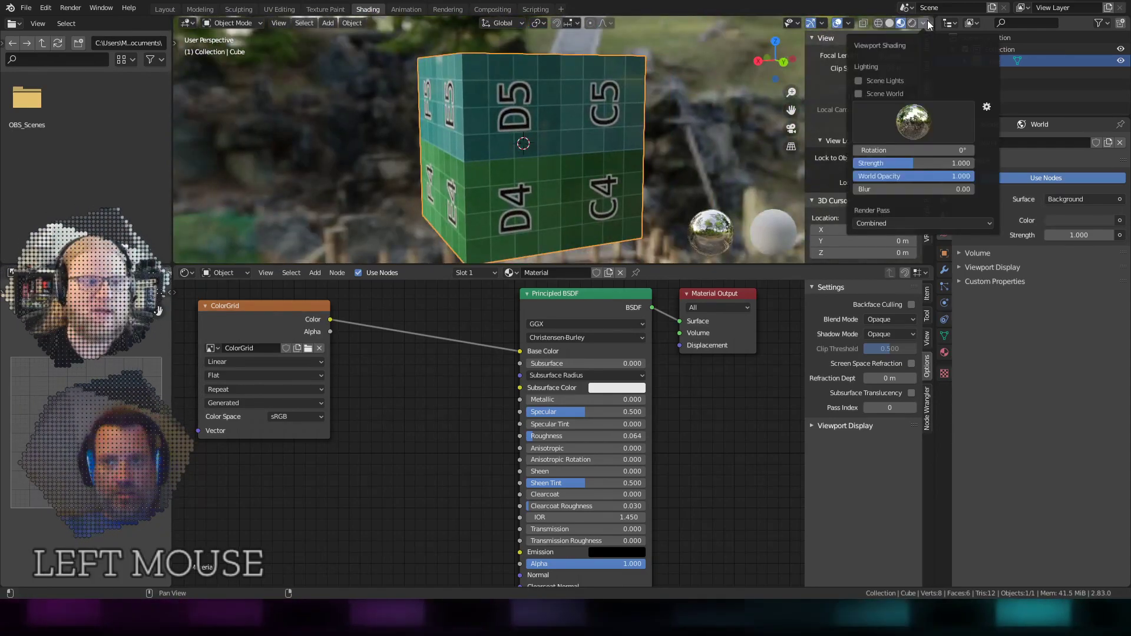
{"action": "left_click_drag", "start_coordinate": [865, 189], "coordinate": [909, 189]}
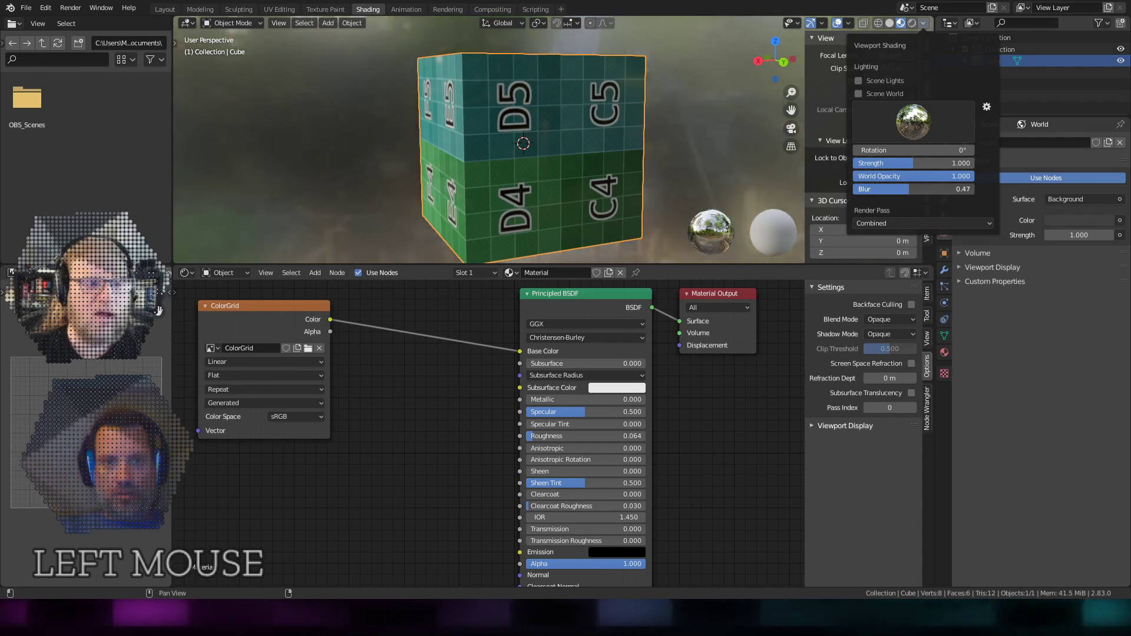
{"action": "mouse_move", "coordinate": [531, 138]}
{"action": "middle_mouse_down"}
{"action": "mouse_move", "coordinate": [545, 132]}
{"action": "mouse_move", "coordinate": [656, 164]}
{"action": "mouse_move", "coordinate": [707, 130]}
{"action": "mouse_move", "coordinate": [702, 151]}
{"action": "mouse_move", "coordinate": [654, 136]}
{"action": "middle_mouse_up"}
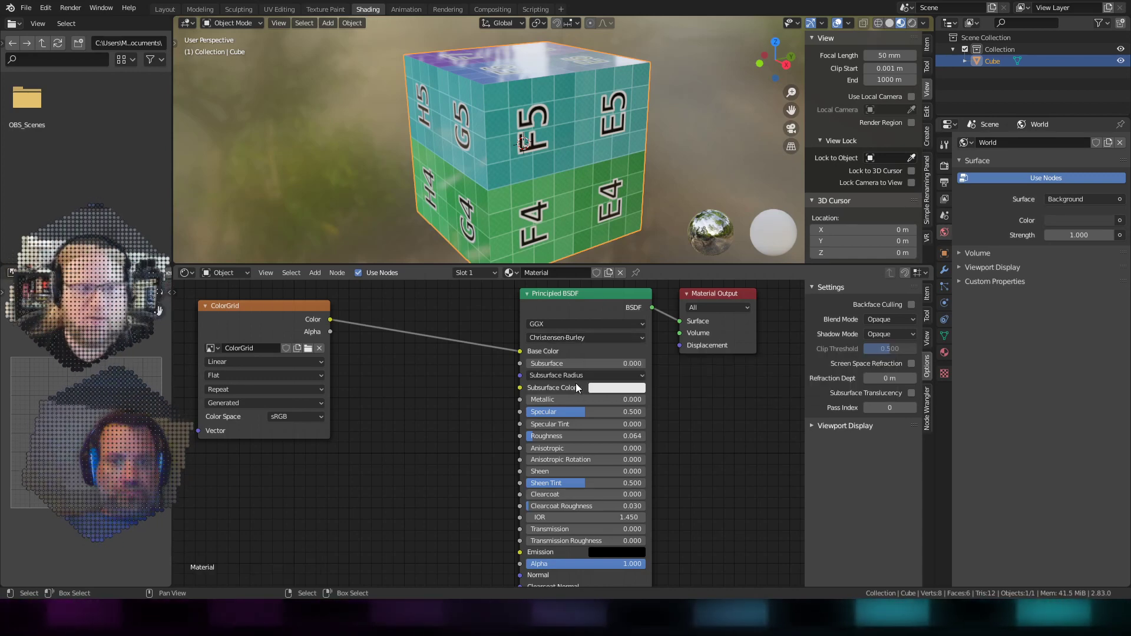
Step: Raise the Principled BSDF's Roughness to 1.000 and inspect the matte cube
{"action": "scroll", "coordinate": [575, 384], "scroll_direction": "up", "scroll_amount": 1}
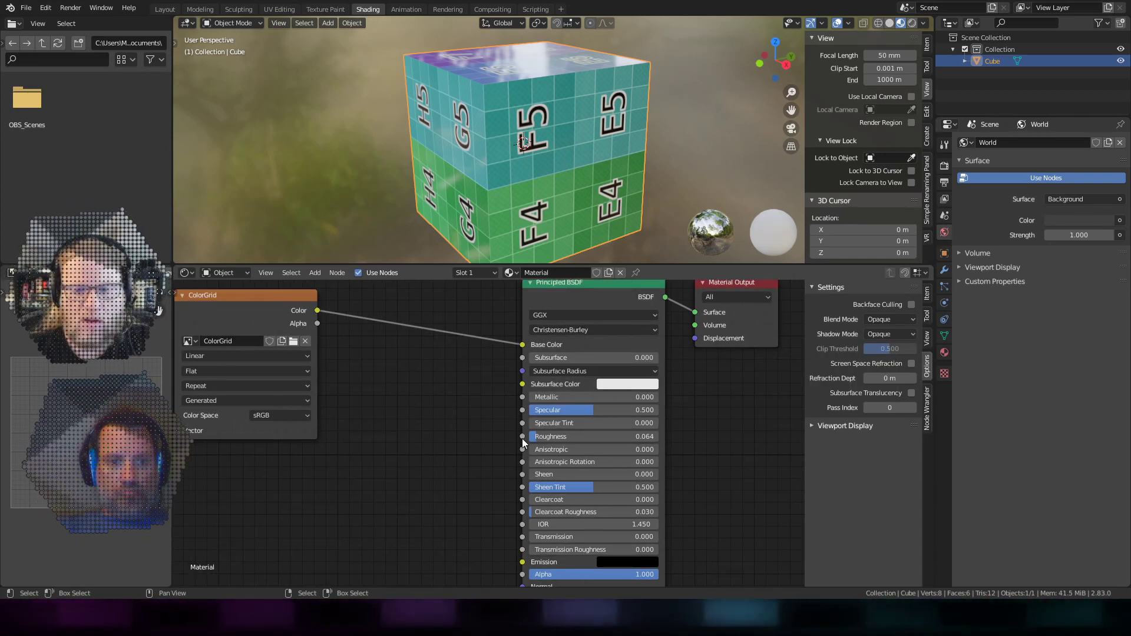
{"action": "middle_click_drag", "start_coordinate": [430, 435], "coordinate": [436, 427]}
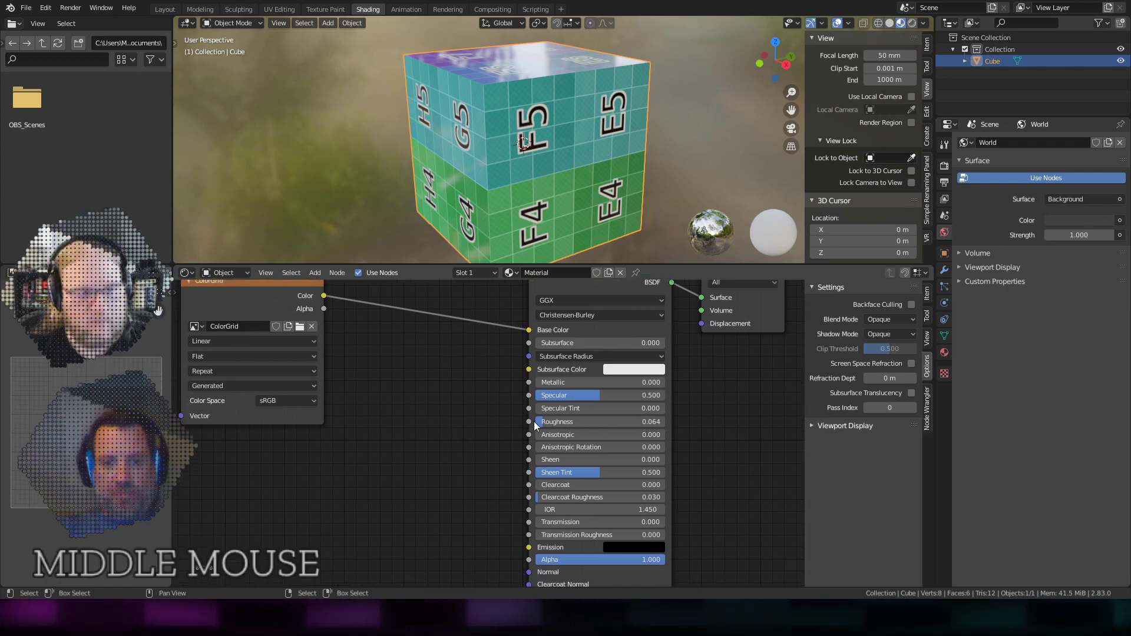
{"action": "middle_click_drag", "start_coordinate": [563, 133], "coordinate": [563, 158]}
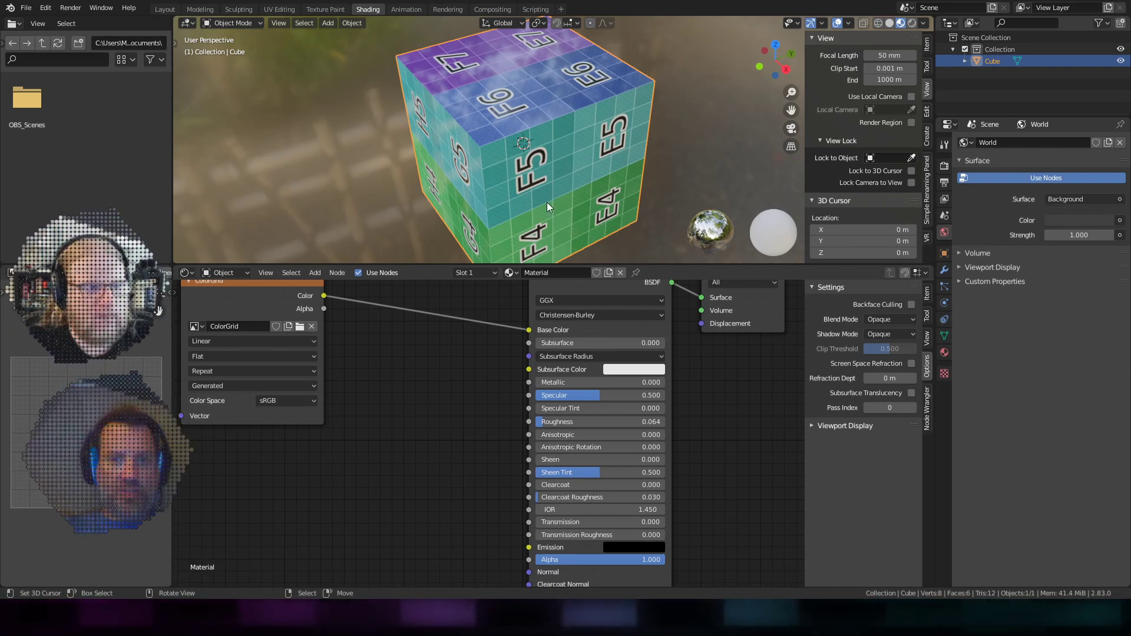
{"action": "middle_click_drag", "start_coordinate": [546, 203], "coordinate": [568, 156]}
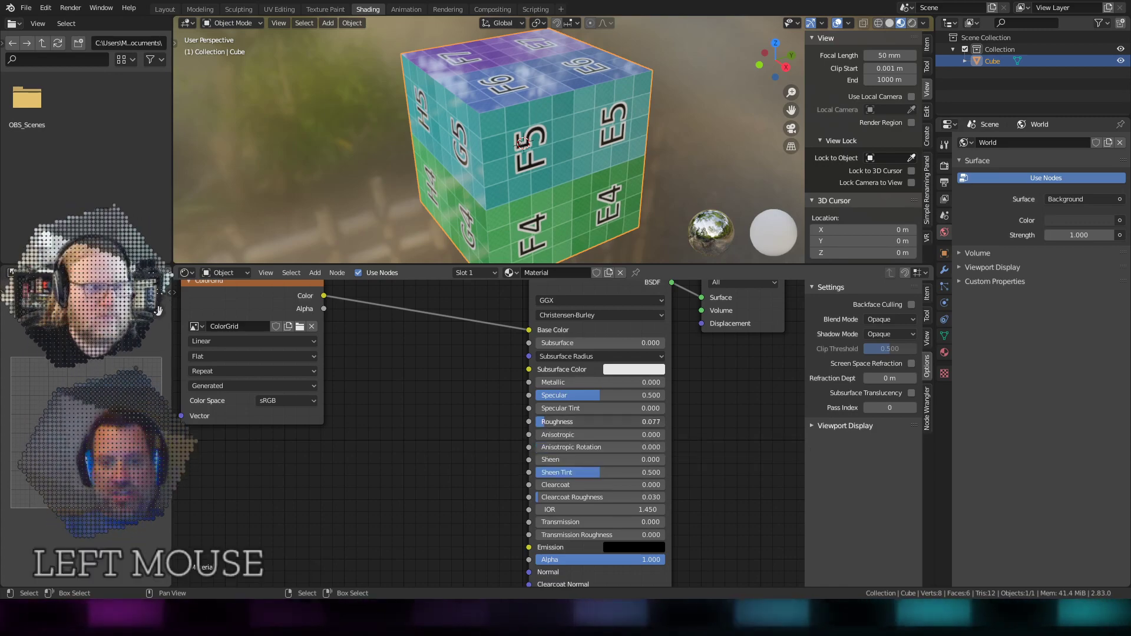
{"action": "left_click_drag", "start_coordinate": [541, 421], "coordinate": [606, 422]}
{"action": "middle_click_drag", "start_coordinate": [591, 169], "coordinate": [593, 131]}
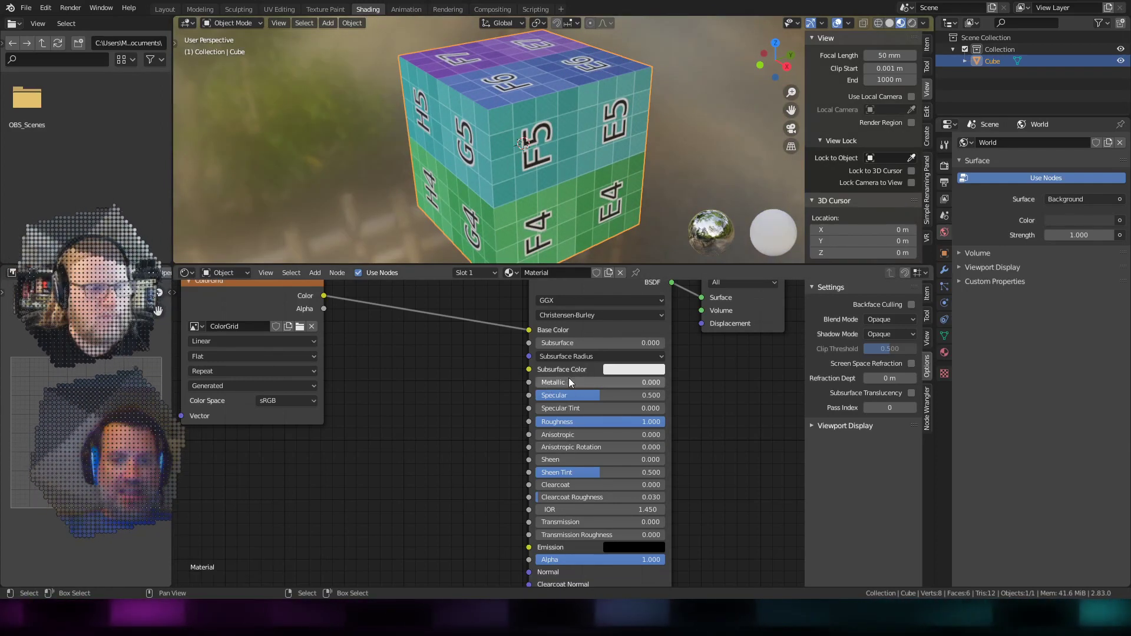
Step: Set the shader's Metallic to 1.000 and Roughness to 0.000, and examine the mirror-like cube from several distances
{"action": "left_click_drag", "start_coordinate": [537, 382], "coordinate": [665, 382]}
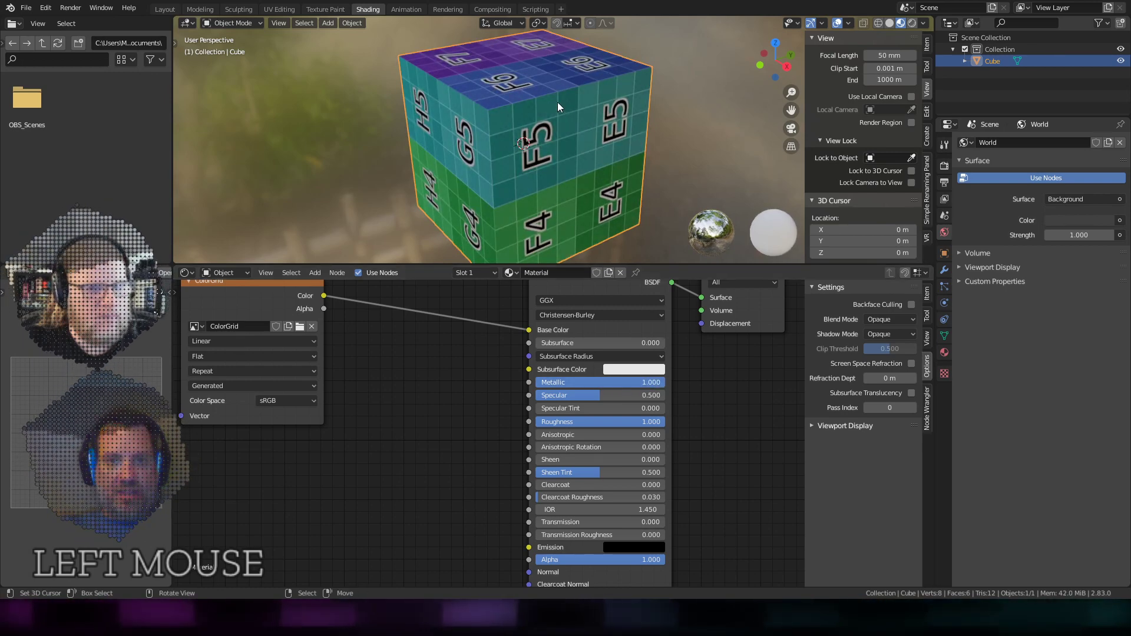
{"action": "mouse_move", "coordinate": [558, 105]}
{"action": "middle_mouse_down"}
{"action": "mouse_move", "coordinate": [534, 110]}
{"action": "mouse_move", "coordinate": [549, 112]}
{"action": "middle_mouse_up"}
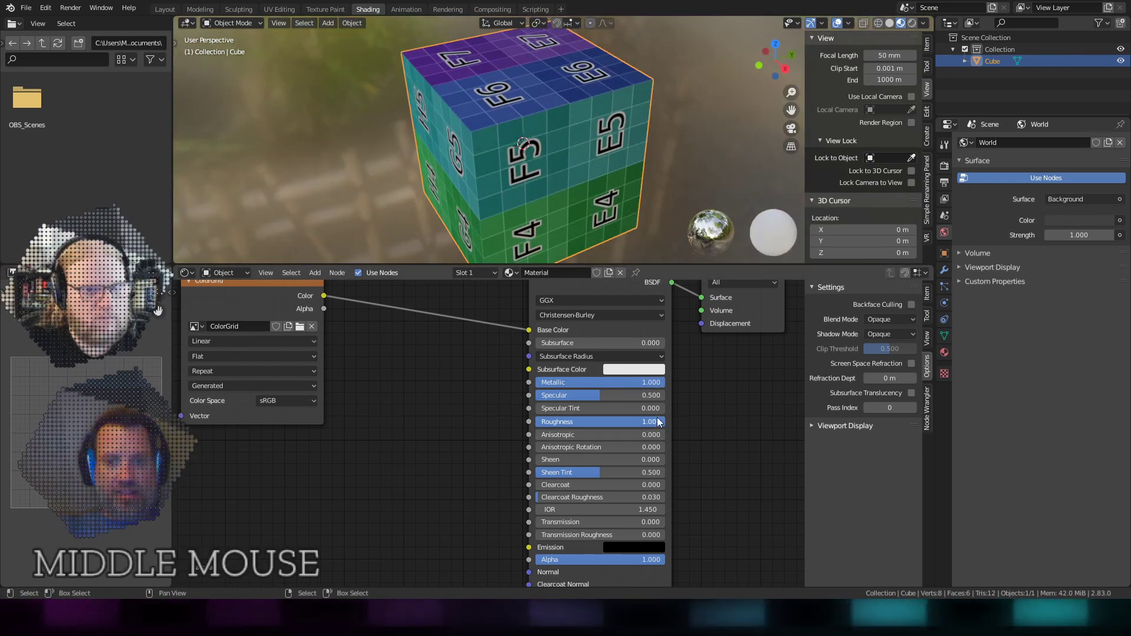
{"action": "left_click_drag", "start_coordinate": [660, 422], "coordinate": [548, 422]}
{"action": "mouse_move", "coordinate": [617, 101]}
{"action": "middle_mouse_down"}
{"action": "mouse_move", "coordinate": [606, 156]}
{"action": "mouse_move", "coordinate": [591, 80]}
{"action": "mouse_move", "coordinate": [507, 77]}
{"action": "mouse_move", "coordinate": [485, 19]}
{"action": "mouse_move", "coordinate": [383, 97]}
{"action": "mouse_move", "coordinate": [509, 115]}
{"action": "mouse_move", "coordinate": [649, 87]}
{"action": "mouse_move", "coordinate": [679, 22]}
{"action": "mouse_move", "coordinate": [667, 96]}
{"action": "mouse_move", "coordinate": [660, 84]}
{"action": "mouse_move", "coordinate": [608, 207]}
{"action": "mouse_move", "coordinate": [610, 115]}
{"action": "middle_mouse_up"}
{"action": "scroll", "coordinate": [660, 84], "scroll_direction": "up", "scroll_amount": 3}
{"action": "scroll", "coordinate": [639, 112], "scroll_direction": "down", "scroll_amount": 3}
{"action": "scroll", "coordinate": [613, 116], "scroll_direction": "up", "scroll_amount": 4}
{"action": "scroll", "coordinate": [613, 116], "scroll_direction": "down", "scroll_amount": 5}
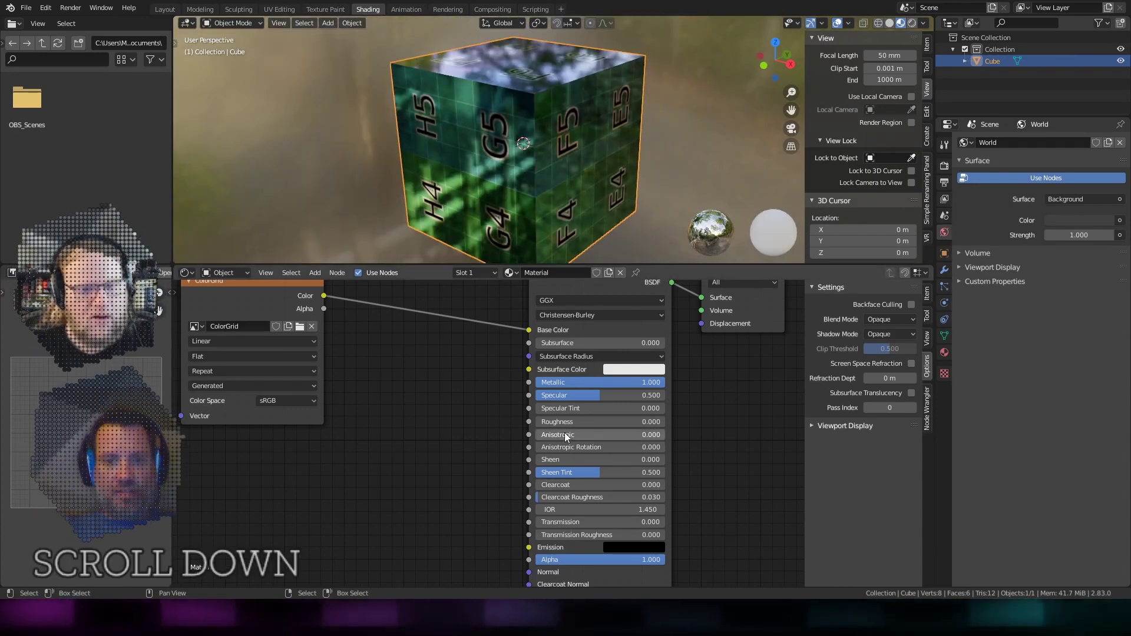
Step: Set the Principled BSDF's Metallic to 0.000 and its Roughness to 1.000
{"action": "mouse_move", "coordinate": [539, 421]}
{"action": "left_mouse_down"}
{"action": "mouse_move", "coordinate": [648, 420]}
{"action": "mouse_move", "coordinate": [535, 420]}
{"action": "left_mouse_up"}
{"action": "left_click_drag", "start_coordinate": [664, 383], "coordinate": [535, 383]}
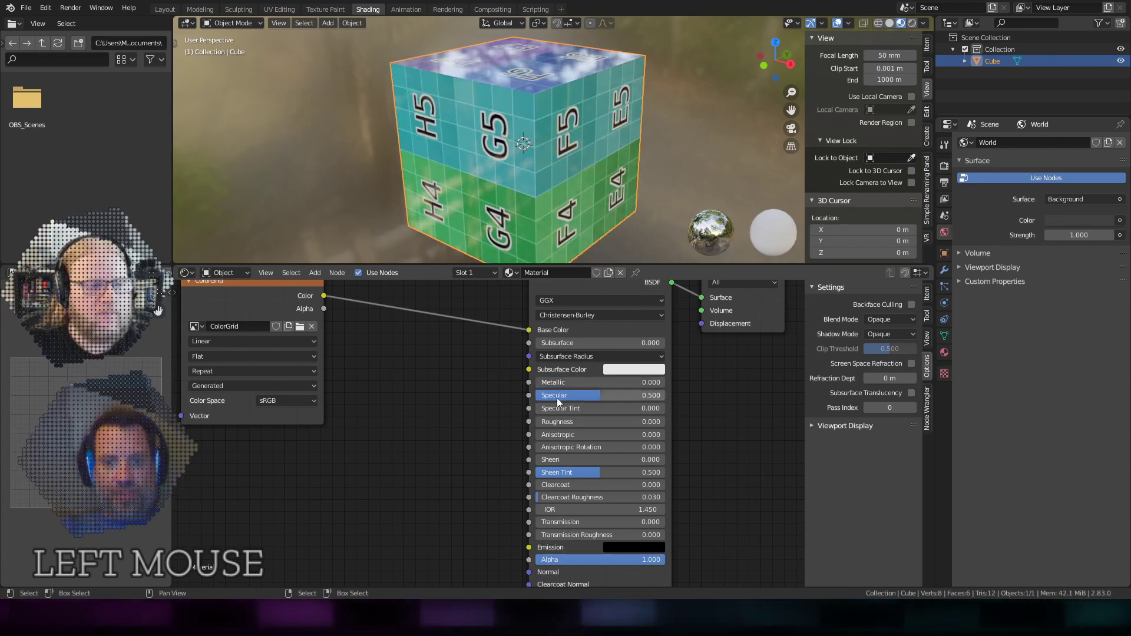
{"action": "left_click_drag", "start_coordinate": [544, 421], "coordinate": [664, 421]}
{"action": "middle_click_drag", "start_coordinate": [490, 175], "coordinate": [464, 199]}
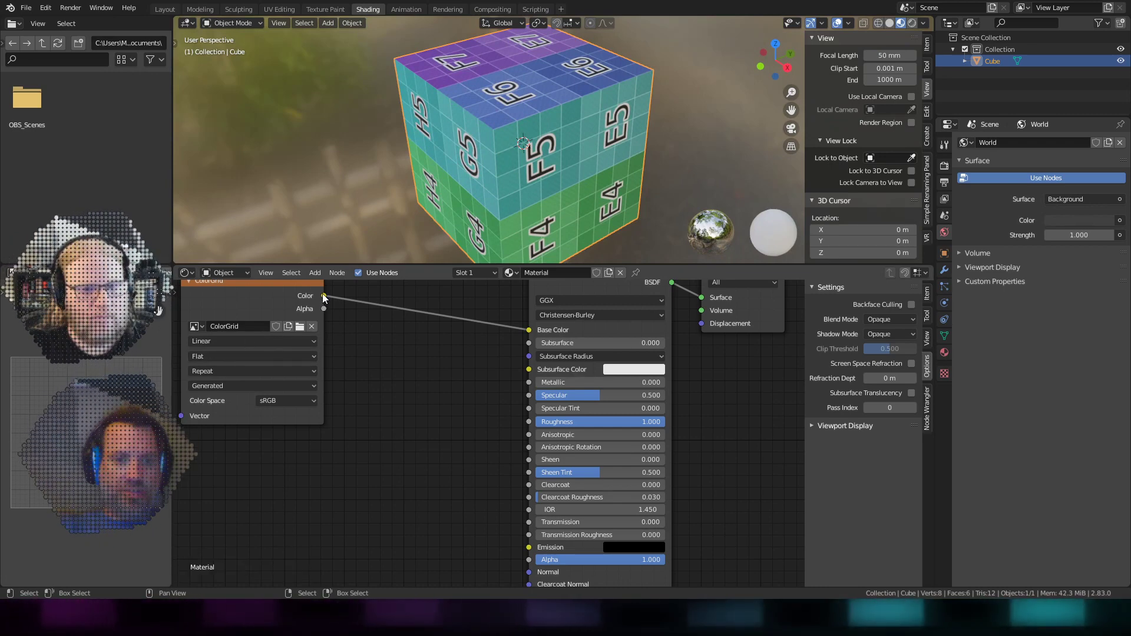
Step: Add a second Image Texture node below the ColorGrid node
{"action": "middle_click_drag", "start_coordinate": [326, 450], "coordinate": [341, 431]}
{"action": "scroll", "coordinate": [351, 440], "scroll_direction": "down", "scroll_amount": 1}
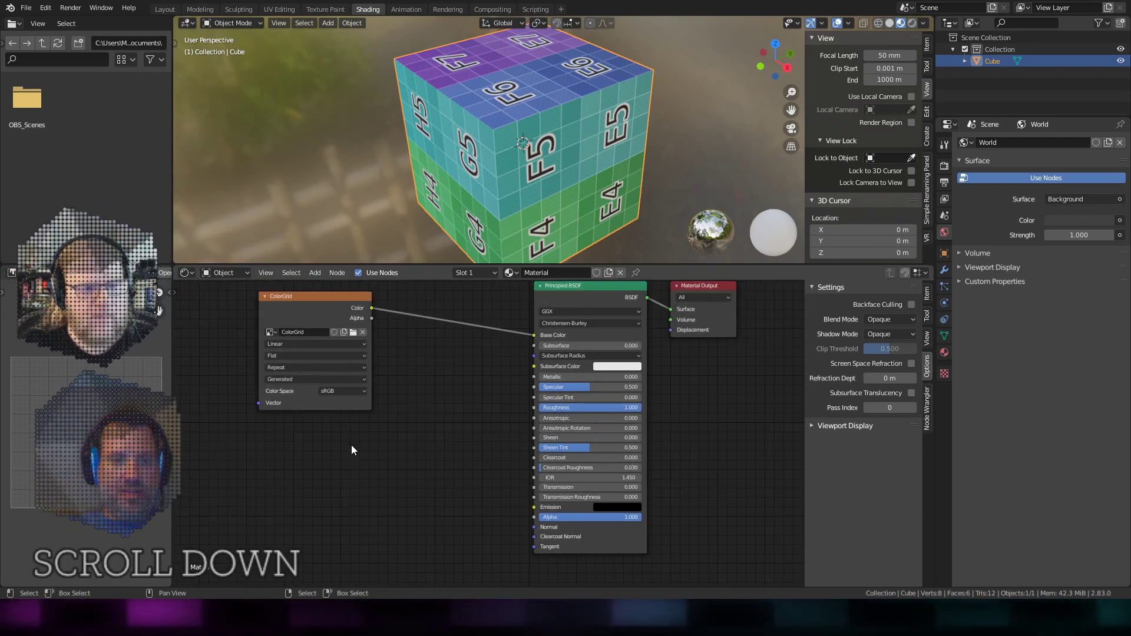
{"action": "scroll", "coordinate": [351, 444], "scroll_direction": "up", "scroll_amount": 1}
{"action": "key", "text": "q"}
{"action": "left_click", "coordinate": [251, 443]}
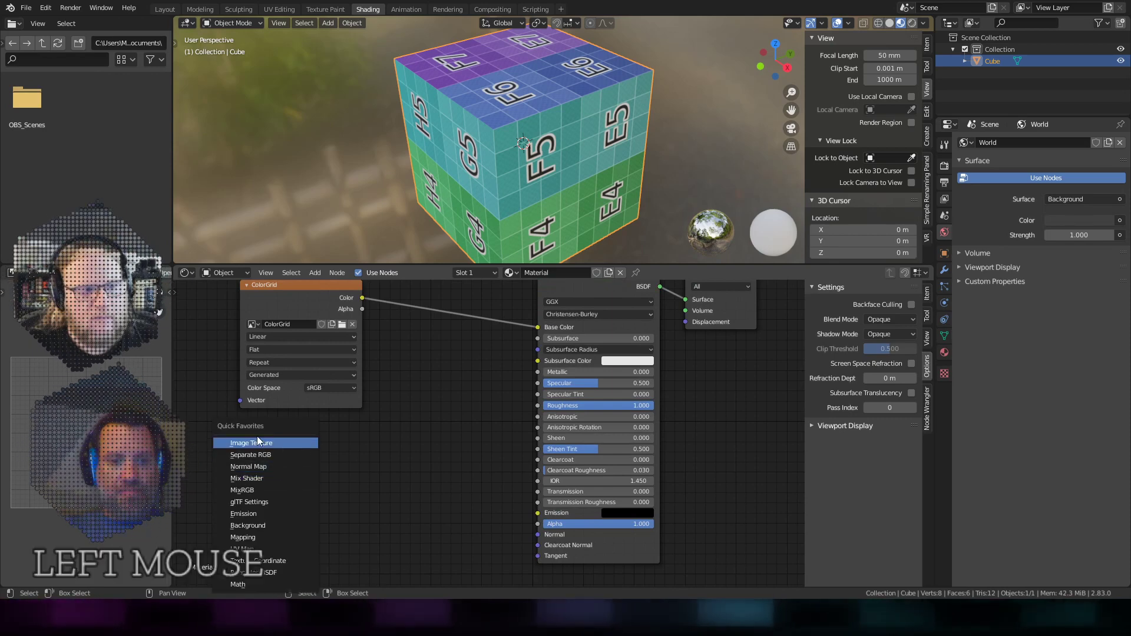
{"action": "left_click", "coordinate": [322, 474]}
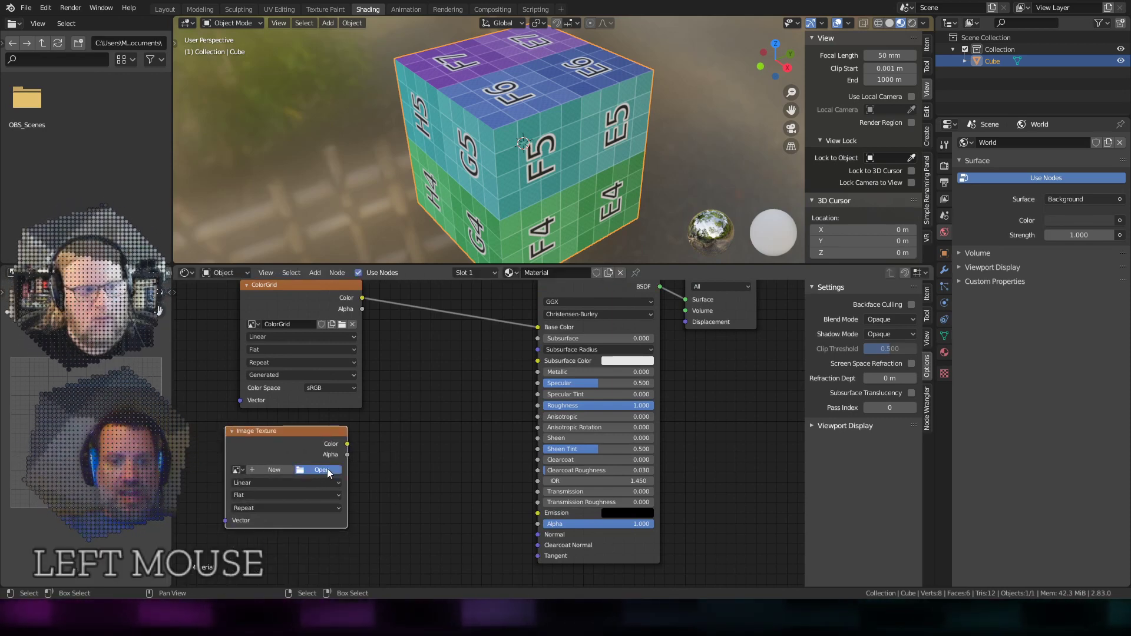
Step: Load the image Bot_PBS_ORM.png into the second Image Texture node
{"action": "left_click", "coordinate": [325, 469]}
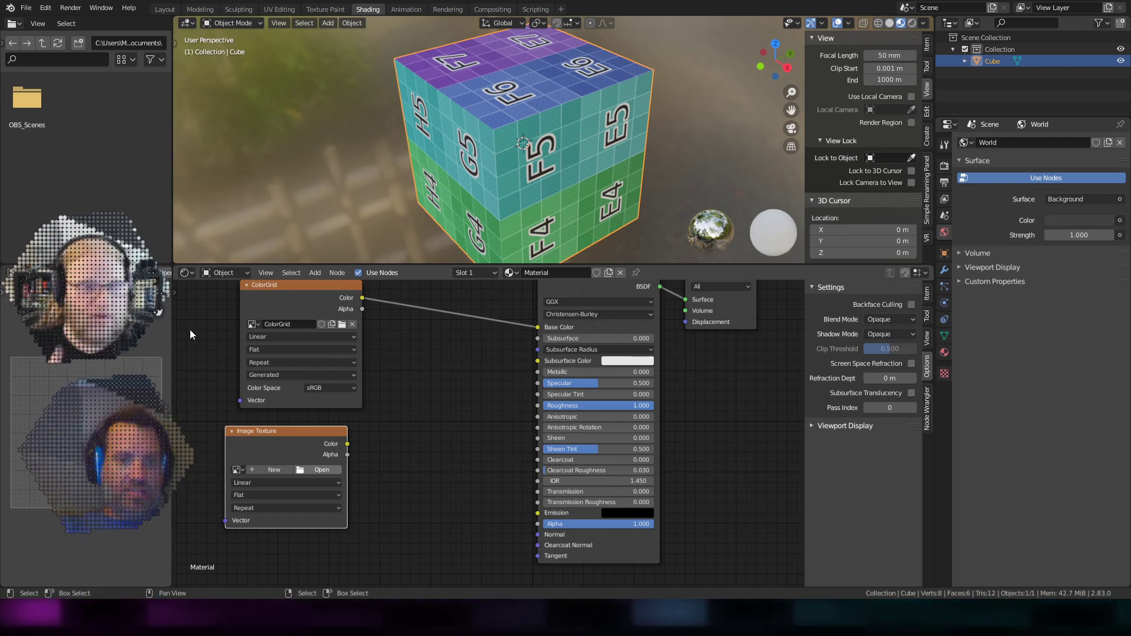
{"action": "left_click", "coordinate": [158, 370]}
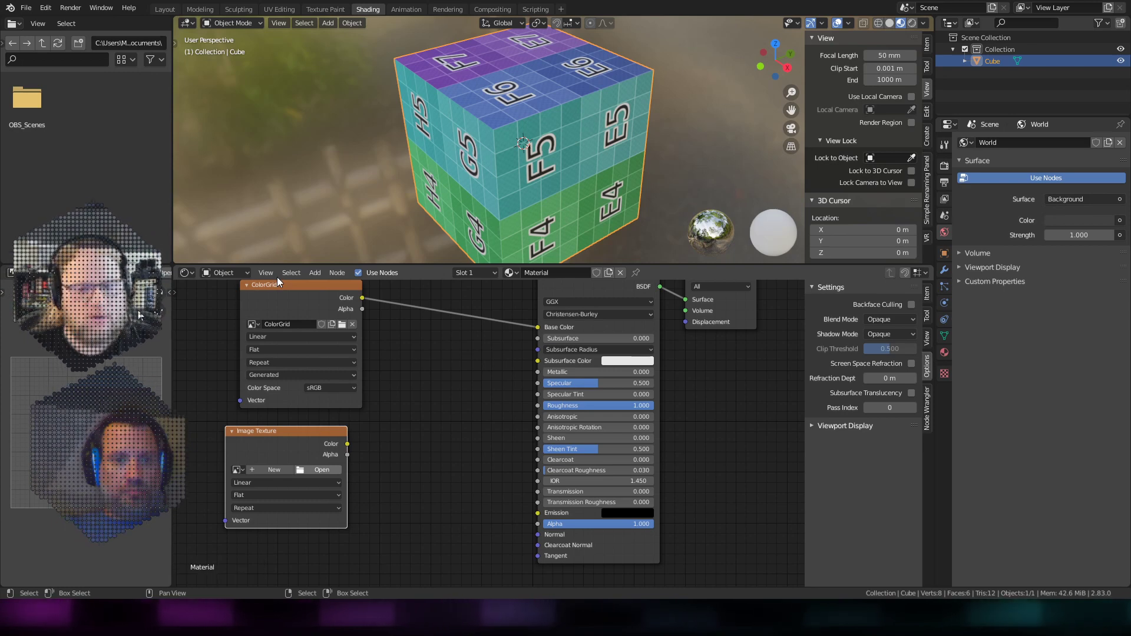
{"action": "left_click", "coordinate": [150, 380]}
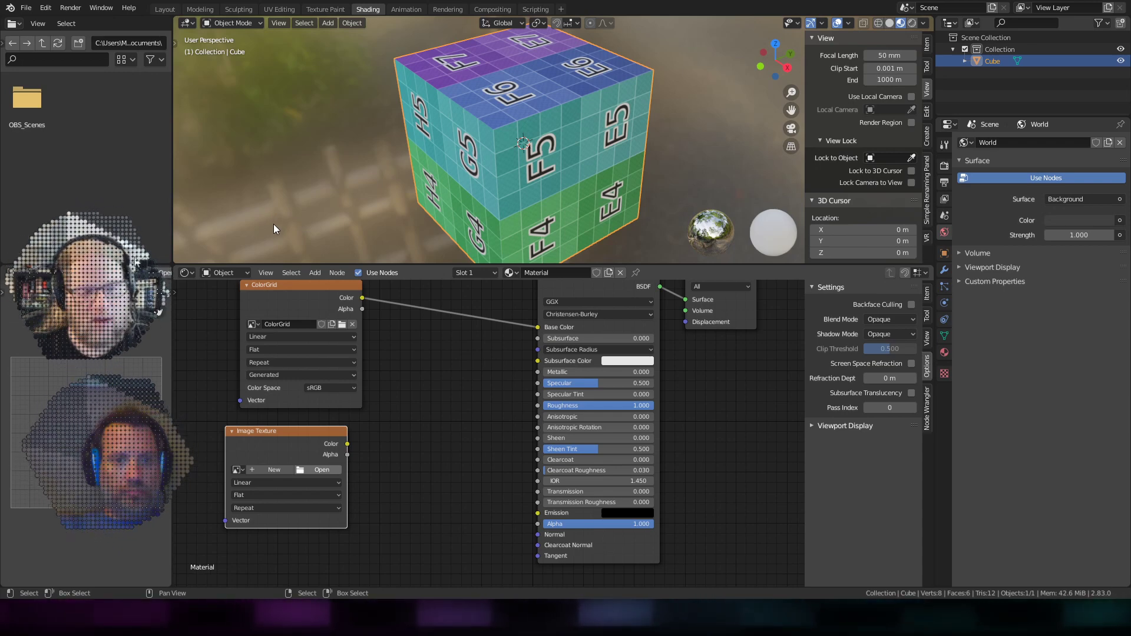
{"action": "left_click", "coordinate": [281, 246]}
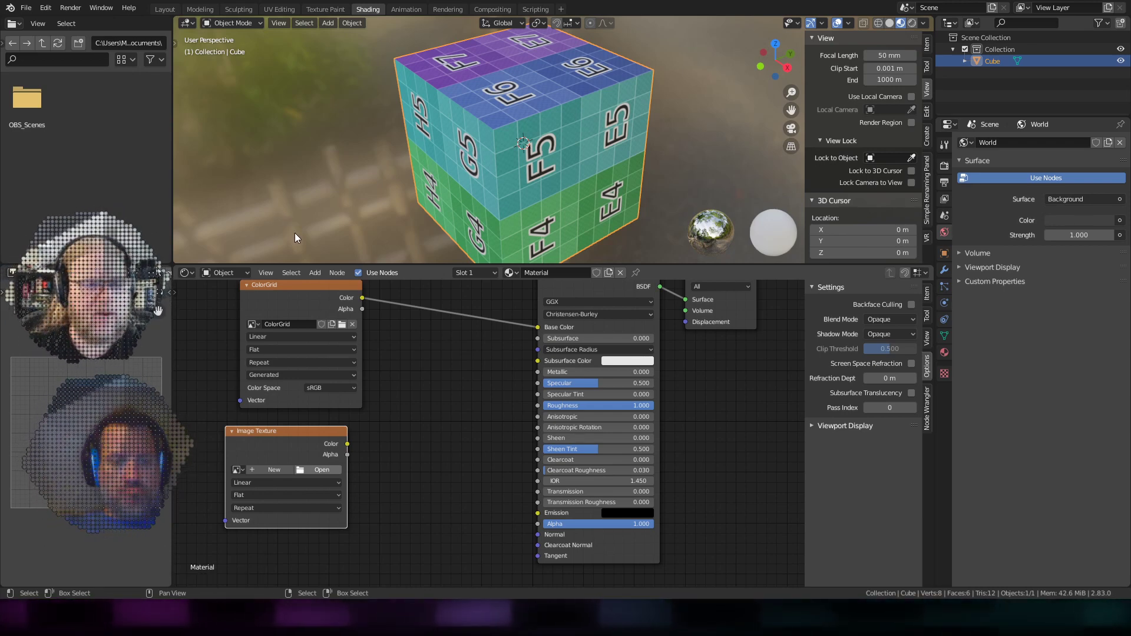
{"action": "left_click", "coordinate": [294, 232]}
{"action": "middle_click_drag", "start_coordinate": [438, 471], "coordinate": [444, 459], "text": "shift"}
{"action": "scroll", "coordinate": [444, 459], "scroll_direction": "up", "scroll_amount": 1}
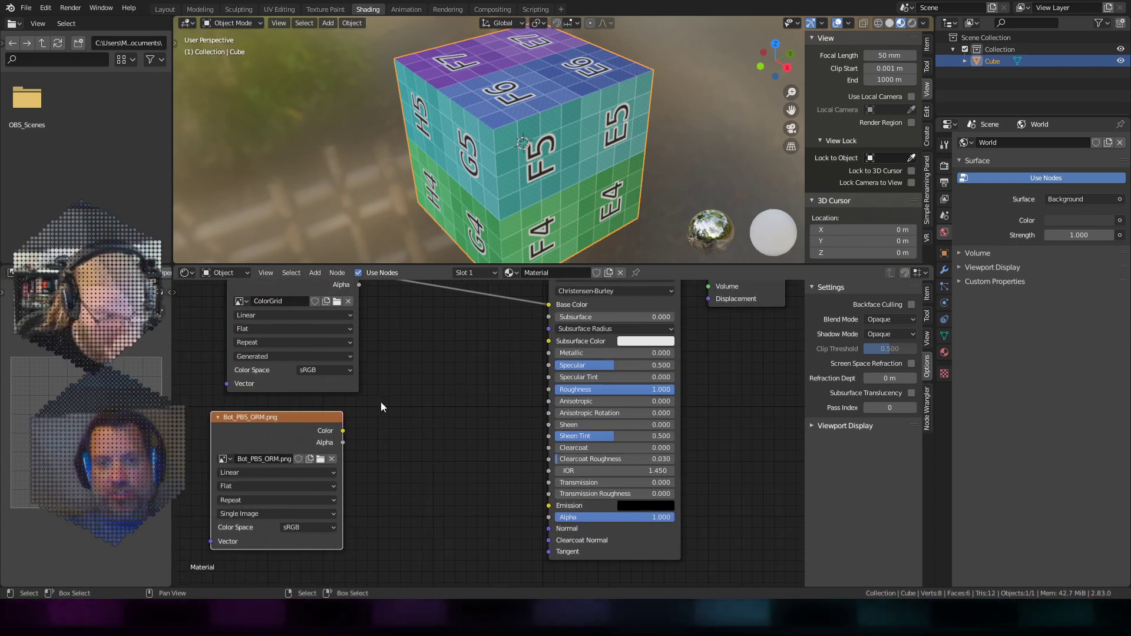
Step: Widen the Bot_PBS_ORM.png texture node until its file name fits, and shift the node slightly away from the shader
{"action": "middle_click_drag", "start_coordinate": [384, 407], "coordinate": [513, 438]}
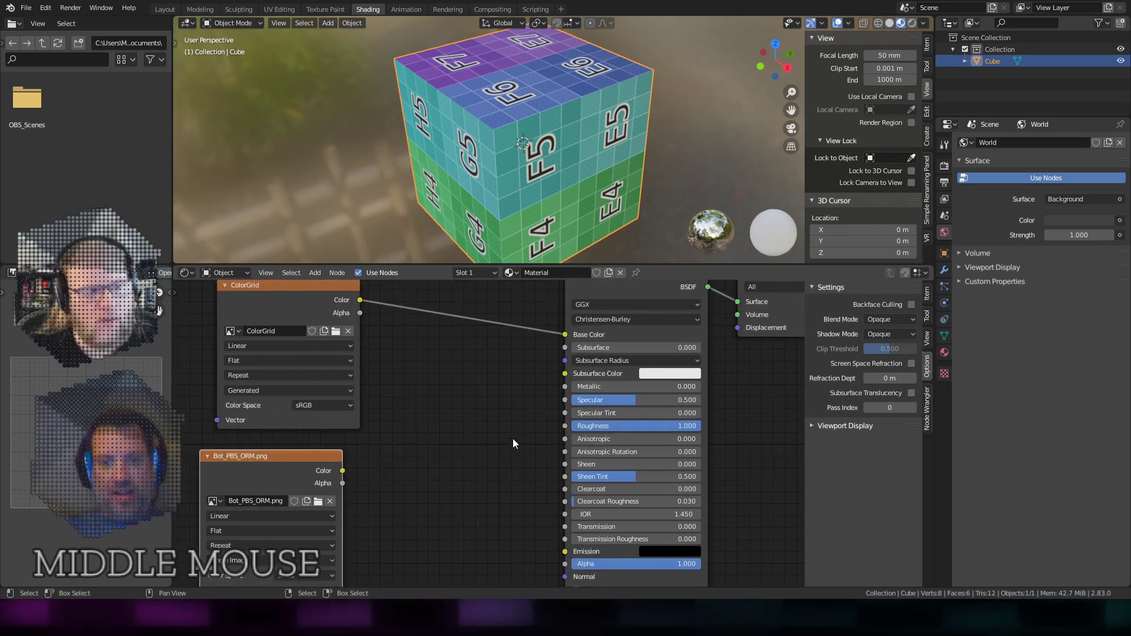
{"action": "scroll", "coordinate": [513, 440], "scroll_direction": "down", "scroll_amount": 1}
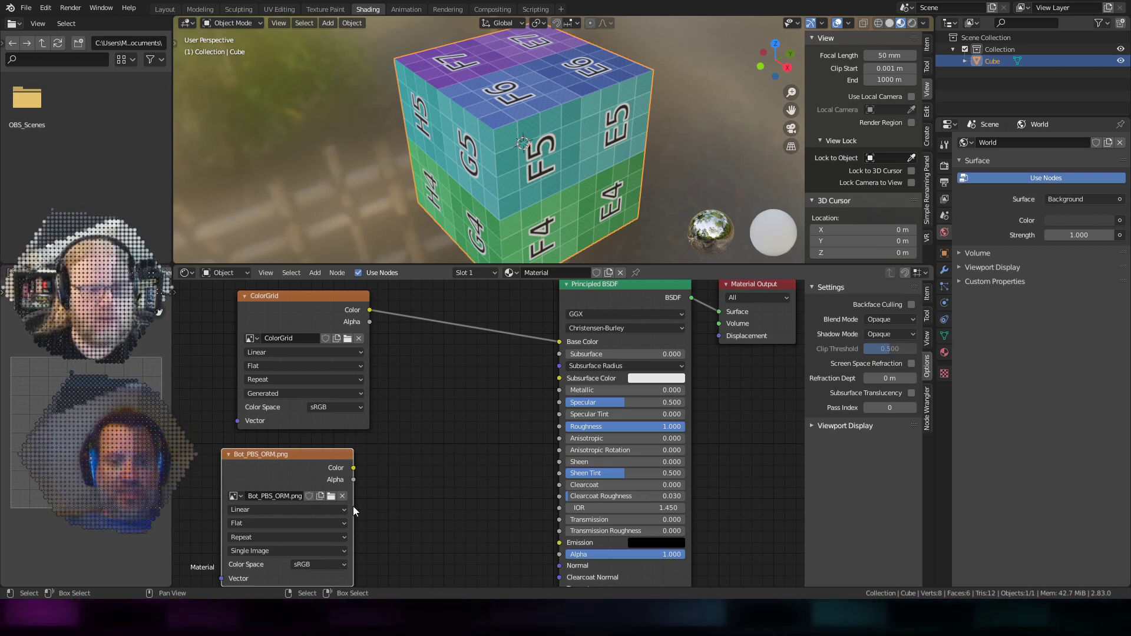
{"action": "left_click_drag", "start_coordinate": [351, 506], "coordinate": [465, 496]}
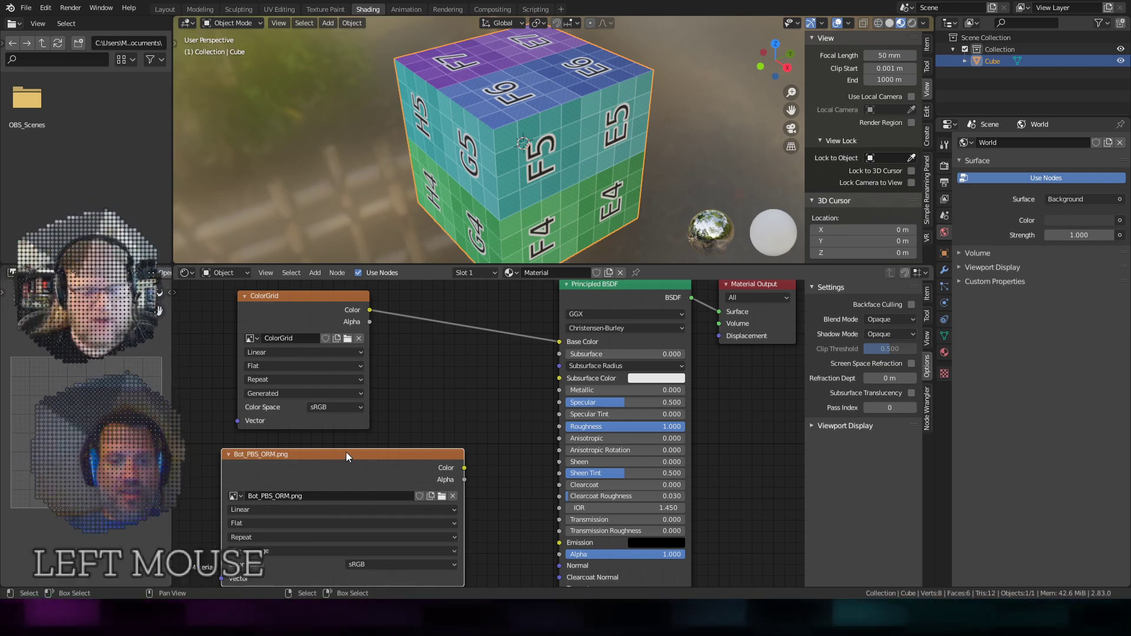
{"action": "left_click_drag", "start_coordinate": [345, 452], "coordinate": [314, 444]}
{"action": "middle_click_drag", "start_coordinate": [413, 432], "coordinate": [502, 362]}
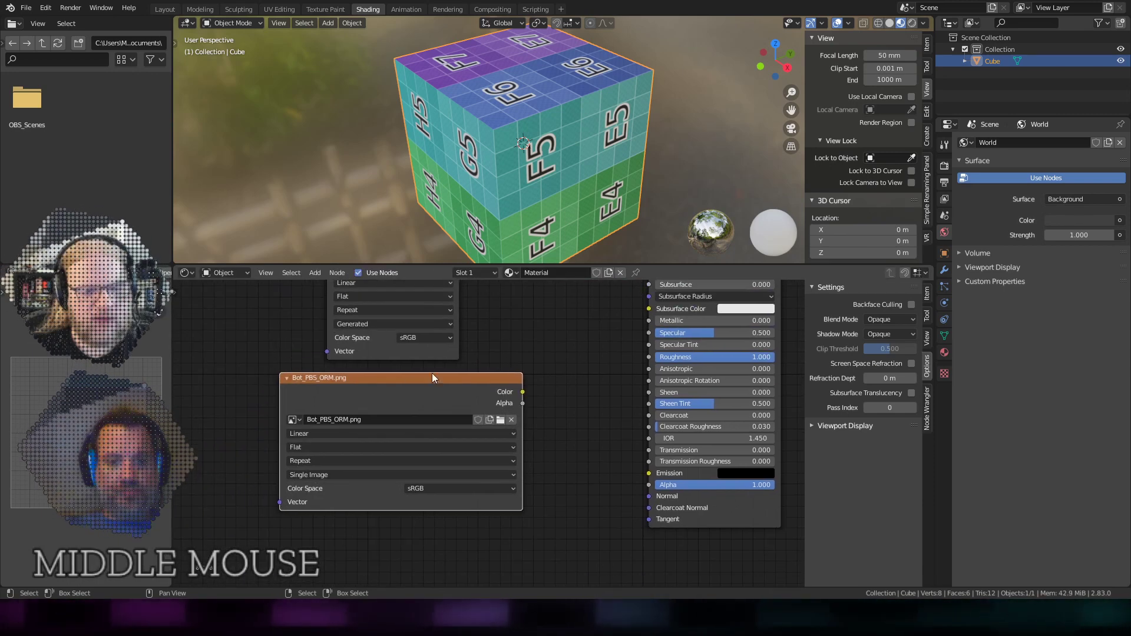
Step: Enlarge the image editor area and display Bot_PBS_ORM.png in it
{"action": "left_click_drag", "start_coordinate": [171, 333], "coordinate": [336, 332]}
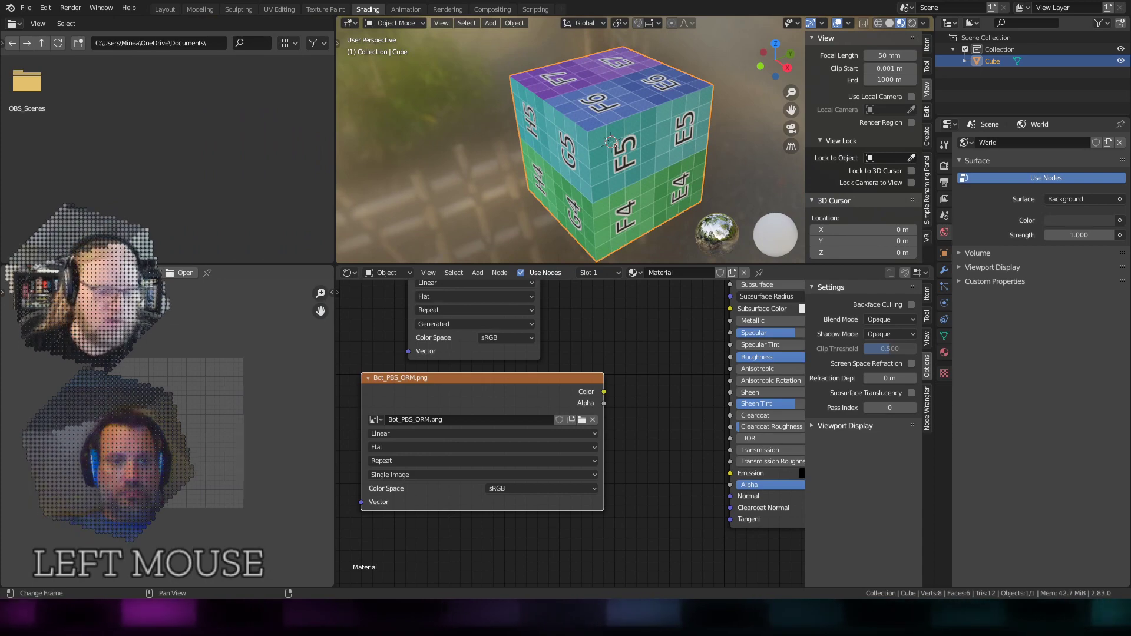
{"action": "left_click", "coordinate": [119, 273]}
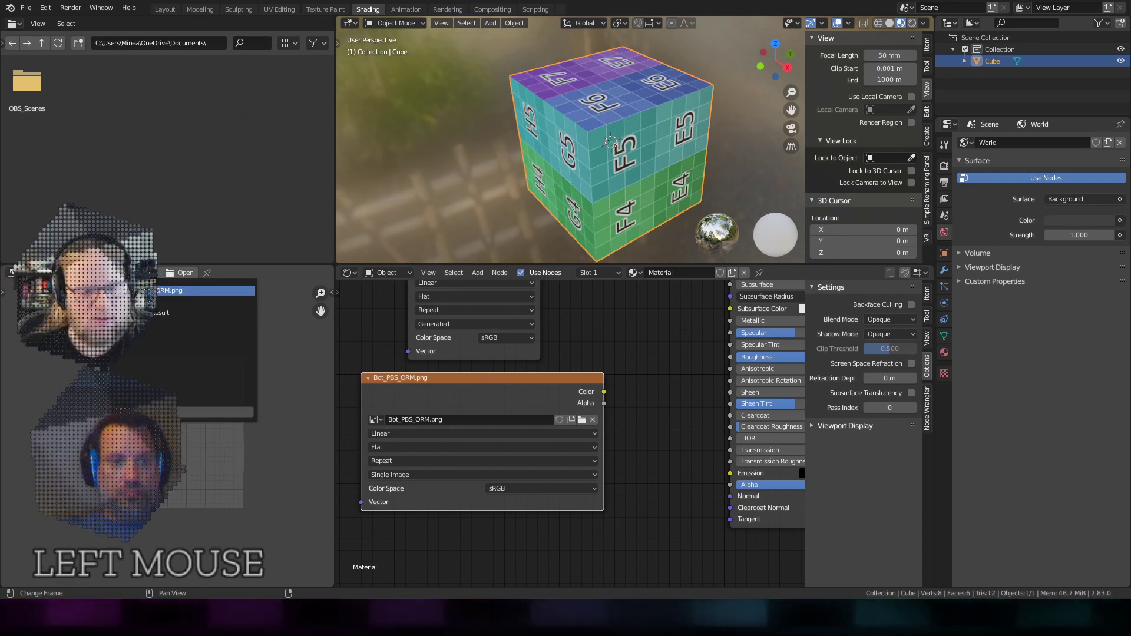
{"action": "left_click", "coordinate": [195, 290]}
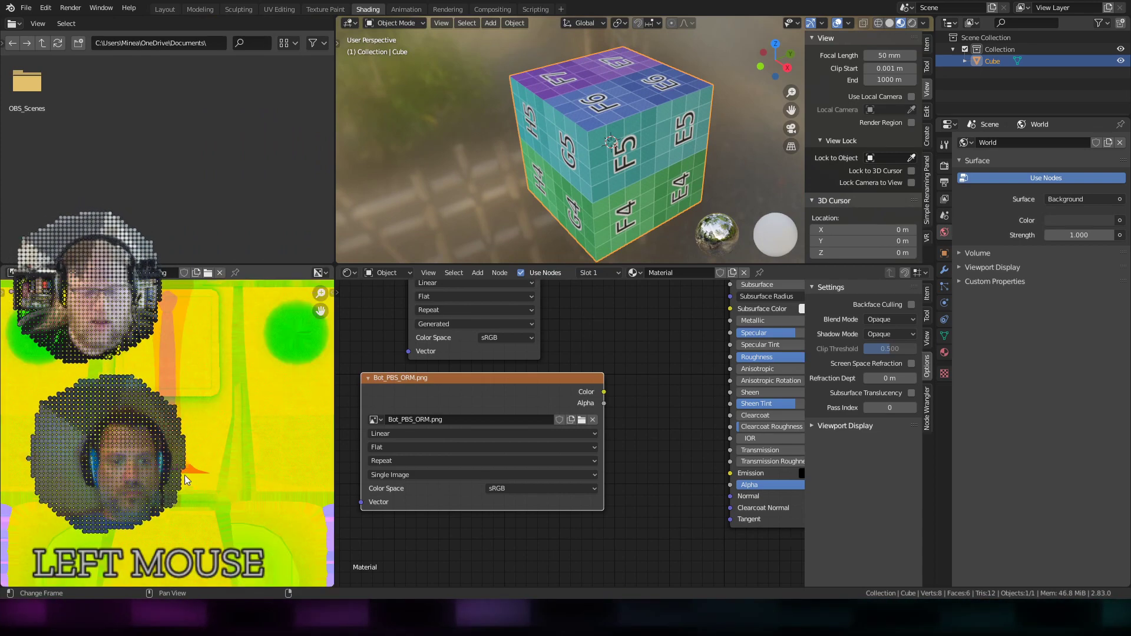
{"action": "scroll", "coordinate": [292, 459], "scroll_direction": "up", "scroll_amount": 2}
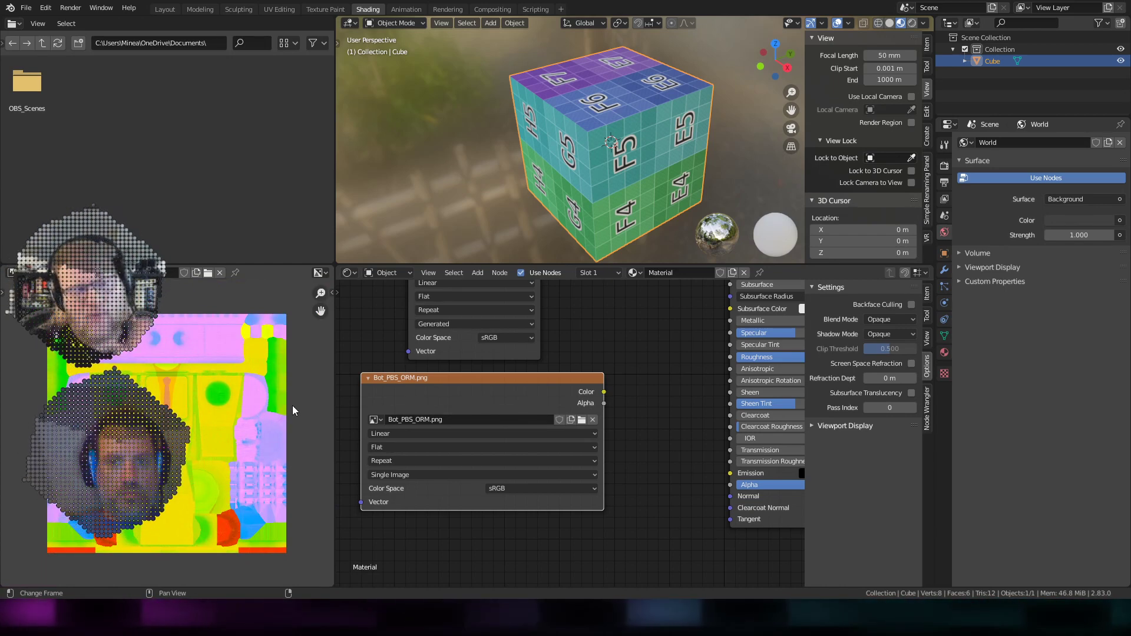
Step: View only the Red channel of Bot_PBS_ORM.png, and return the display to Color and Alpha
{"action": "left_click", "coordinate": [318, 272]}
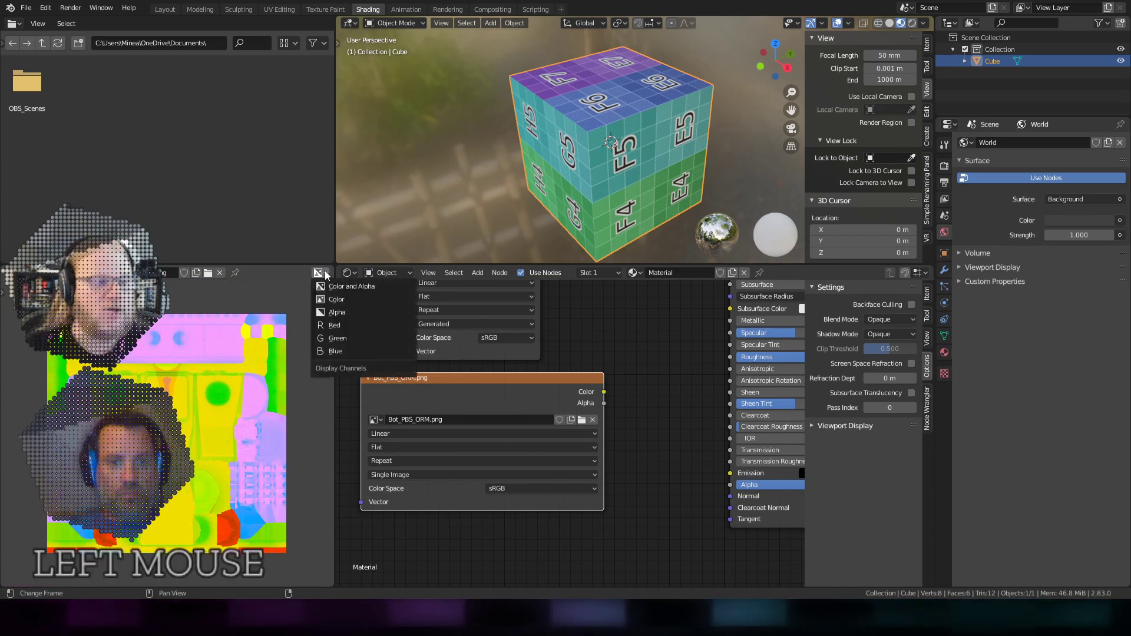
{"action": "left_click", "coordinate": [336, 326]}
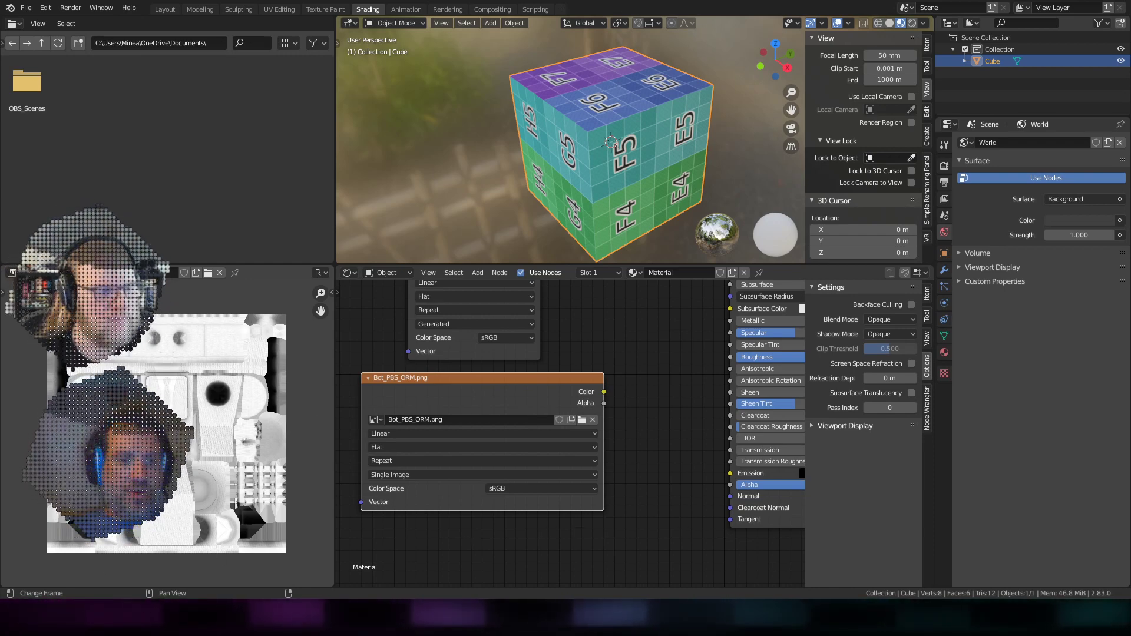
{"action": "left_click", "coordinate": [321, 273]}
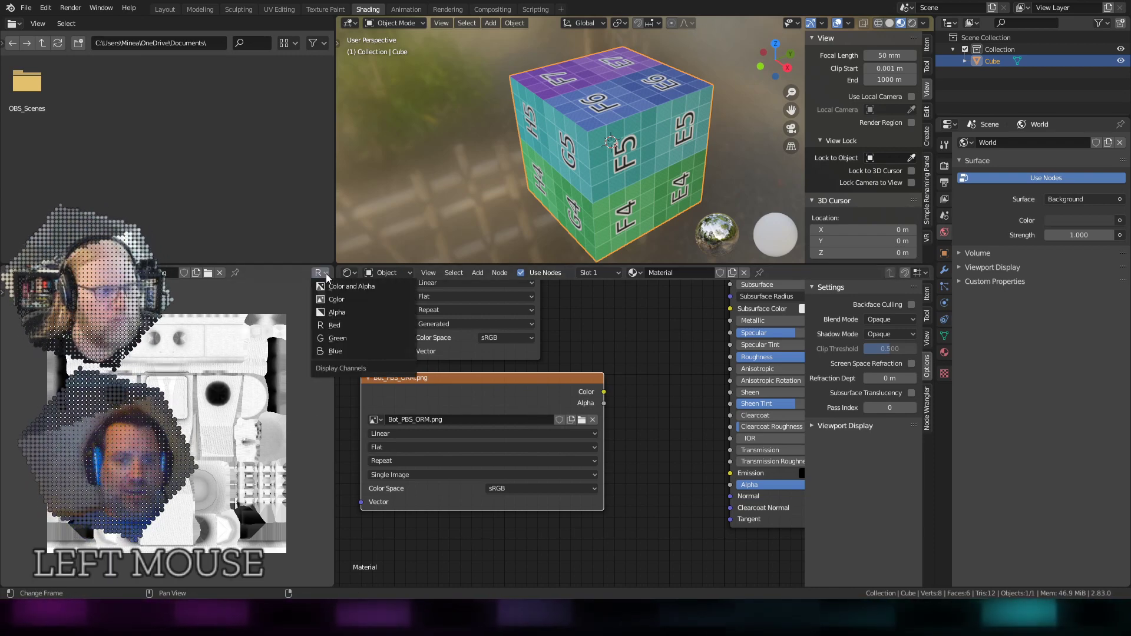
{"action": "left_click", "coordinate": [354, 286]}
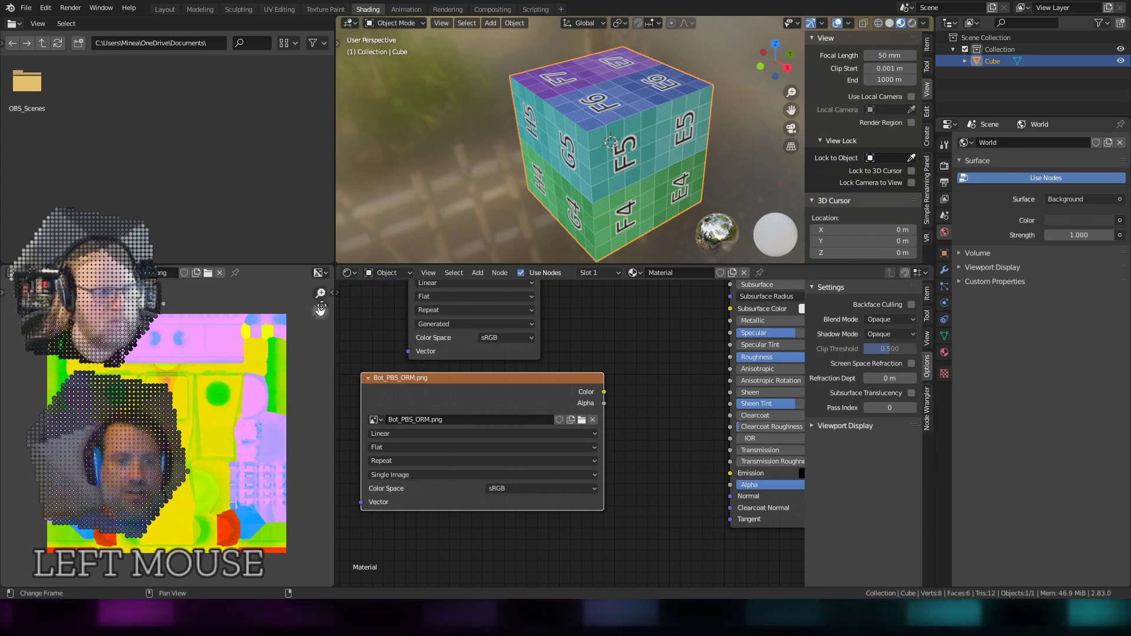
Step: Compare the Red channel of Bot_PBS_ORM.png with its Green channel
{"action": "left_click", "coordinate": [321, 275]}
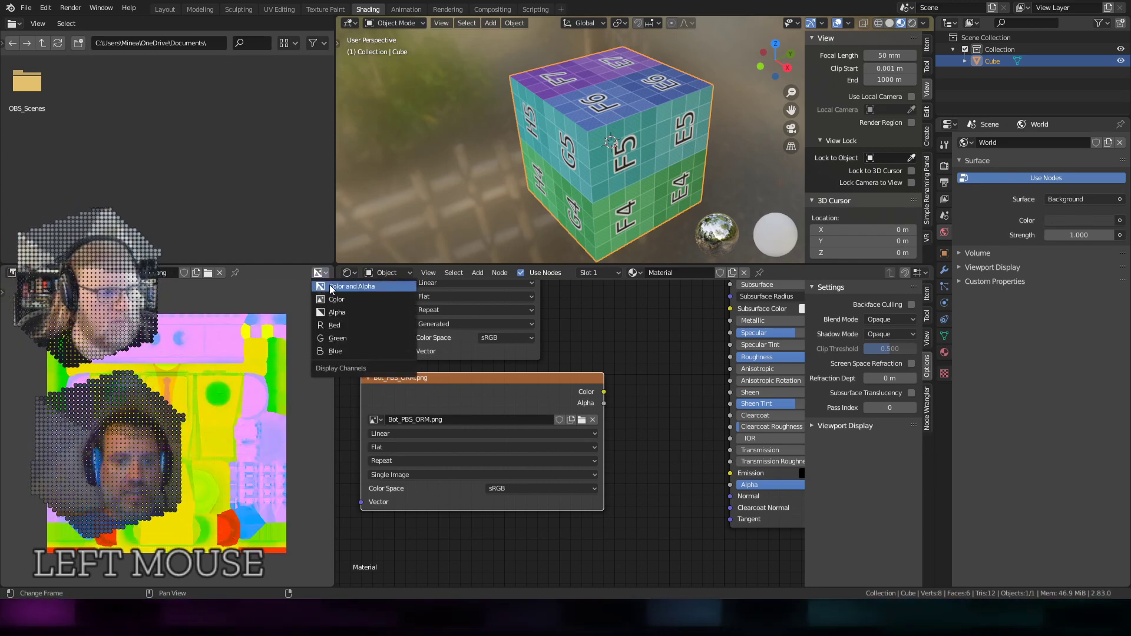
{"action": "left_click", "coordinate": [346, 327]}
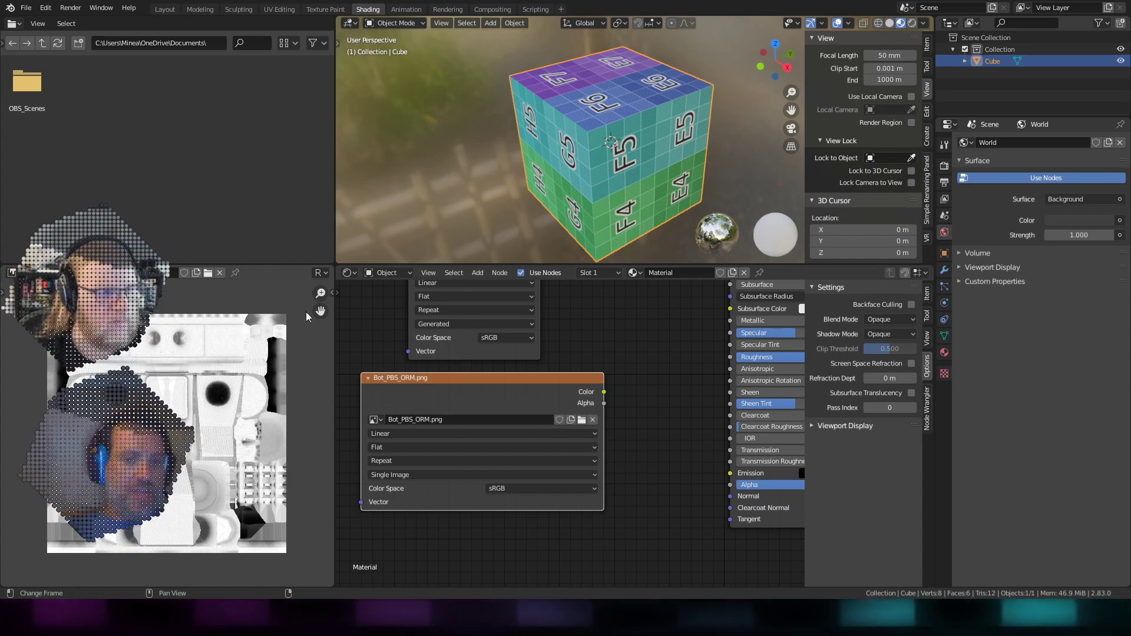
{"action": "left_click", "coordinate": [324, 272]}
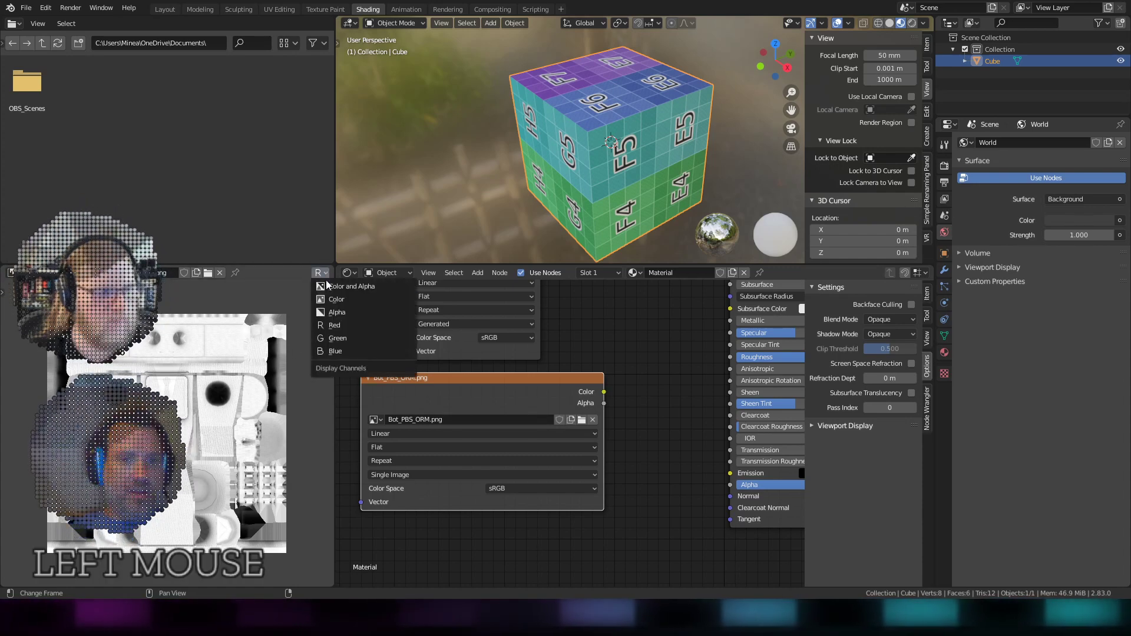
{"action": "left_click", "coordinate": [345, 337]}
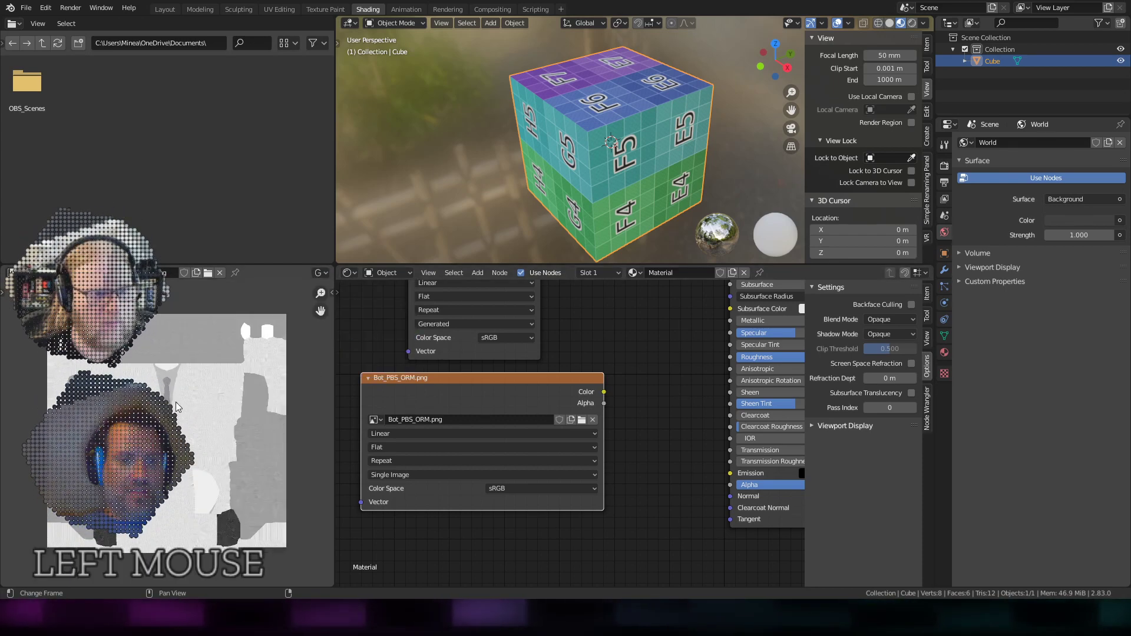
Step: Display the Blue channel of Bot_PBS_ORM.png and examine its black and white areas up close
{"action": "left_click", "coordinate": [321, 273]}
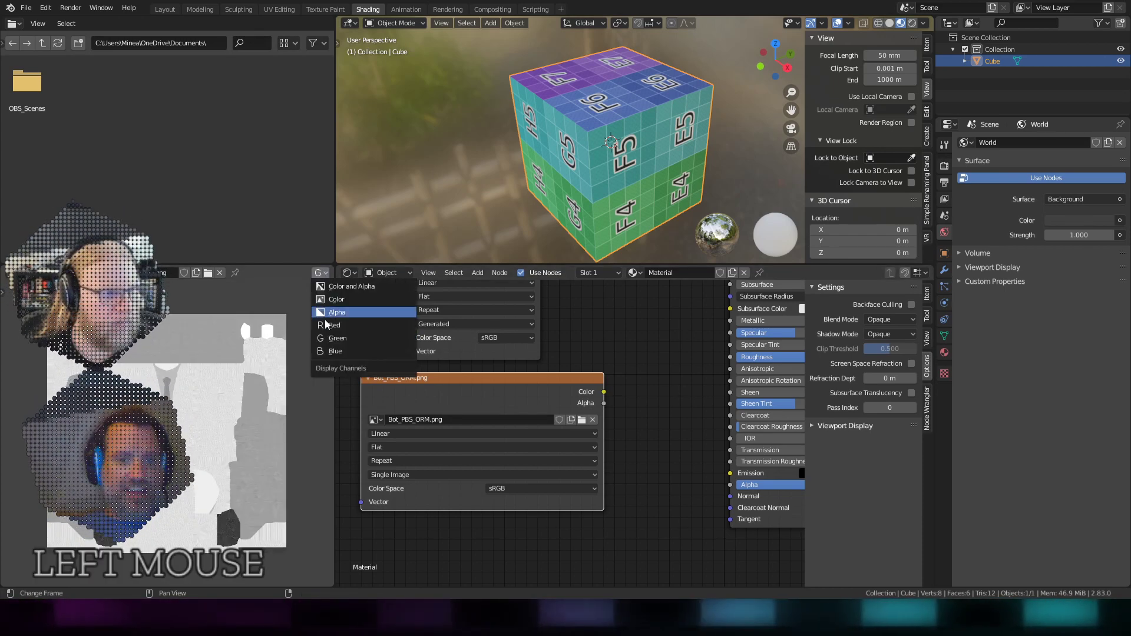
{"action": "left_click", "coordinate": [341, 351]}
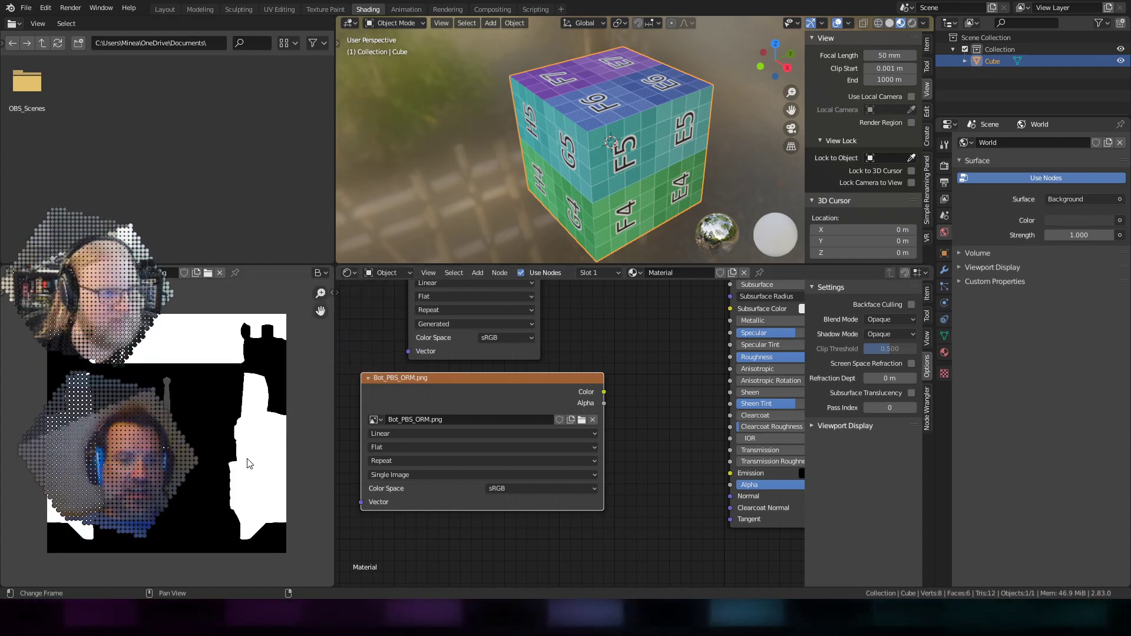
{"action": "scroll", "coordinate": [197, 447], "scroll_direction": "up", "scroll_amount": 4}
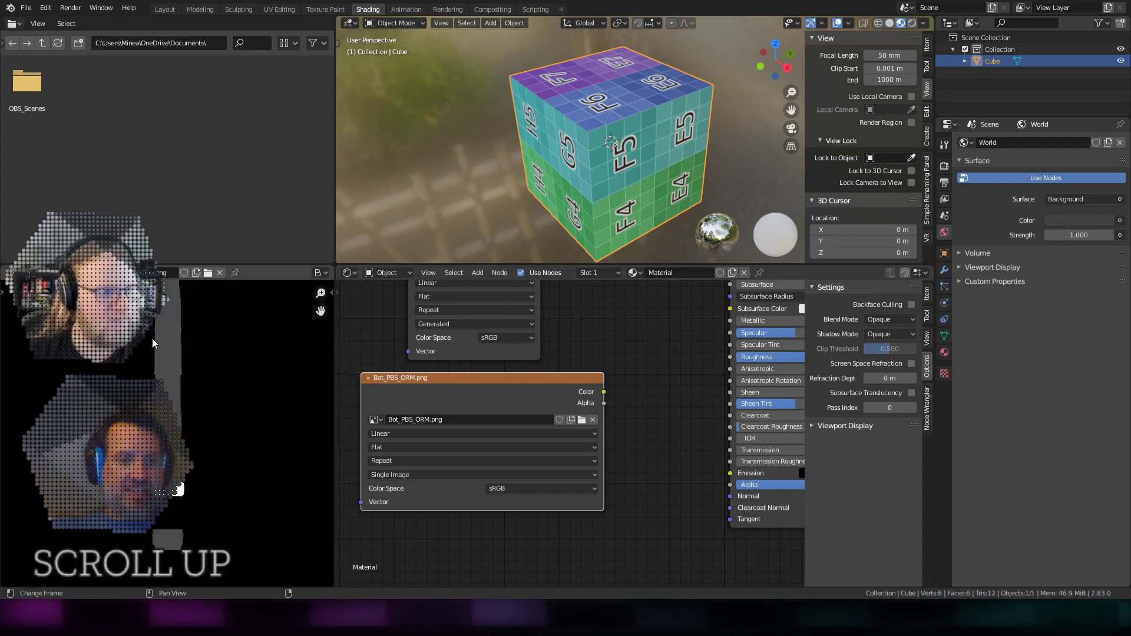
{"action": "scroll", "coordinate": [203, 422], "scroll_direction": "down", "scroll_amount": 4}
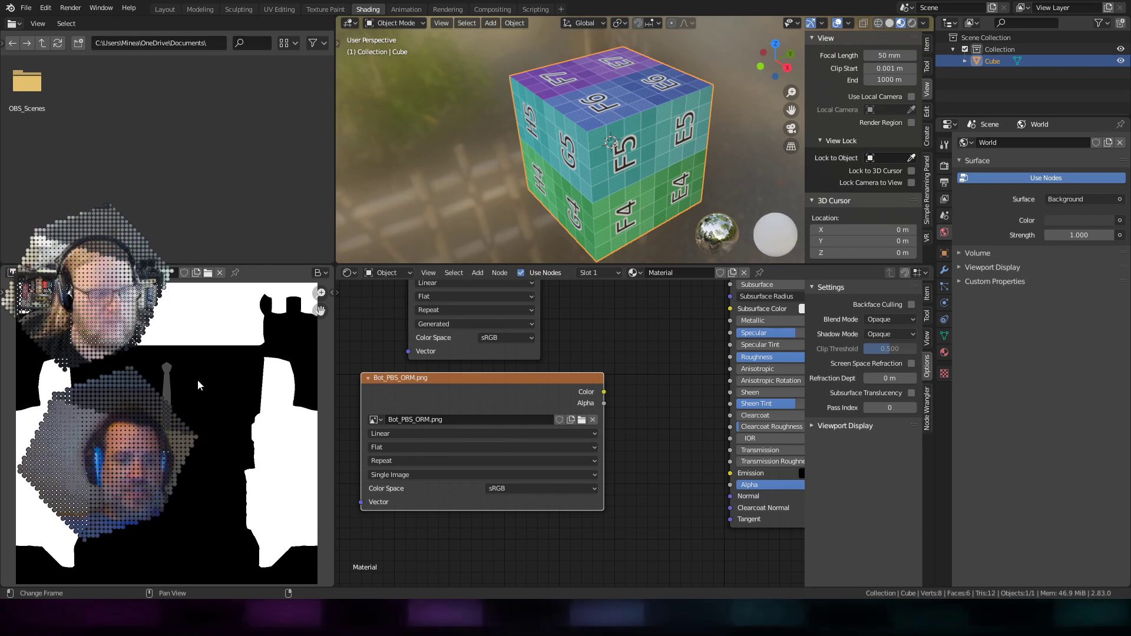
{"action": "scroll", "coordinate": [195, 437], "scroll_direction": "down", "scroll_amount": 2}
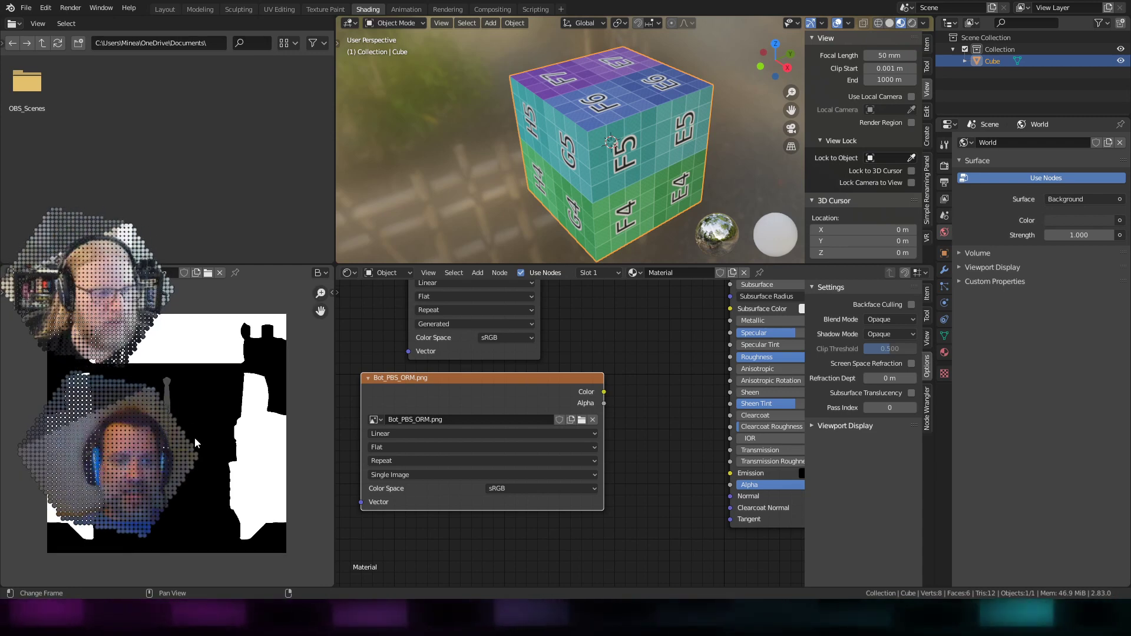
{"action": "scroll", "coordinate": [195, 437], "scroll_direction": "up", "scroll_amount": 2}
Step: Display the Green channel of Bot_PBS_ORM.png and examine the grey shades of the tie and surrounding regions up close
{"action": "left_click", "coordinate": [320, 272]}
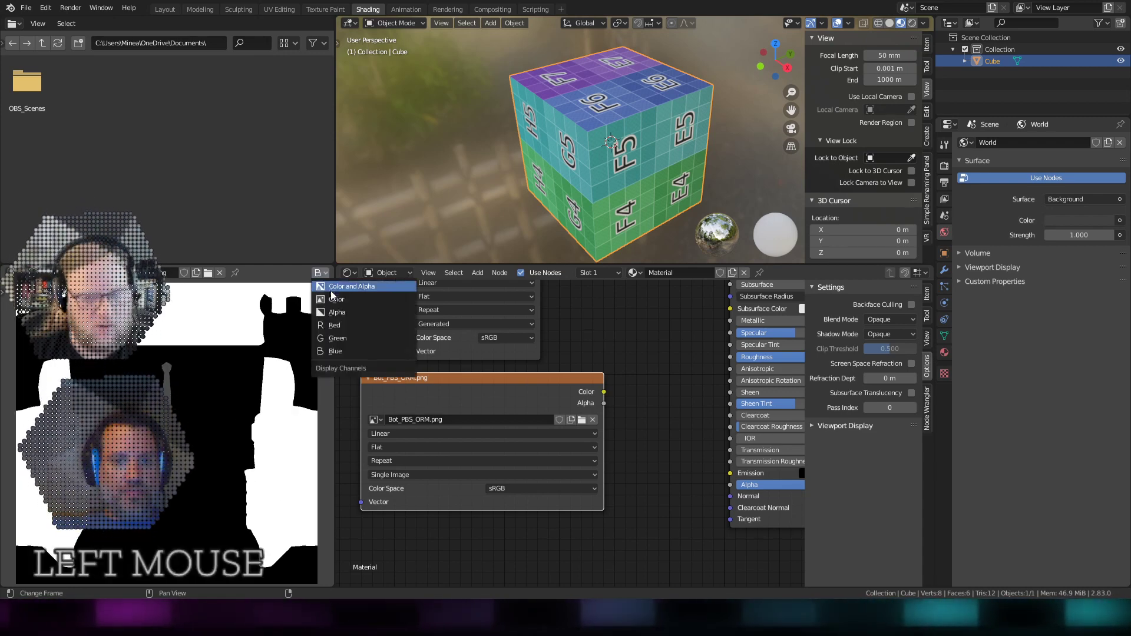
{"action": "left_click", "coordinate": [338, 338]}
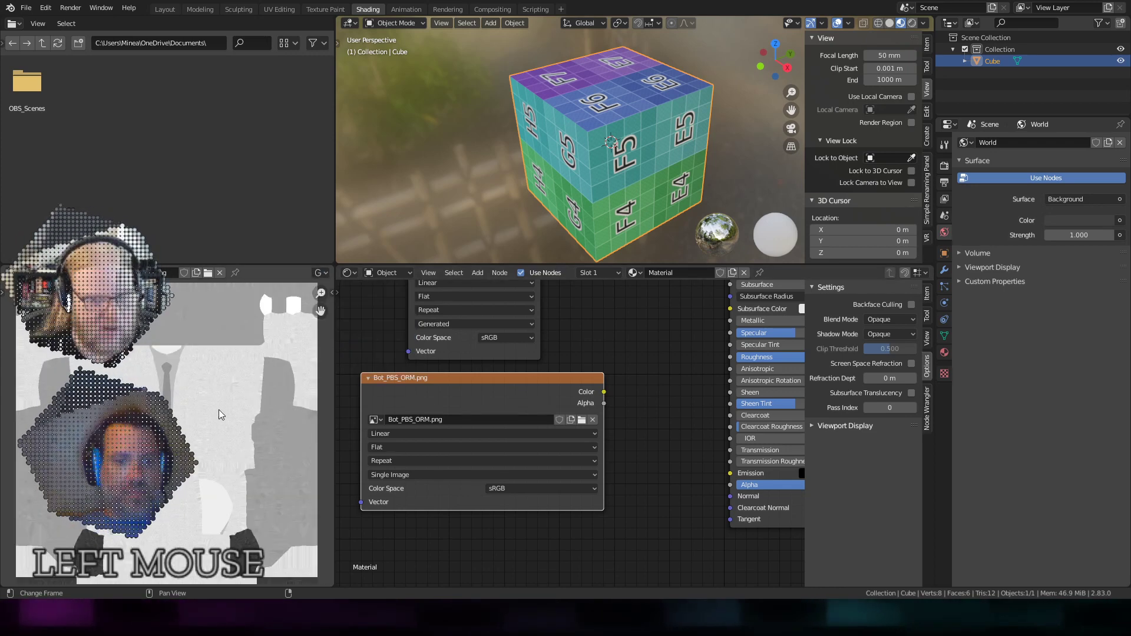
{"action": "scroll", "coordinate": [218, 409], "scroll_direction": "down", "scroll_amount": 2}
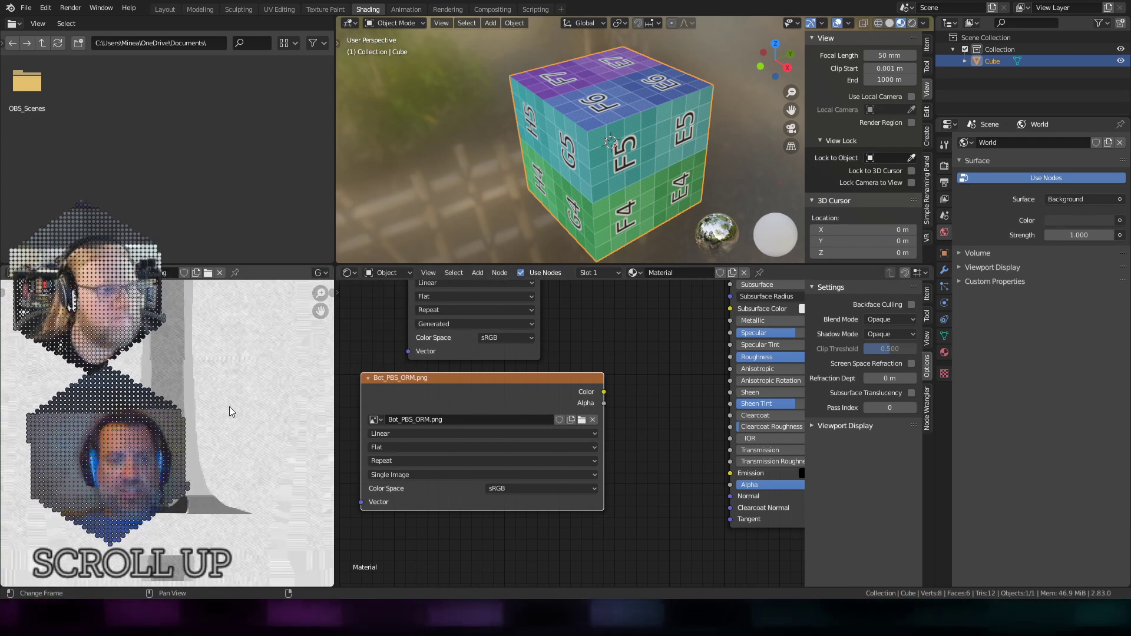
{"action": "scroll", "coordinate": [228, 406], "scroll_direction": "up", "scroll_amount": 3}
{"action": "middle_click_drag", "start_coordinate": [207, 391], "coordinate": [204, 415]}
{"action": "scroll", "coordinate": [203, 414], "scroll_direction": "down", "scroll_amount": 2}
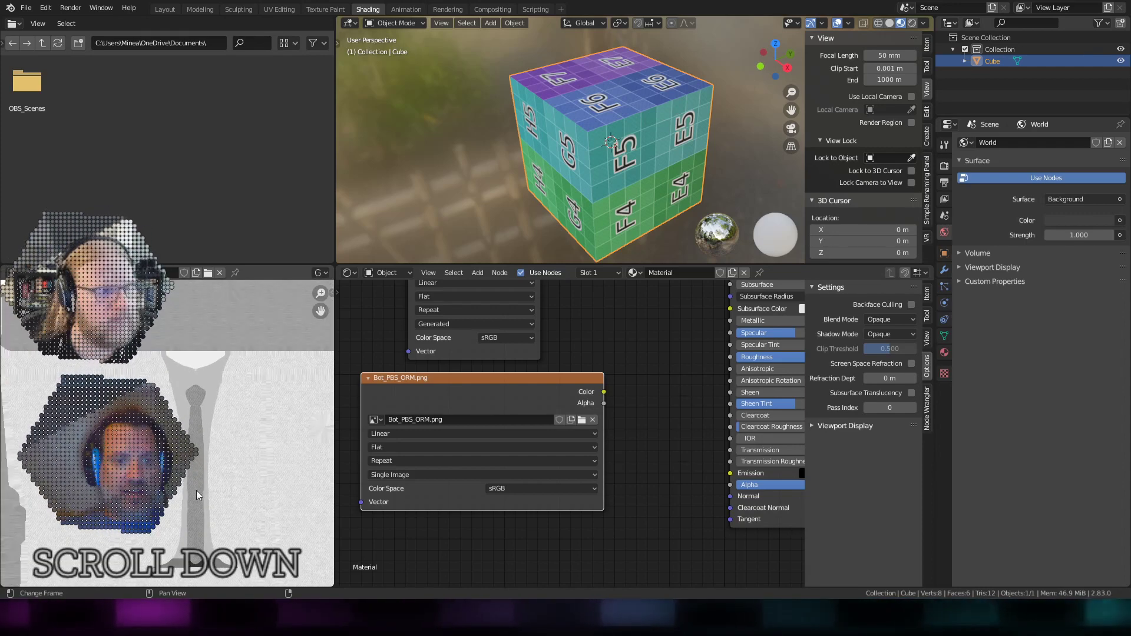
{"action": "scroll", "coordinate": [230, 464], "scroll_direction": "up", "scroll_amount": 2}
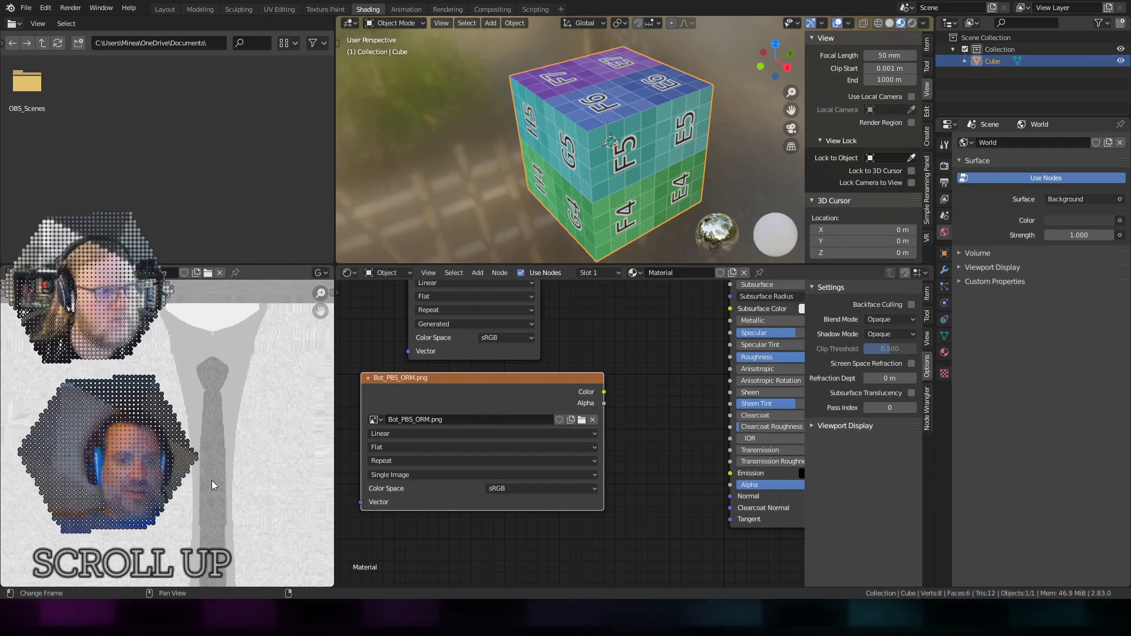
{"action": "scroll", "coordinate": [224, 441], "scroll_direction": "down", "scroll_amount": 3}
{"action": "middle_click_drag", "start_coordinate": [225, 441], "coordinate": [213, 407]}
{"action": "scroll", "coordinate": [213, 406], "scroll_direction": "up", "scroll_amount": 1}
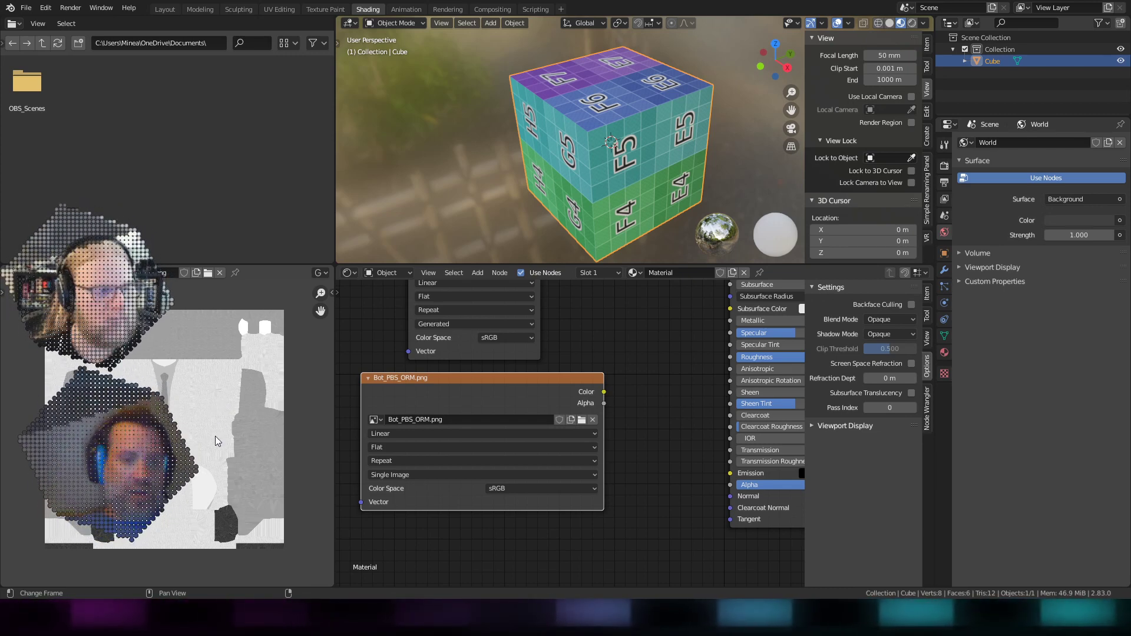
{"action": "scroll", "coordinate": [215, 437], "scroll_direction": "up", "scroll_amount": 3}
{"action": "middle_click_drag", "start_coordinate": [275, 348], "coordinate": [182, 384]}
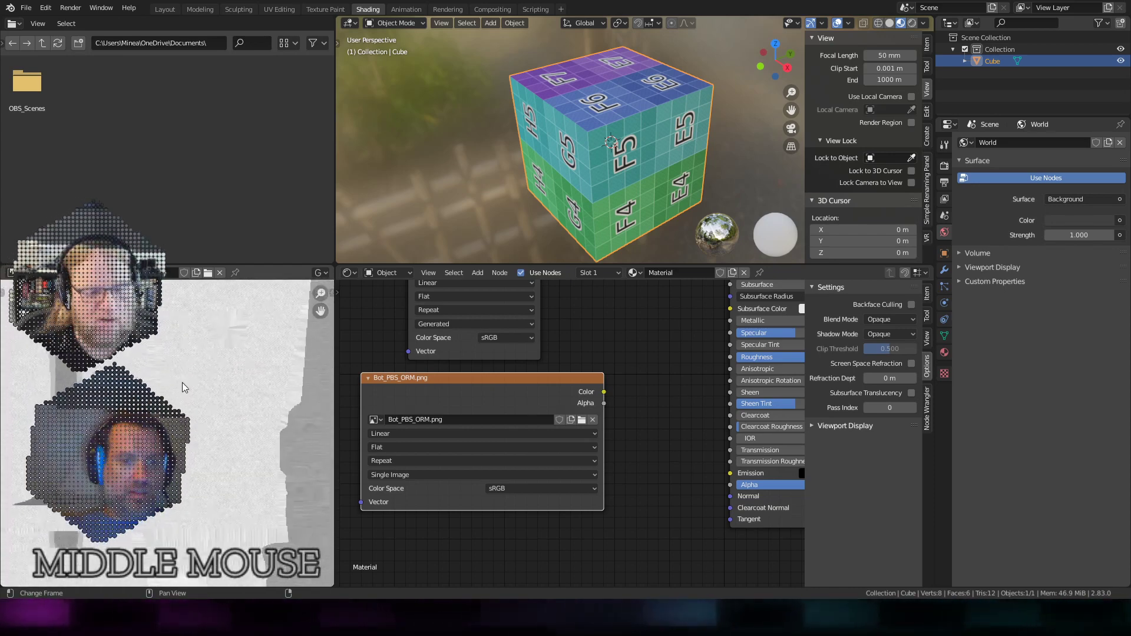
{"action": "scroll", "coordinate": [202, 509], "scroll_direction": "down", "scroll_amount": 3}
{"action": "middle_click_drag", "start_coordinate": [202, 508], "coordinate": [216, 400]}
{"action": "scroll", "coordinate": [255, 407], "scroll_direction": "up", "scroll_amount": 3}
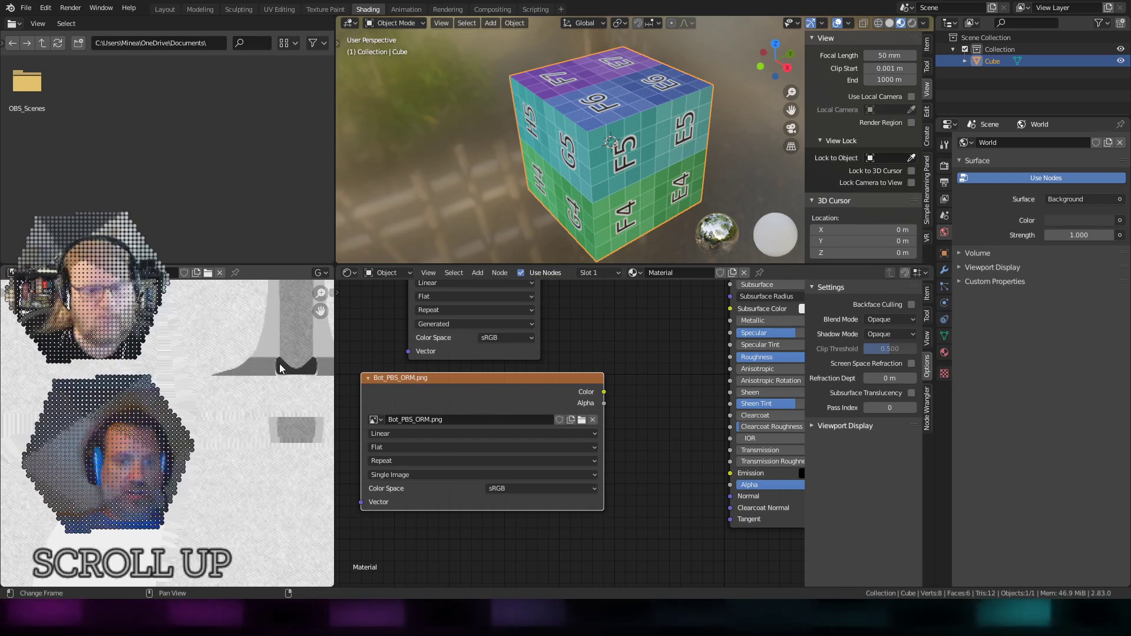
{"action": "middle_click_drag", "start_coordinate": [261, 373], "coordinate": [211, 427]}
{"action": "scroll", "coordinate": [213, 423], "scroll_direction": "down", "scroll_amount": 4}
{"action": "scroll", "coordinate": [214, 423], "scroll_direction": "up", "scroll_amount": 2}
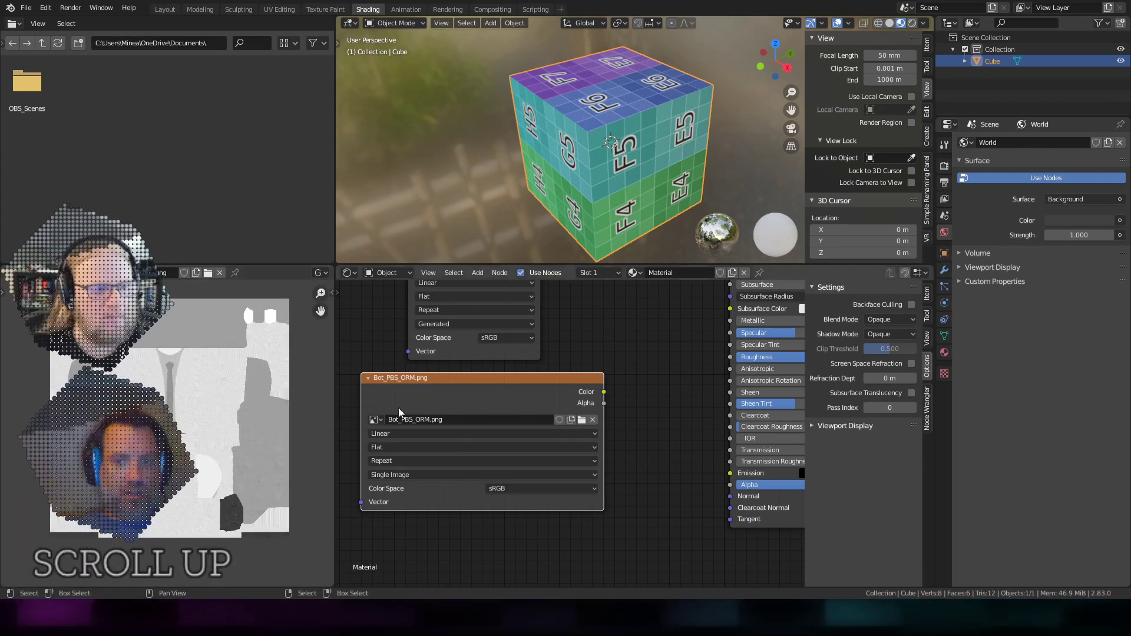
Step: Move the Bot_PBS_ORM.png texture node farther away from the Principled BSDF node
{"action": "middle_click_drag", "start_coordinate": [672, 361], "coordinate": [564, 406]}
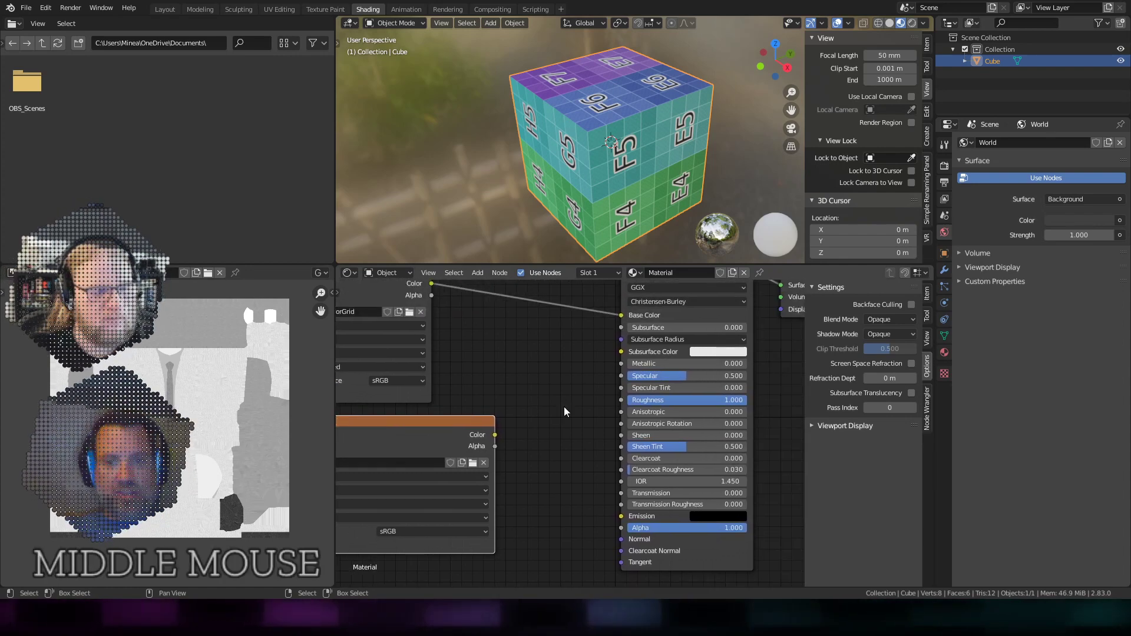
{"action": "scroll", "coordinate": [444, 432], "scroll_direction": "down", "scroll_amount": 1}
{"action": "left_click", "coordinate": [582, 364]}
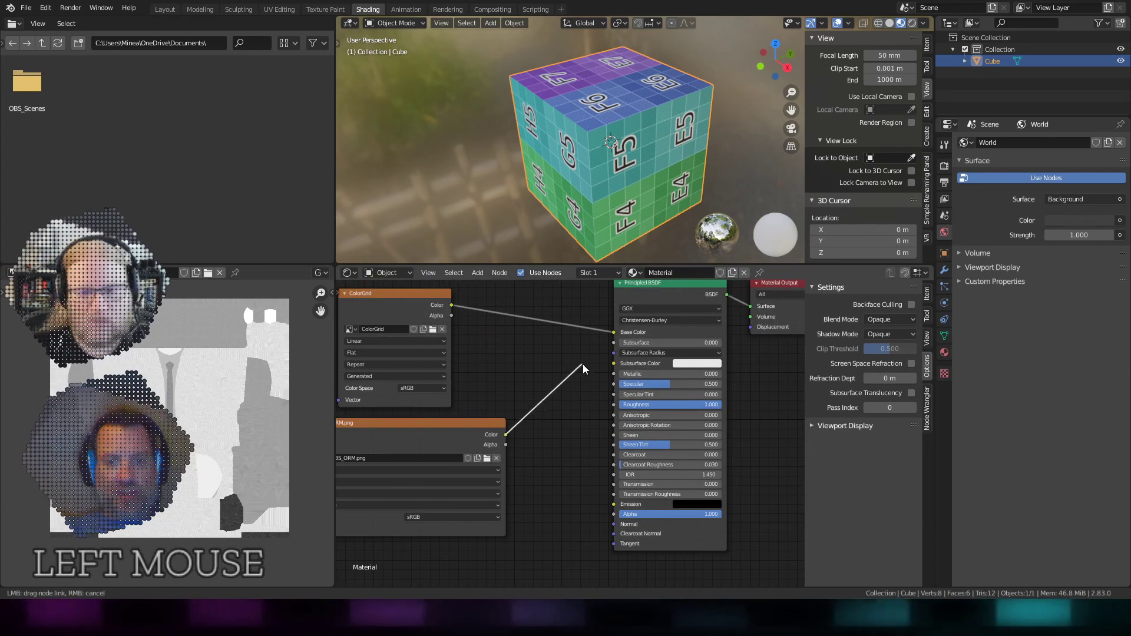
{"action": "middle_click_drag", "start_coordinate": [550, 470], "coordinate": [658, 439]}
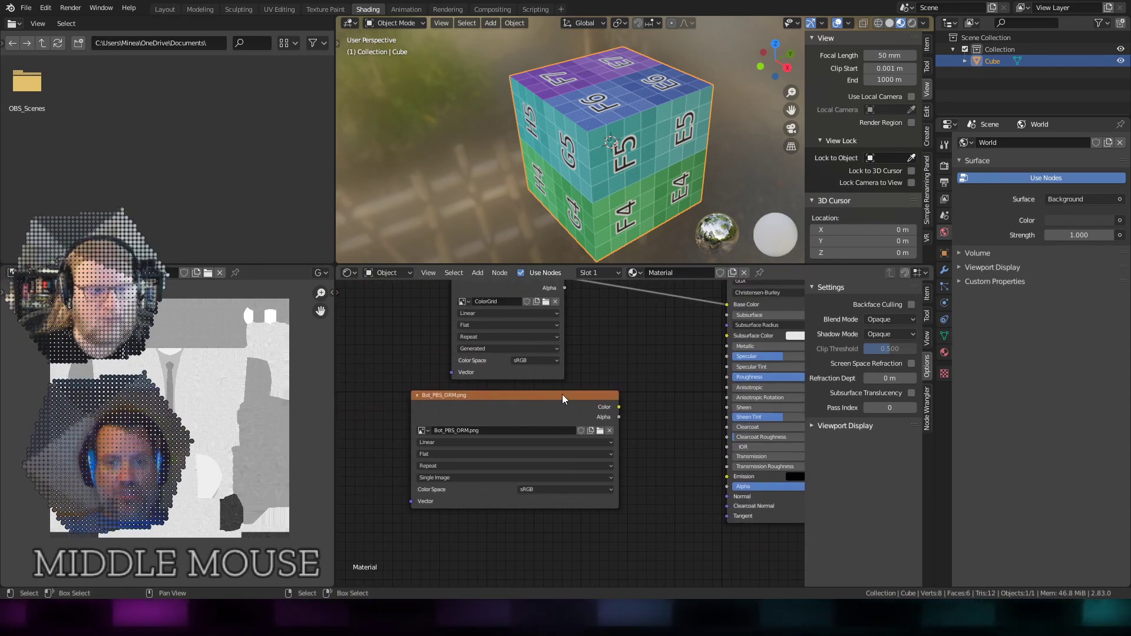
{"action": "left_click_drag", "start_coordinate": [562, 394], "coordinate": [491, 395]}
Step: Return the image display to Color and Alpha, and set the Bot_PBS_ORM.png texture's color space to Non-Color
{"action": "scroll", "coordinate": [465, 517], "scroll_direction": "up", "scroll_amount": 2}
{"action": "middle_click_drag", "start_coordinate": [465, 517], "coordinate": [563, 411]}
{"action": "scroll", "coordinate": [565, 418], "scroll_direction": "up", "scroll_amount": 2}
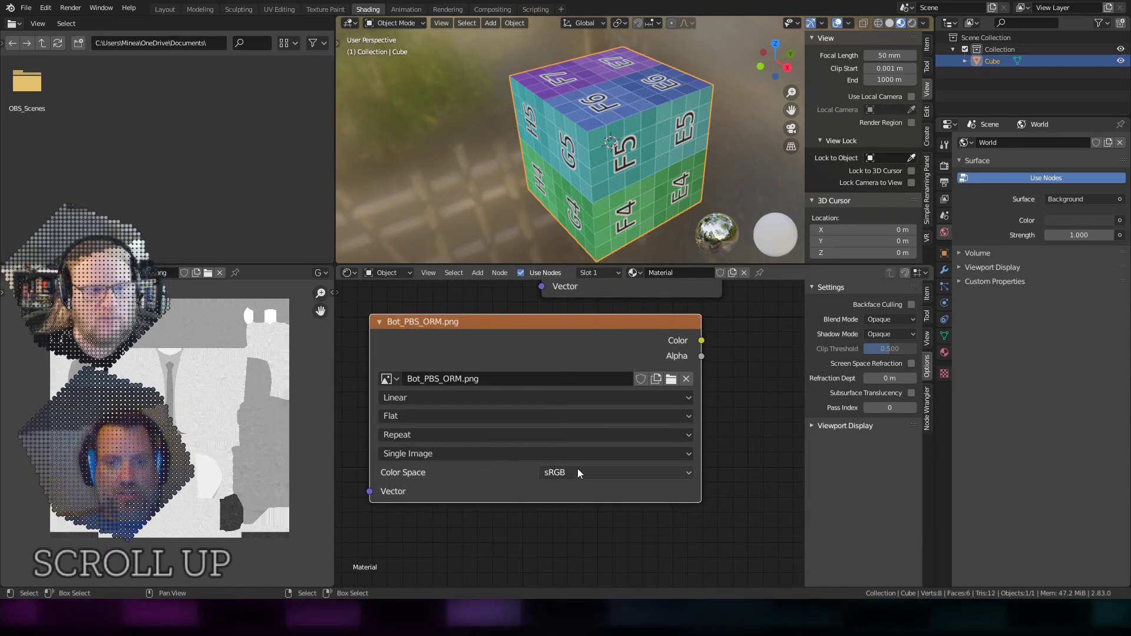
{"action": "left_click", "coordinate": [320, 273]}
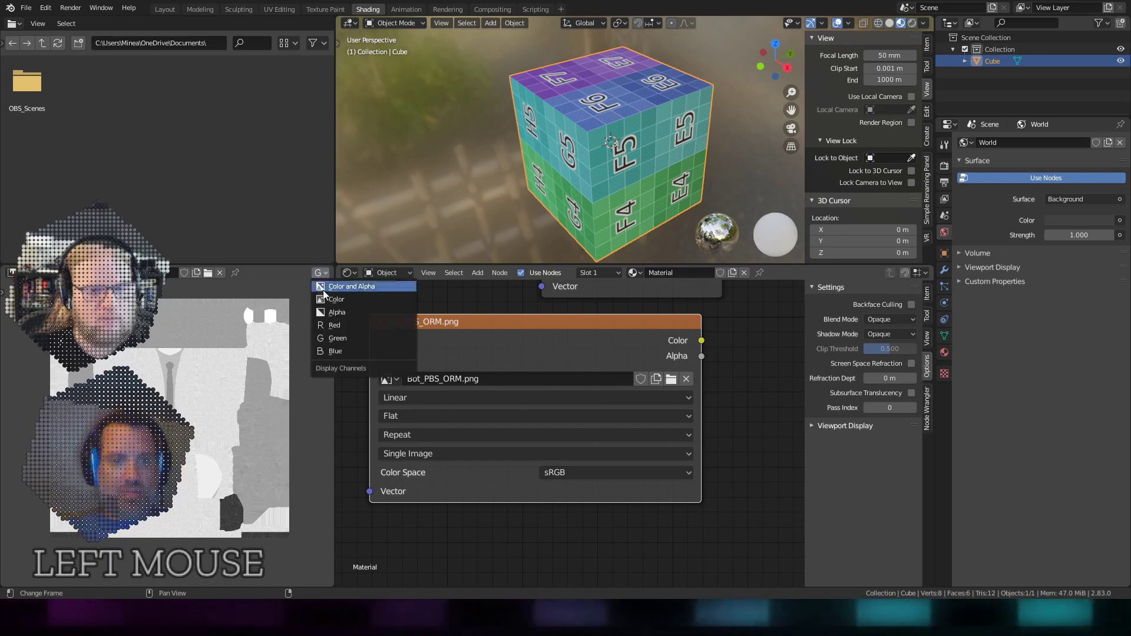
{"action": "left_click", "coordinate": [341, 286]}
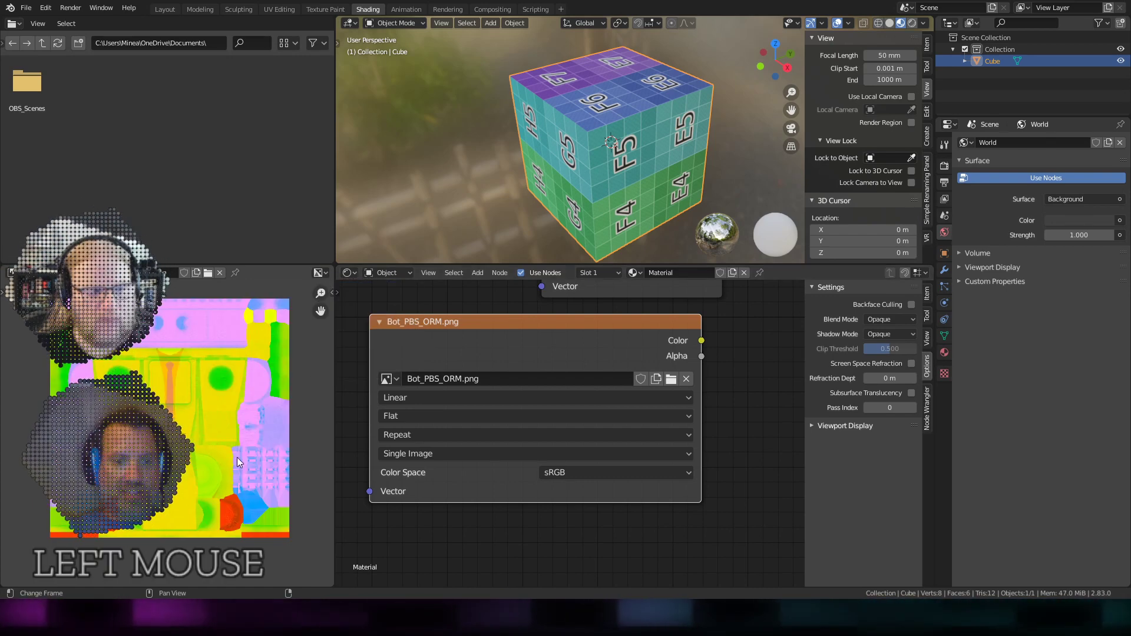
{"action": "left_click", "coordinate": [565, 474]}
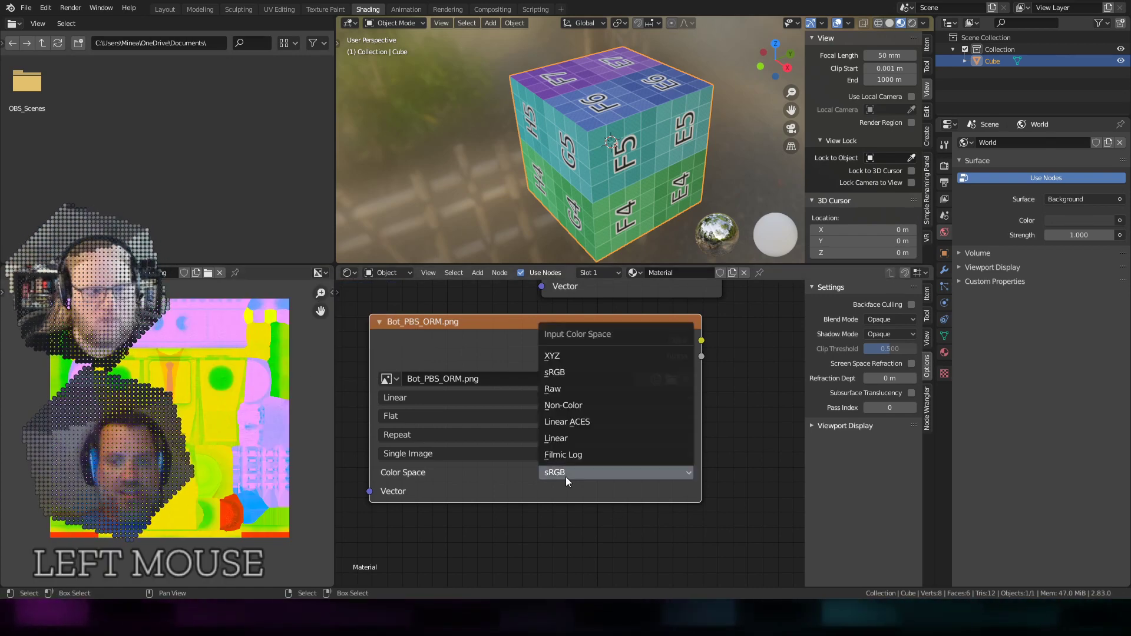
{"action": "left_click", "coordinate": [571, 410]}
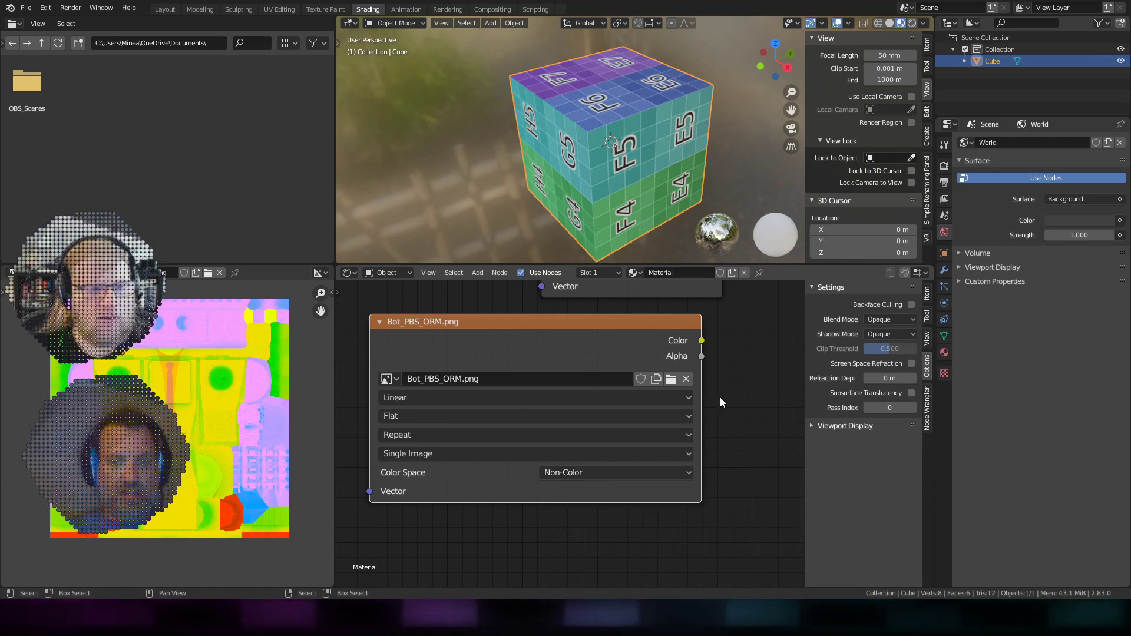
Step: Temporarily switch the texture node's image to Bot_PBS_Normal.png and look at its Color Space setting
{"action": "mouse_move", "coordinate": [719, 397]}
{"action": "middle_mouse_down"}
{"action": "mouse_move", "coordinate": [686, 431]}
{"action": "mouse_move", "coordinate": [720, 393]}
{"action": "middle_mouse_up"}
{"action": "scroll", "coordinate": [518, 481], "scroll_direction": "up", "scroll_amount": 1}
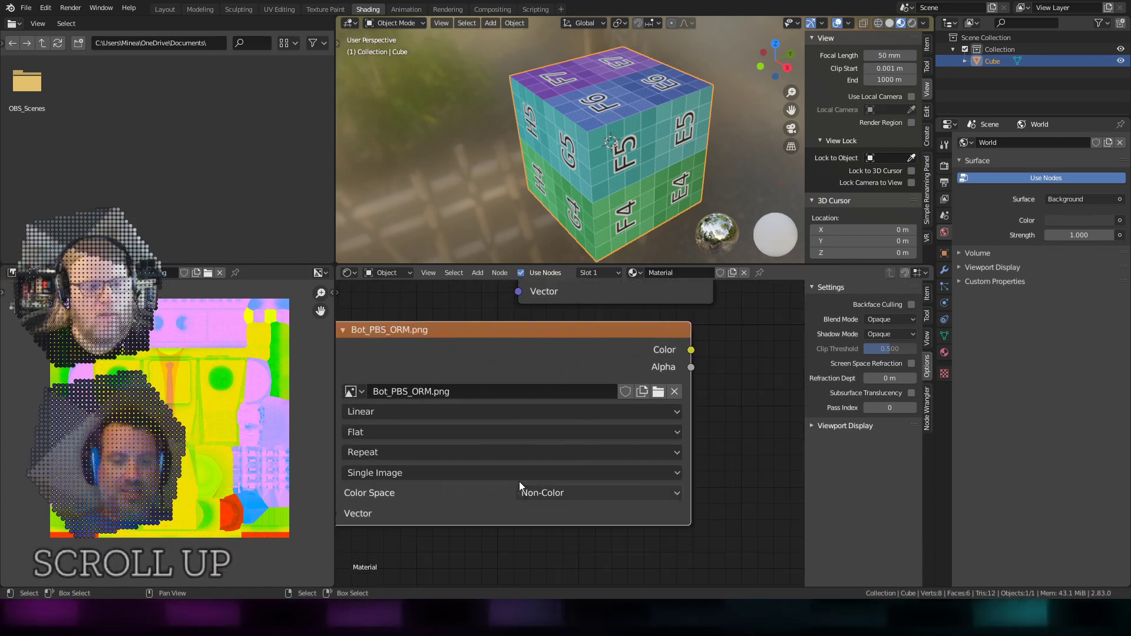
{"action": "middle_click_drag", "start_coordinate": [482, 421], "coordinate": [547, 441]}
{"action": "scroll", "coordinate": [536, 408], "scroll_direction": "up", "scroll_amount": 1}
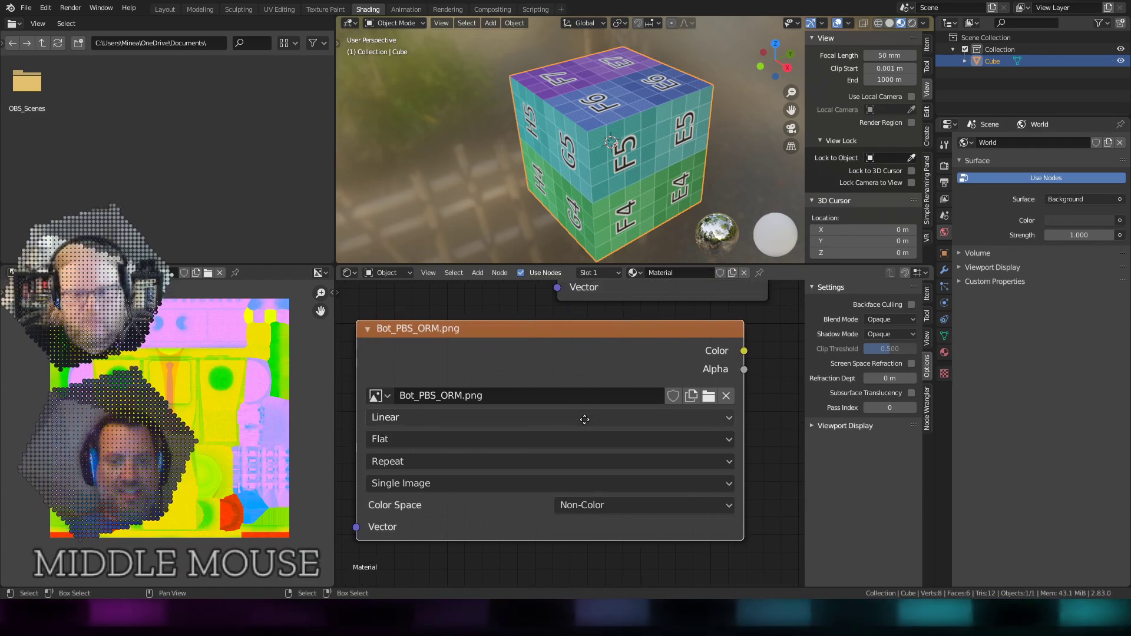
{"action": "scroll", "coordinate": [584, 419], "scroll_direction": "up", "scroll_amount": 1}
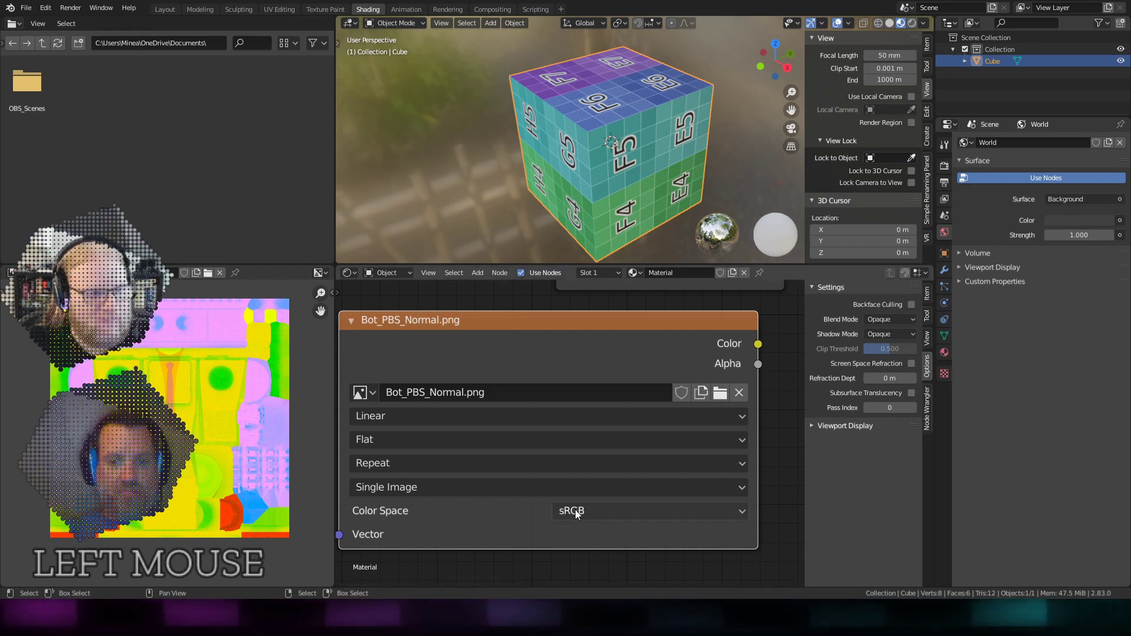
{"action": "left_click", "coordinate": [575, 511]}
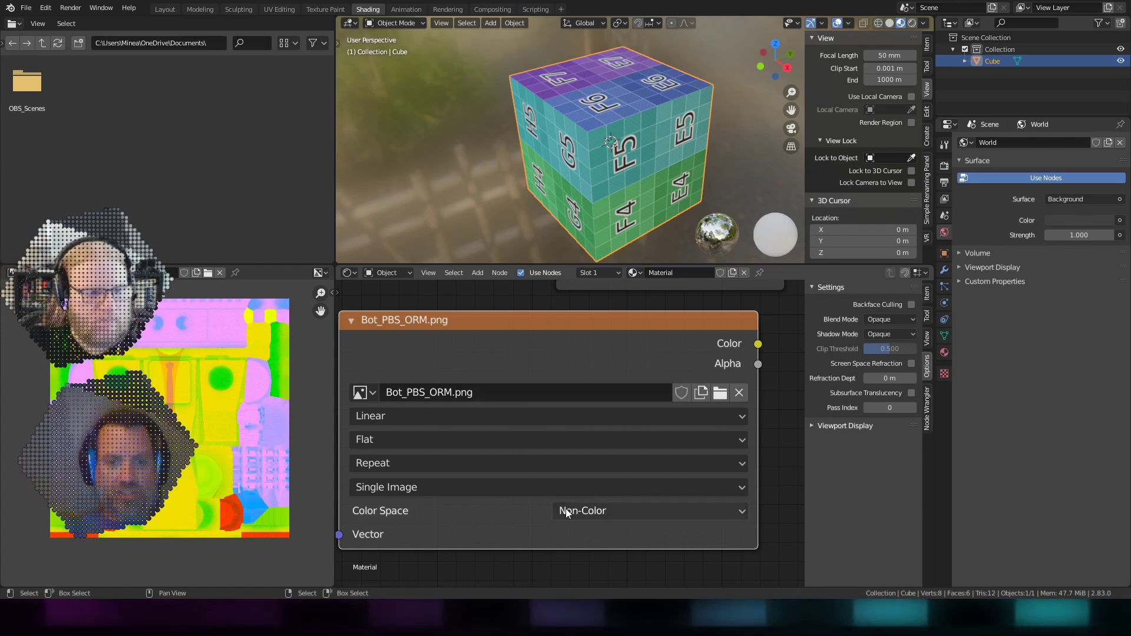
Step: Narrow the Bot_PBS_ORM.png texture node to about the width of the ColorGrid node
{"action": "middle_click_drag", "start_coordinate": [775, 401], "coordinate": [654, 413]}
{"action": "scroll", "coordinate": [658, 415], "scroll_direction": "down", "scroll_amount": 3}
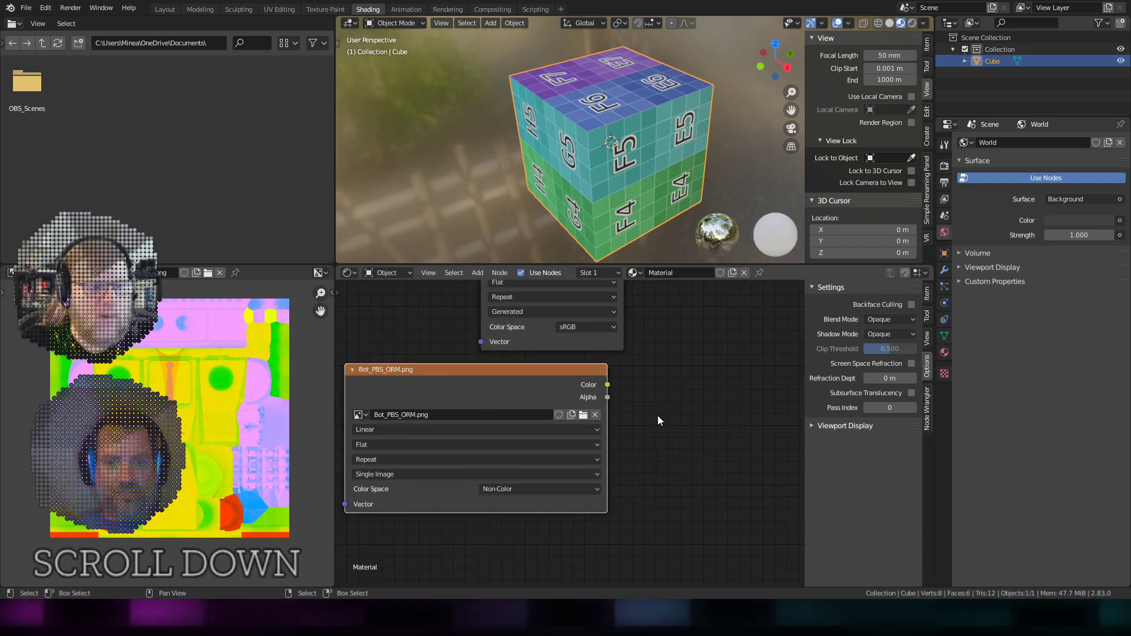
{"action": "left_click_drag", "start_coordinate": [603, 441], "coordinate": [510, 436]}
{"action": "middle_click_drag", "start_coordinate": [633, 422], "coordinate": [574, 447]}
{"action": "scroll", "coordinate": [575, 447], "scroll_direction": "up", "scroll_amount": 1}
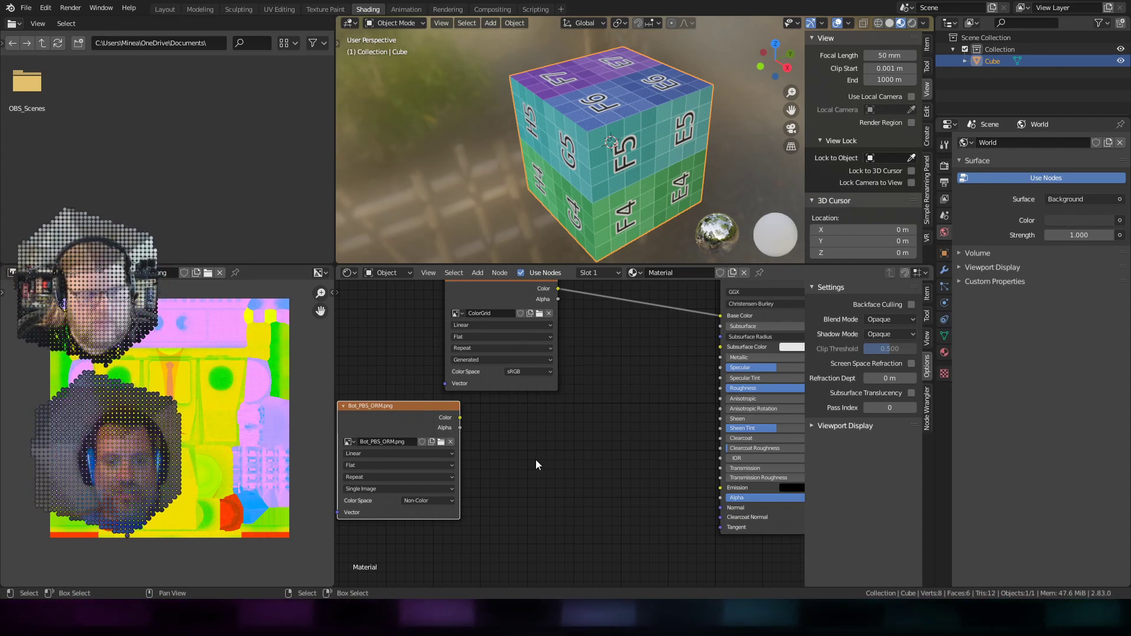
Step: Add a Separate RGB node between the Bot_PBS_ORM.png texture and the Principled BSDF, and look at the available node categories
{"action": "key", "text": "q"}
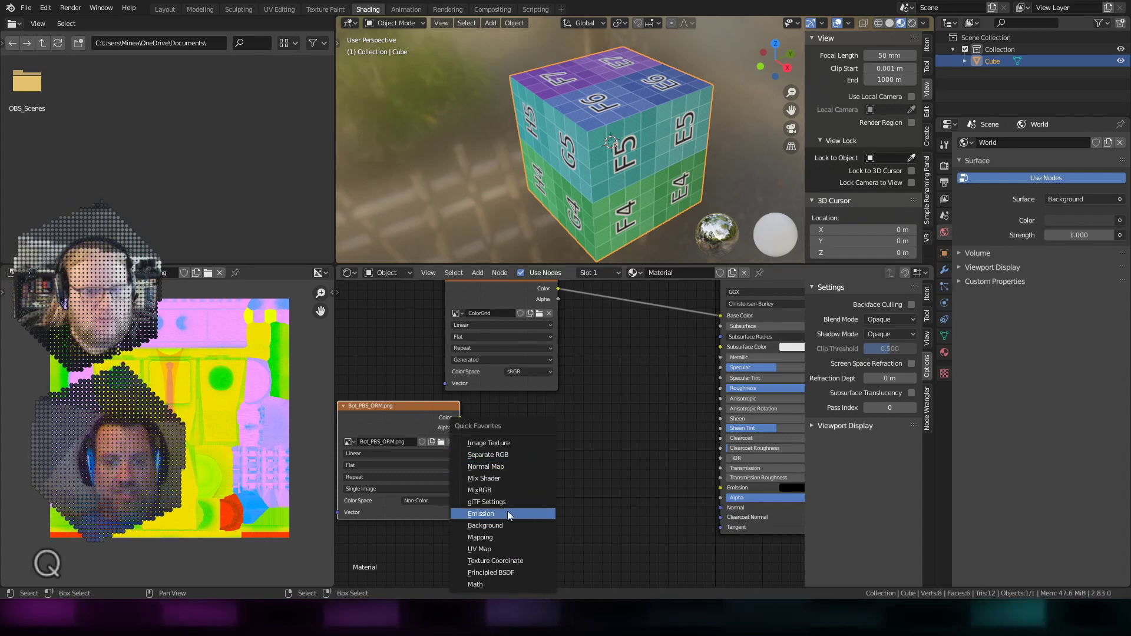
{"action": "left_click", "coordinate": [510, 455]}
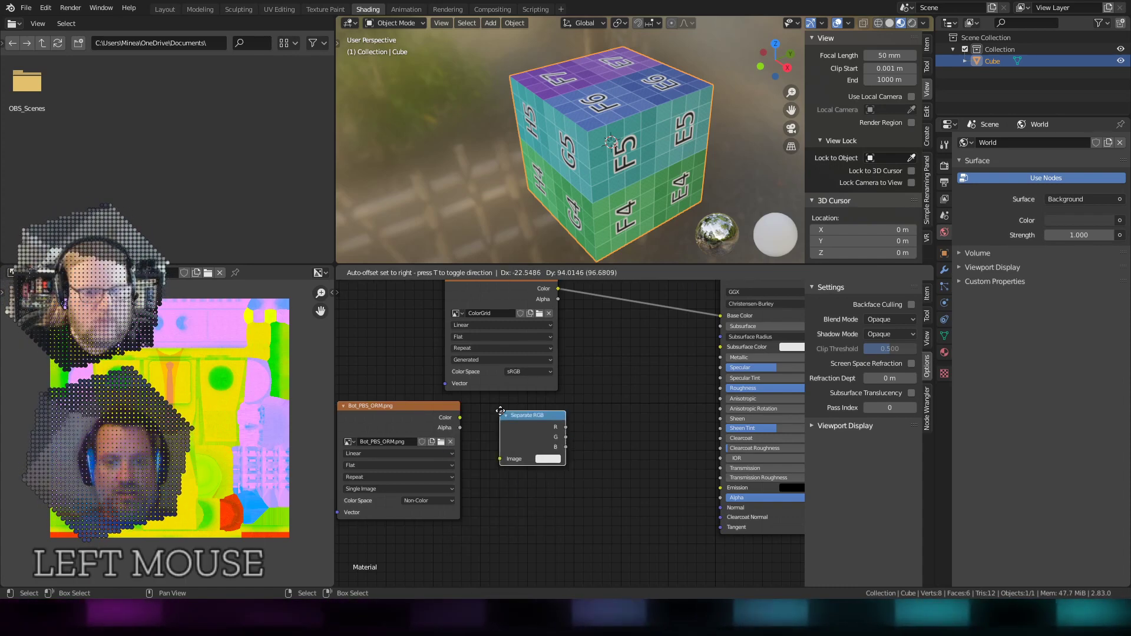
{"action": "left_click", "coordinate": [495, 407]}
{"action": "scroll", "coordinate": [632, 479], "scroll_direction": "up", "scroll_amount": 1}
{"action": "left_click", "coordinate": [477, 273]}
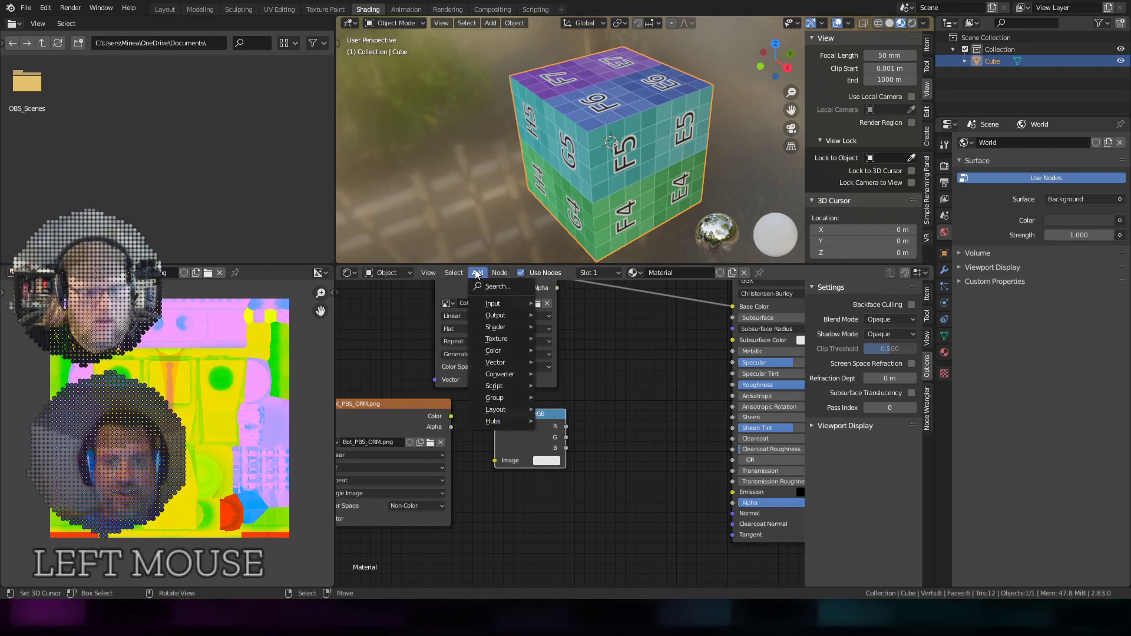
{"action": "mouse_move", "coordinate": [510, 382]}
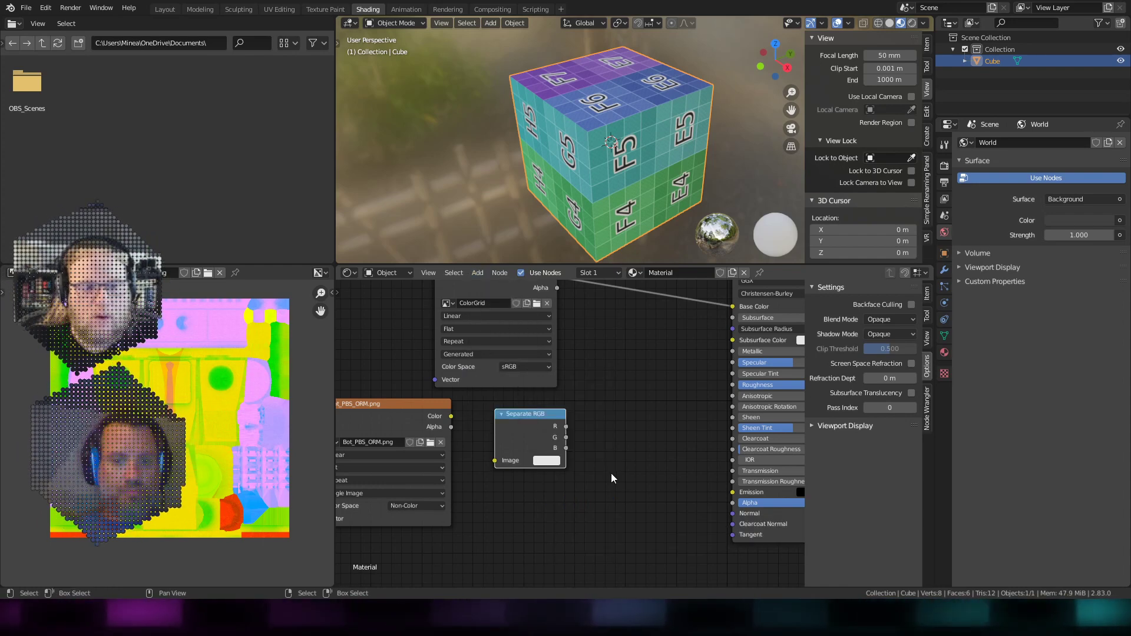
{"action": "scroll", "coordinate": [610, 475], "scroll_direction": "up", "scroll_amount": 1}
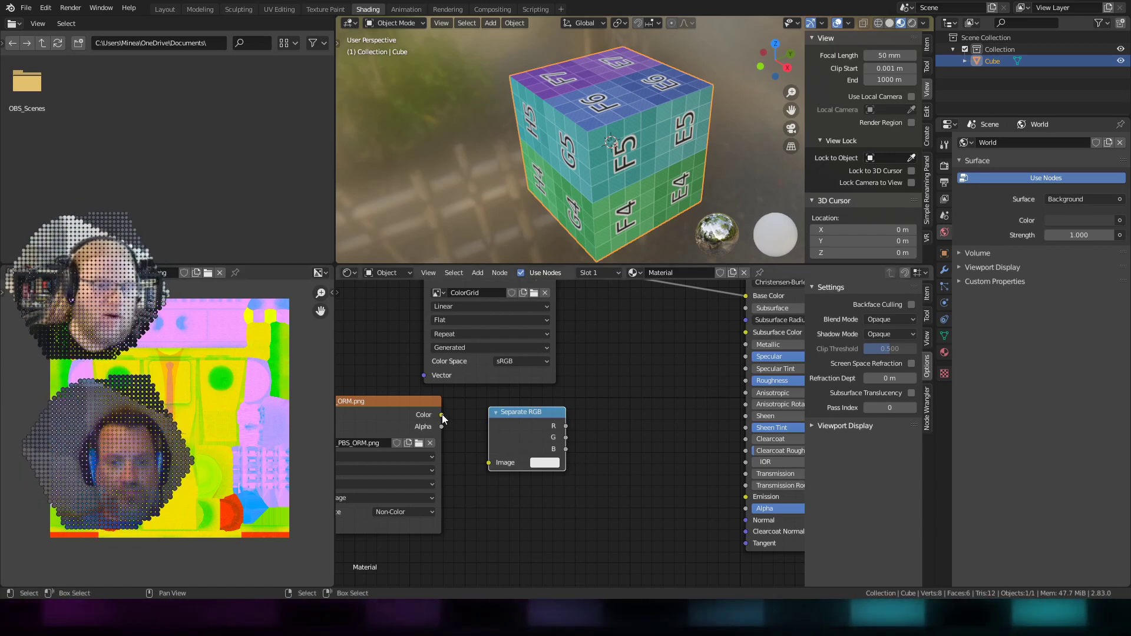
Step: Place the Separate RGB node closer to the Bot_PBS_ORM.png texture and connect the texture's Color output to its Image input
{"action": "middle_click_drag", "start_coordinate": [443, 419], "coordinate": [451, 451]}
{"action": "scroll", "coordinate": [528, 445], "scroll_direction": "down", "scroll_amount": 2}
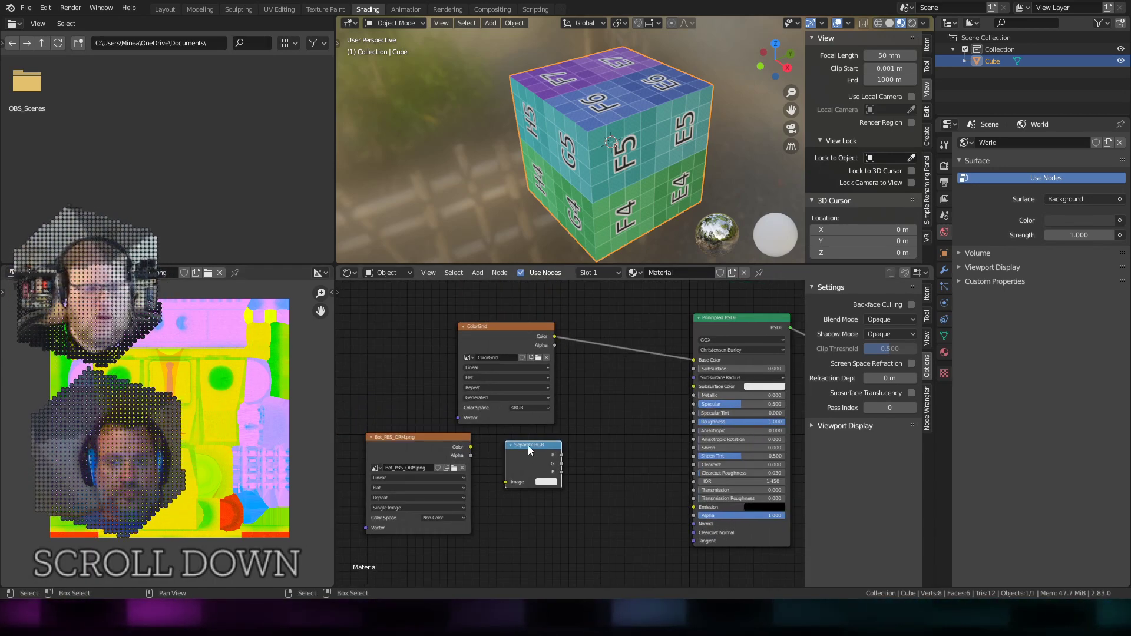
{"action": "left_click_drag", "start_coordinate": [528, 445], "coordinate": [520, 430]}
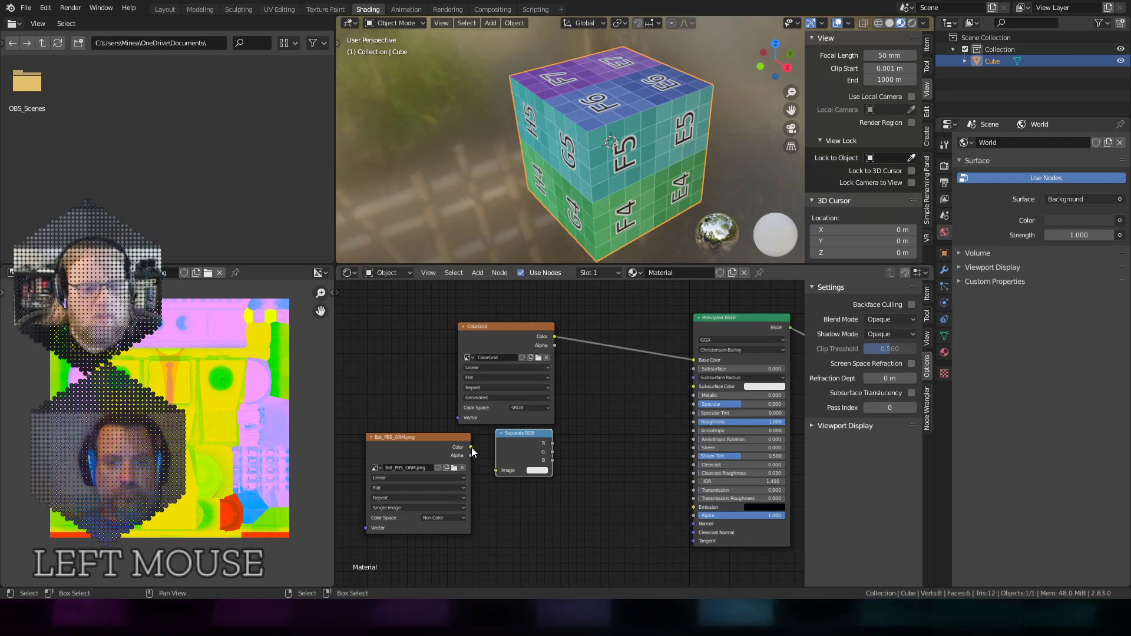
{"action": "left_click_drag", "start_coordinate": [471, 447], "coordinate": [496, 470]}
Step: Connect the G output of the Separate RGB node to the Roughness input of the Principled BSDF
{"action": "scroll", "coordinate": [554, 526], "scroll_direction": "up", "scroll_amount": 1}
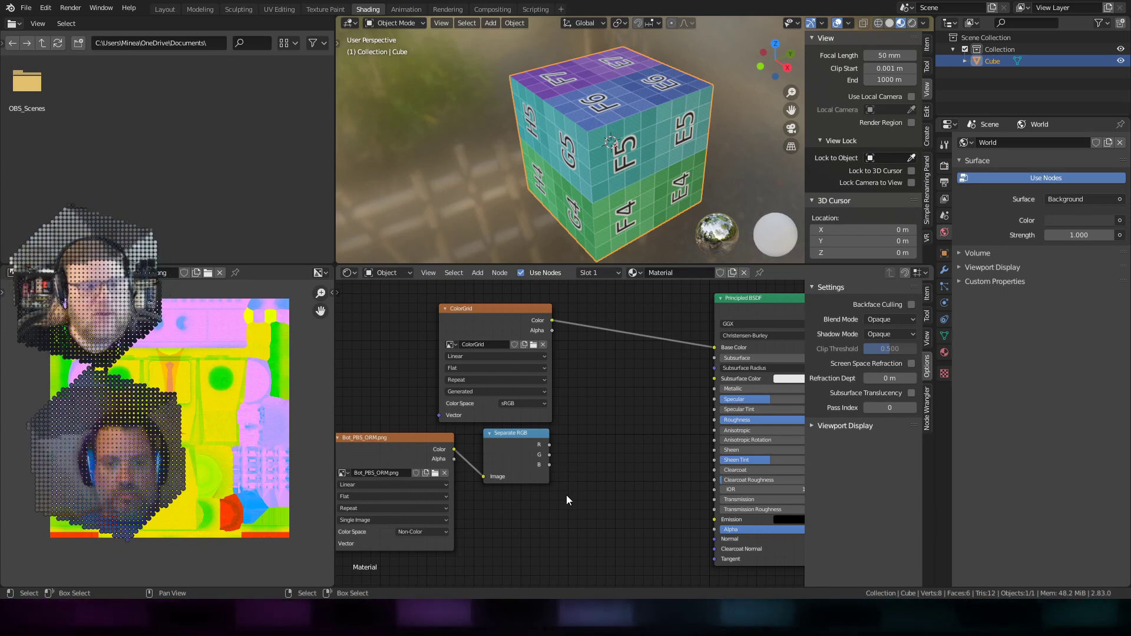
{"action": "scroll", "coordinate": [567, 496], "scroll_direction": "down", "scroll_amount": 2}
{"action": "scroll", "coordinate": [567, 496], "scroll_direction": "up", "scroll_amount": 1}
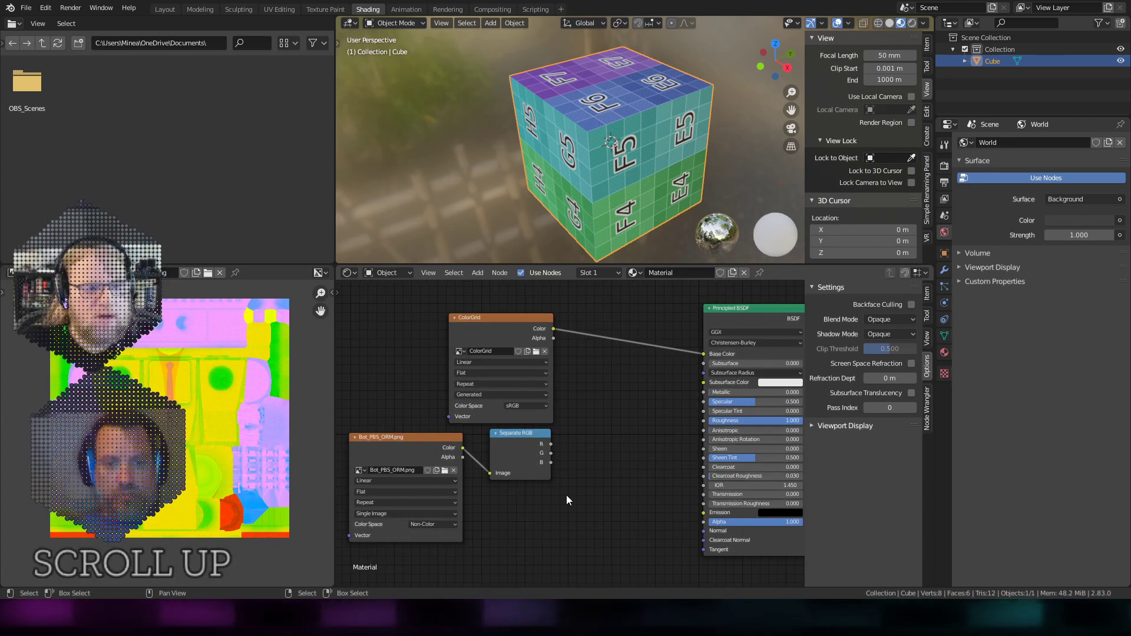
{"action": "middle_click_drag", "start_coordinate": [566, 495], "coordinate": [581, 495], "text": "shift"}
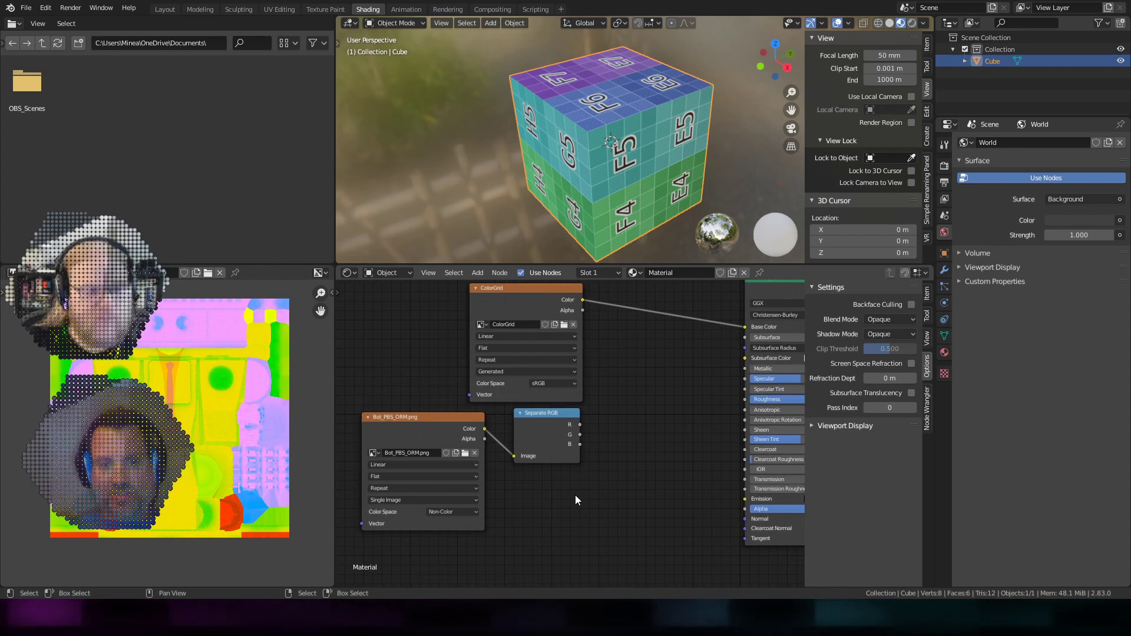
{"action": "middle_click_drag", "start_coordinate": [636, 483], "coordinate": [563, 485], "text": "shift"}
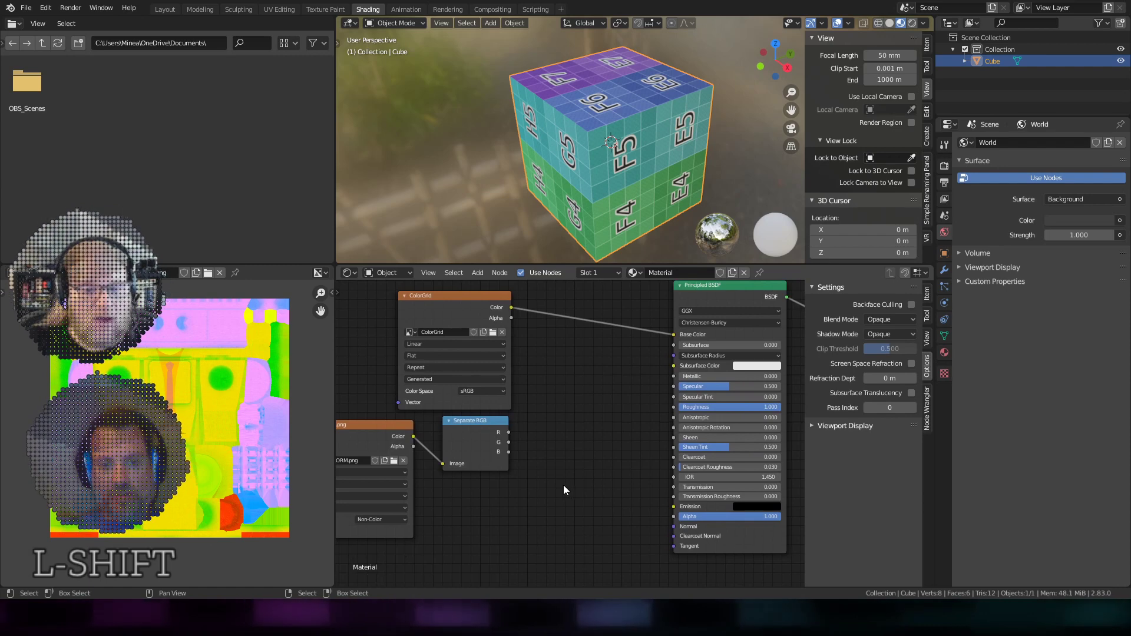
{"action": "scroll", "coordinate": [563, 486], "scroll_direction": "down", "scroll_amount": 1}
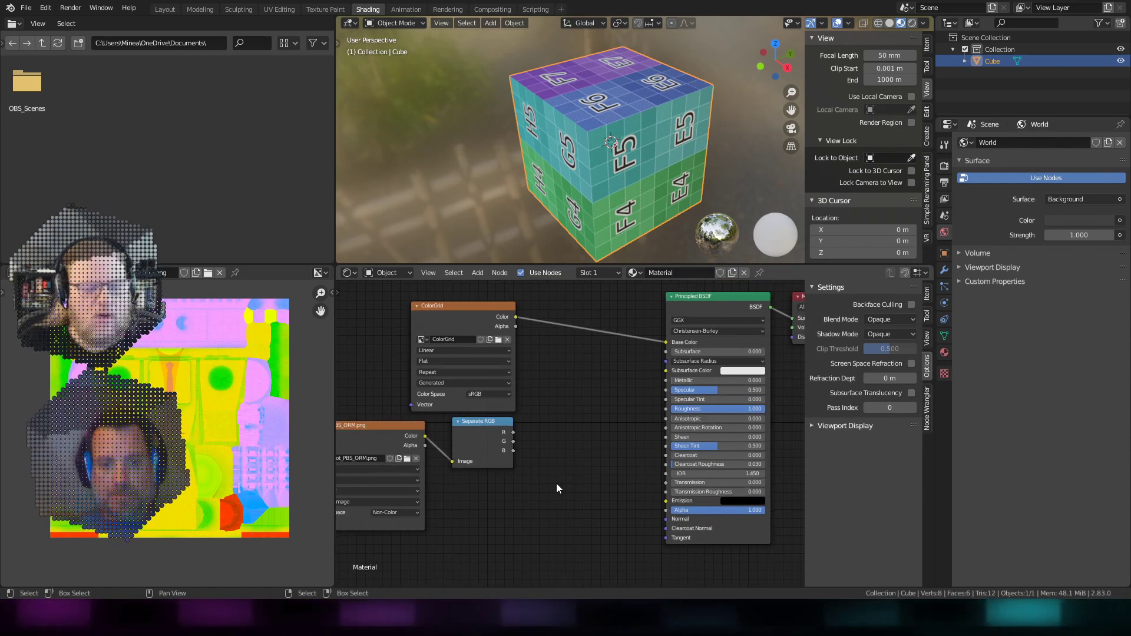
{"action": "scroll", "coordinate": [556, 484], "scroll_direction": "up", "scroll_amount": 1}
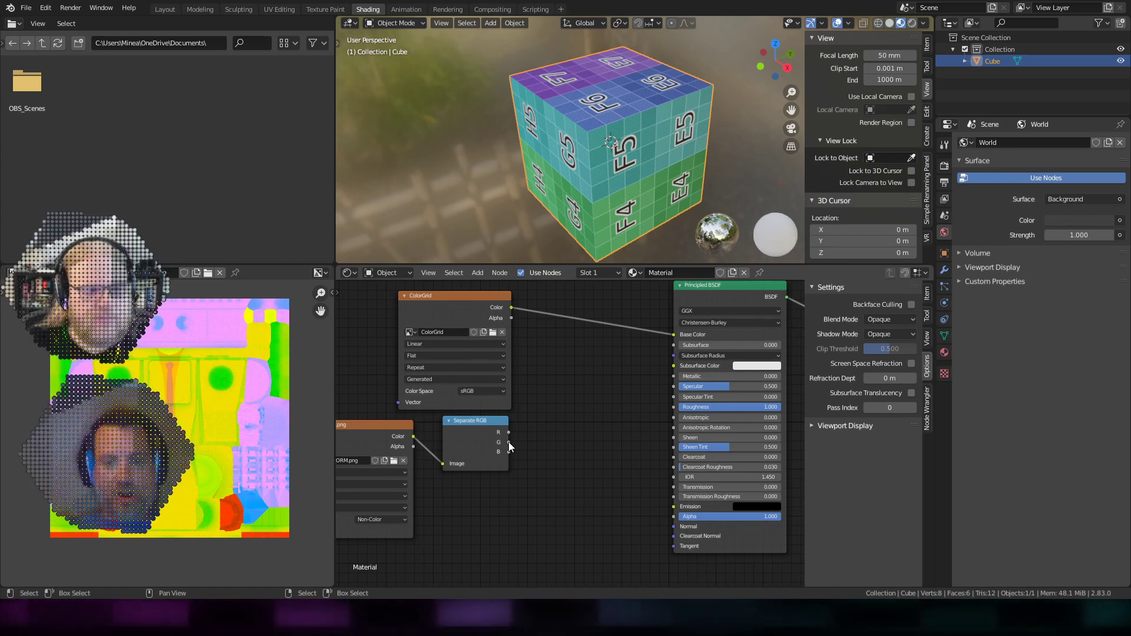
{"action": "left_click_drag", "start_coordinate": [508, 442], "coordinate": [672, 407]}
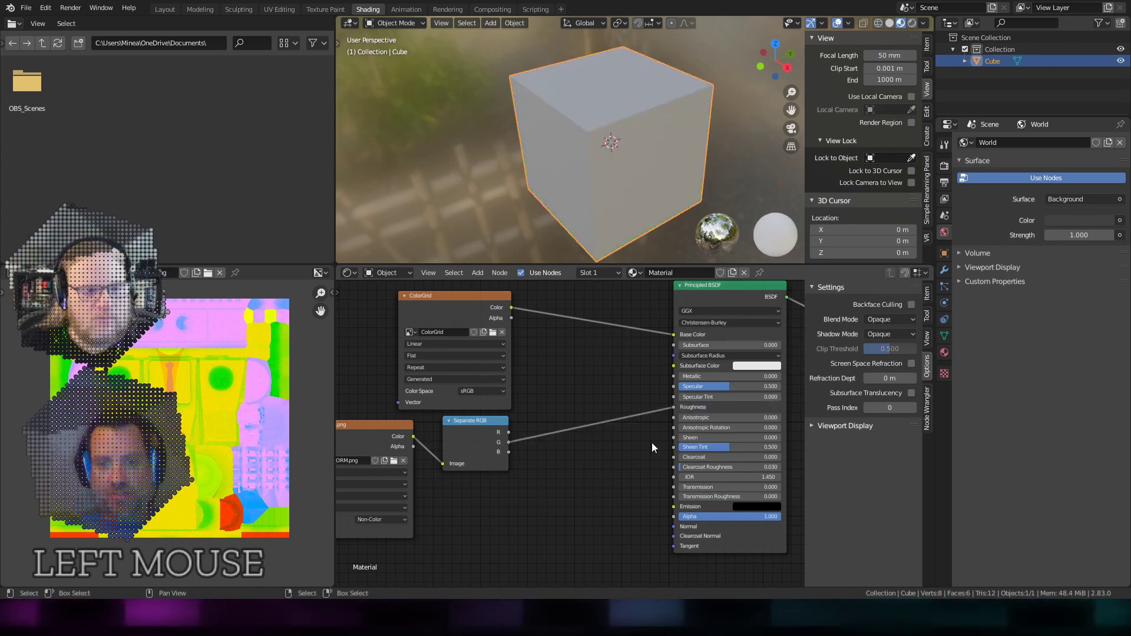
Step: Maximize the node editor and connect the B output of the Separate RGB node to the Principled BSDF's Metallic input
{"action": "scroll", "coordinate": [648, 447], "scroll_direction": "up", "scroll_amount": 2}
{"action": "key", "text": "ctrl+space"}
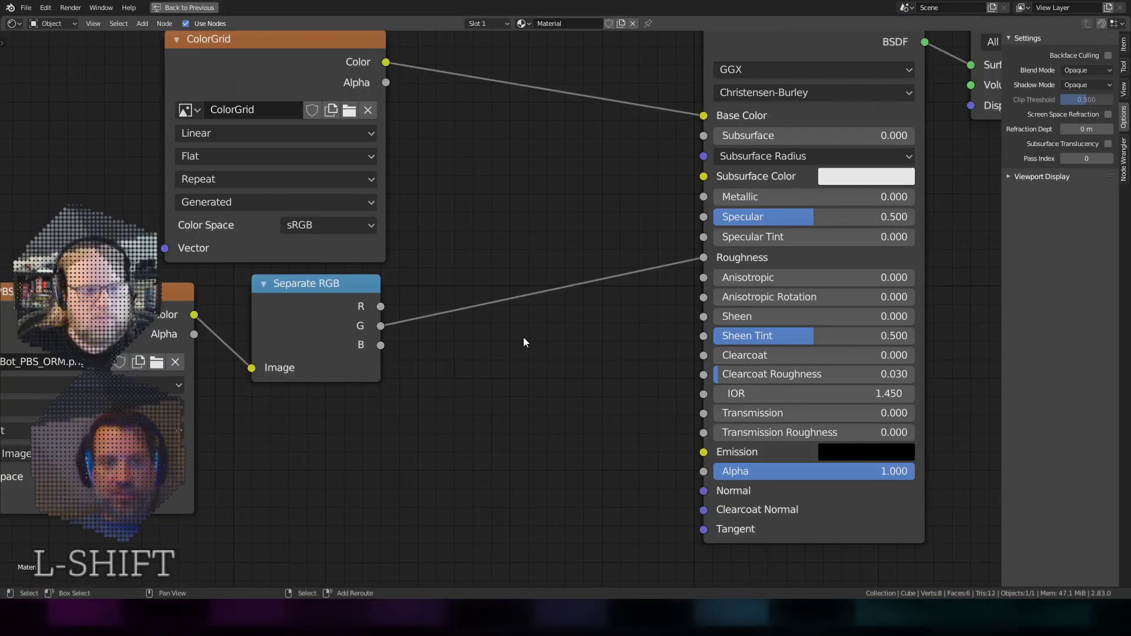
{"action": "middle_click_drag", "start_coordinate": [524, 338], "coordinate": [494, 390], "text": "shift"}
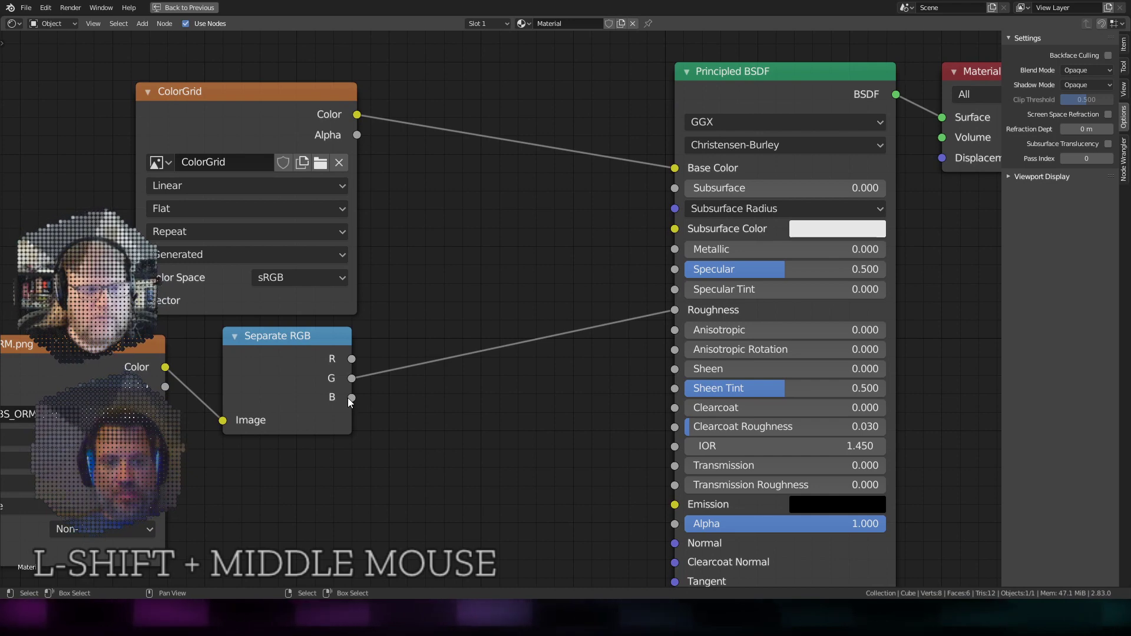
{"action": "left_click_drag", "start_coordinate": [350, 398], "coordinate": [675, 249]}
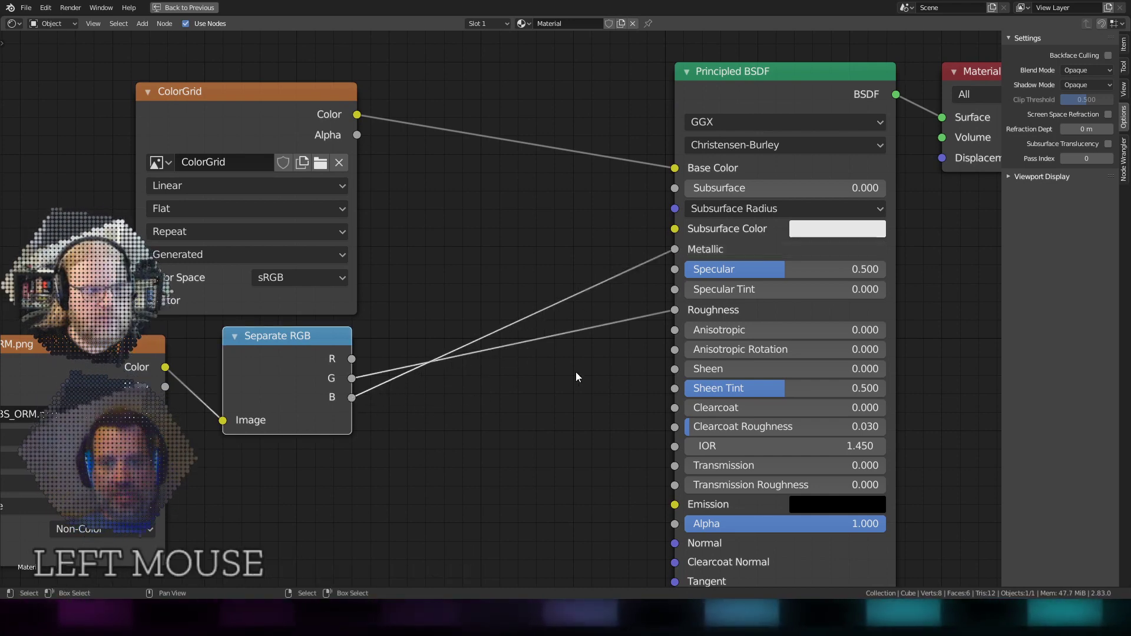
{"action": "scroll", "coordinate": [522, 443], "scroll_direction": "down", "scroll_amount": 3}
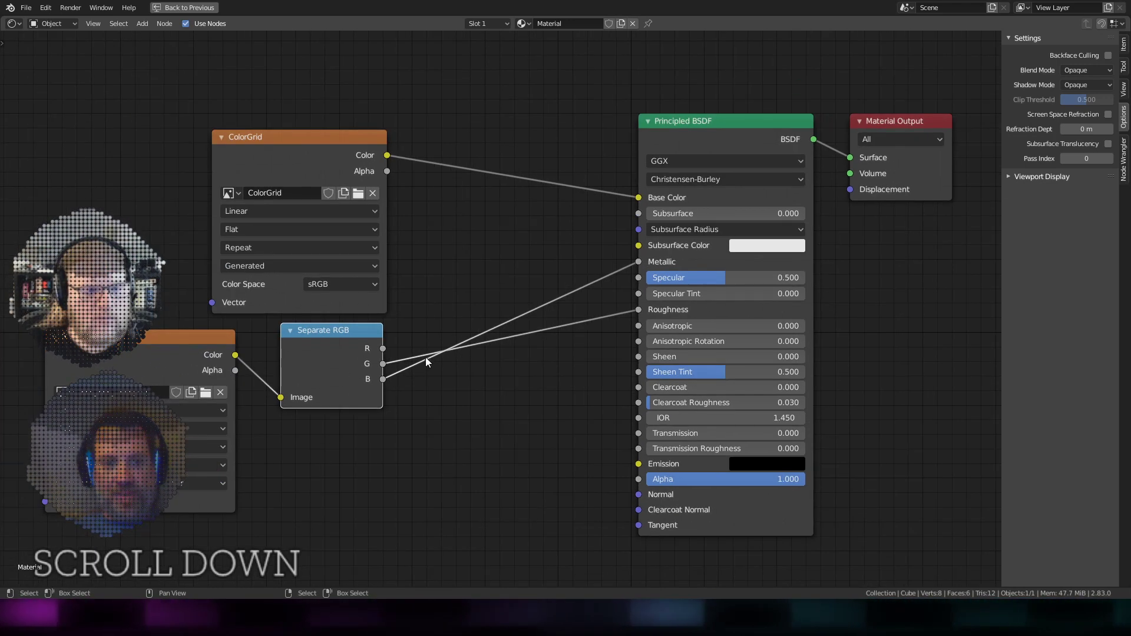
{"action": "left_click_drag", "start_coordinate": [383, 348], "coordinate": [496, 296]}
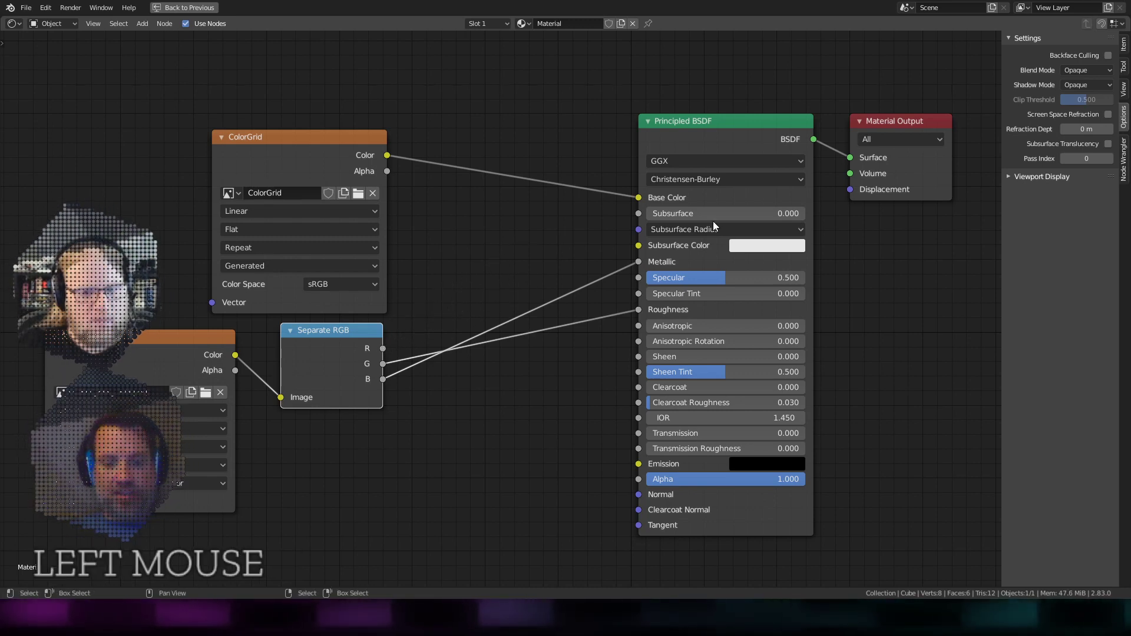
{"action": "key", "text": "space"}
{"action": "left_click", "coordinate": [557, 266]}
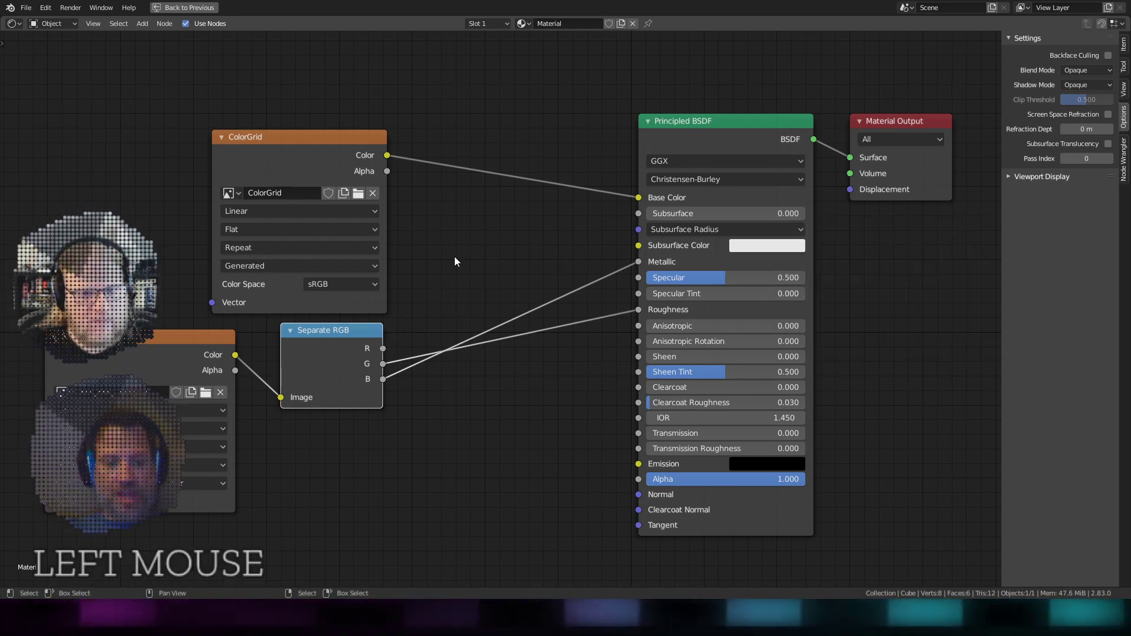
Step: Restore the full editor layout and display only the Red channel of the ORM texture in the image editor to examine it
{"action": "key", "text": "ctrl+space"}
{"action": "left_click", "coordinate": [321, 273]}
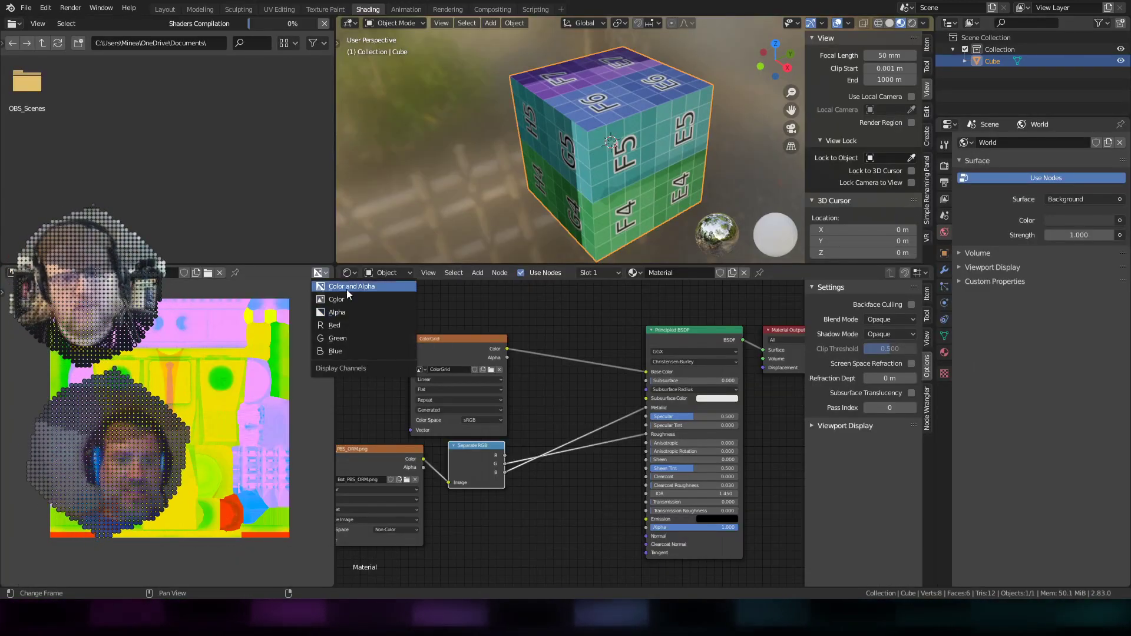
{"action": "left_click", "coordinate": [341, 324]}
{"action": "scroll", "coordinate": [224, 419], "scroll_direction": "up", "scroll_amount": 3}
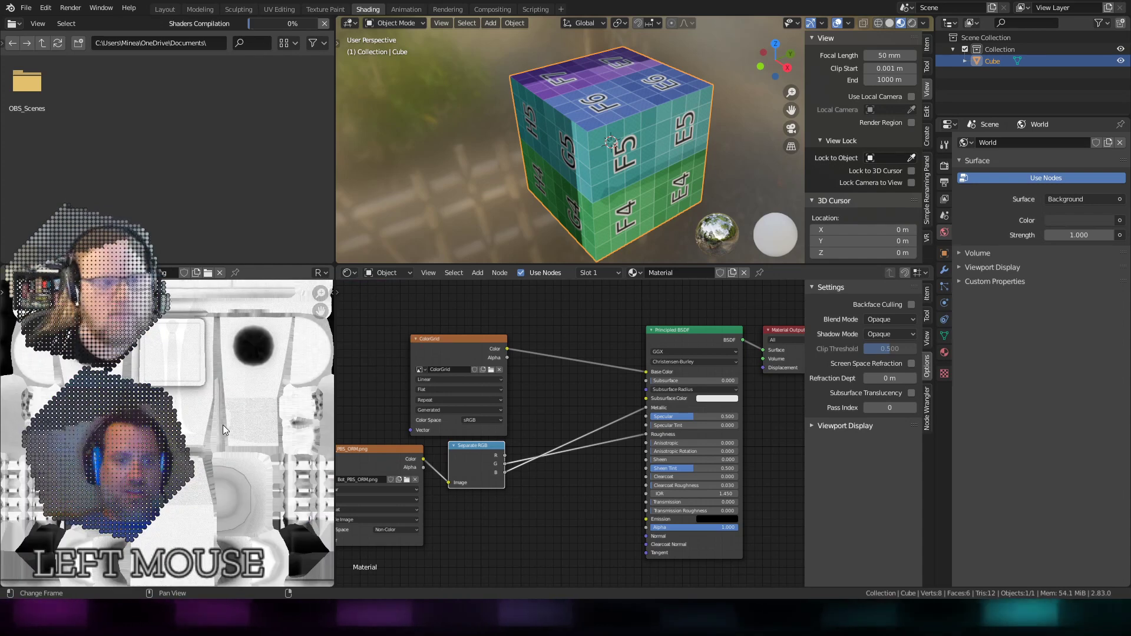
{"action": "scroll", "coordinate": [223, 426], "scroll_direction": "down", "scroll_amount": 1}
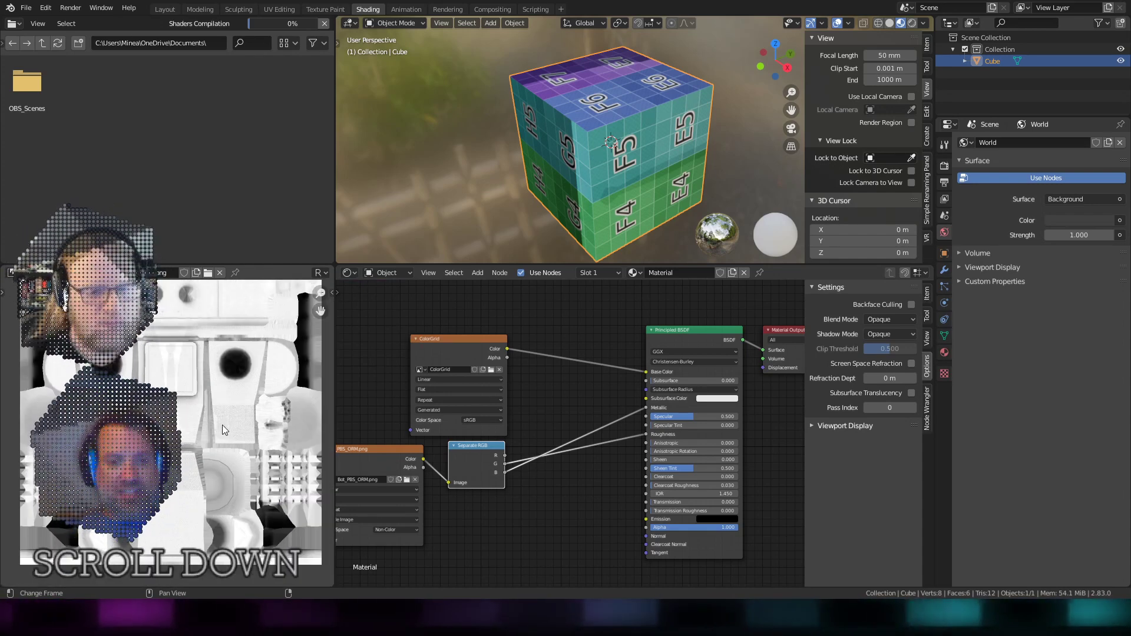
{"action": "scroll", "coordinate": [222, 425], "scroll_direction": "up", "scroll_amount": 2}
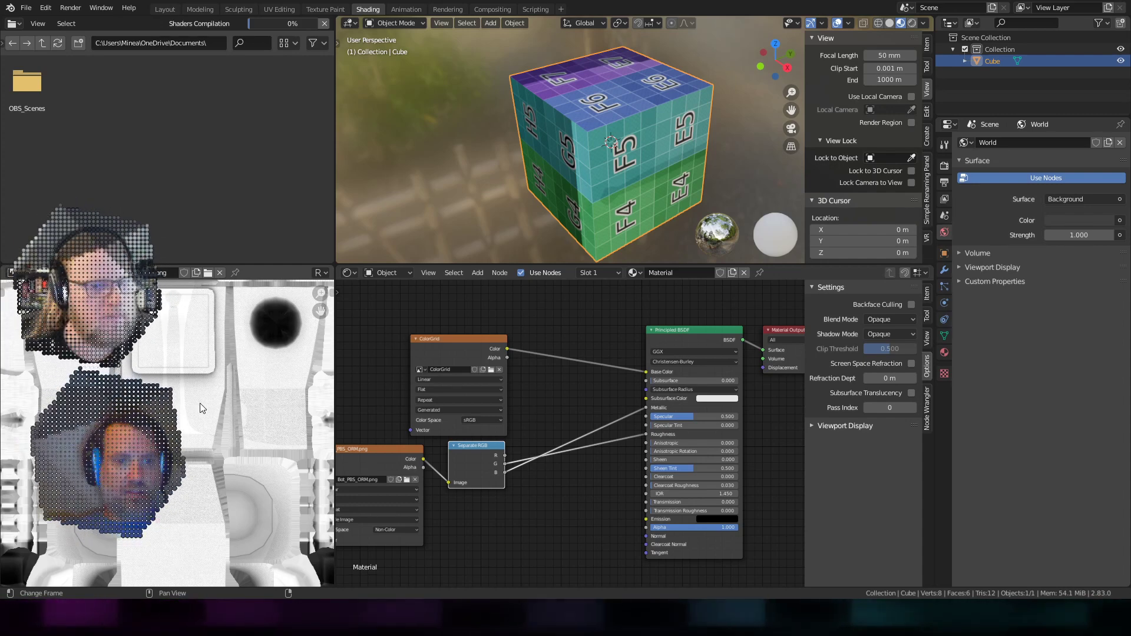
{"action": "scroll", "coordinate": [199, 403], "scroll_direction": "down", "scroll_amount": 2}
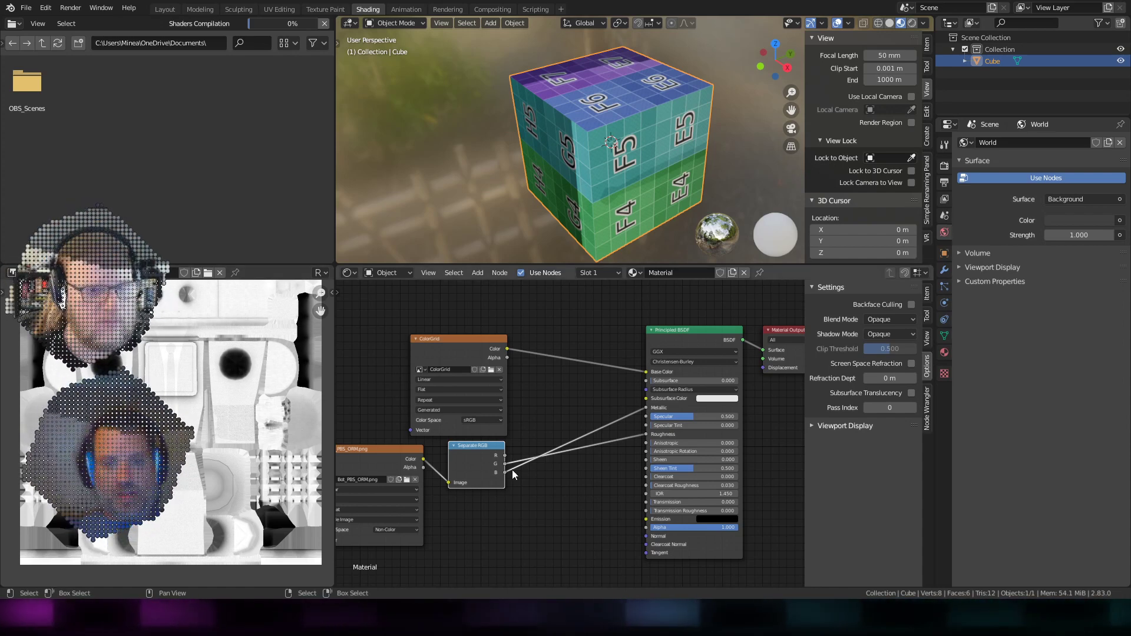
{"action": "scroll", "coordinate": [512, 472], "scroll_direction": "up", "scroll_amount": 1}
{"action": "scroll", "coordinate": [515, 469], "scroll_direction": "down", "scroll_amount": 1}
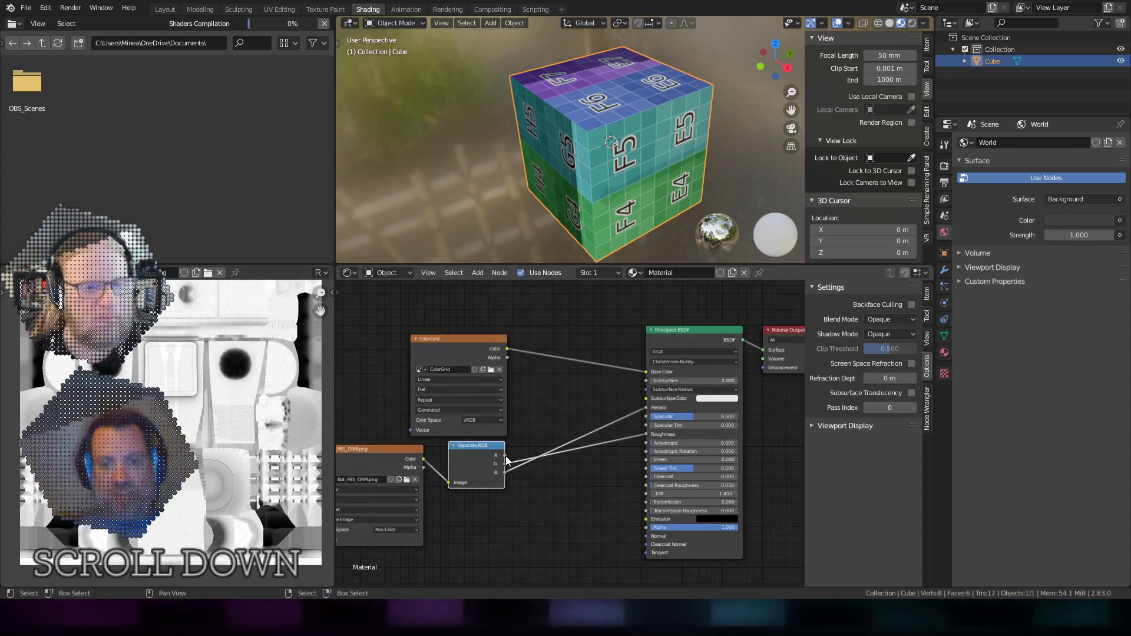
Step: Examine the Separate RGB node's unconnected R output and the available inputs of the Principled BSDF
{"action": "left_click_drag", "start_coordinate": [505, 455], "coordinate": [556, 421]}
{"action": "scroll", "coordinate": [557, 421], "scroll_direction": "up", "scroll_amount": 1}
{"action": "scroll", "coordinate": [557, 421], "scroll_direction": "up", "scroll_amount": 1}
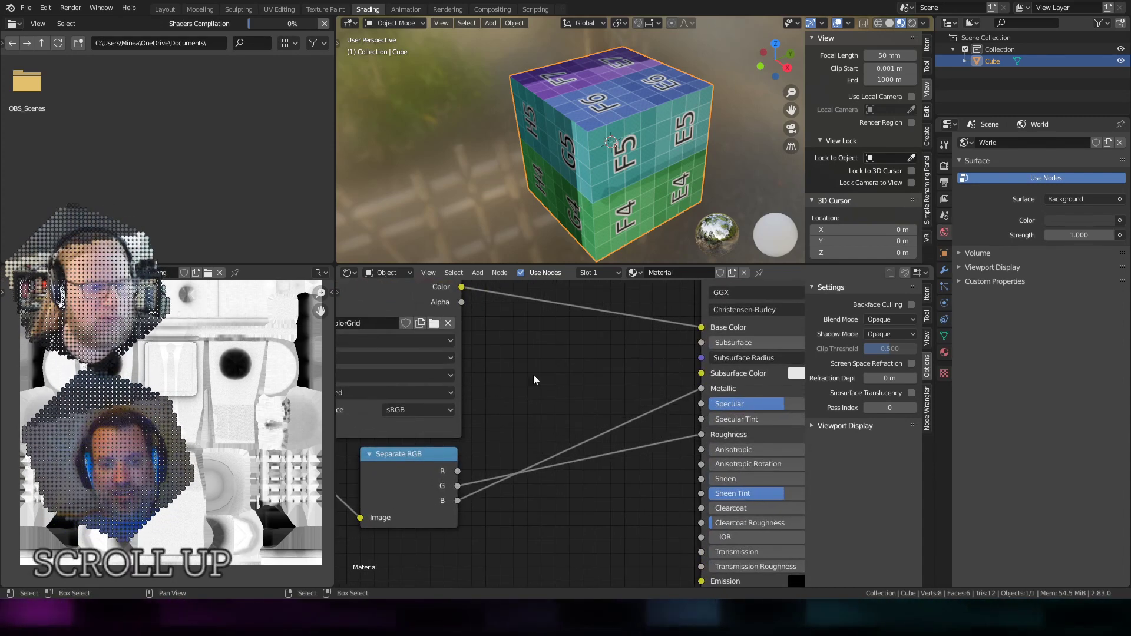
{"action": "scroll", "coordinate": [617, 360], "scroll_direction": "down", "scroll_amount": 3}
{"action": "middle_click_drag", "start_coordinate": [605, 507], "coordinate": [603, 462], "text": "shift"}
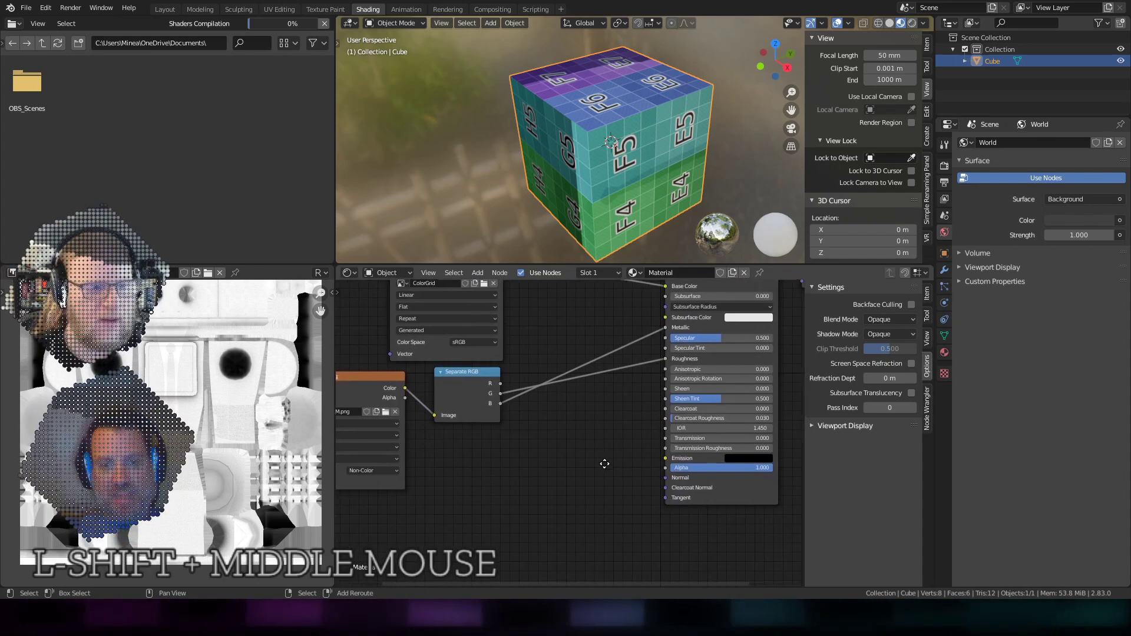
{"action": "scroll", "coordinate": [608, 477], "scroll_direction": "down", "scroll_amount": 1}
{"action": "left_click_drag", "start_coordinate": [515, 399], "coordinate": [597, 344]}
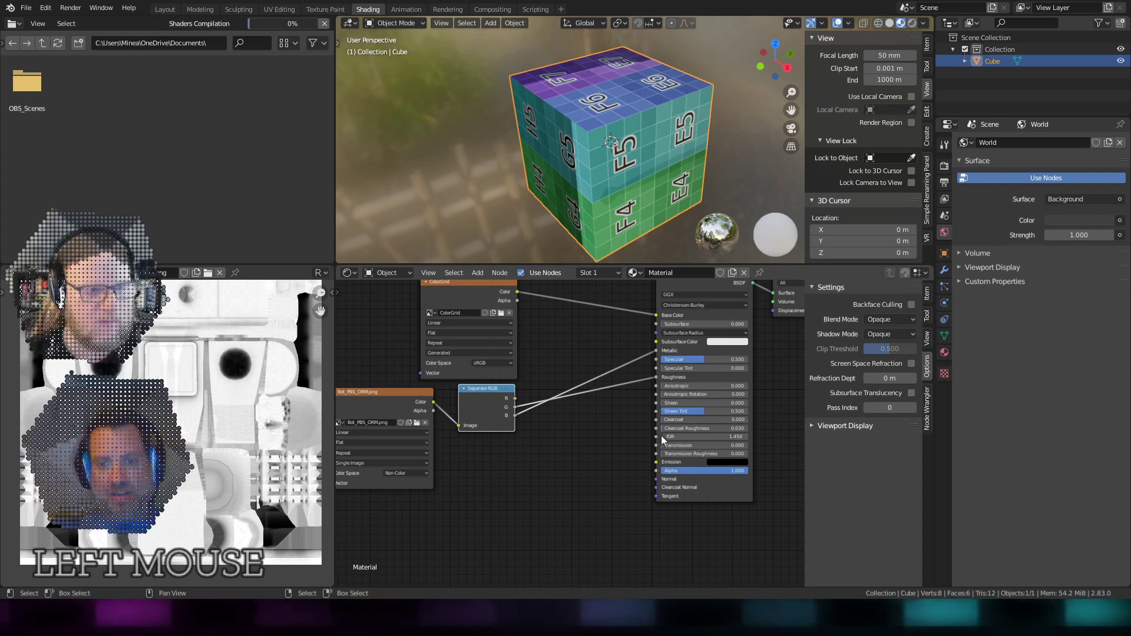
{"action": "scroll", "coordinate": [658, 463], "scroll_direction": "up", "scroll_amount": 4}
{"action": "middle_click_drag", "start_coordinate": [640, 444], "coordinate": [496, 499], "text": "shift"}
{"action": "scroll", "coordinate": [561, 364], "scroll_direction": "up", "scroll_amount": 1}
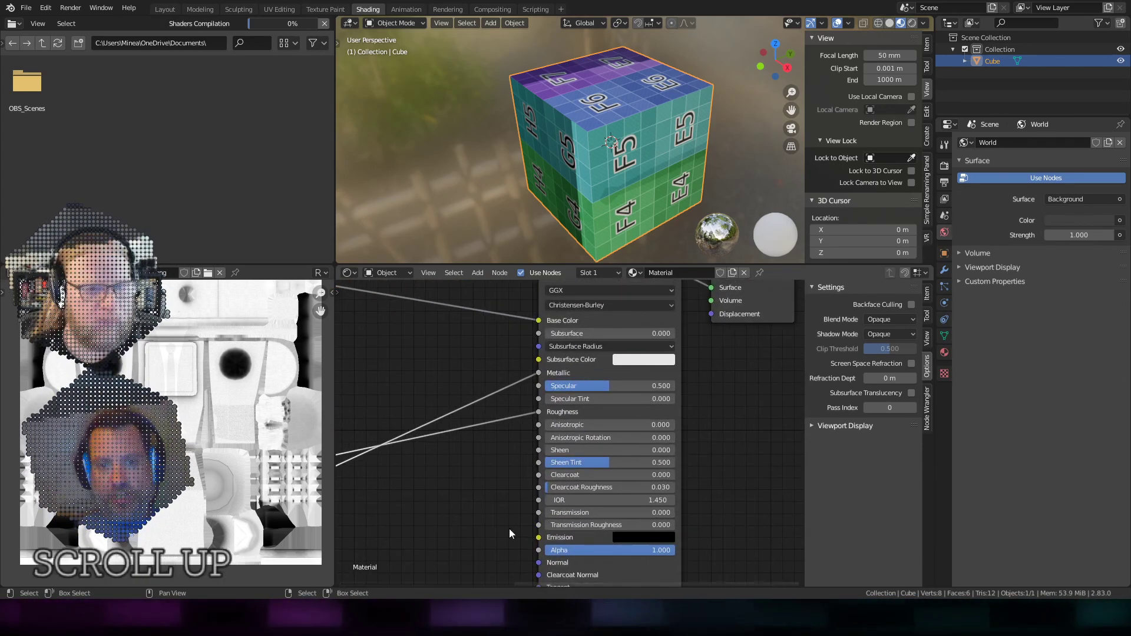
{"action": "scroll", "coordinate": [509, 529], "scroll_direction": "down", "scroll_amount": 3}
{"action": "middle_click_drag", "start_coordinate": [486, 459], "coordinate": [522, 455], "text": "shift"}
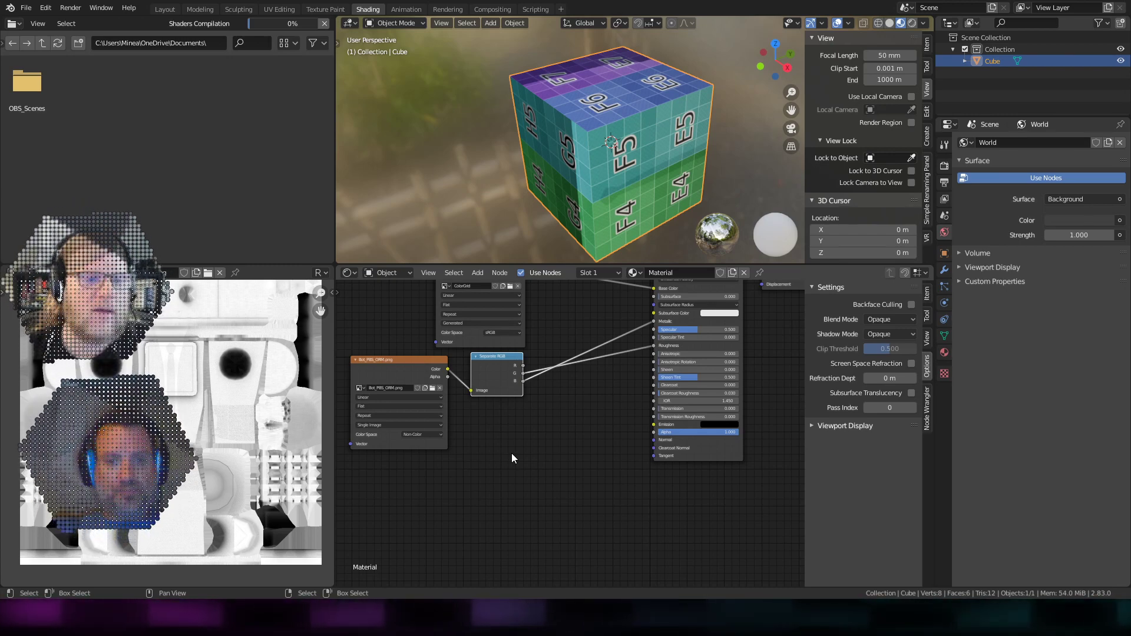
Step: Add a MOZ_lightmap node from the Hubs category above the ColorGrid texture, inspect its Lightmap input and delete the node
{"action": "middle_click_drag", "start_coordinate": [512, 454], "coordinate": [510, 530], "text": "shift"}
{"action": "left_click", "coordinate": [477, 272]}
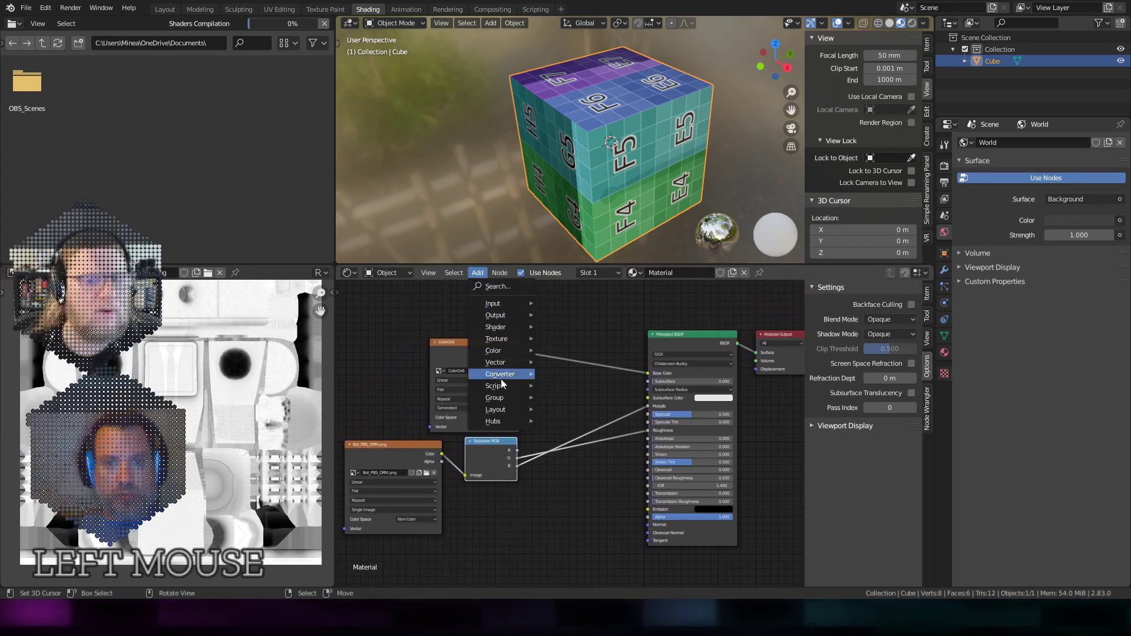
{"action": "mouse_move", "coordinate": [500, 421]}
{"action": "left_click", "coordinate": [570, 420]}
{"action": "left_click", "coordinate": [542, 301]}
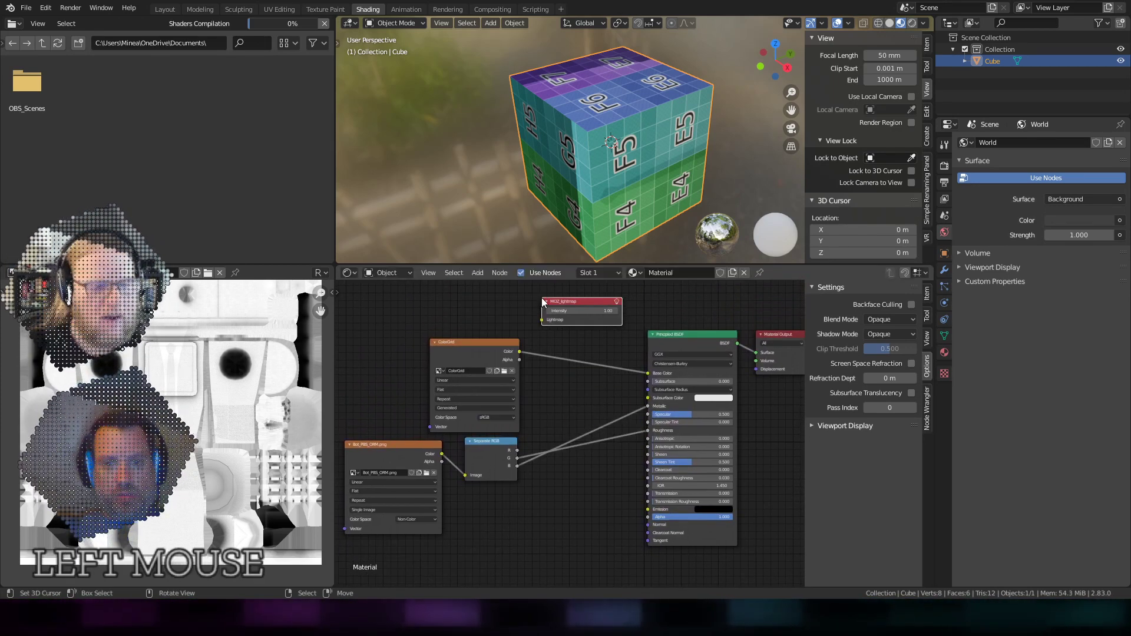
{"action": "scroll", "coordinate": [596, 313], "scroll_direction": "up", "scroll_amount": 8}
{"action": "middle_click_drag", "start_coordinate": [595, 313], "coordinate": [565, 425], "text": "shift"}
{"action": "scroll", "coordinate": [566, 425], "scroll_direction": "up", "scroll_amount": 1}
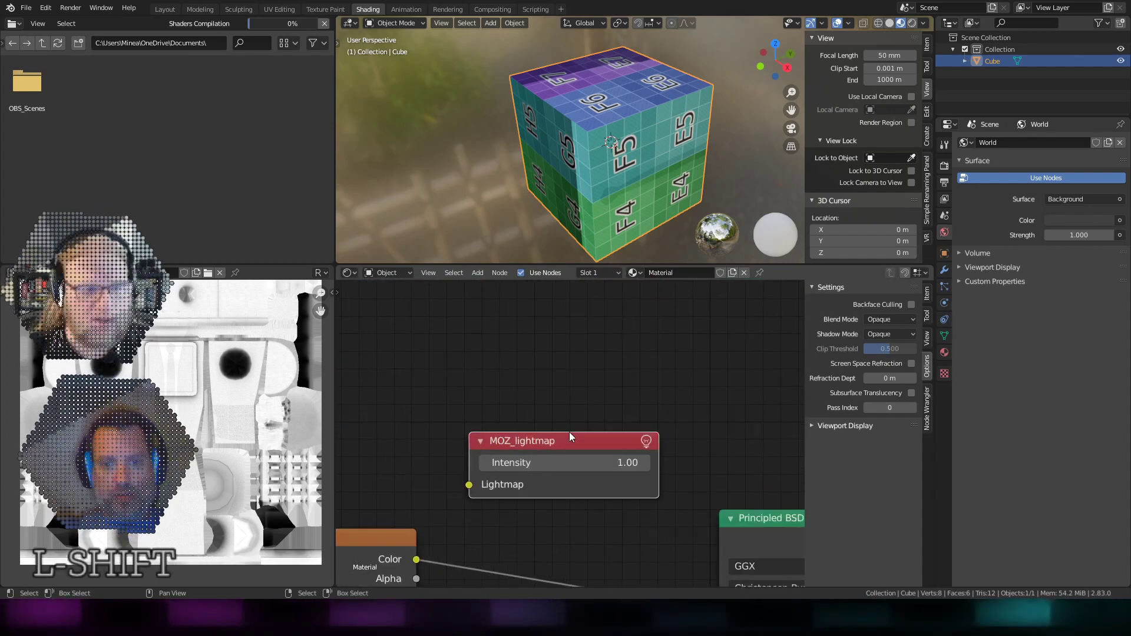
{"action": "left_click_drag", "start_coordinate": [553, 452], "coordinate": [538, 345]}
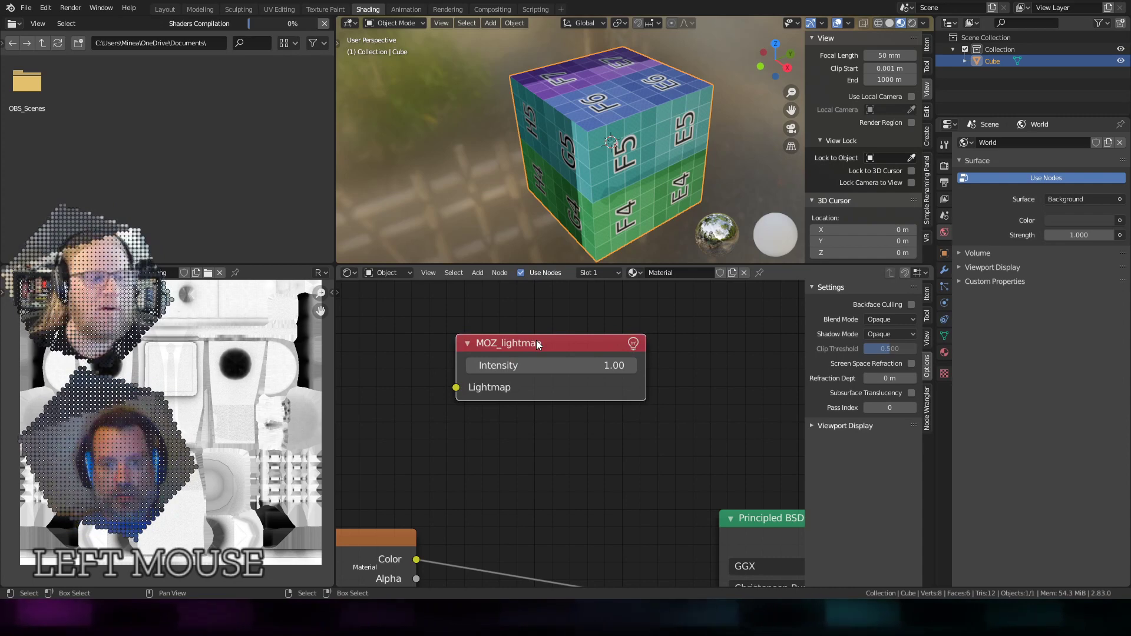
{"action": "key", "text": "x"}
{"action": "middle_click_drag", "start_coordinate": [535, 404], "coordinate": [587, 292], "text": "shift"}
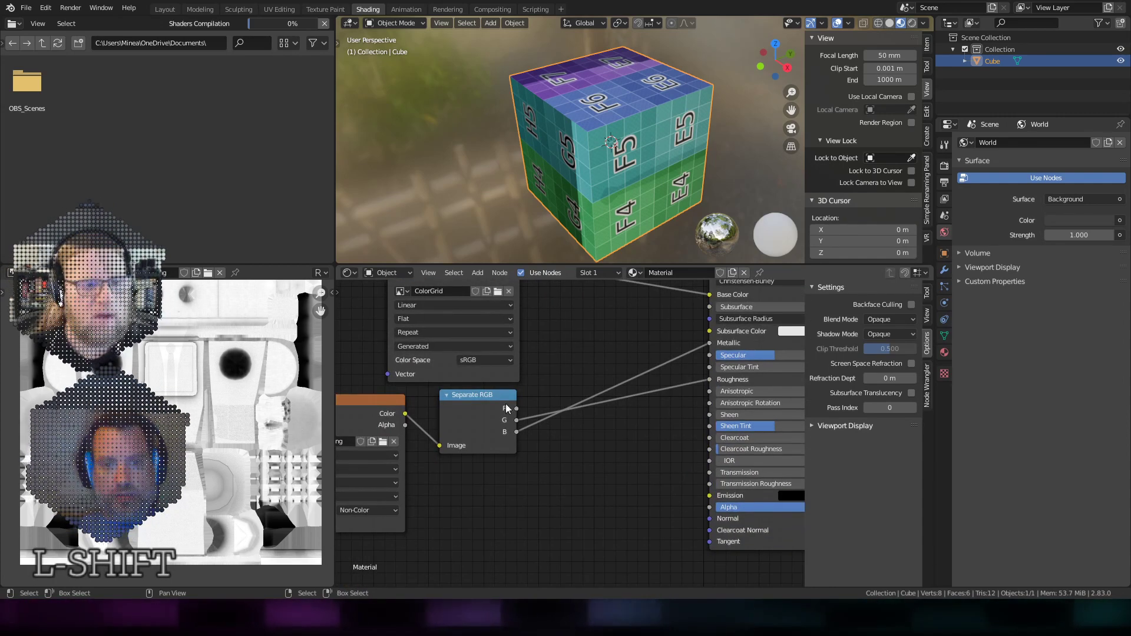
{"action": "left_click_drag", "start_coordinate": [516, 408], "coordinate": [598, 340]}
{"action": "middle_click_drag", "start_coordinate": [558, 521], "coordinate": [574, 456], "text": "shift"}
{"action": "scroll", "coordinate": [574, 456], "scroll_direction": "up", "scroll_amount": 1}
{"action": "scroll", "coordinate": [574, 456], "scroll_direction": "down", "scroll_amount": 2}
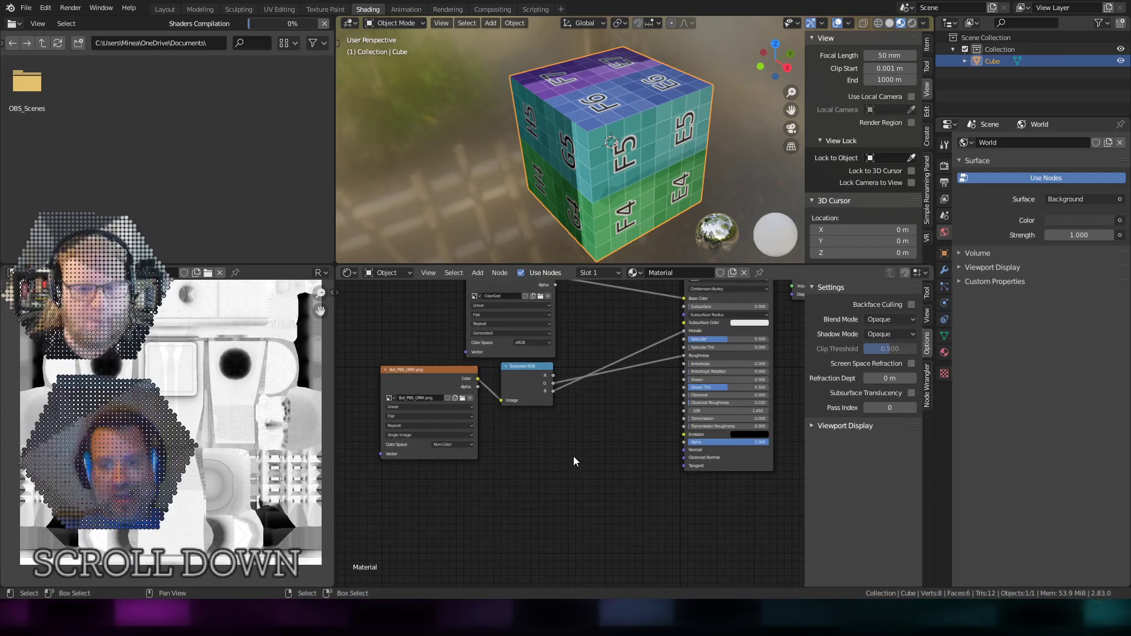
Step: Add an Image Texture node and place it below the Bot_PBS_ORM.png texture
{"action": "scroll", "coordinate": [574, 456], "scroll_direction": "up", "scroll_amount": 1}
{"action": "middle_click_drag", "start_coordinate": [592, 459], "coordinate": [581, 450], "text": "shift"}
{"action": "key", "text": "q"}
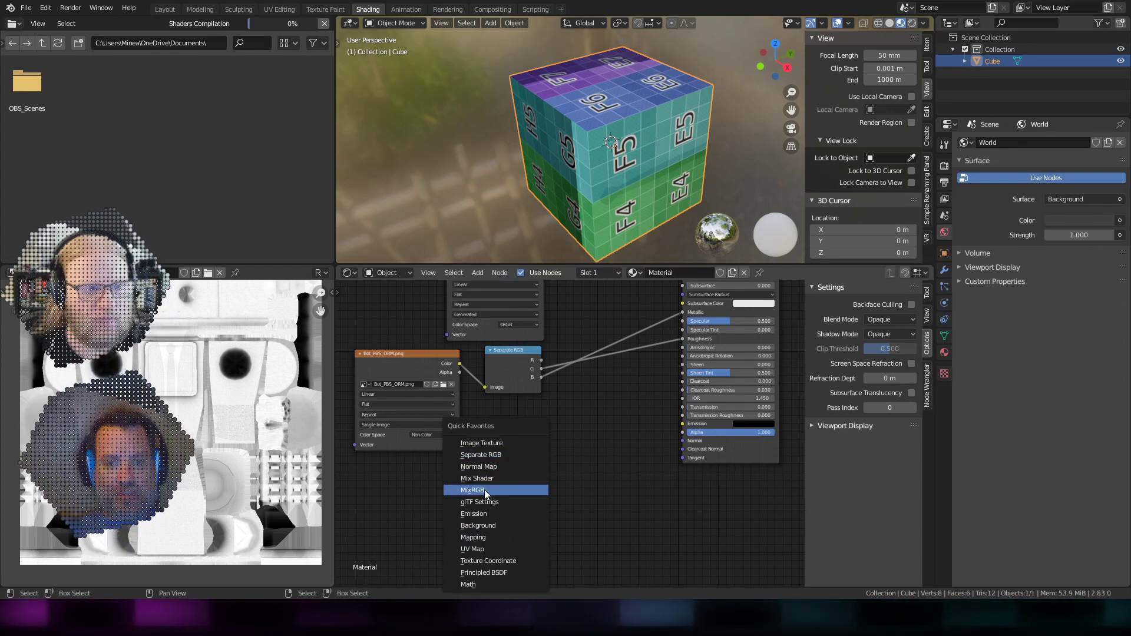
{"action": "left_click", "coordinate": [480, 443]}
{"action": "left_click", "coordinate": [397, 468]}
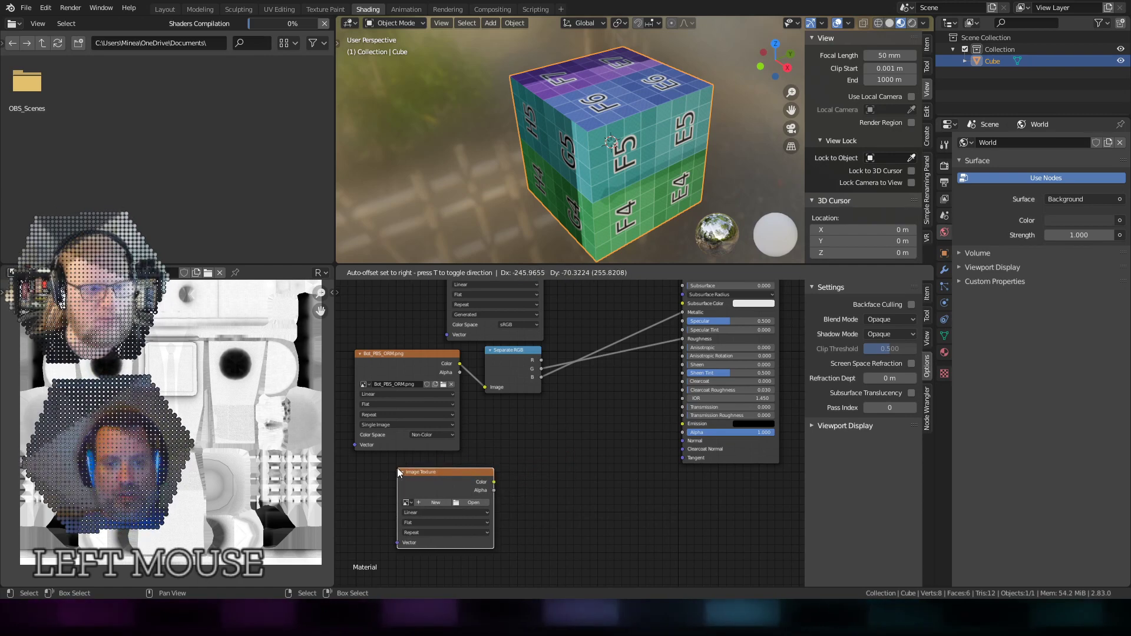
Step: Load Bot_PBS_Normal.png into the new Image Texture node
{"action": "scroll", "coordinate": [454, 515], "scroll_direction": "up", "scroll_amount": 2}
{"action": "left_click", "coordinate": [452, 513]}
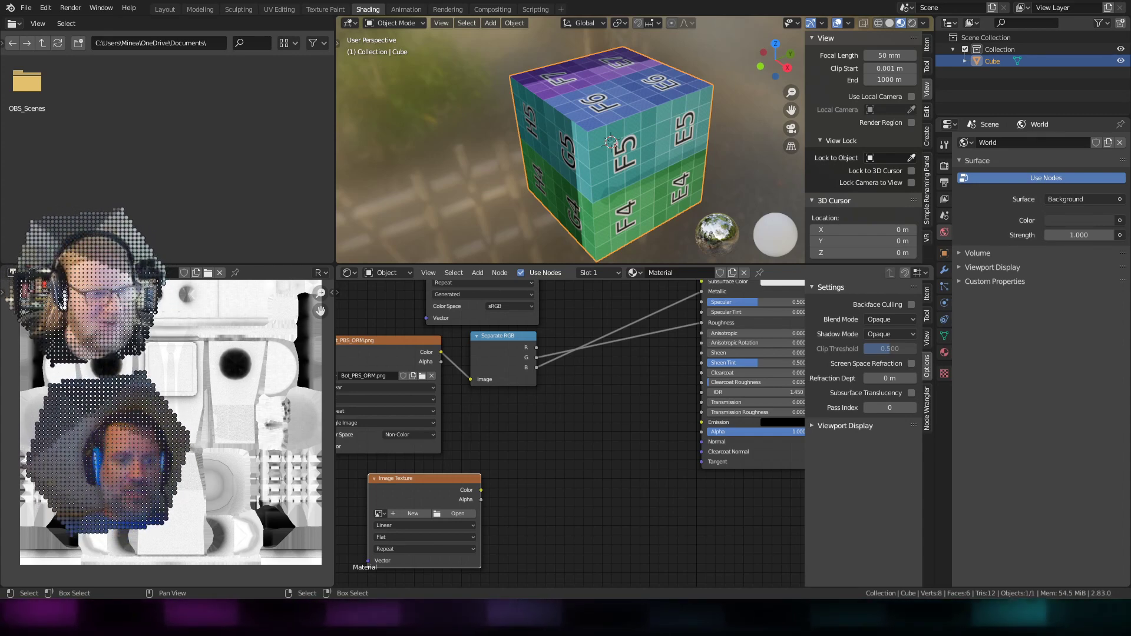
{"action": "left_click", "coordinate": [143, 379]}
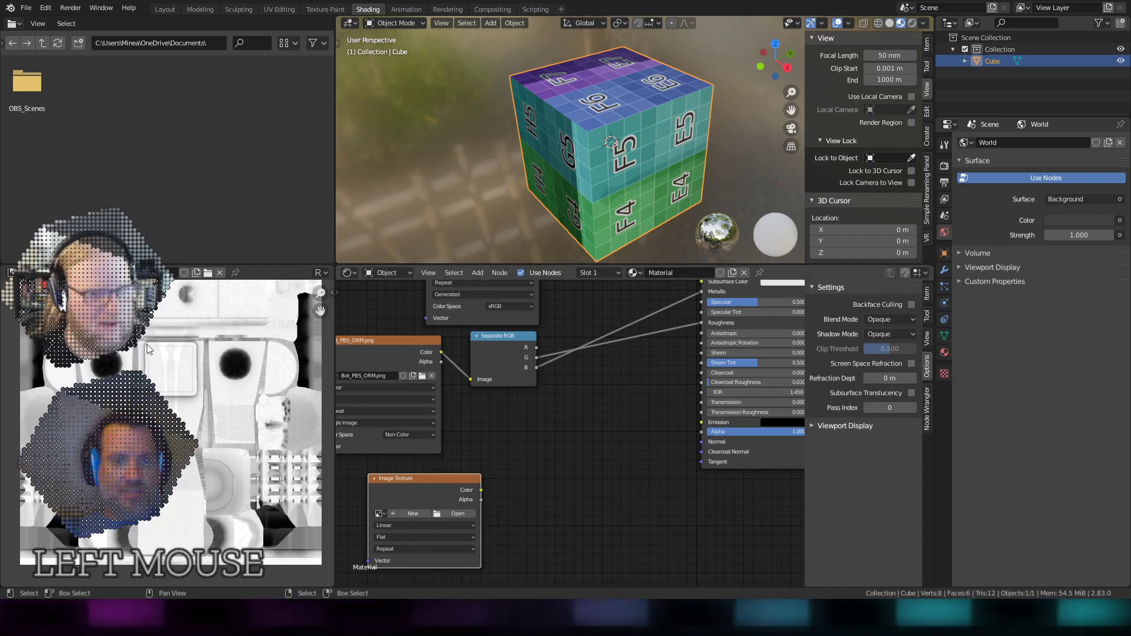
{"action": "scroll", "coordinate": [269, 230], "scroll_direction": "down", "scroll_amount": 2}
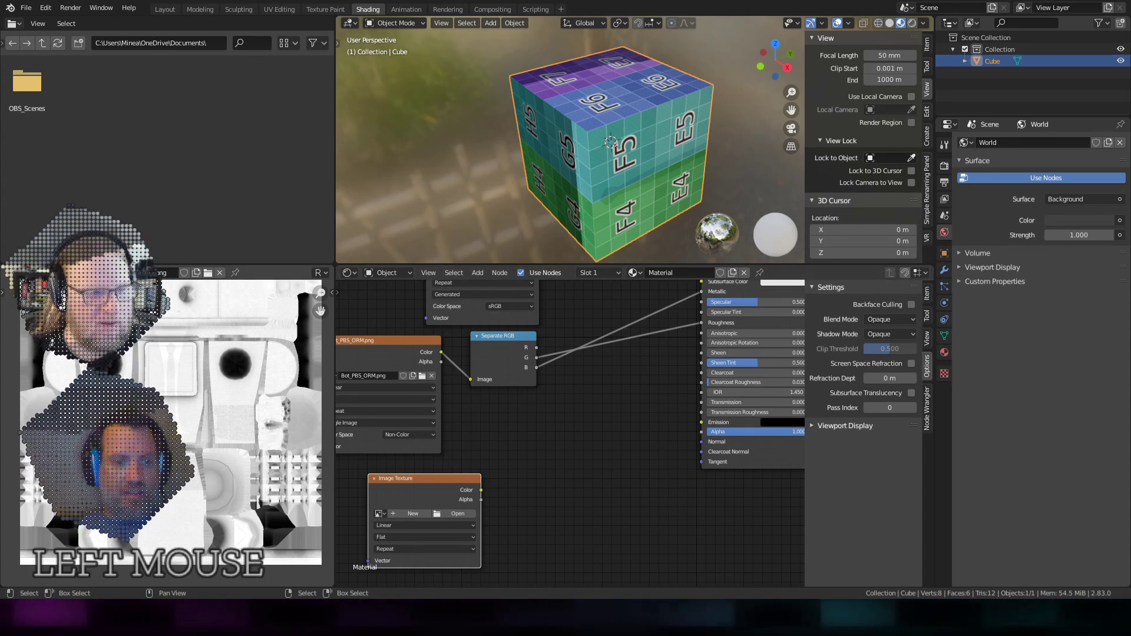
{"action": "double_click", "coordinate": [293, 223]}
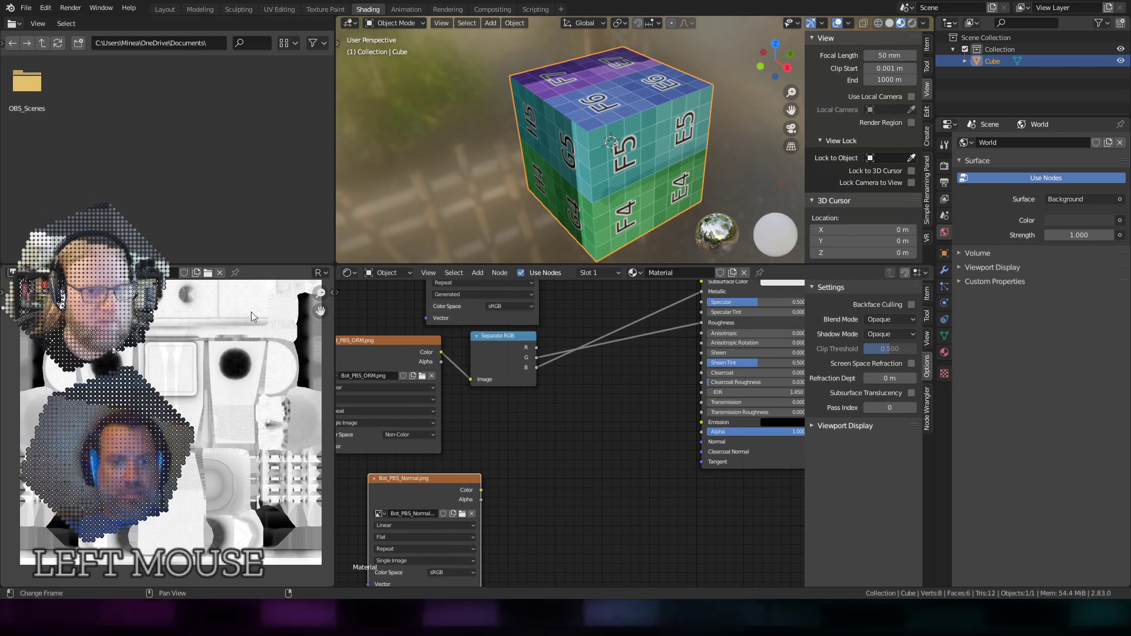
Step: Show Bot_PBS_Normal.png in the image editor with its display channels set to Color
{"action": "left_click", "coordinate": [131, 273]}
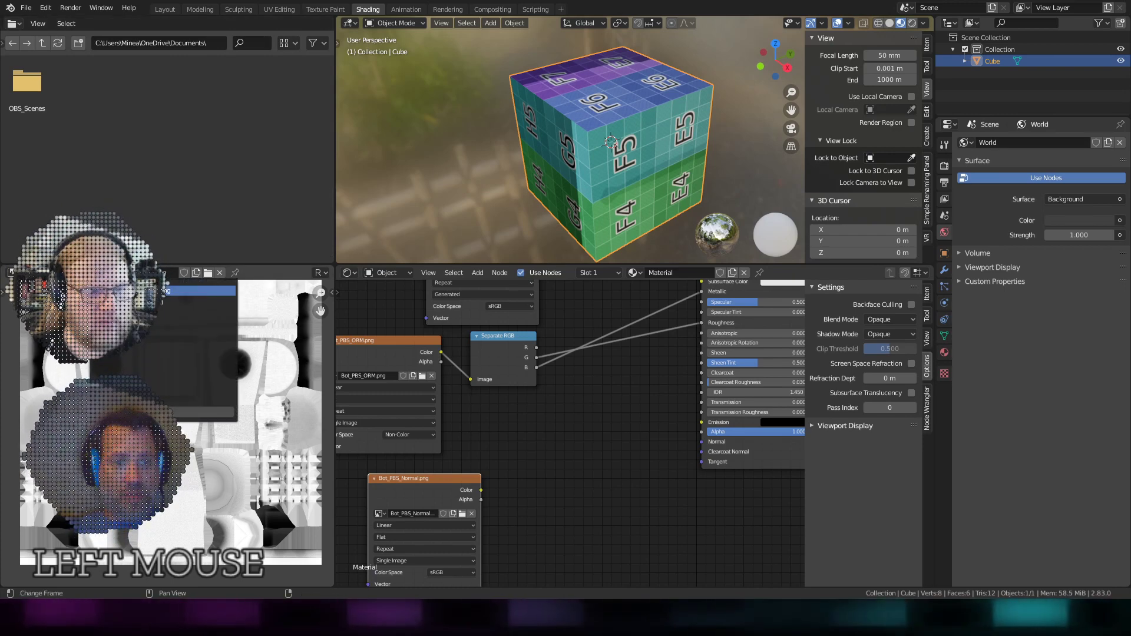
{"action": "left_click", "coordinate": [162, 296]}
{"action": "left_click", "coordinate": [318, 273]}
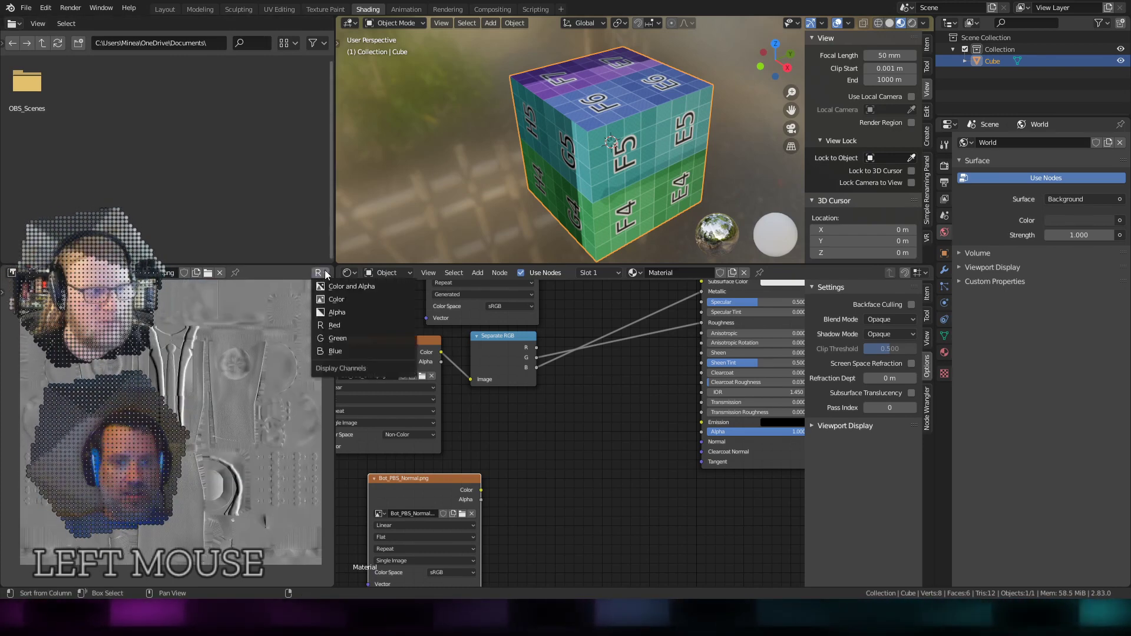
{"action": "left_click", "coordinate": [331, 299]}
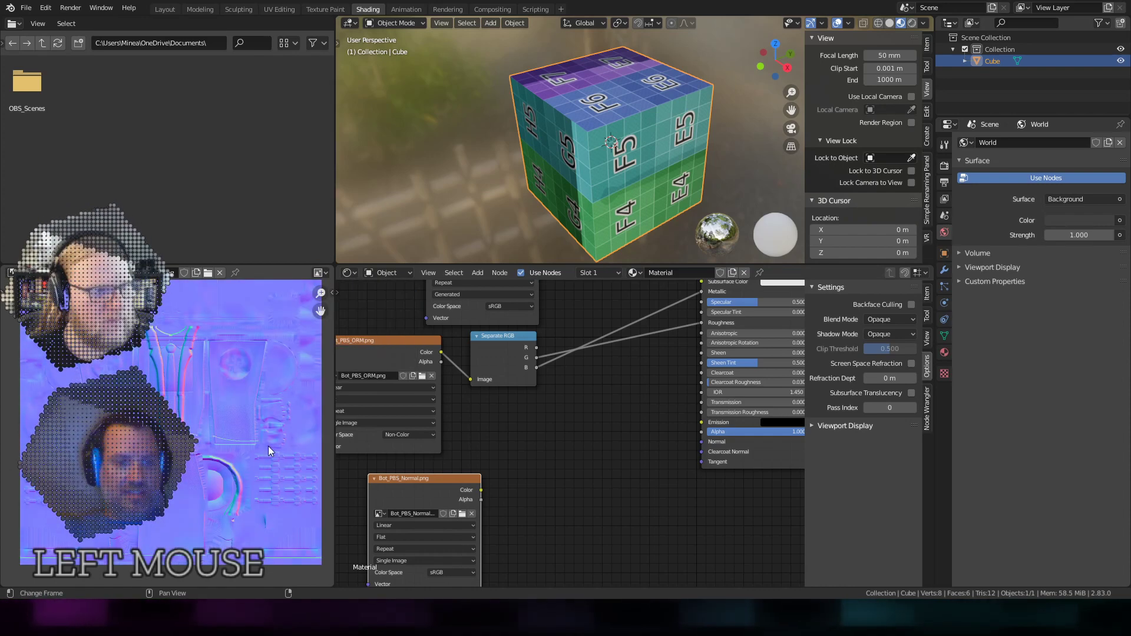
Step: Examine the normal map's colour gradients around the raised and curved details in the image editor
{"action": "mouse_move", "coordinate": [251, 394]}
{"action": "middle_mouse_down", "text": "shift"}
{"action": "mouse_move", "coordinate": [193, 492]}
{"action": "mouse_move", "coordinate": [253, 377]}
{"action": "middle_mouse_up", "text": "shift"}
{"action": "scroll", "coordinate": [216, 444], "scroll_direction": "up", "scroll_amount": 2}
{"action": "scroll", "coordinate": [207, 473], "scroll_direction": "up", "scroll_amount": 2}
{"action": "scroll", "coordinate": [207, 473], "scroll_direction": "down", "scroll_amount": 2}
{"action": "middle_click_drag", "start_coordinate": [170, 504], "coordinate": [207, 440], "text": "shift"}
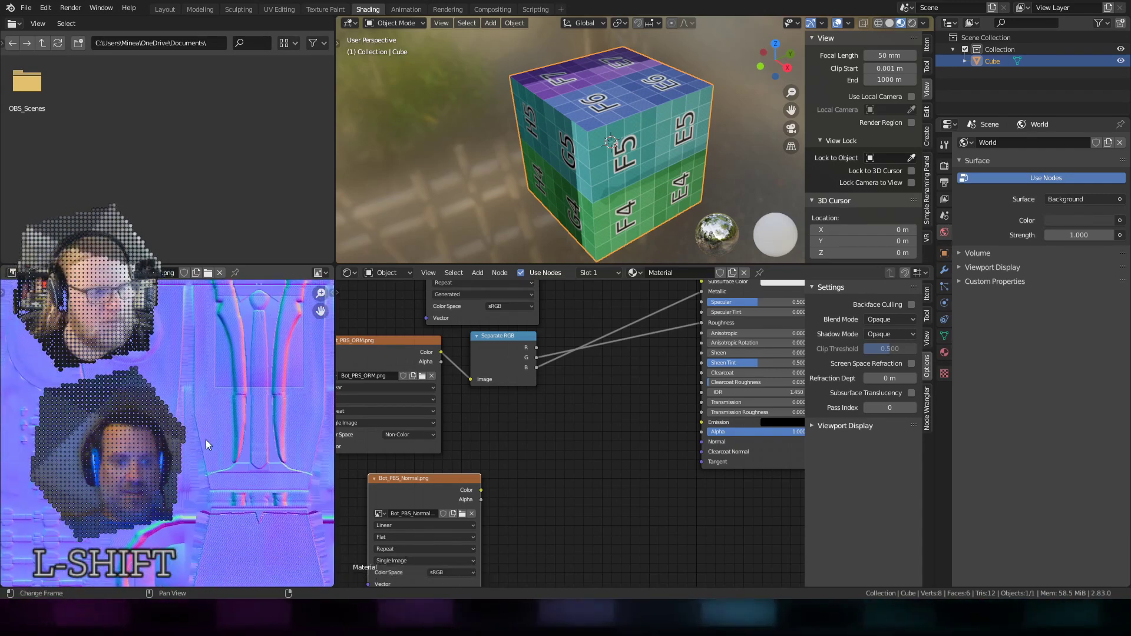
{"action": "scroll", "coordinate": [208, 439], "scroll_direction": "down", "scroll_amount": 3}
{"action": "middle_click_drag", "start_coordinate": [197, 488], "coordinate": [232, 424], "text": "shift"}
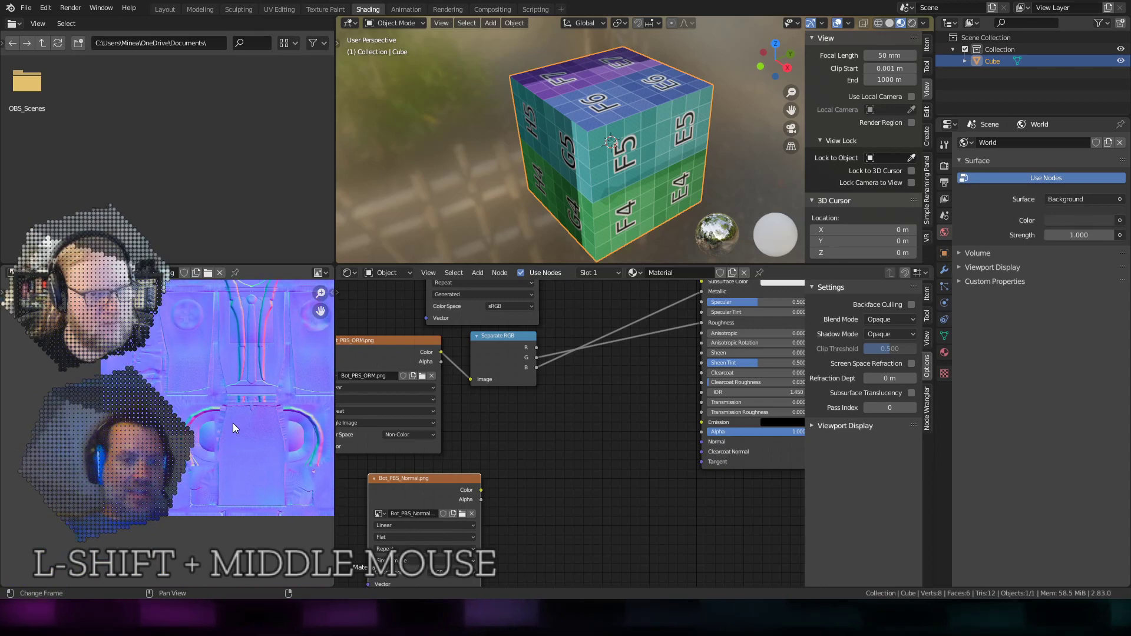
{"action": "scroll", "coordinate": [232, 425], "scroll_direction": "up", "scroll_amount": 2}
{"action": "scroll", "coordinate": [230, 419], "scroll_direction": "up", "scroll_amount": 2}
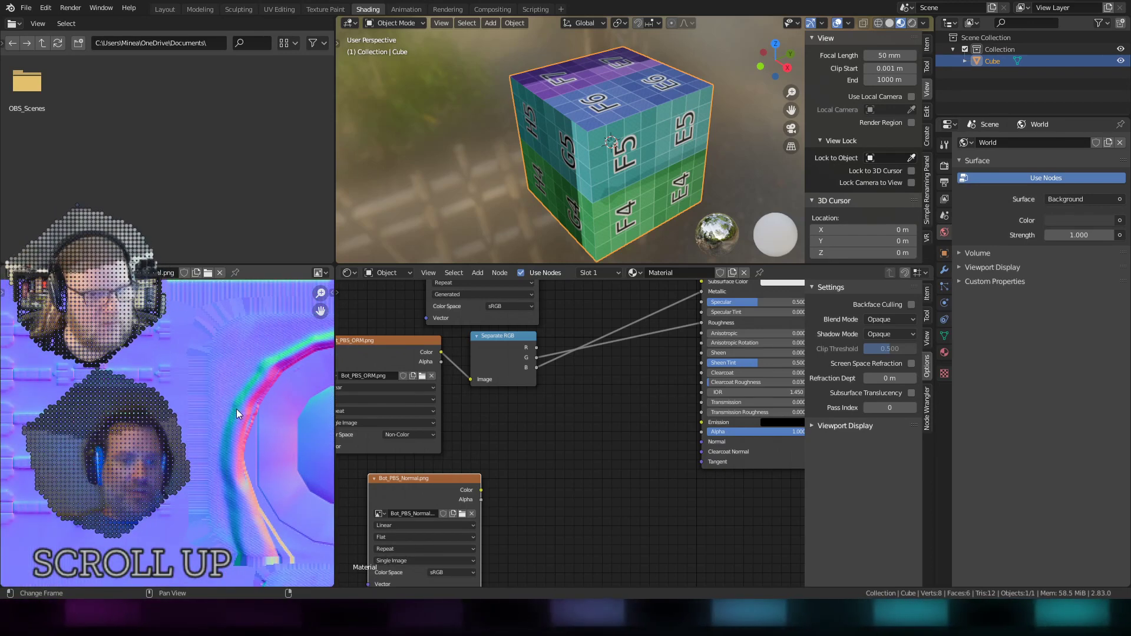
{"action": "middle_click_drag", "start_coordinate": [209, 404], "coordinate": [244, 341], "text": "shift"}
{"action": "middle_click_drag", "start_coordinate": [152, 450], "coordinate": [195, 466], "text": "shift"}
{"action": "scroll", "coordinate": [194, 468], "scroll_direction": "down", "scroll_amount": 3}
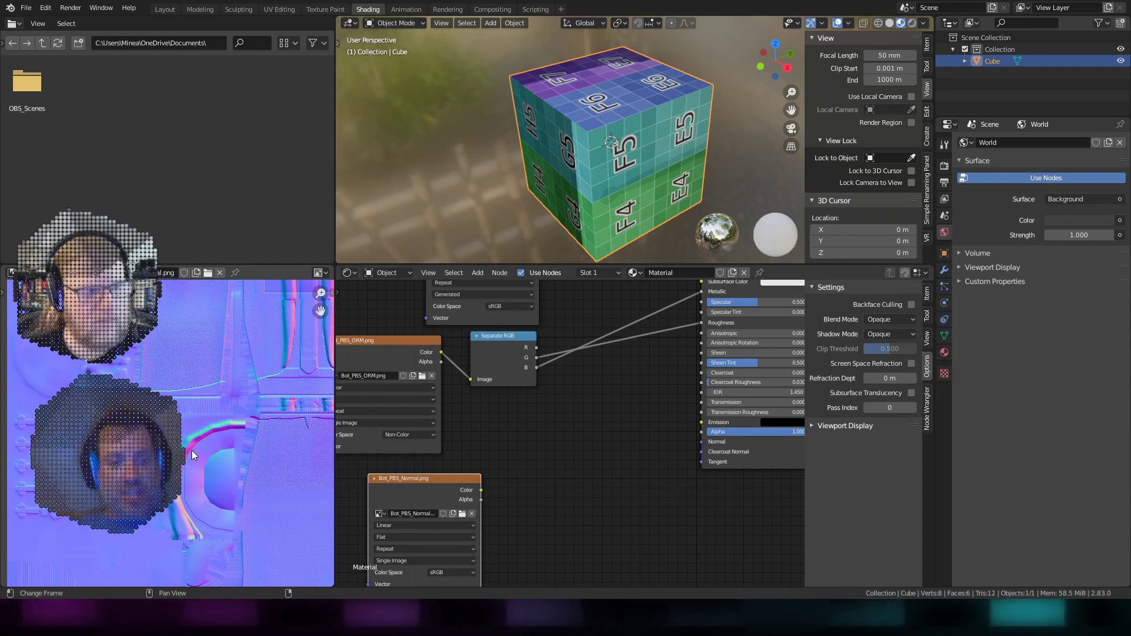
{"action": "scroll", "coordinate": [200, 461], "scroll_direction": "up", "scroll_amount": 2}
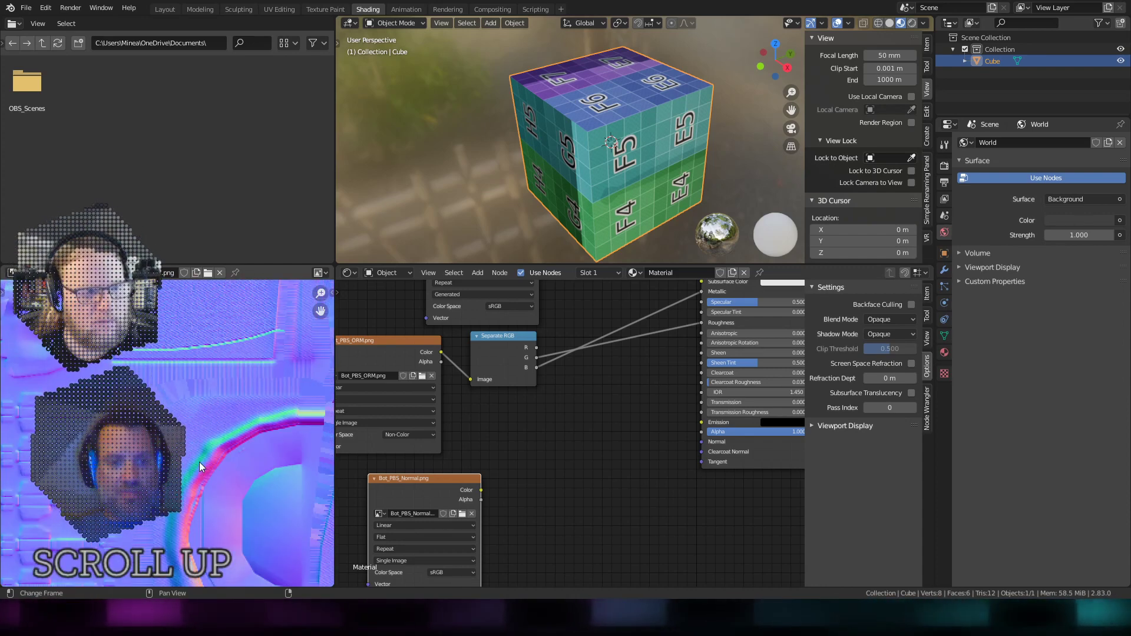
{"action": "middle_click_drag", "start_coordinate": [238, 469], "coordinate": [115, 491]}
{"action": "scroll", "coordinate": [195, 445], "scroll_direction": "down", "scroll_amount": 4}
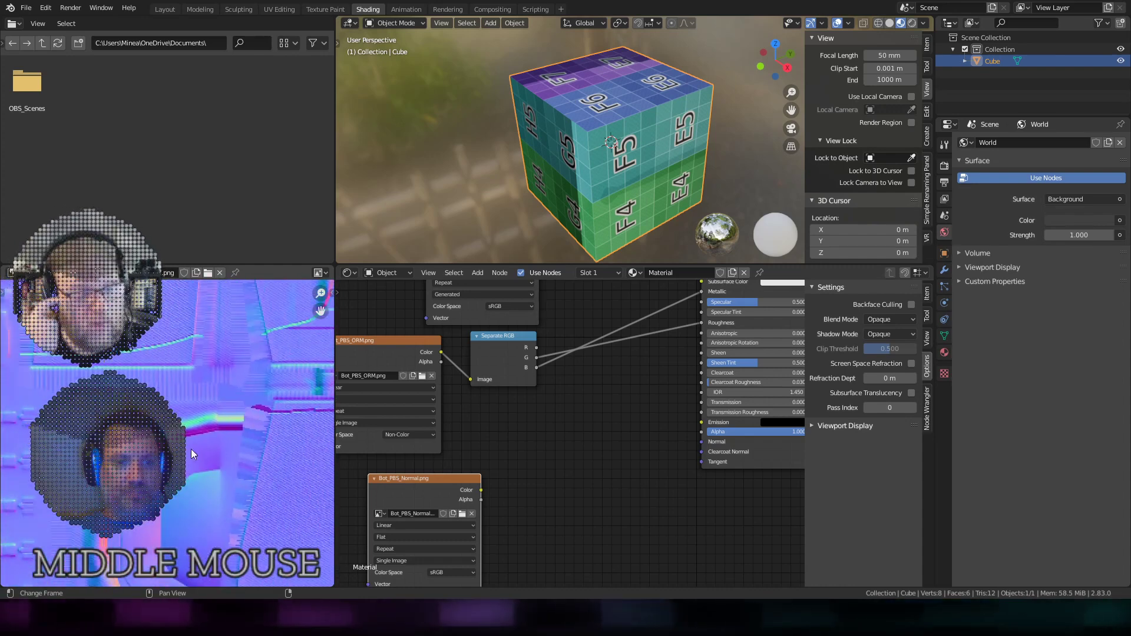
{"action": "middle_click_drag", "start_coordinate": [288, 337], "coordinate": [222, 387]}
{"action": "scroll", "coordinate": [221, 387], "scroll_direction": "down", "scroll_amount": 2}
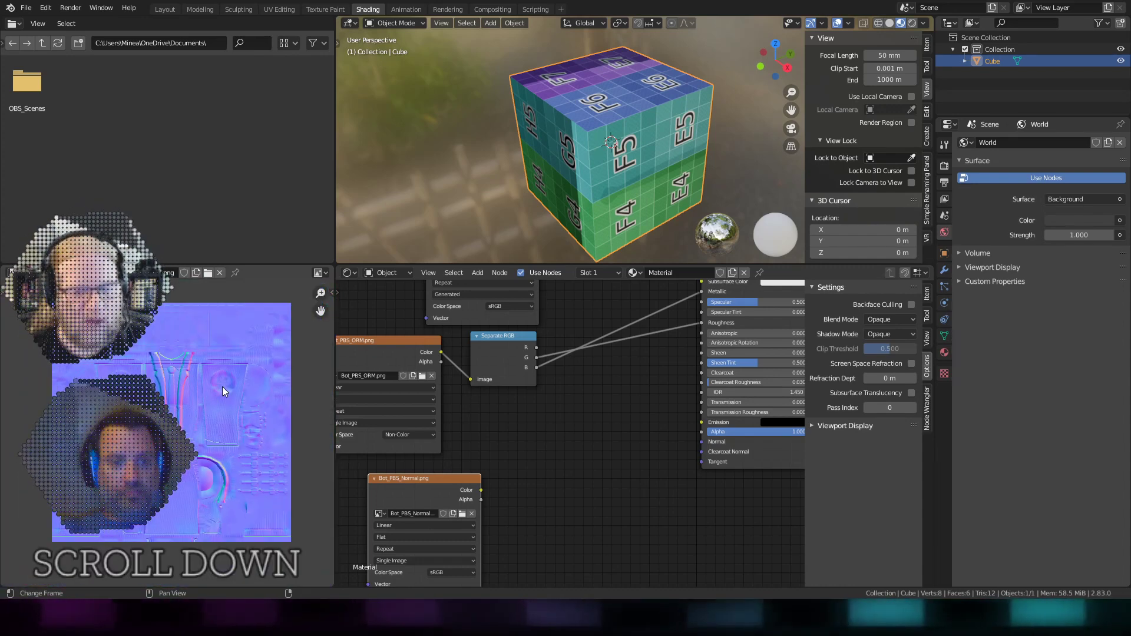
{"action": "scroll", "coordinate": [222, 387], "scroll_direction": "up", "scroll_amount": 1}
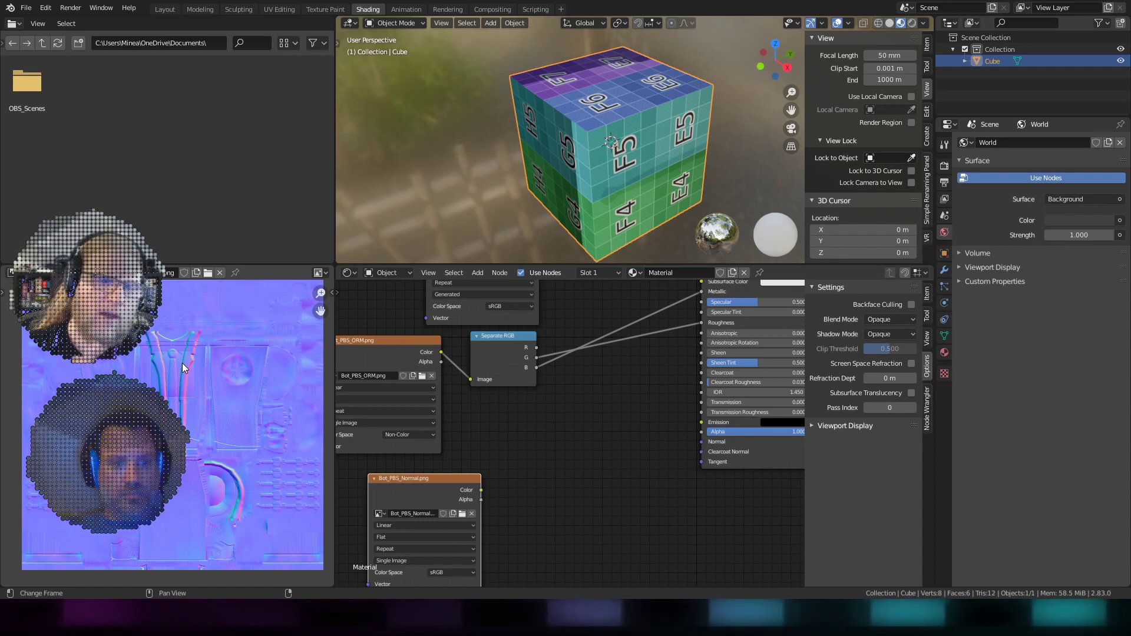
{"action": "middle_click_drag", "start_coordinate": [182, 364], "coordinate": [185, 424]}
{"action": "scroll", "coordinate": [189, 393], "scroll_direction": "up", "scroll_amount": 3}
{"action": "scroll", "coordinate": [185, 424], "scroll_direction": "up", "scroll_amount": 2}
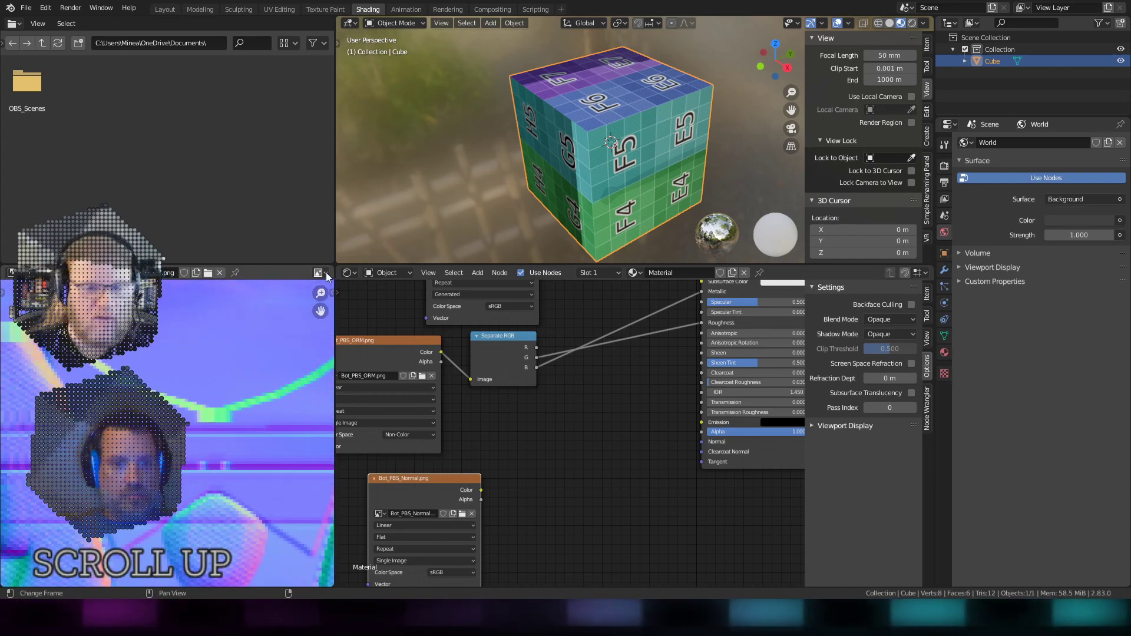
Step: Show only the Red channel of the whole Bot_PBS_Normal.png and maximize the image editor
{"action": "scroll", "coordinate": [259, 367], "scroll_direction": "down", "scroll_amount": 6}
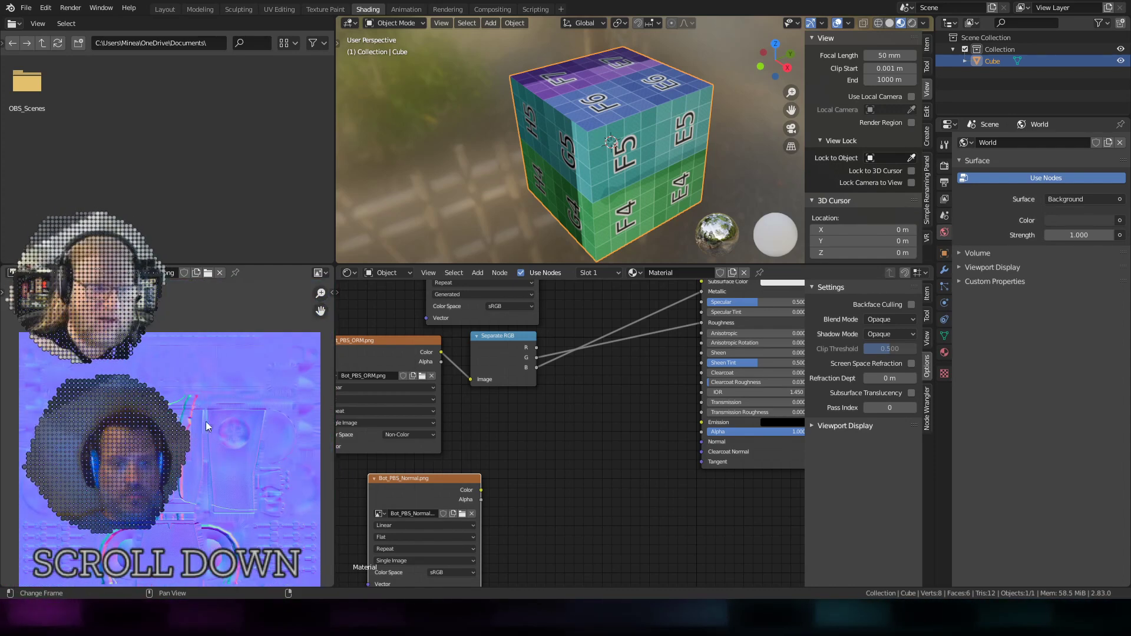
{"action": "middle_click_drag", "start_coordinate": [207, 422], "coordinate": [203, 394]}
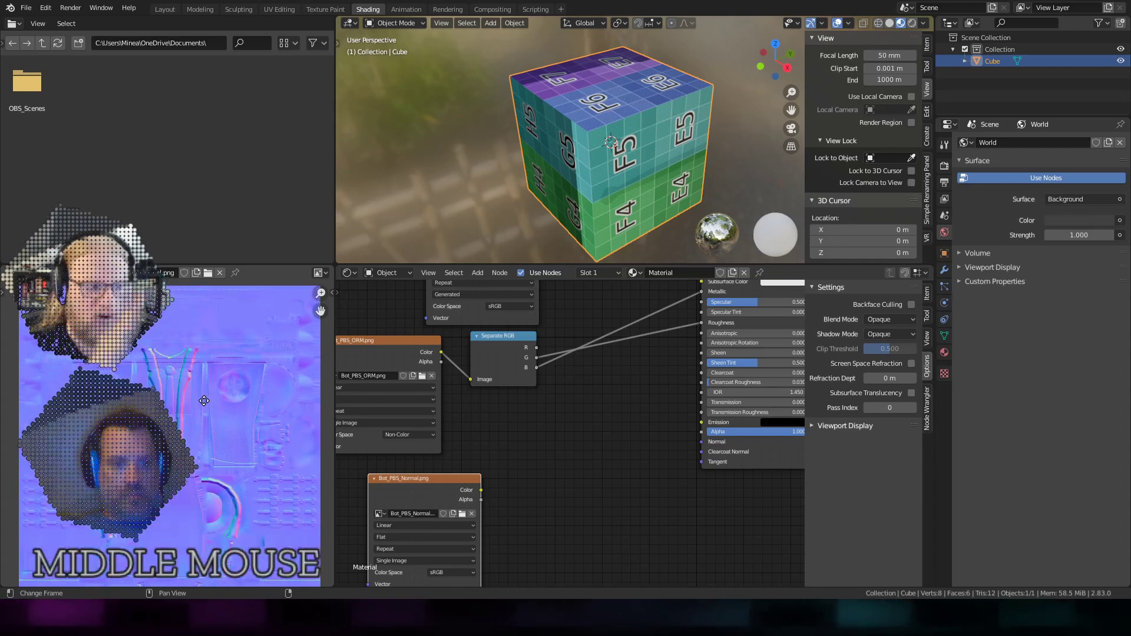
{"action": "left_click", "coordinate": [319, 273]}
{"action": "left_click", "coordinate": [334, 325]}
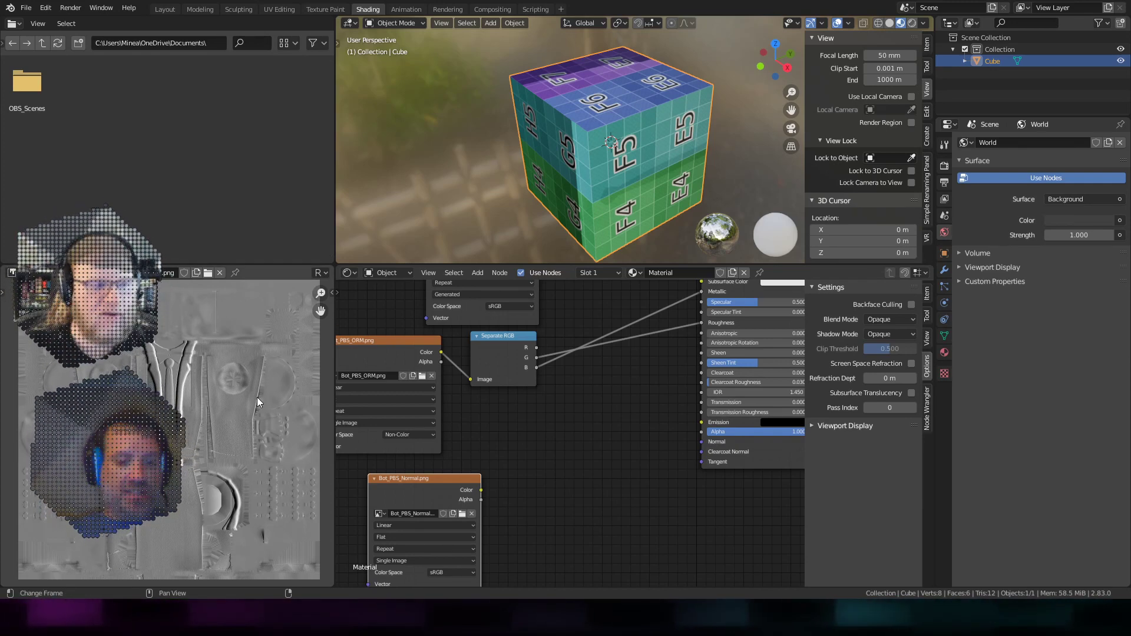
{"action": "key", "text": "ctrl+space"}
{"action": "scroll", "coordinate": [650, 366], "scroll_direction": "up", "scroll_amount": 2}
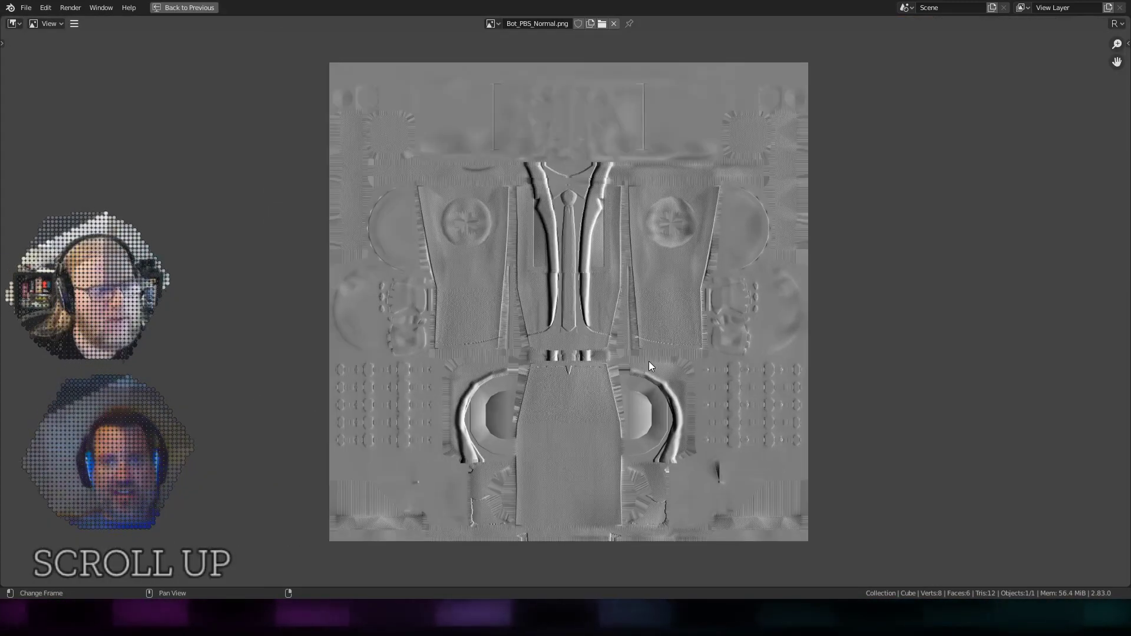
Step: View the normal map's Green channel and its Blue channel in the maximized image editor
{"action": "left_click", "coordinate": [1120, 24]}
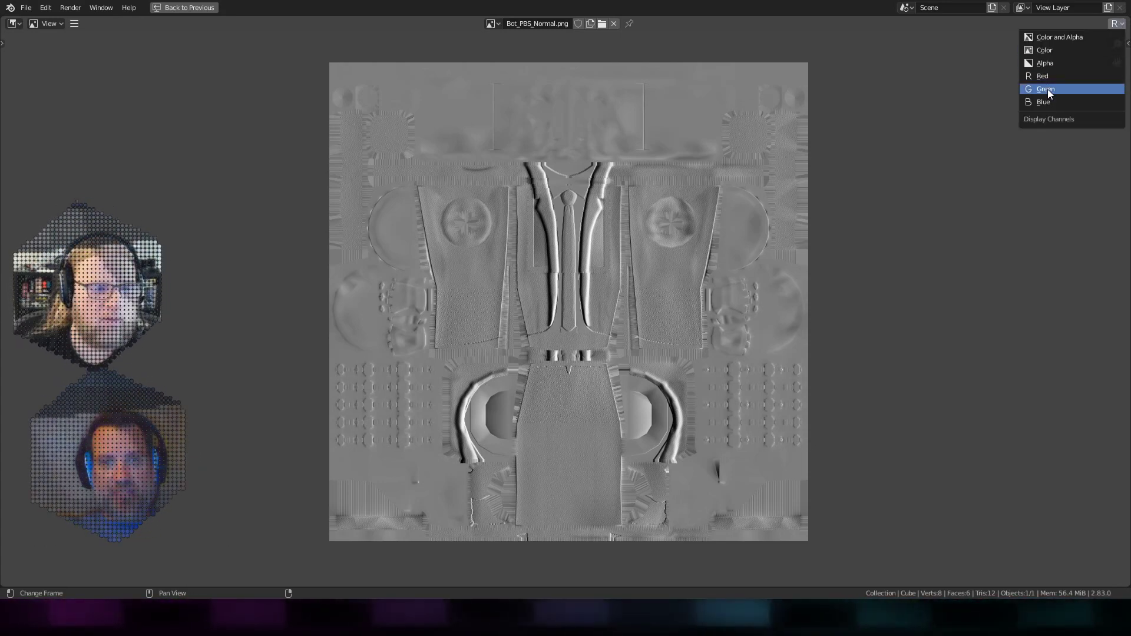
{"action": "left_click", "coordinate": [1046, 90]}
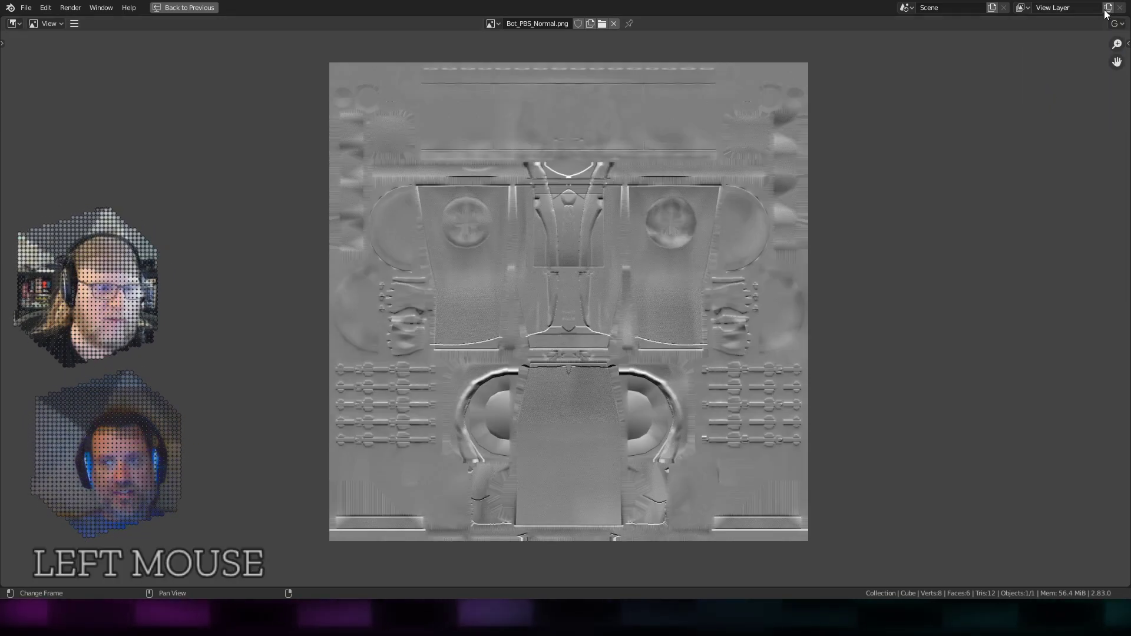
{"action": "left_click", "coordinate": [1114, 25]}
{"action": "left_click", "coordinate": [1064, 103]}
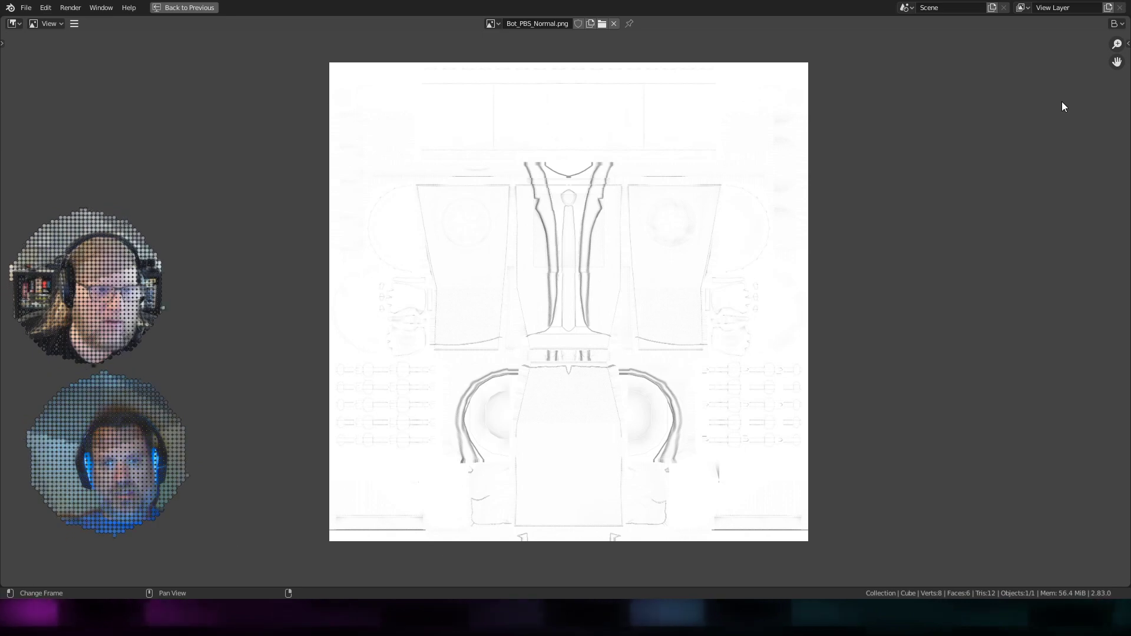
Step: View the normal map's Red channel again, set the display channels to Color and Alpha, and restore the editor layout
{"action": "left_click", "coordinate": [1115, 24]}
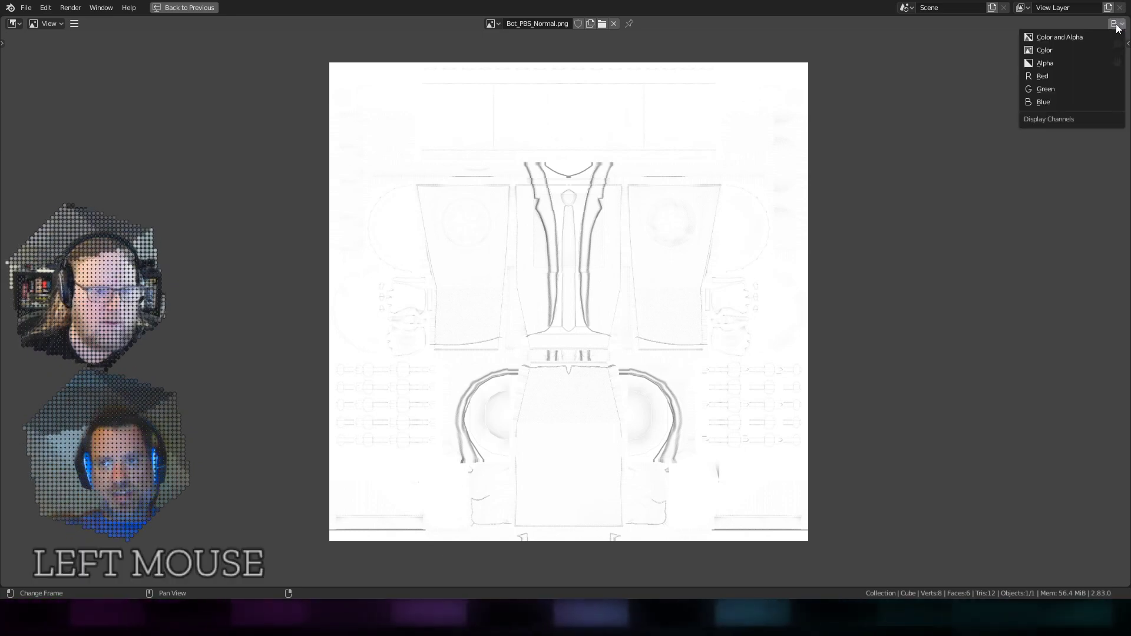
{"action": "left_click", "coordinate": [1064, 77]}
{"action": "left_click", "coordinate": [1120, 25]}
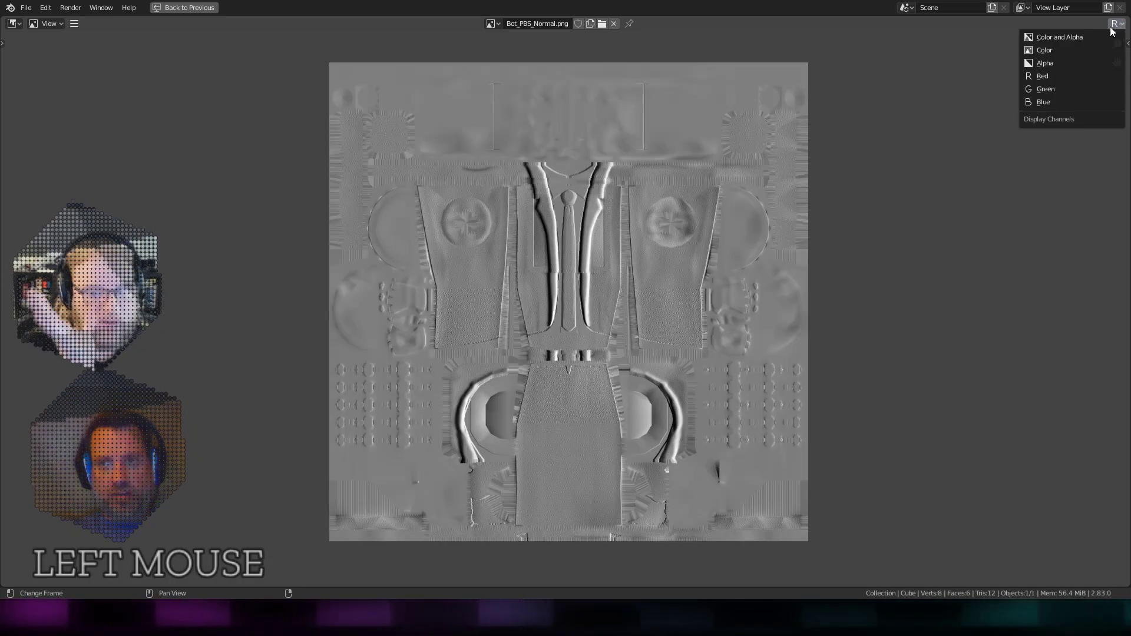
{"action": "left_click", "coordinate": [1067, 38]}
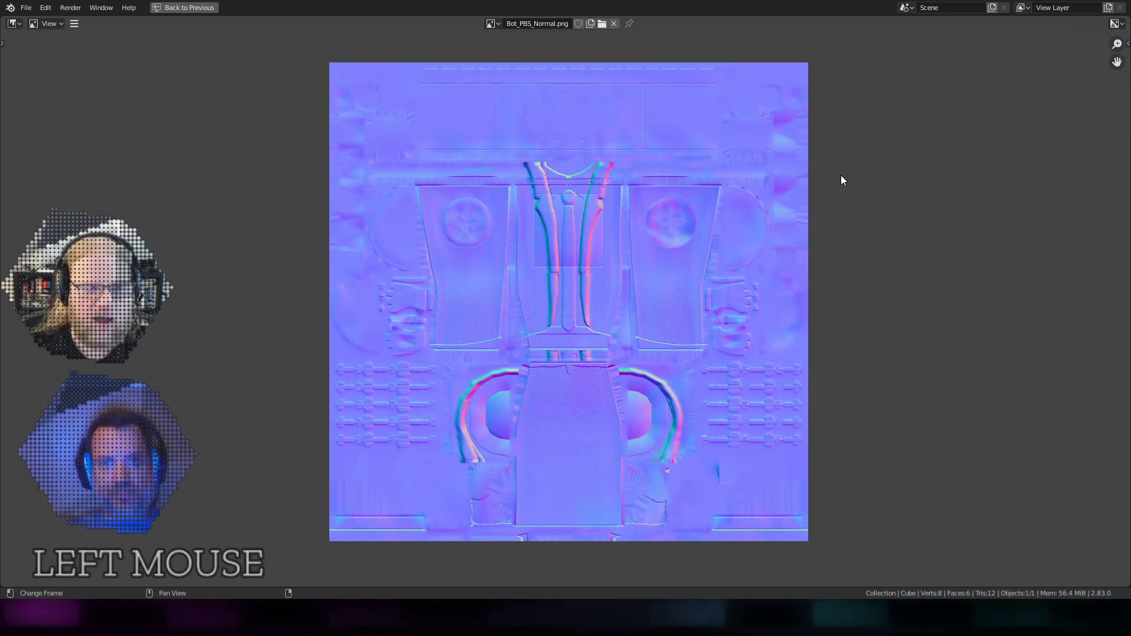
{"action": "key", "text": "ctrl+space"}
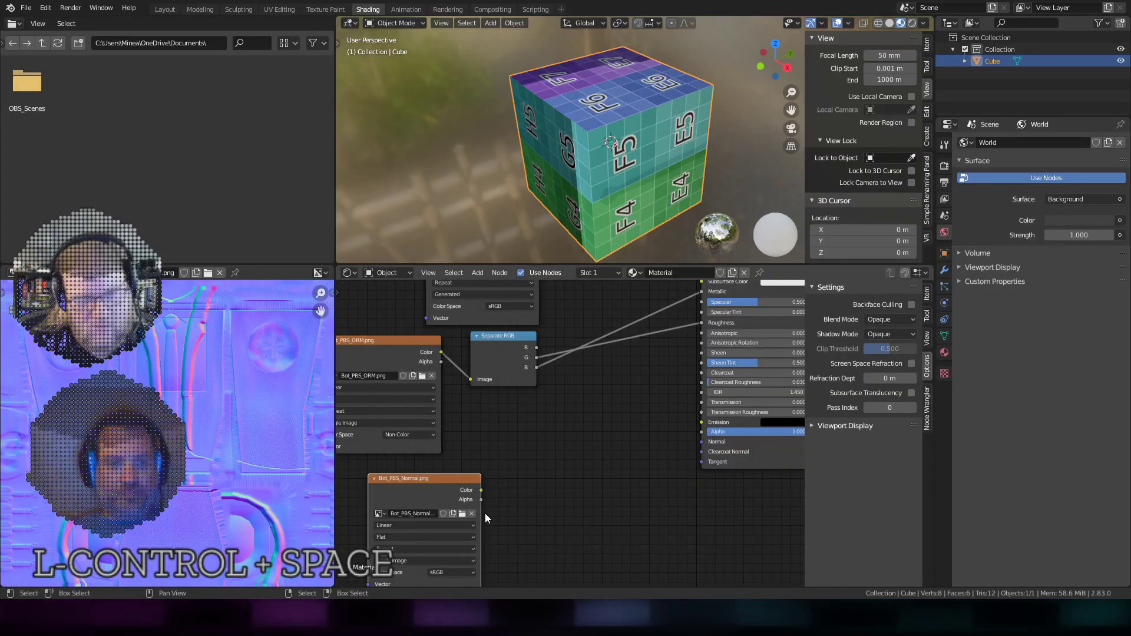
Step: Examine the cube's faces and the coloured edges of the curved strips in the normal map
{"action": "scroll", "coordinate": [485, 514], "scroll_direction": "down", "scroll_amount": 1}
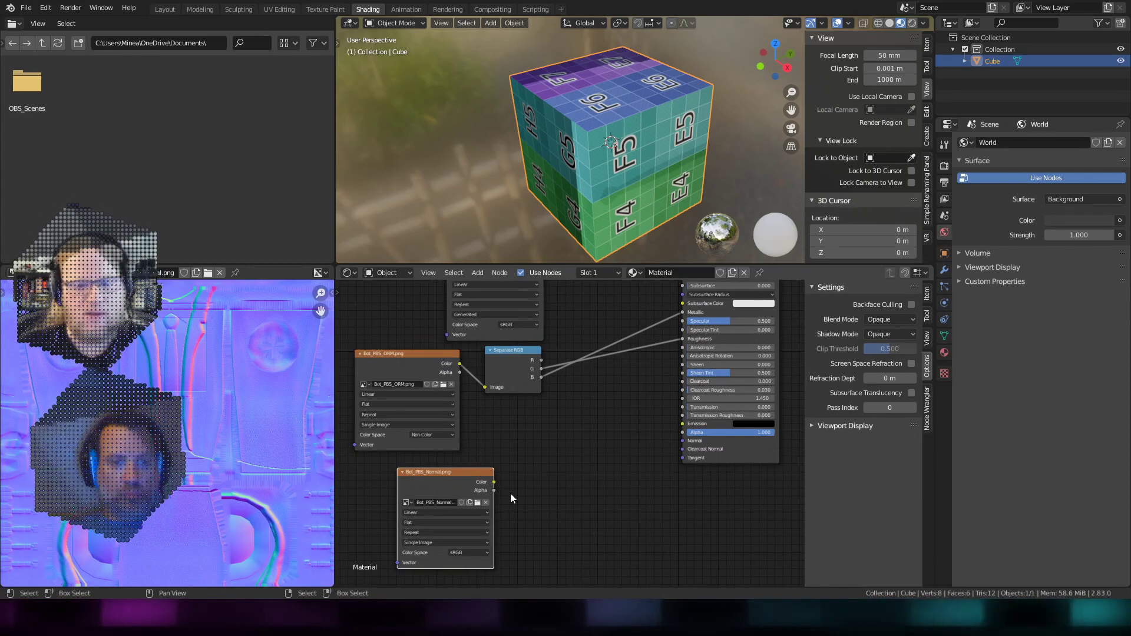
{"action": "scroll", "coordinate": [166, 432], "scroll_direction": "down", "scroll_amount": 3}
{"action": "scroll", "coordinate": [167, 432], "scroll_direction": "up", "scroll_amount": 1}
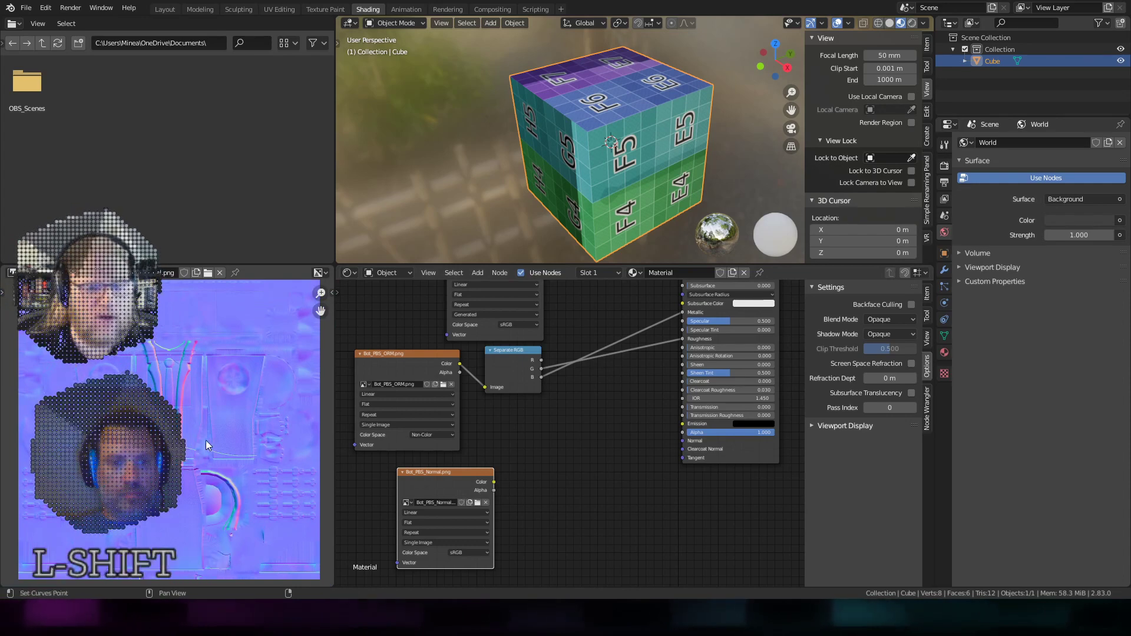
{"action": "middle_click_drag", "start_coordinate": [207, 445], "coordinate": [202, 449], "text": "shift"}
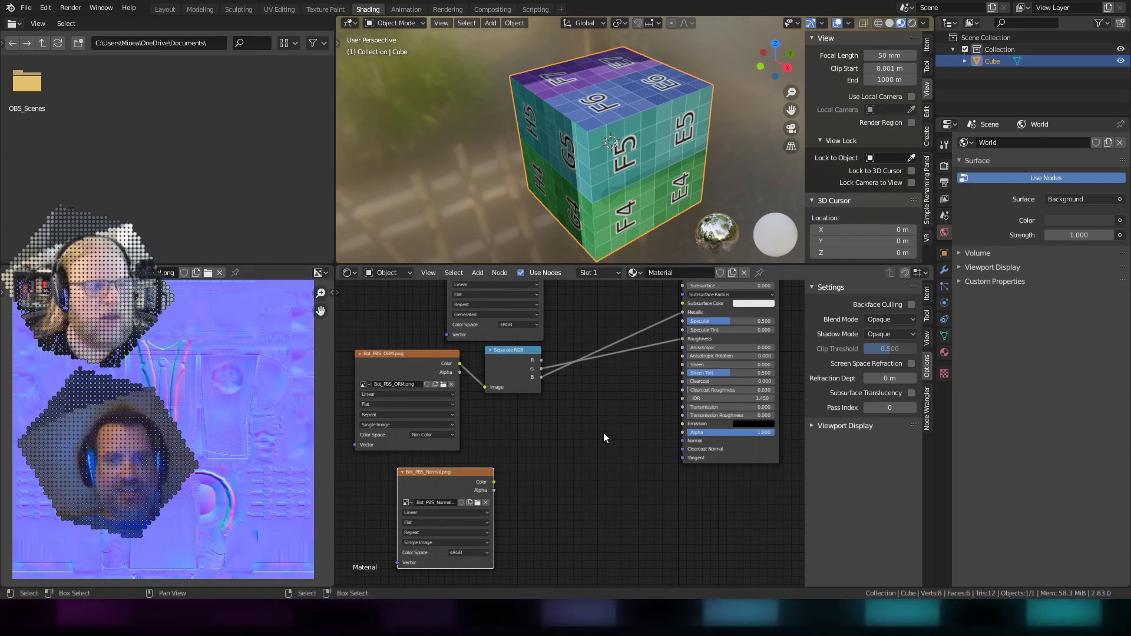
{"action": "middle_click_drag", "start_coordinate": [692, 151], "coordinate": [545, 83]}
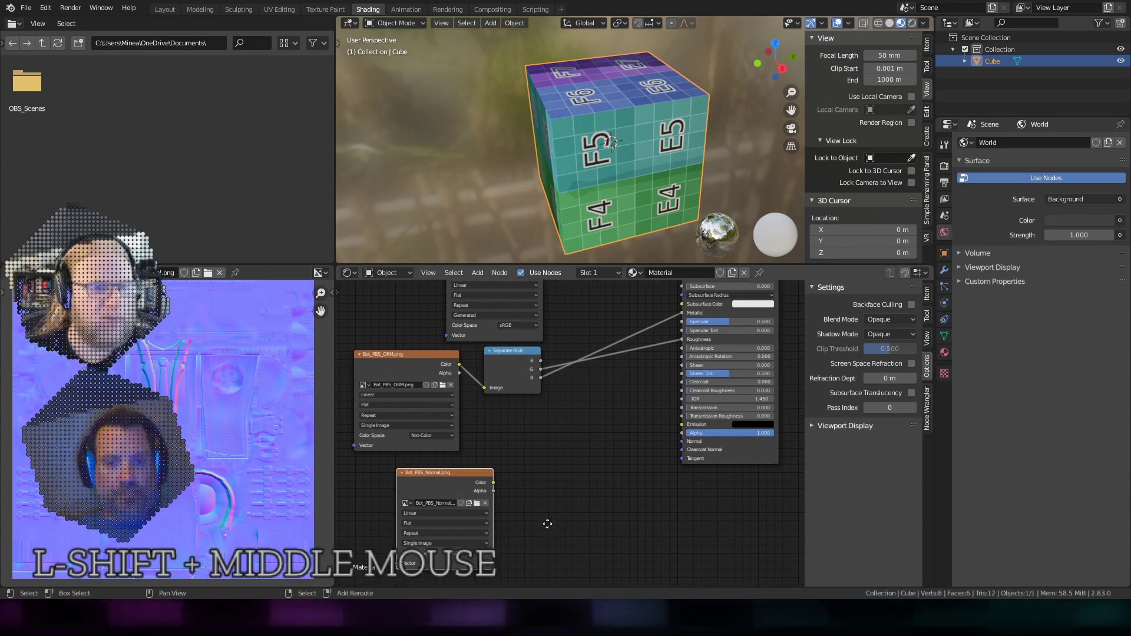
{"action": "middle_click_drag", "start_coordinate": [547, 523], "coordinate": [543, 467], "text": "shift"}
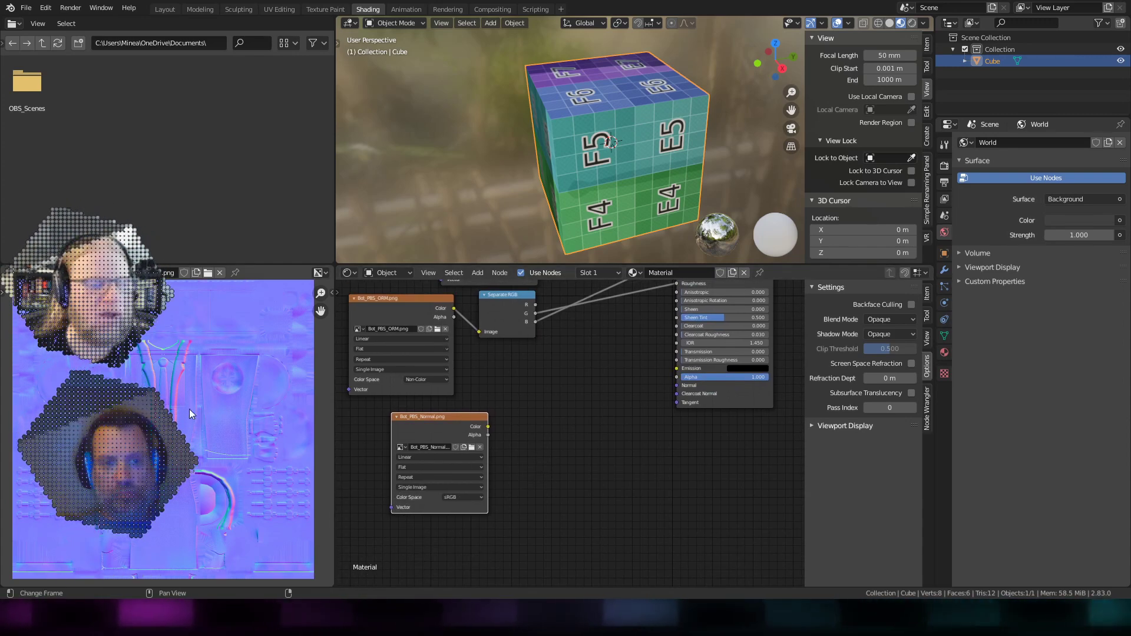
{"action": "scroll", "coordinate": [179, 340], "scroll_direction": "up", "scroll_amount": 3}
{"action": "scroll", "coordinate": [184, 492], "scroll_direction": "up", "scroll_amount": 2}
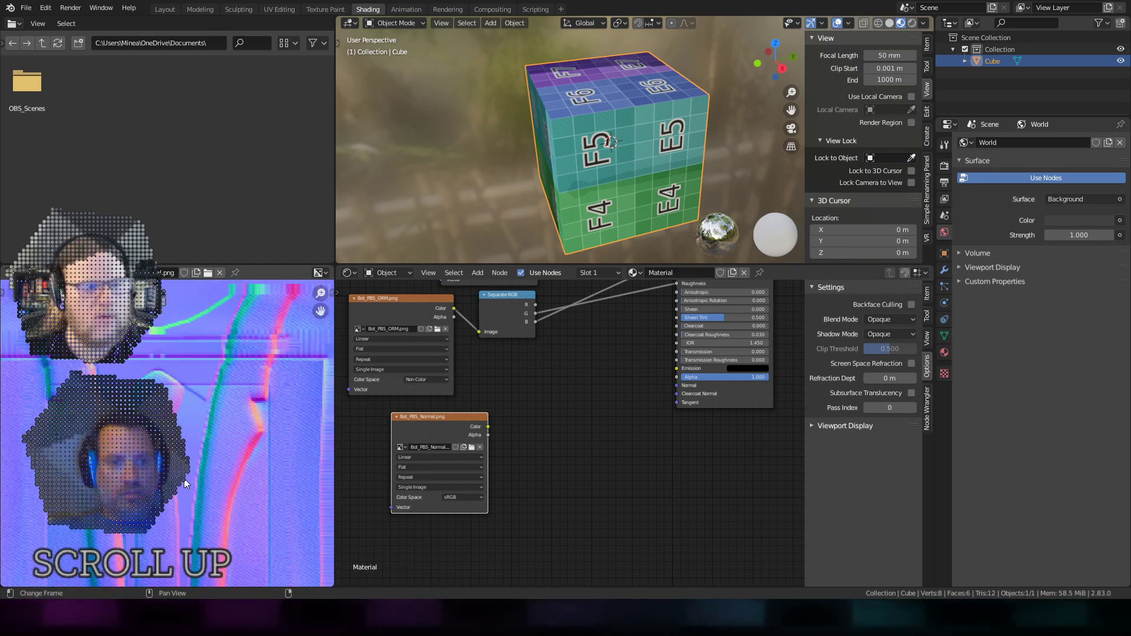
{"action": "scroll", "coordinate": [184, 480], "scroll_direction": "down", "scroll_amount": 2}
{"action": "scroll", "coordinate": [183, 479], "scroll_direction": "up", "scroll_amount": 1}
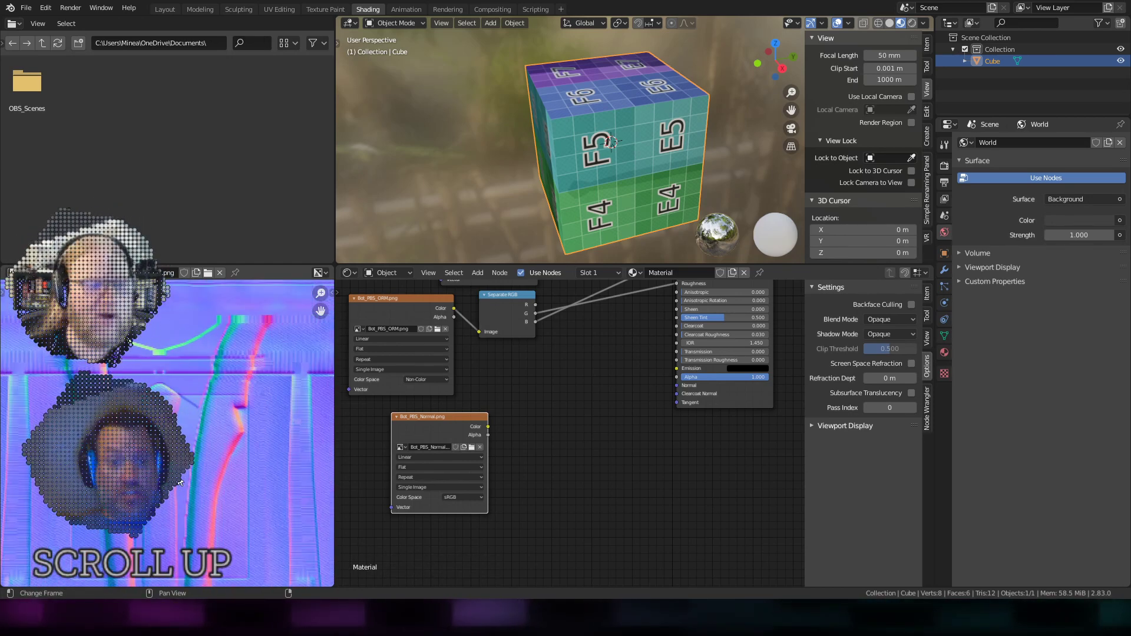
{"action": "middle_click_drag", "start_coordinate": [245, 416], "coordinate": [211, 342], "text": "shift"}
{"action": "scroll", "coordinate": [239, 371], "scroll_direction": "down", "scroll_amount": 4}
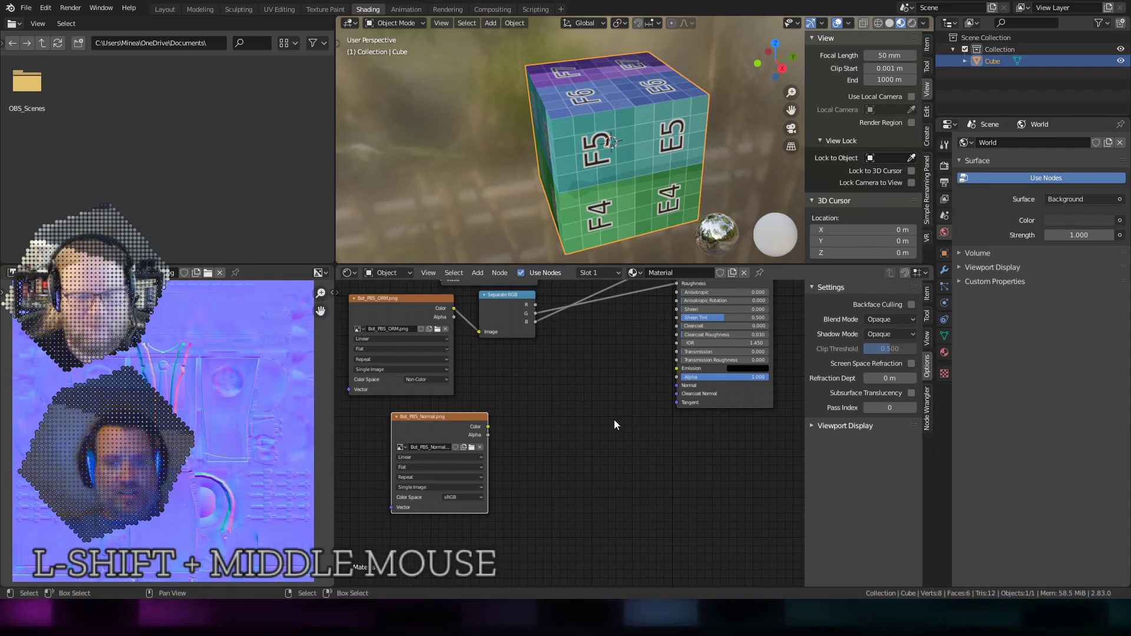
Step: Shift the Bot_PBS_Normal.png texture node slightly and set its color space to Non-Color
{"action": "middle_click_drag", "start_coordinate": [614, 420], "coordinate": [590, 381], "text": "shift"}
{"action": "scroll", "coordinate": [588, 390], "scroll_direction": "up", "scroll_amount": 3}
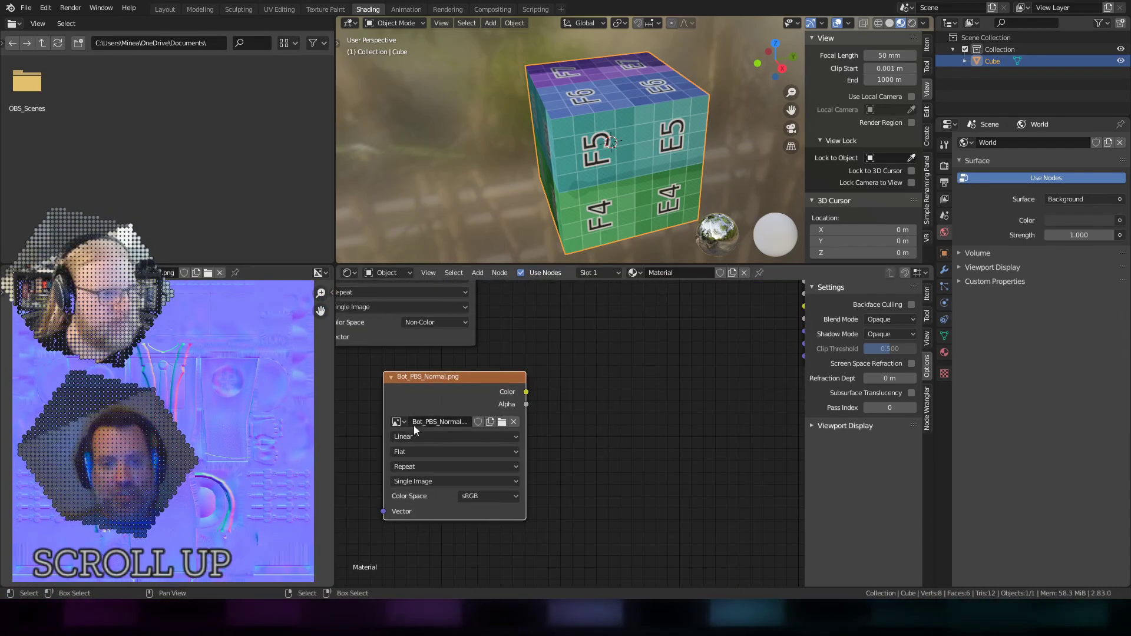
{"action": "left_click_drag", "start_coordinate": [493, 391], "coordinate": [477, 384]}
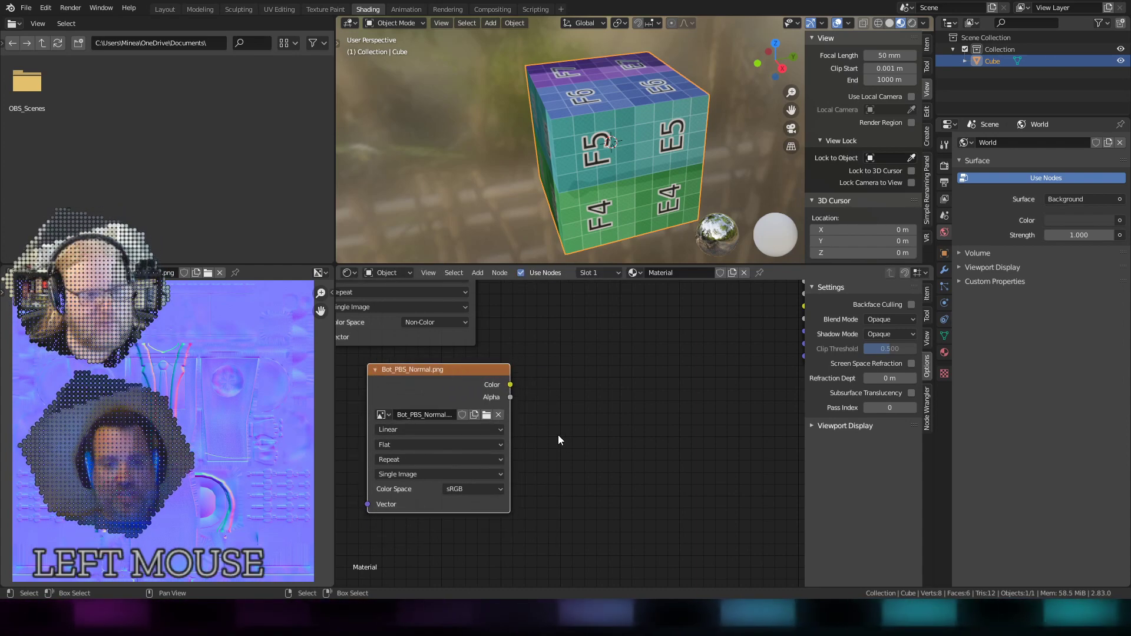
{"action": "left_click", "coordinate": [457, 491]}
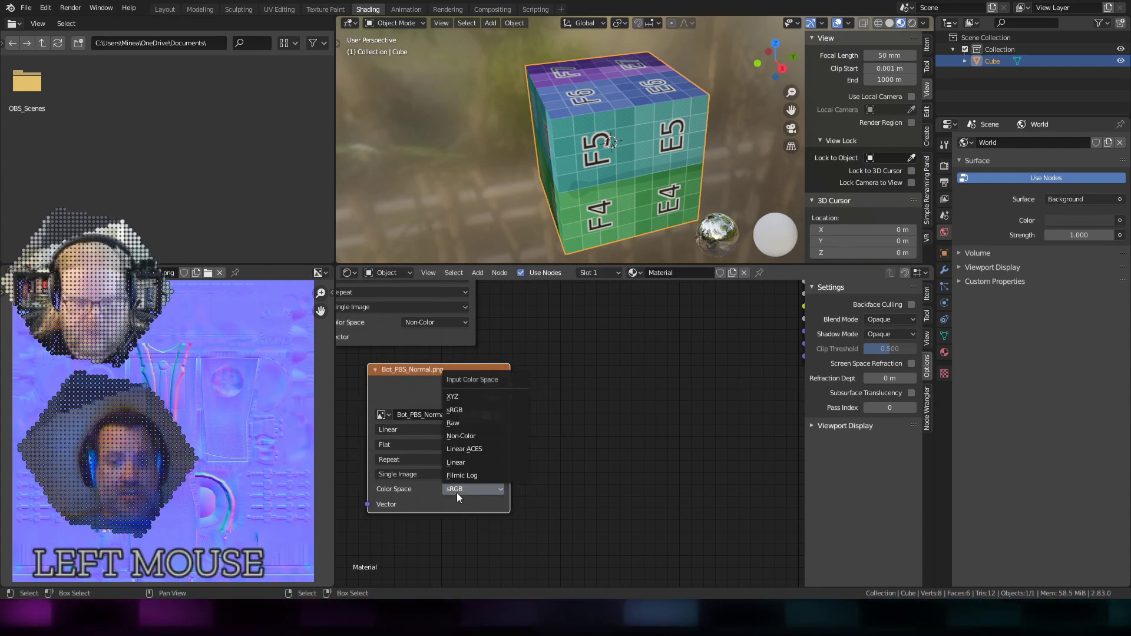
{"action": "left_click", "coordinate": [464, 440]}
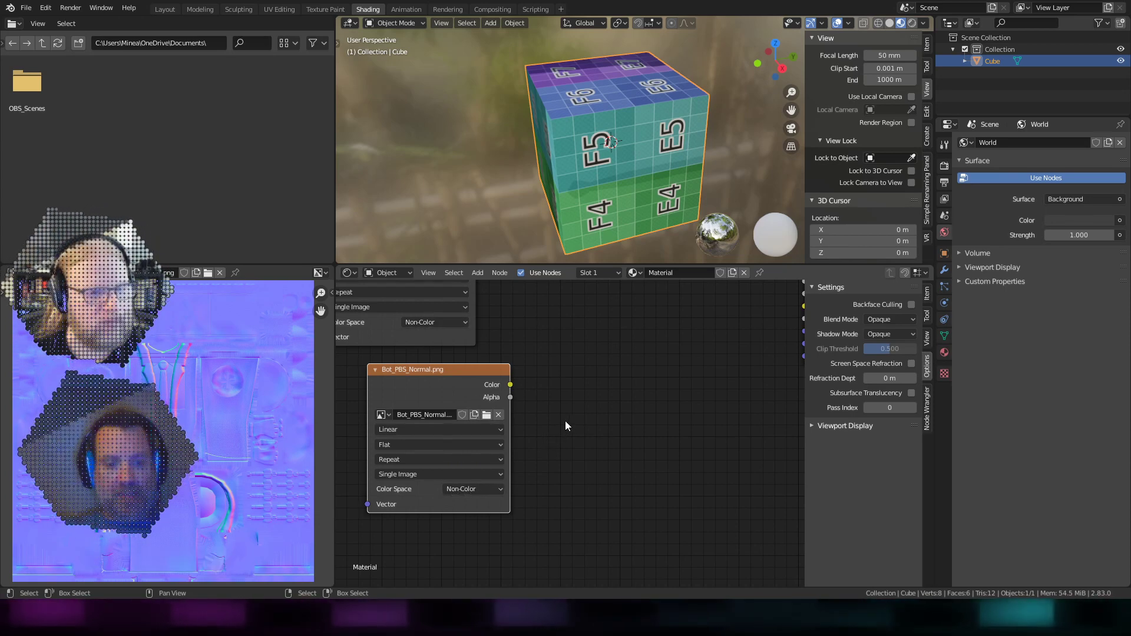
Step: Add a Normal Map node and place it to the right of the Bot_PBS_Normal.png texture node
{"action": "key", "text": "q"}
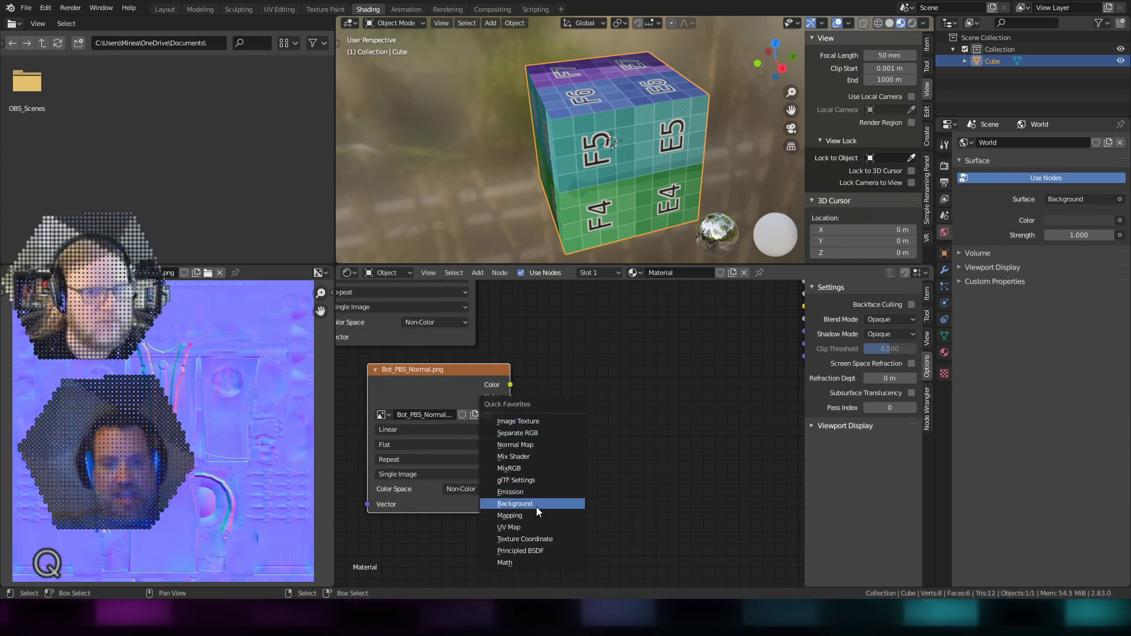
{"action": "left_click", "coordinate": [534, 445]}
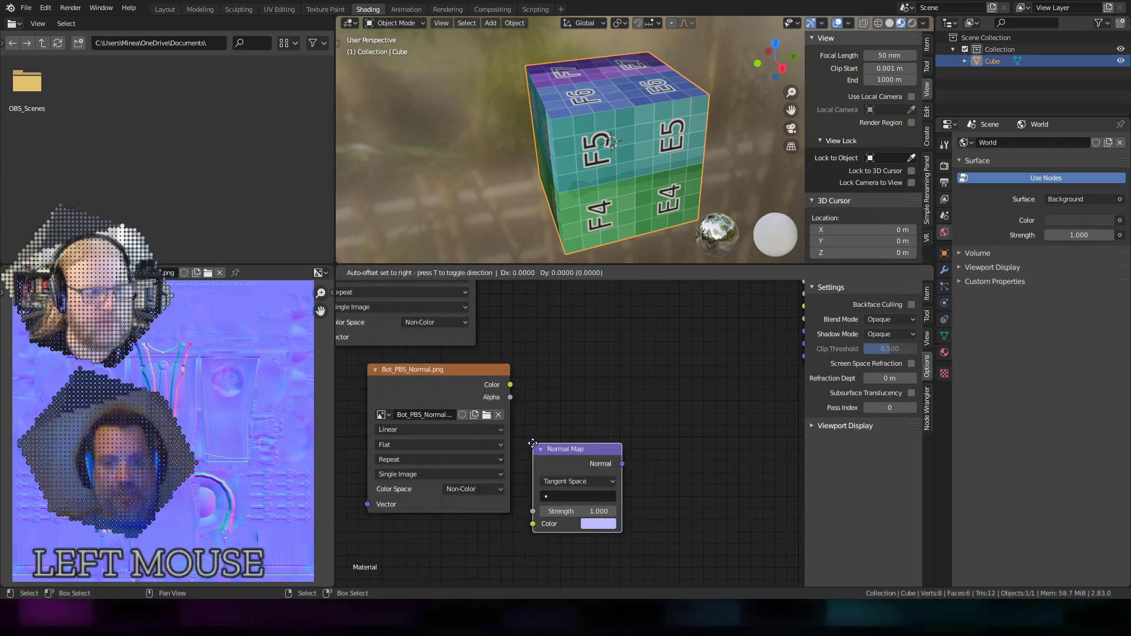
{"action": "left_click", "coordinate": [564, 377]}
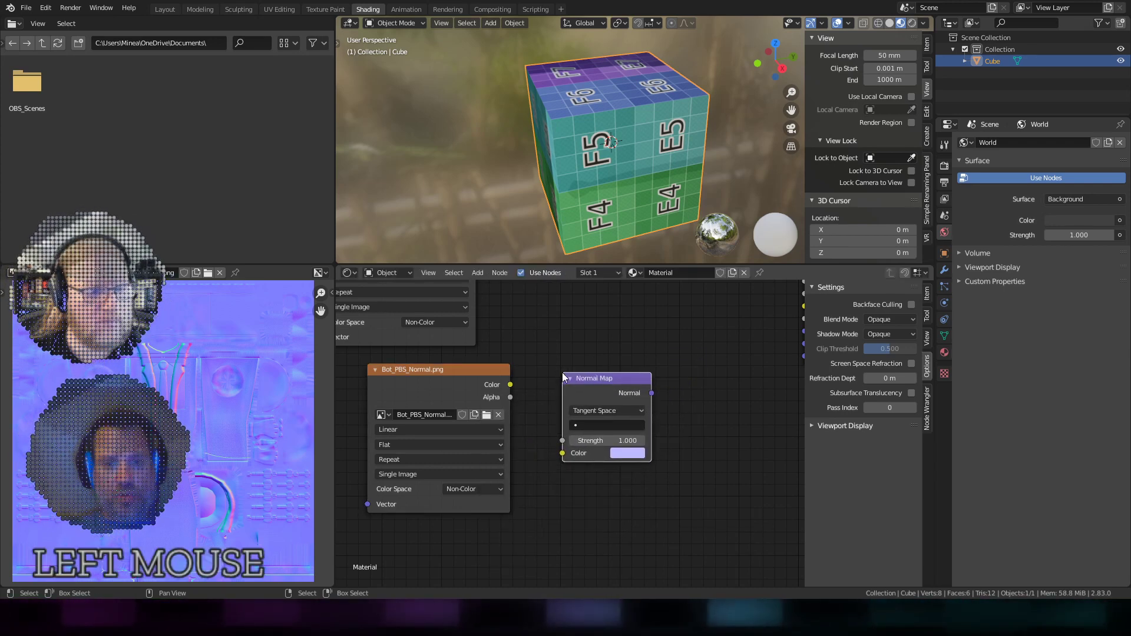
Step: Browse the available node categories, including Vector, and search the nodes for "norm" without adding one
{"action": "left_click", "coordinate": [478, 274]}
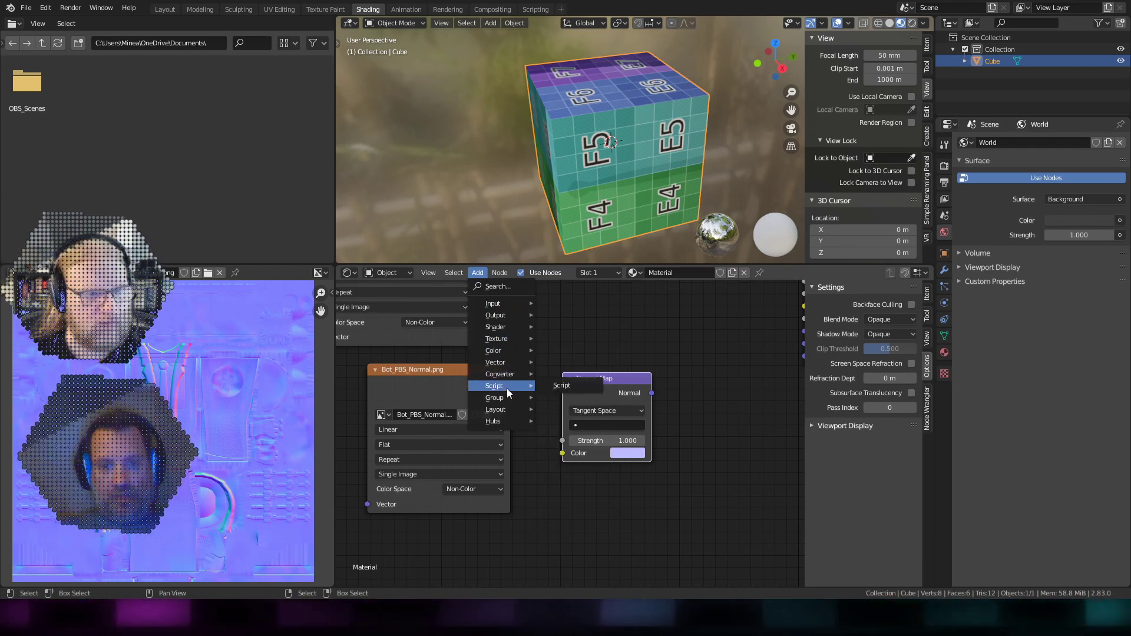
{"action": "mouse_move", "coordinate": [508, 328]}
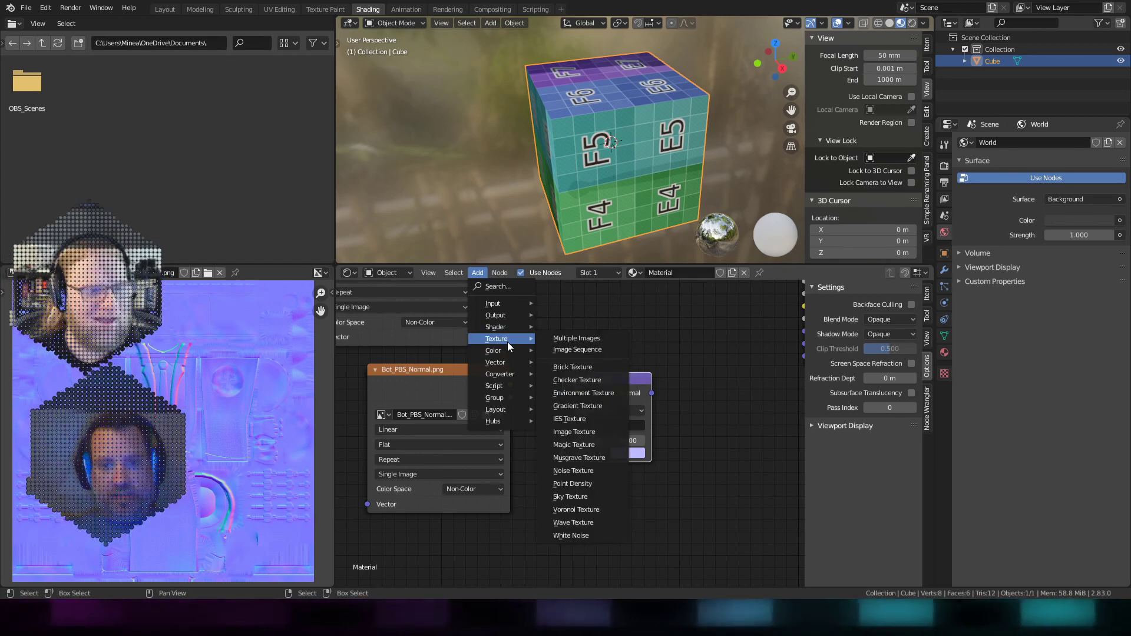
{"action": "mouse_move", "coordinate": [510, 362]}
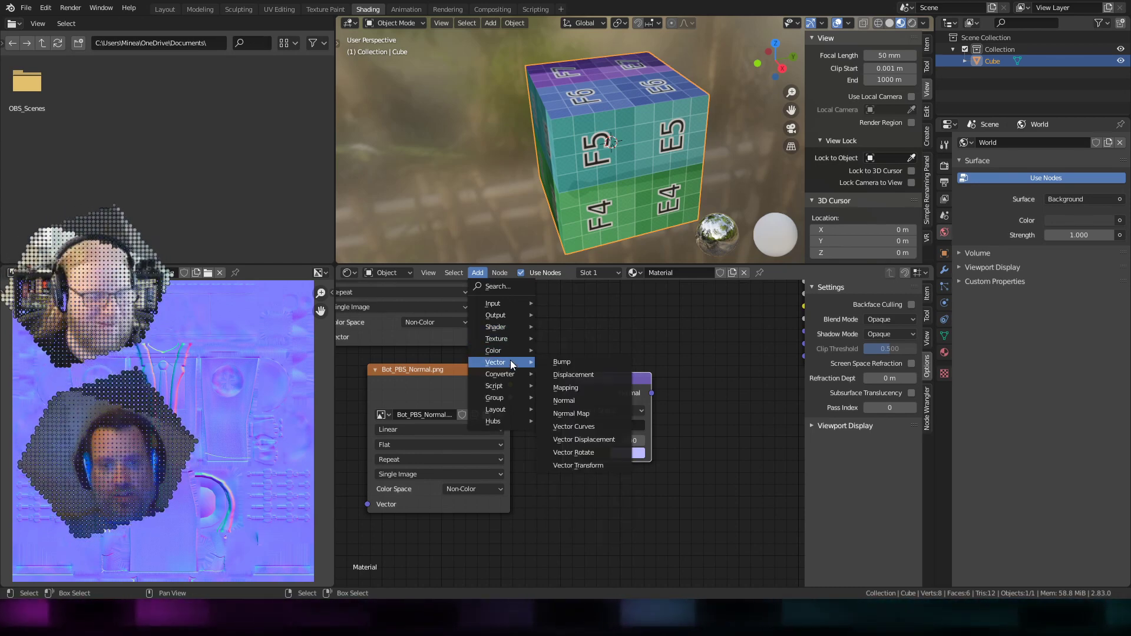
{"action": "left_click", "coordinate": [499, 286]}
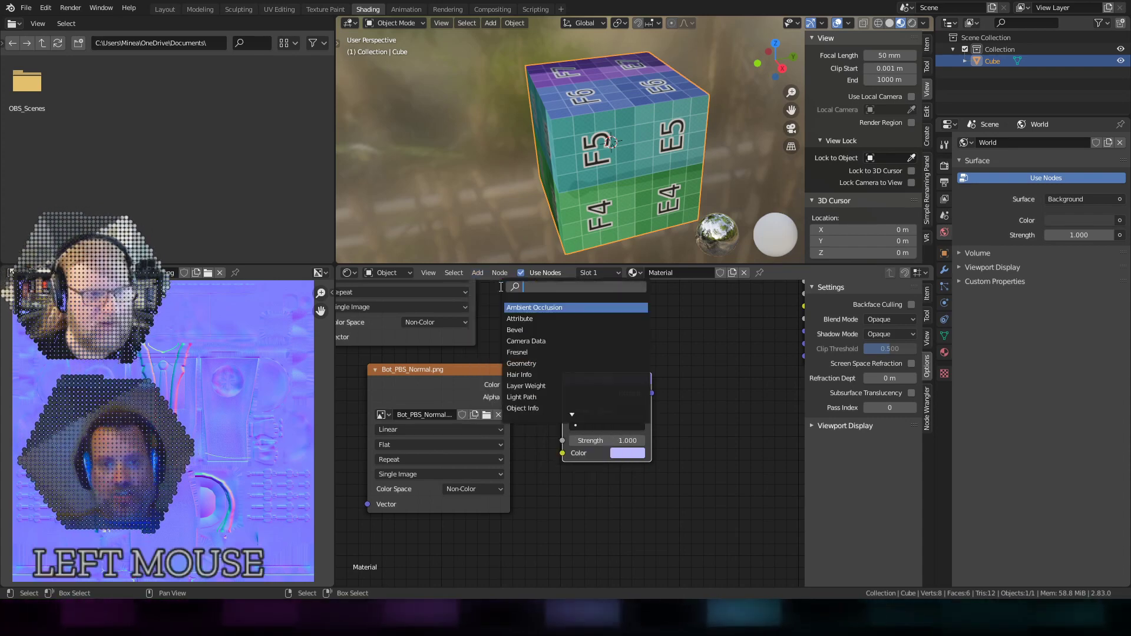
{"action": "type", "text": "norm"}
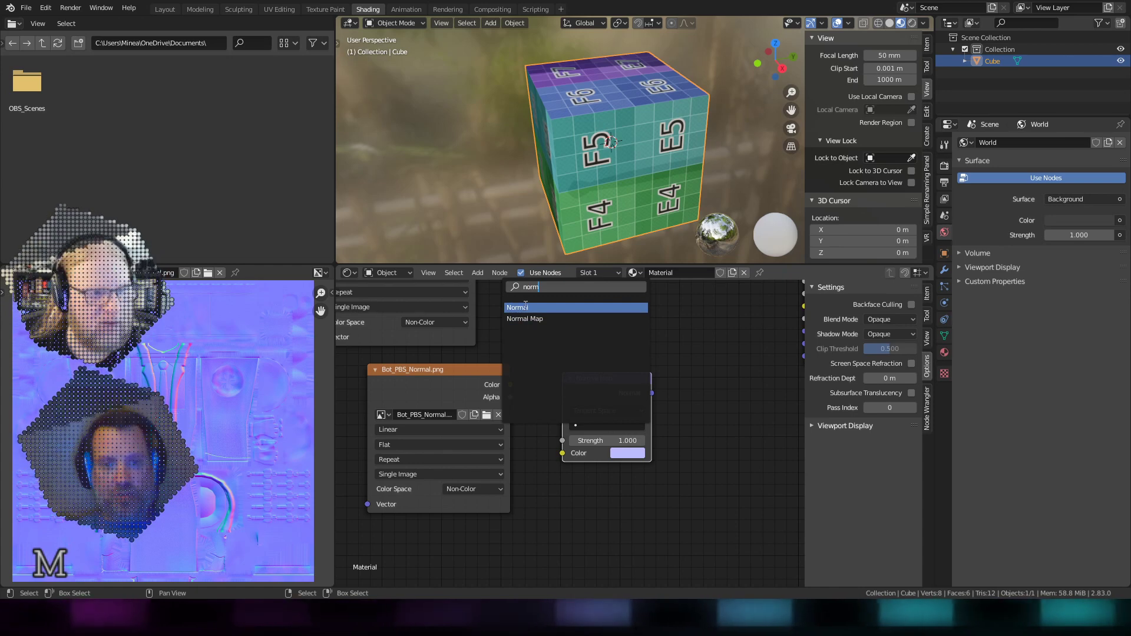
{"action": "left_click", "coordinate": [705, 461]}
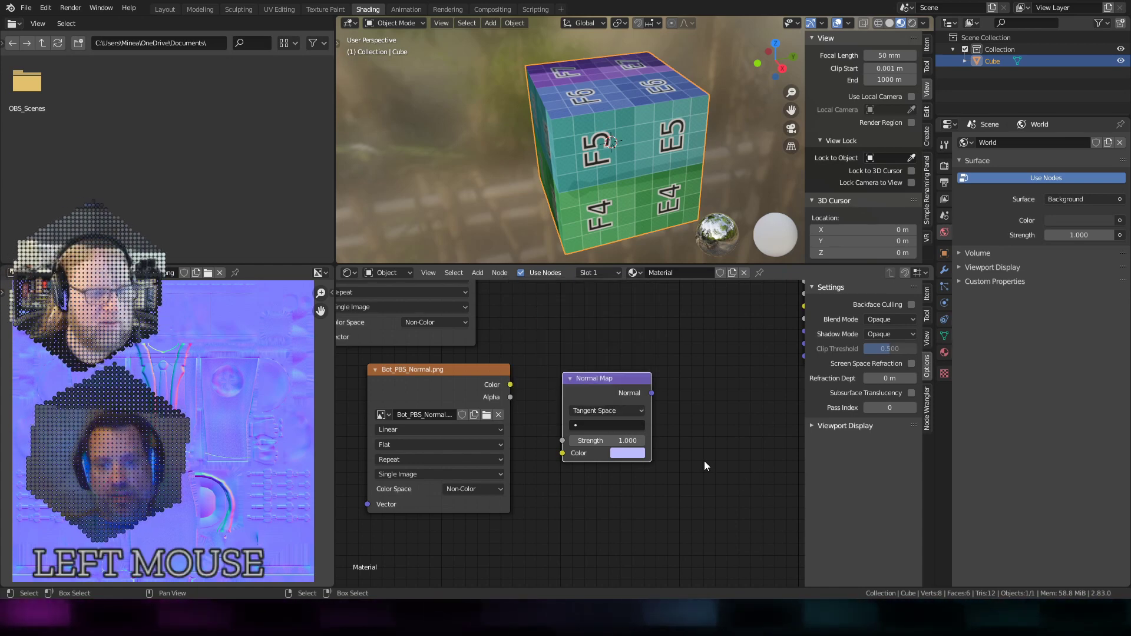
Step: Search the nodes for "nor", add a Normal node, and place it to the right of the Normal Map node
{"action": "scroll", "coordinate": [705, 451], "scroll_direction": "up", "scroll_amount": 1}
{"action": "left_click", "coordinate": [478, 273]}
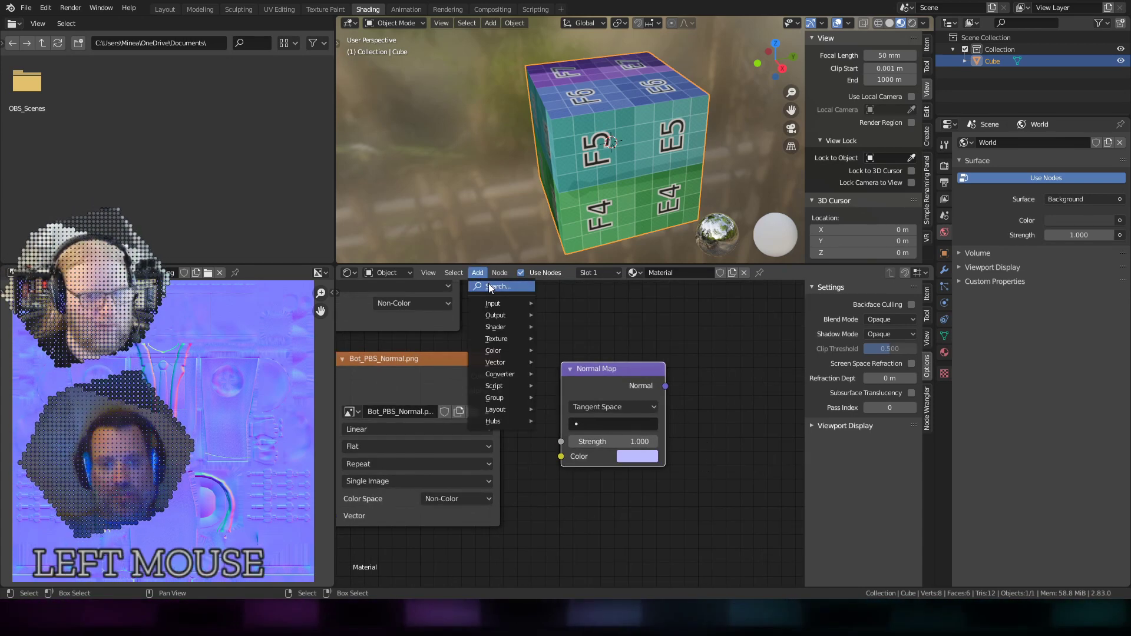
{"action": "left_click", "coordinate": [489, 286]}
{"action": "type", "text": "n"}
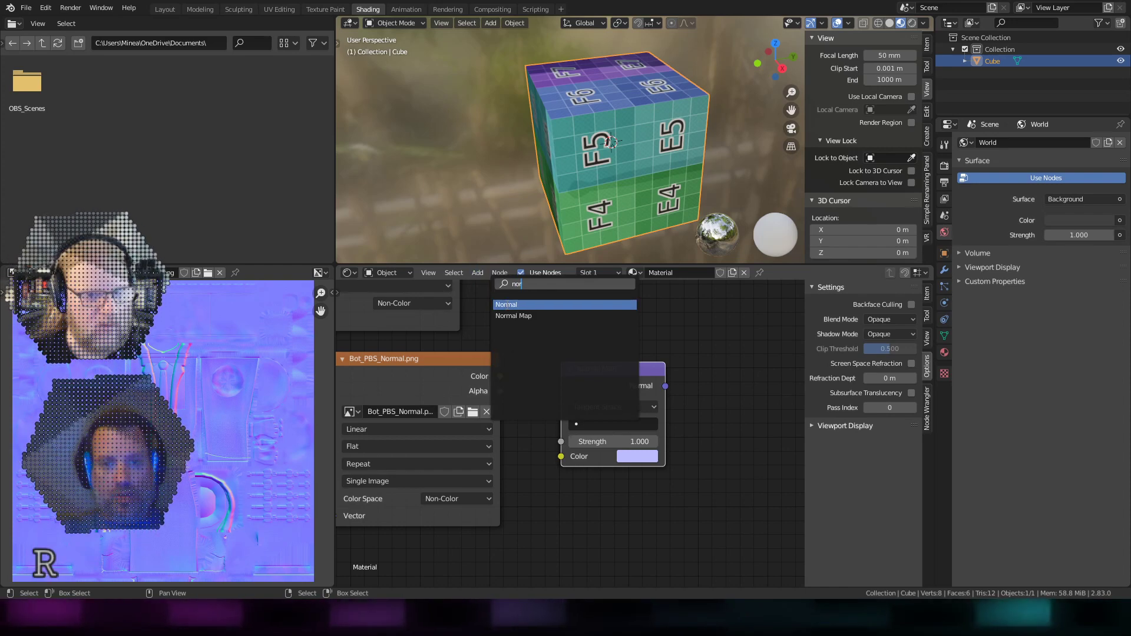
{"action": "type", "text": "or"}
{"action": "left_click", "coordinate": [519, 304]}
{"action": "left_click", "coordinate": [692, 402]}
{"action": "middle_click_drag", "start_coordinate": [692, 401], "coordinate": [583, 413], "text": "shift"}
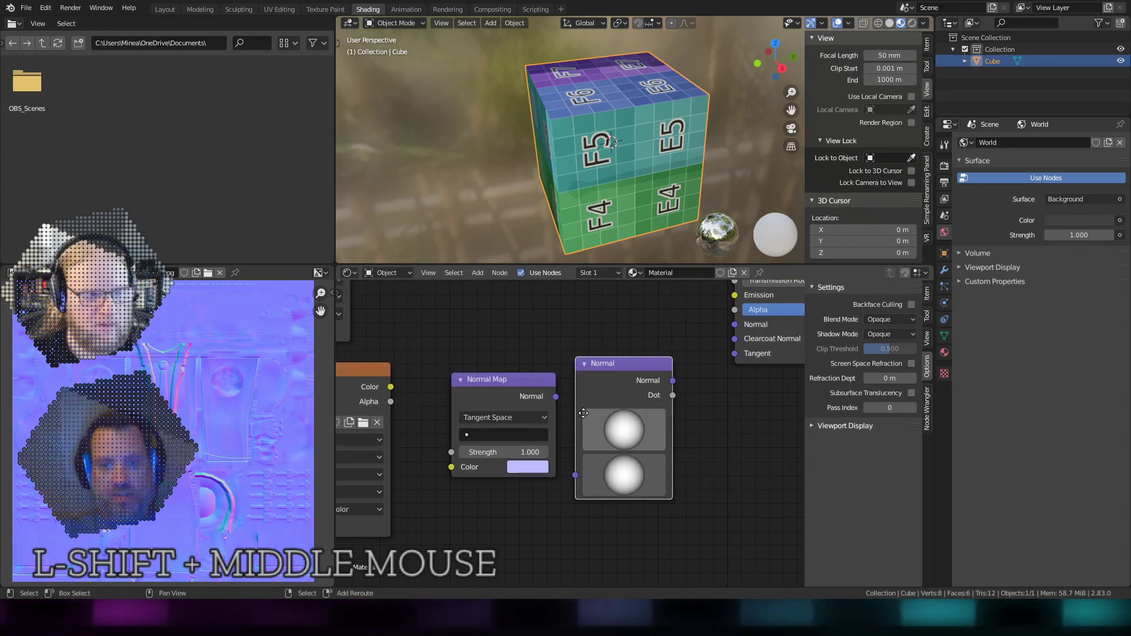
Step: Delete the Normal node beside the Normal Map node
{"action": "scroll", "coordinate": [583, 413], "scroll_direction": "down", "scroll_amount": 4}
{"action": "scroll", "coordinate": [583, 413], "scroll_direction": "up", "scroll_amount": 3}
{"action": "mouse_move", "coordinate": [620, 373]}
{"action": "left_mouse_down"}
{"action": "mouse_move", "coordinate": [691, 392]}
{"action": "mouse_move", "coordinate": [624, 376]}
{"action": "left_mouse_up"}
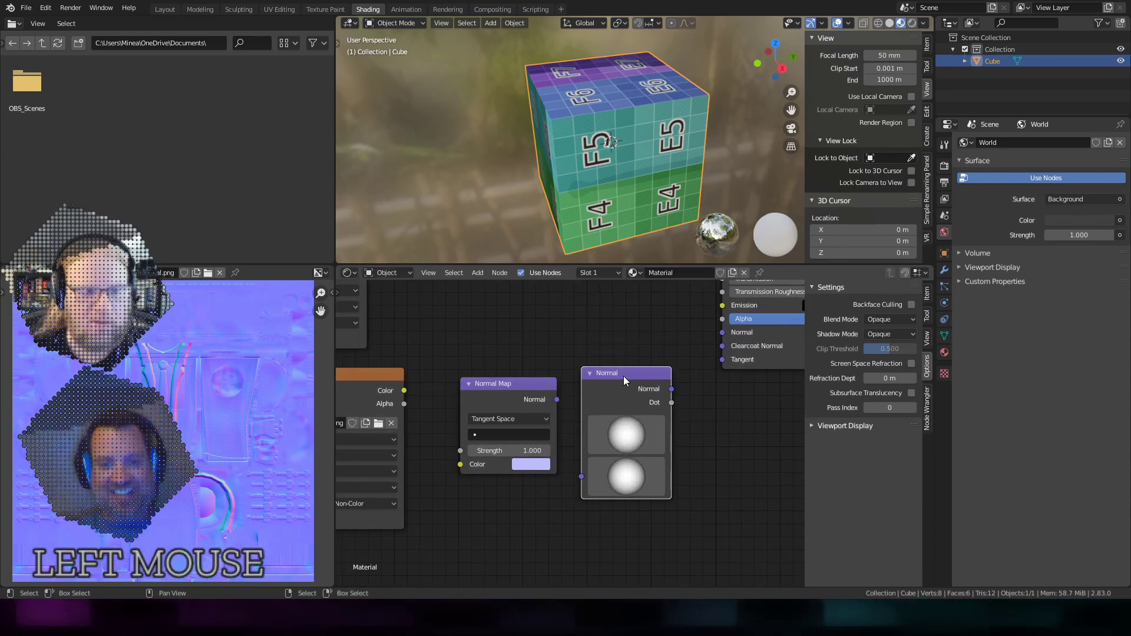
{"action": "key", "text": "x"}
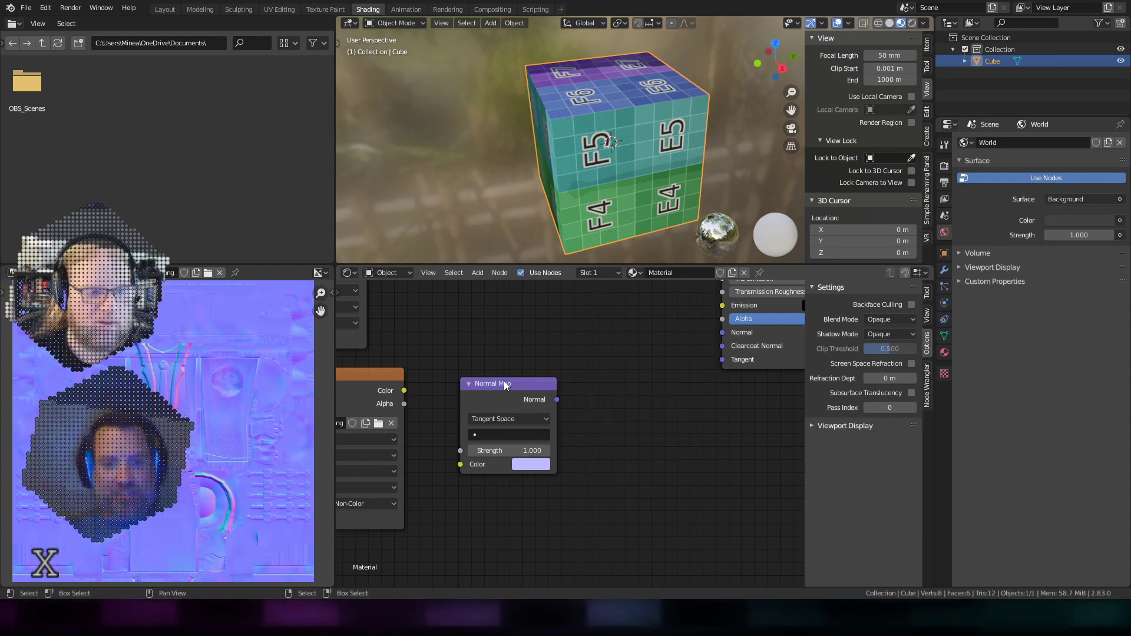
Step: Link the Bot_PBS_Normal.png Color output to the Normal Map's Color input and its Normal output to the Principled BSDF's Normal input
{"action": "middle_click_drag", "start_coordinate": [465, 397], "coordinate": [589, 380]}
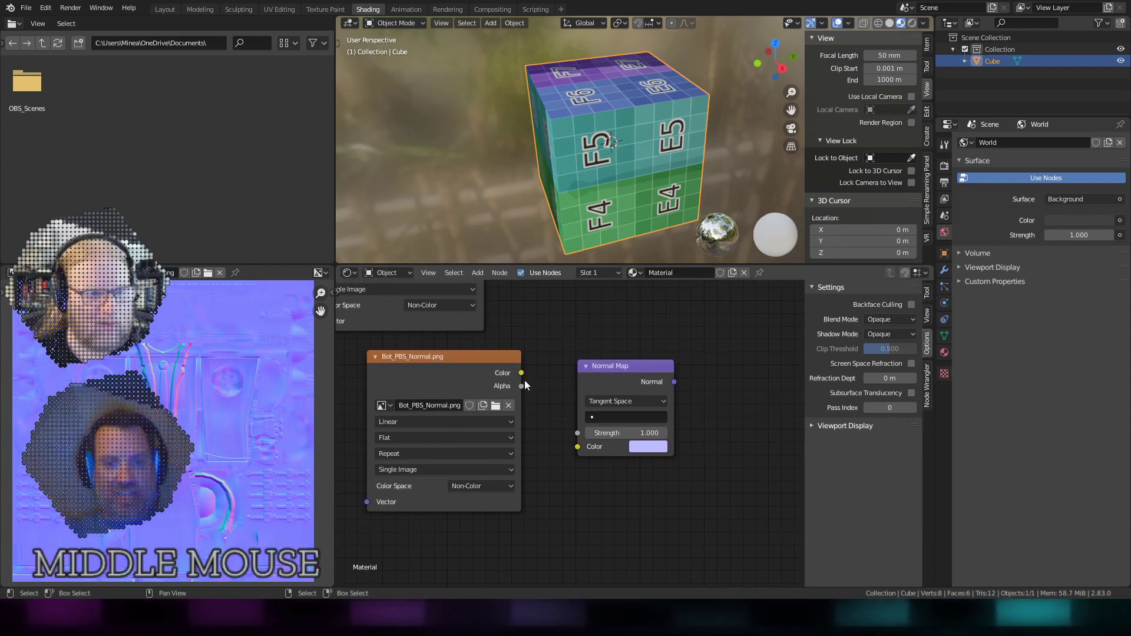
{"action": "left_click_drag", "start_coordinate": [521, 373], "coordinate": [571, 443]}
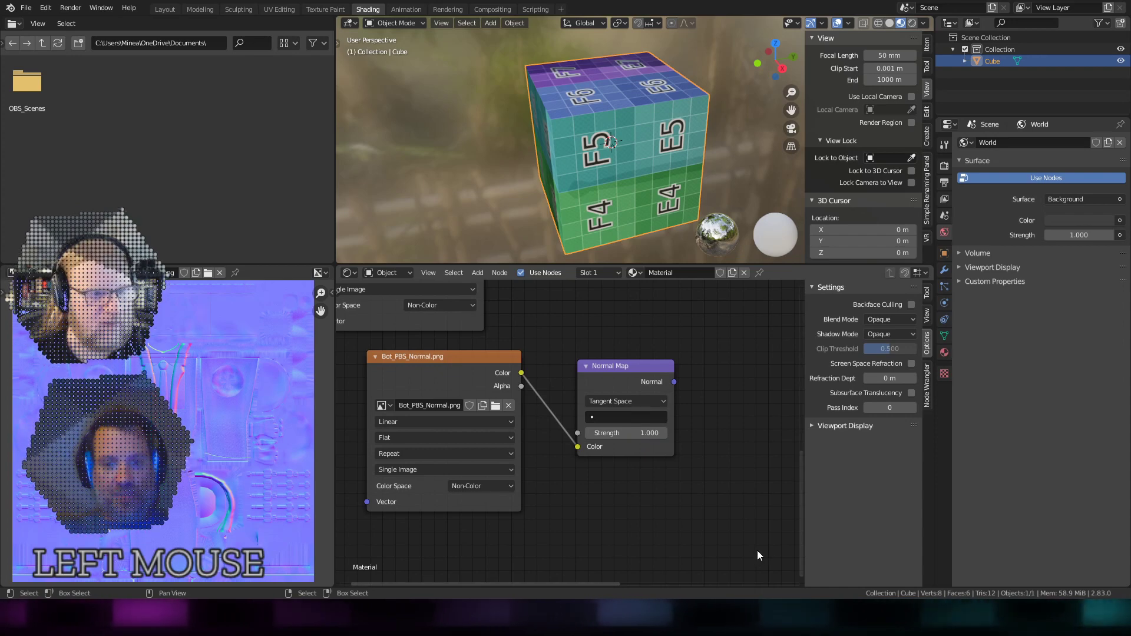
{"action": "middle_click_drag", "start_coordinate": [727, 419], "coordinate": [538, 450], "text": "shift"}
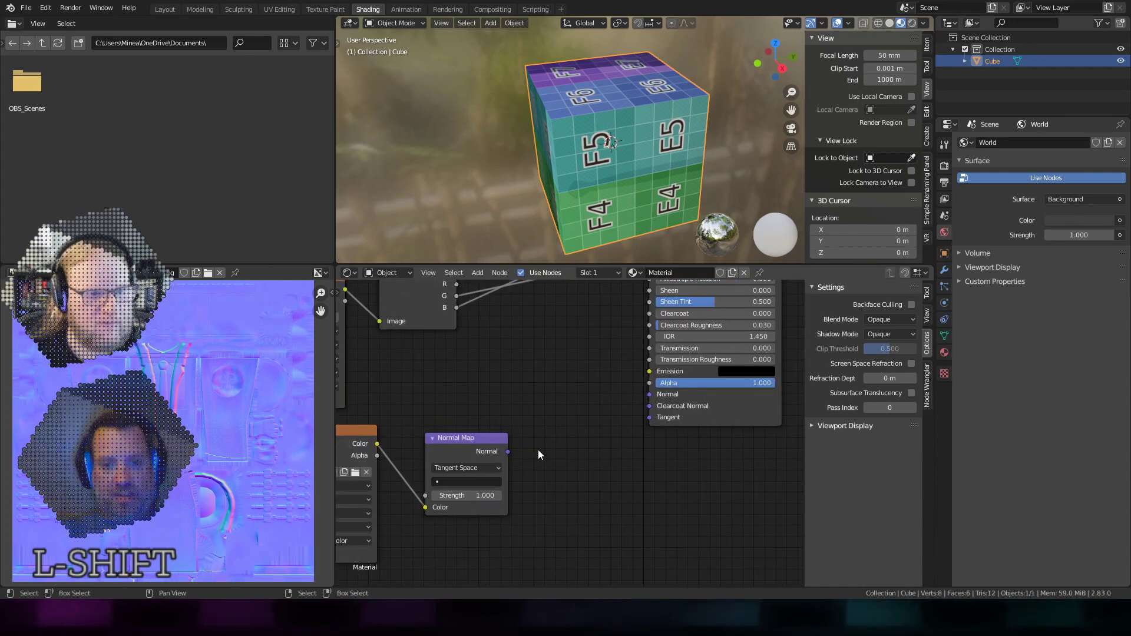
{"action": "left_click_drag", "start_coordinate": [508, 452], "coordinate": [649, 394]}
{"action": "scroll", "coordinate": [644, 453], "scroll_direction": "up", "scroll_amount": 1}
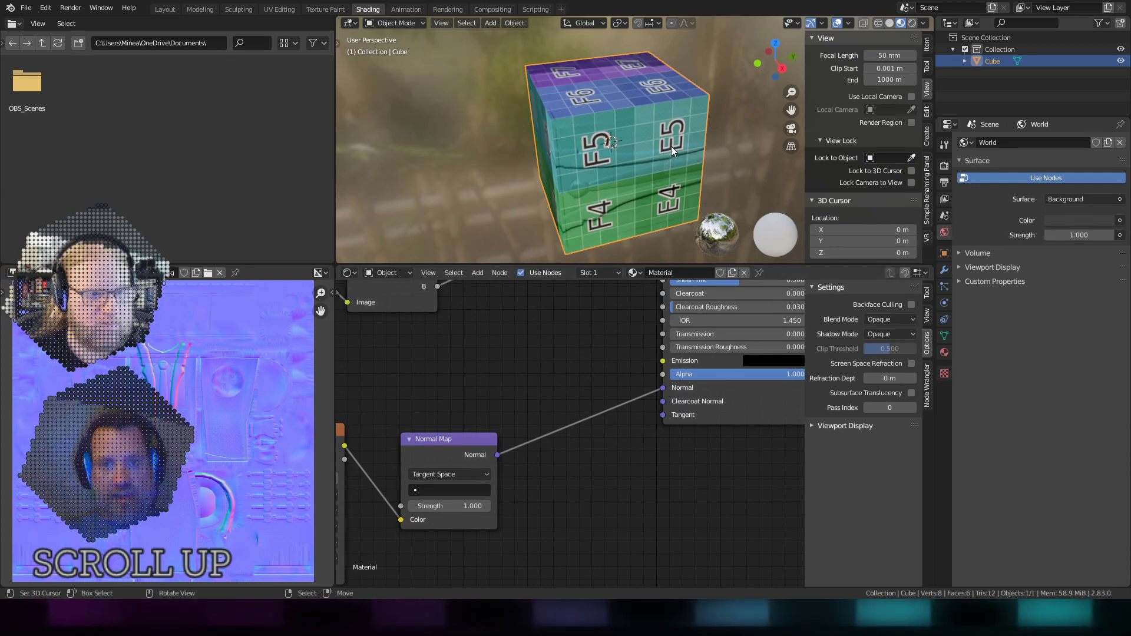
Step: Examine the normal map's surface detail on several side faces of the cube from different angles
{"action": "middle_click_drag", "start_coordinate": [670, 146], "coordinate": [638, 112]}
{"action": "scroll", "coordinate": [539, 119], "scroll_direction": "up", "scroll_amount": 2}
{"action": "scroll", "coordinate": [539, 118], "scroll_direction": "up", "scroll_amount": 1}
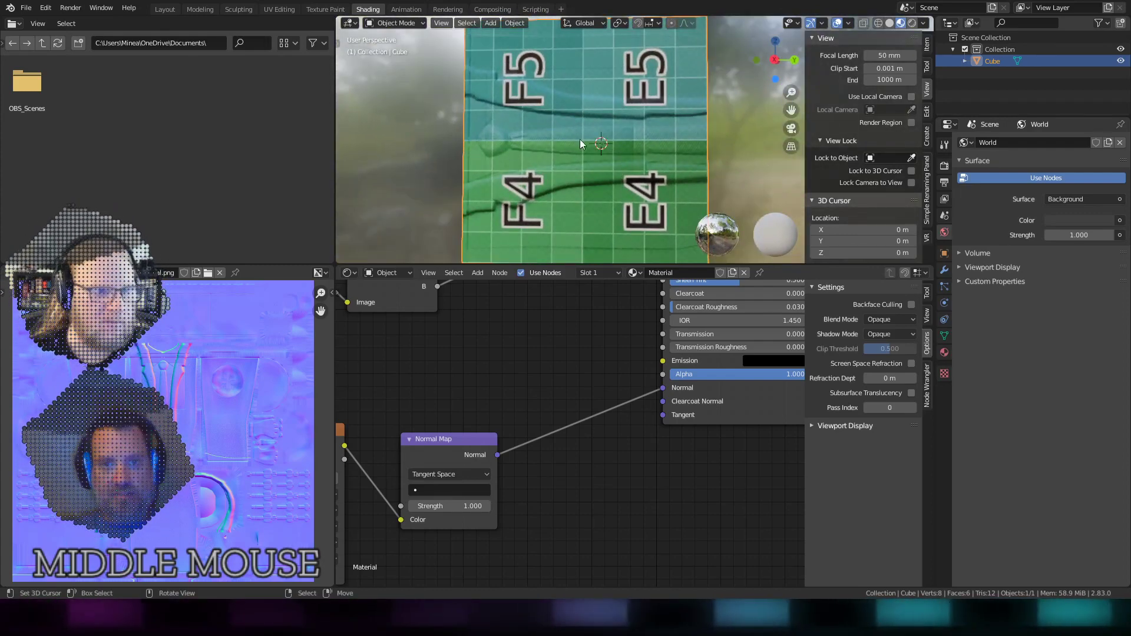
{"action": "mouse_move", "coordinate": [553, 125]}
{"action": "middle_mouse_down"}
{"action": "mouse_move", "coordinate": [582, 135]}
{"action": "mouse_move", "coordinate": [555, 104]}
{"action": "middle_mouse_up"}
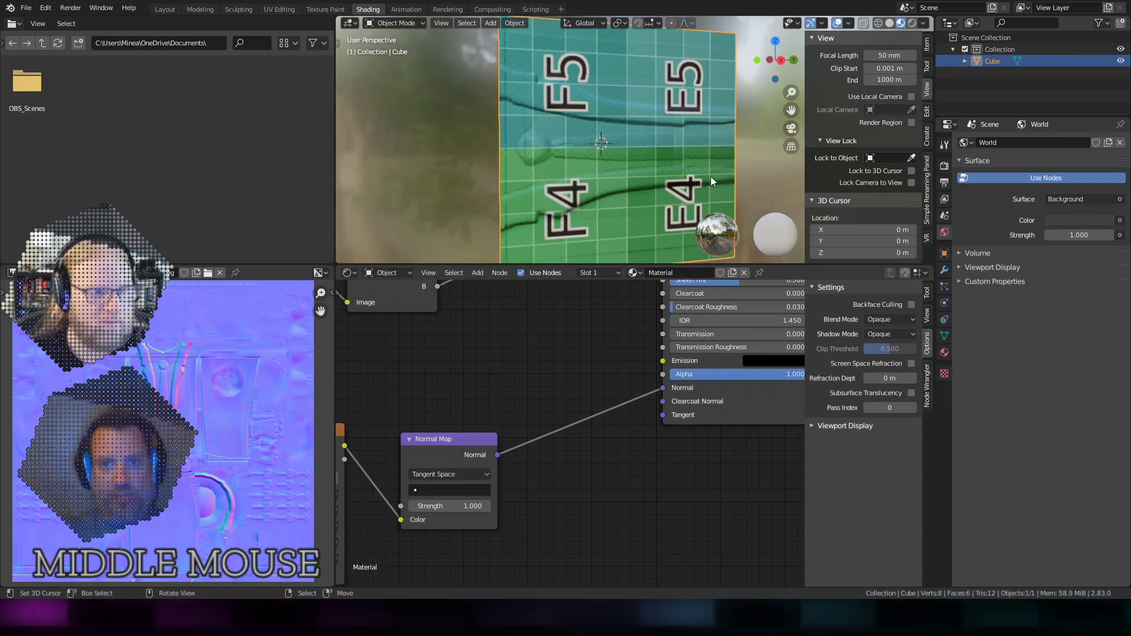
{"action": "middle_click_drag", "start_coordinate": [710, 176], "coordinate": [624, 171]}
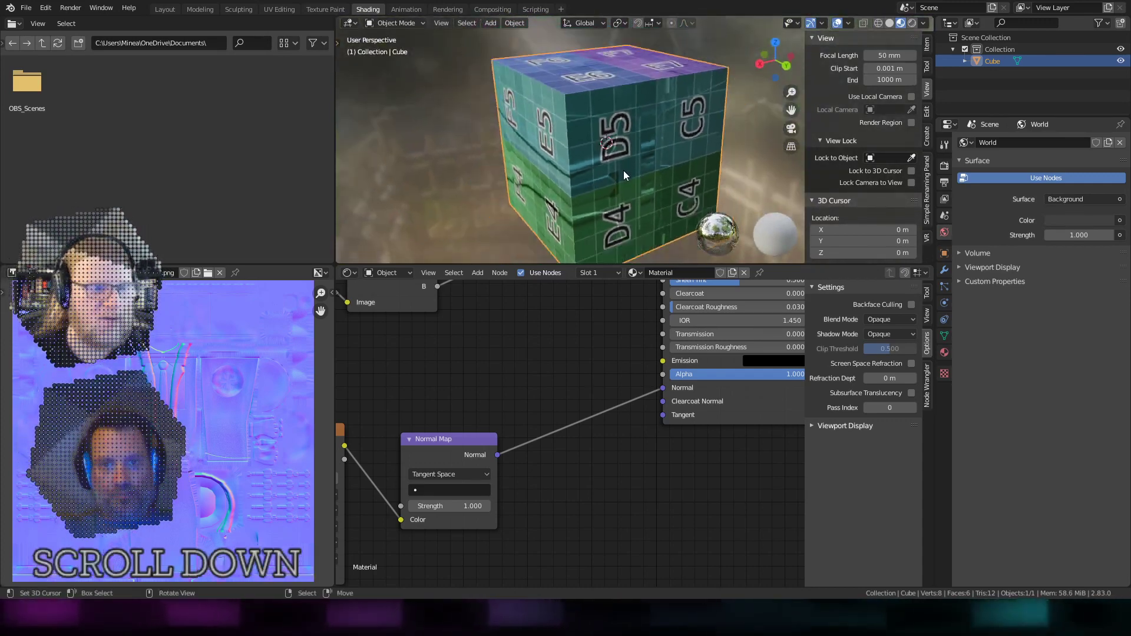
{"action": "scroll", "coordinate": [623, 171], "scroll_direction": "up", "scroll_amount": 2}
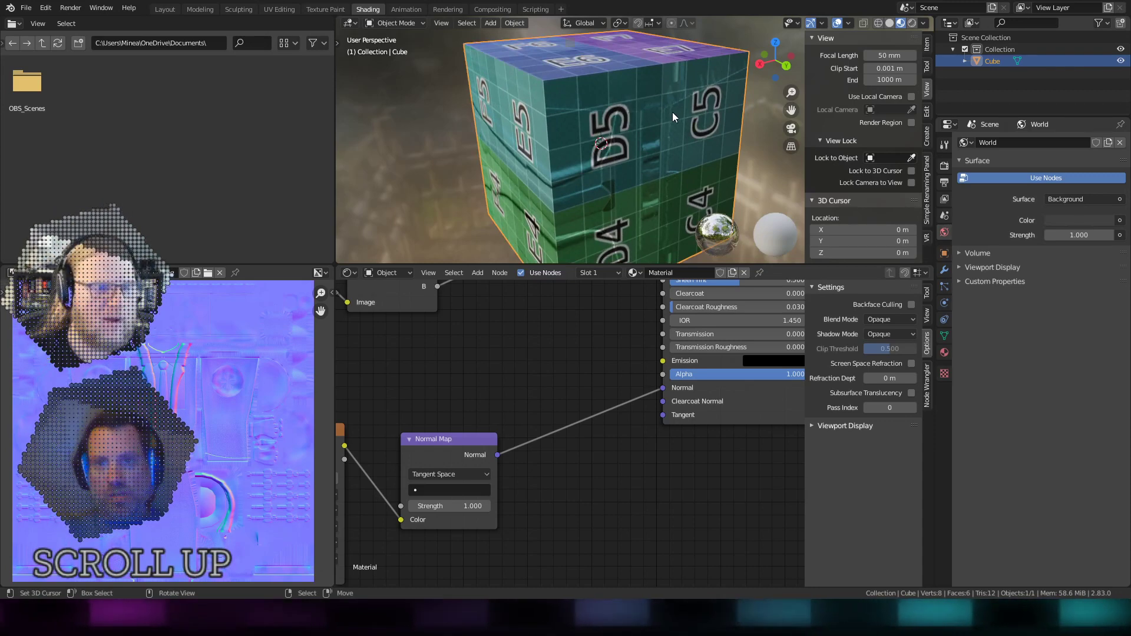
{"action": "scroll", "coordinate": [624, 190], "scroll_direction": "down", "scroll_amount": 3}
Step: Add a point light to the scene and enable Scene World lighting in the viewport shading
{"action": "key", "text": "shift+a"}
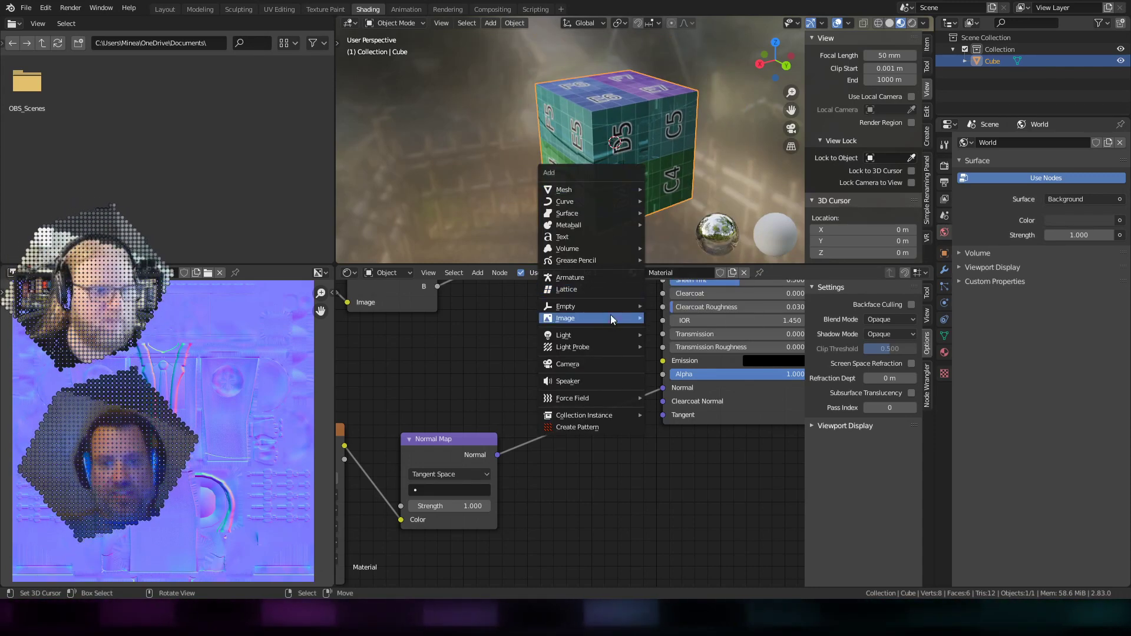
{"action": "mouse_move", "coordinate": [608, 334]}
{"action": "left_click", "coordinate": [669, 335]}
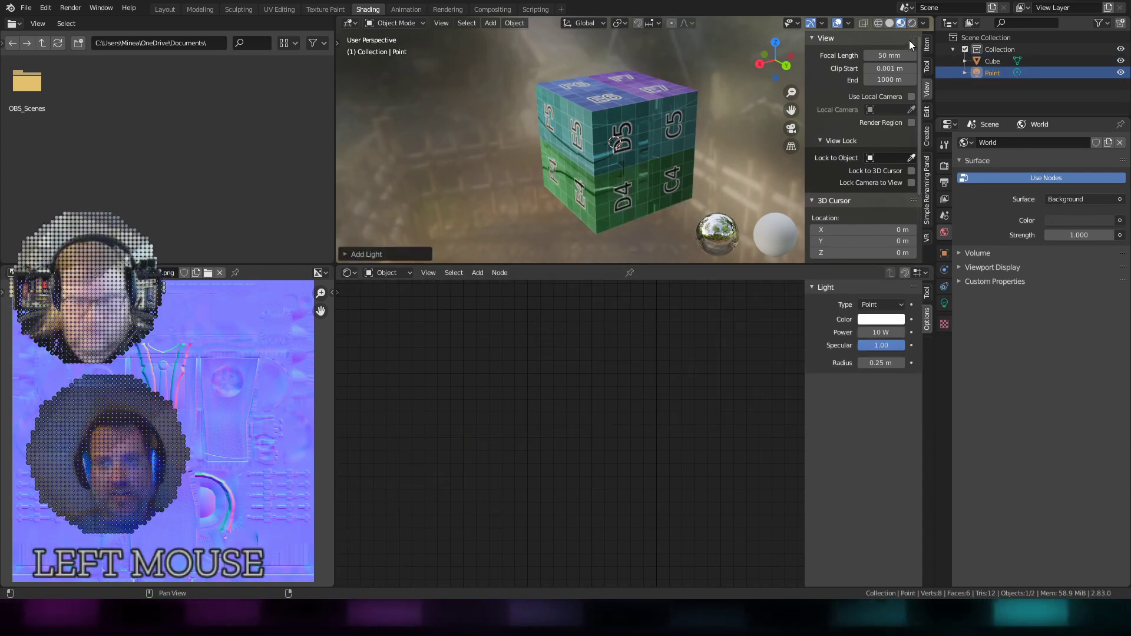
{"action": "left_click", "coordinate": [923, 22]}
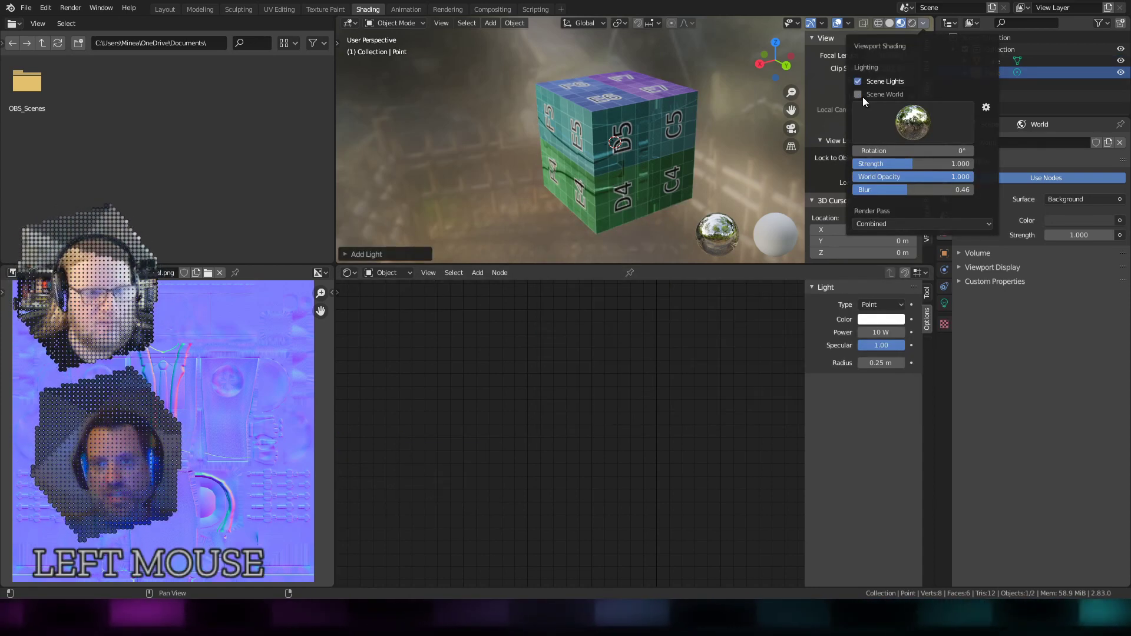
{"action": "left_click", "coordinate": [859, 94]}
Step: Move the point light out of the cube in the horizontal plane and settle it in front of the C4 square
{"action": "middle_click_drag", "start_coordinate": [710, 168], "coordinate": [621, 147], "text": "shift"}
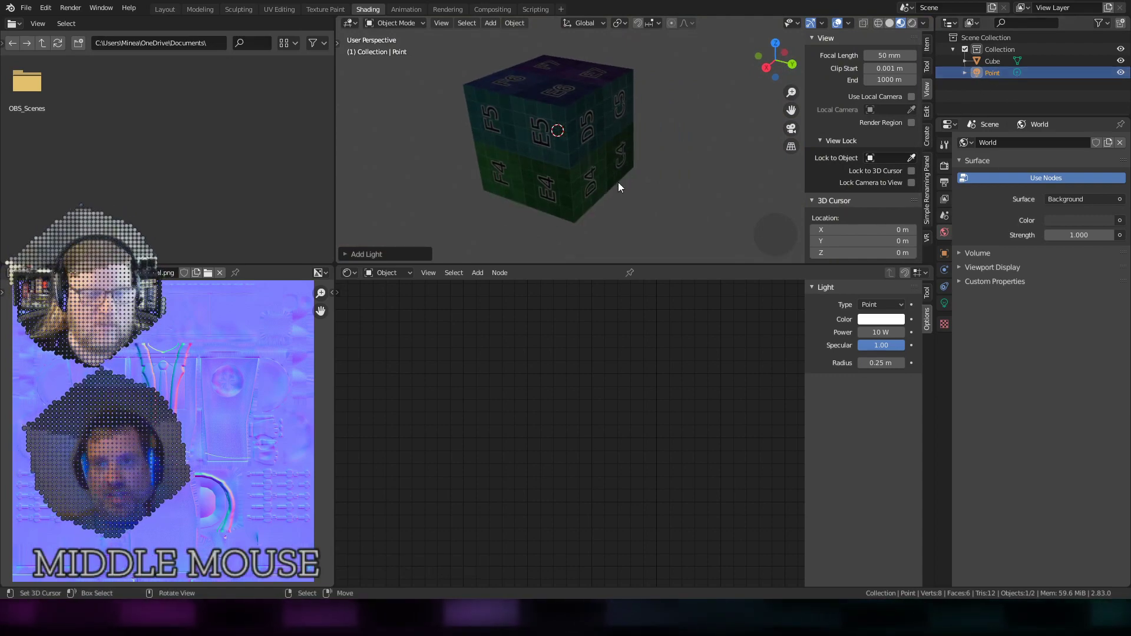
{"action": "key", "text": "g"}
{"action": "key", "text": "shift+z"}
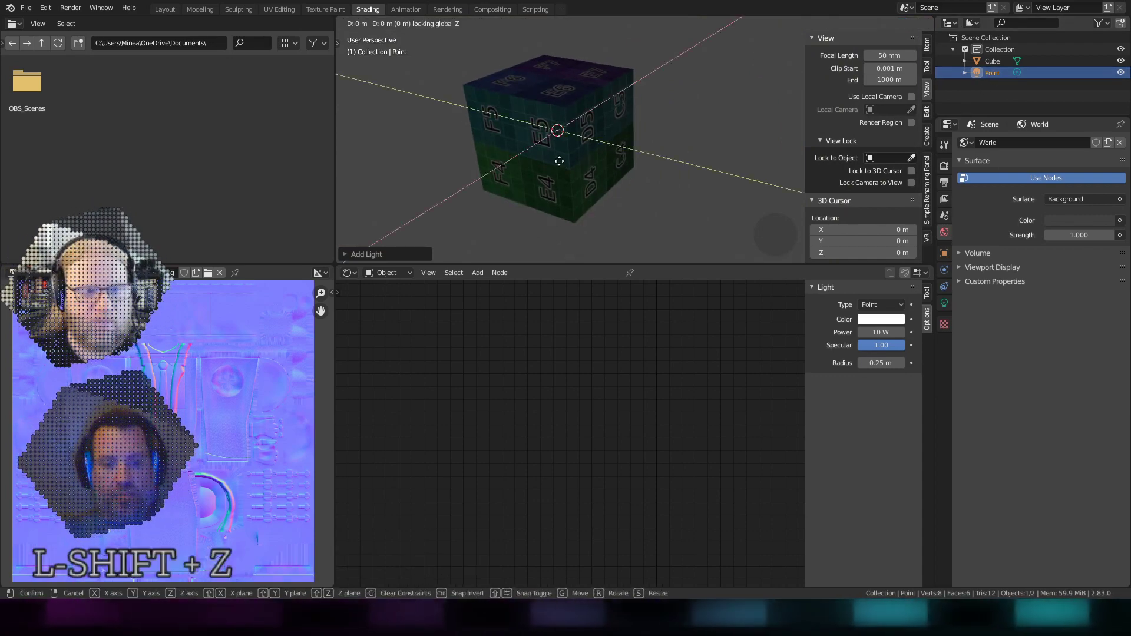
{"action": "left_click", "coordinate": [622, 196]}
{"action": "scroll", "coordinate": [641, 151], "scroll_direction": "up", "scroll_amount": 3}
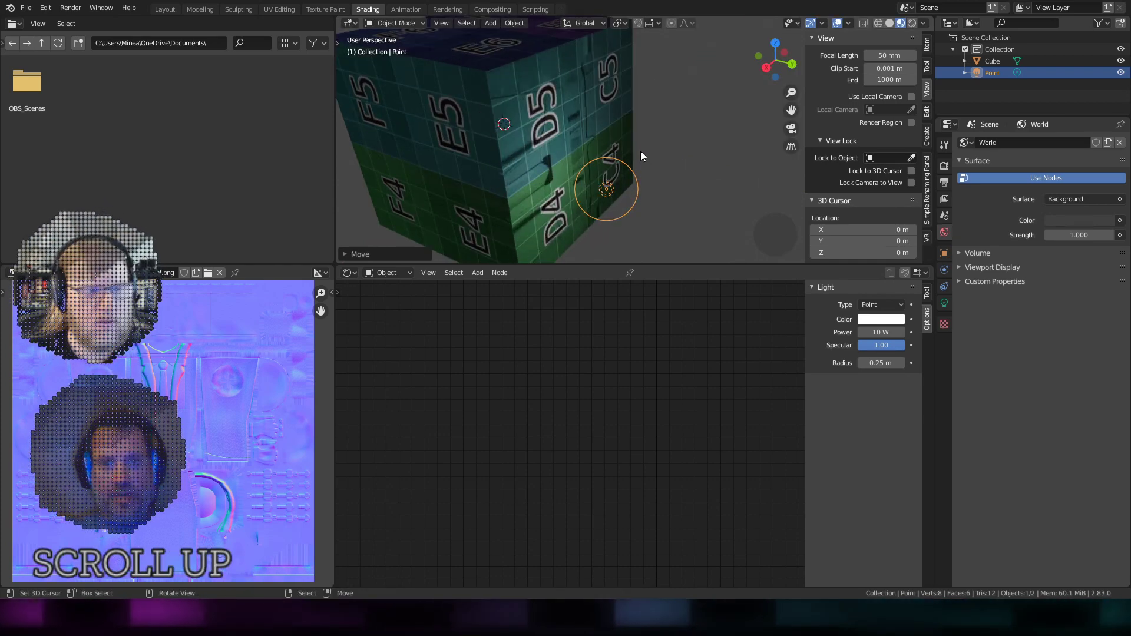
{"action": "mouse_move", "coordinate": [641, 151]}
{"action": "middle_mouse_down"}
{"action": "mouse_move", "coordinate": [603, 145]}
{"action": "mouse_move", "coordinate": [659, 151]}
{"action": "middle_mouse_up"}
{"action": "key", "text": "g"}
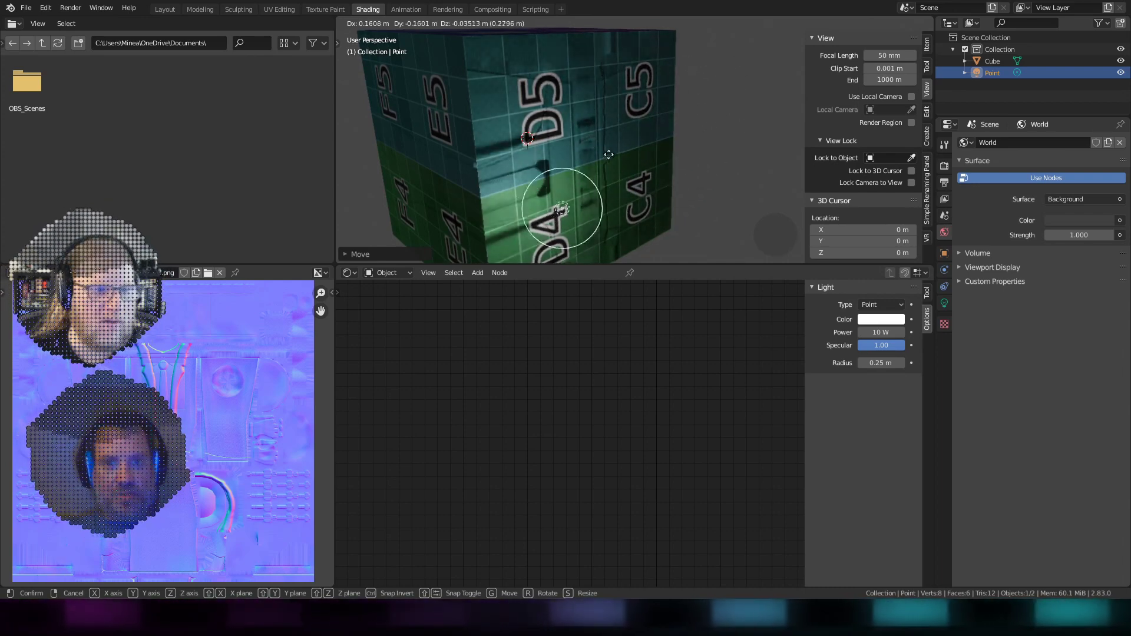
{"action": "left_click", "coordinate": [649, 148]}
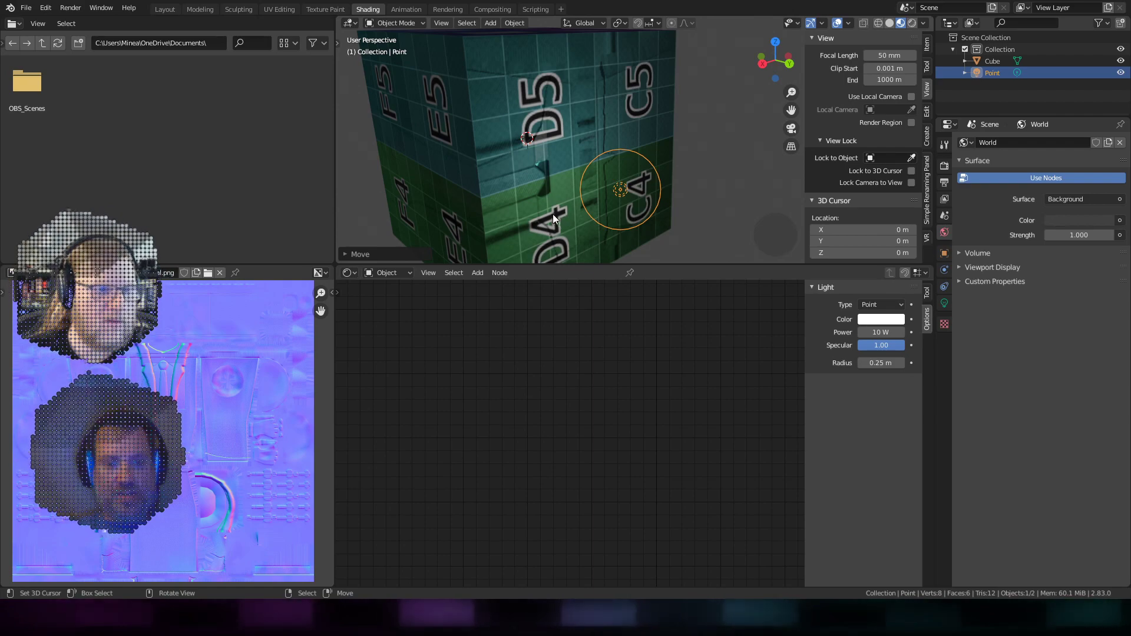
Step: Maximize the 3D viewport and shift the point light horizontally, locking Z, to sit between the D4 and C4 squares
{"action": "key", "text": "ctrl+space"}
{"action": "middle_click_drag", "start_coordinate": [406, 440], "coordinate": [490, 383], "text": "shift"}
{"action": "scroll", "coordinate": [494, 362], "scroll_direction": "up", "scroll_amount": 4}
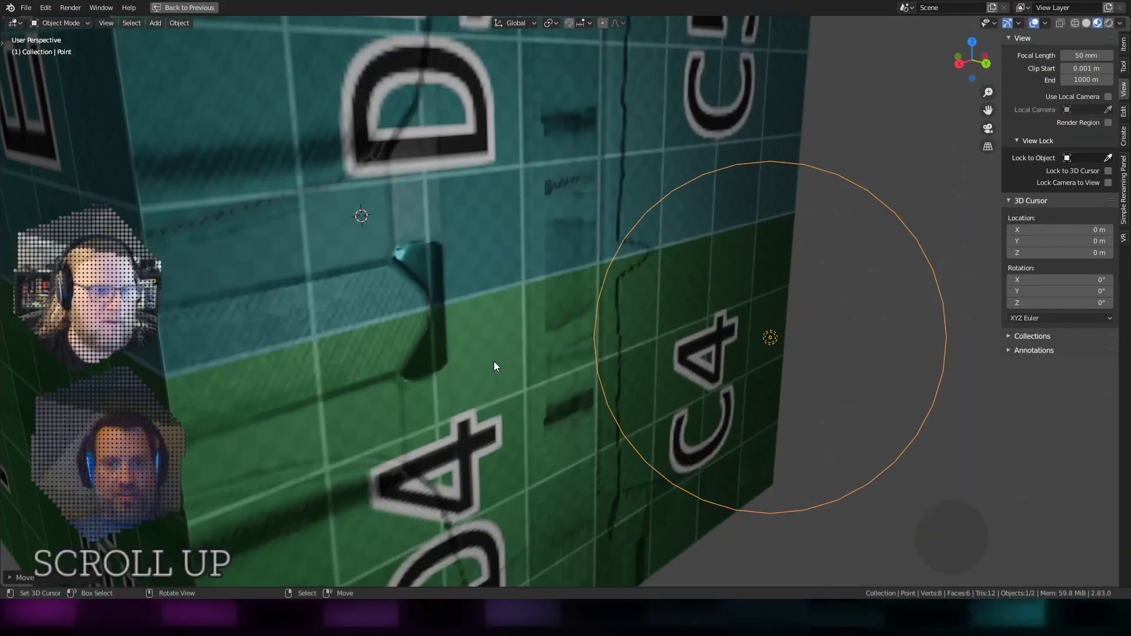
{"action": "key", "text": "g"}
{"action": "key", "text": "shift+z"}
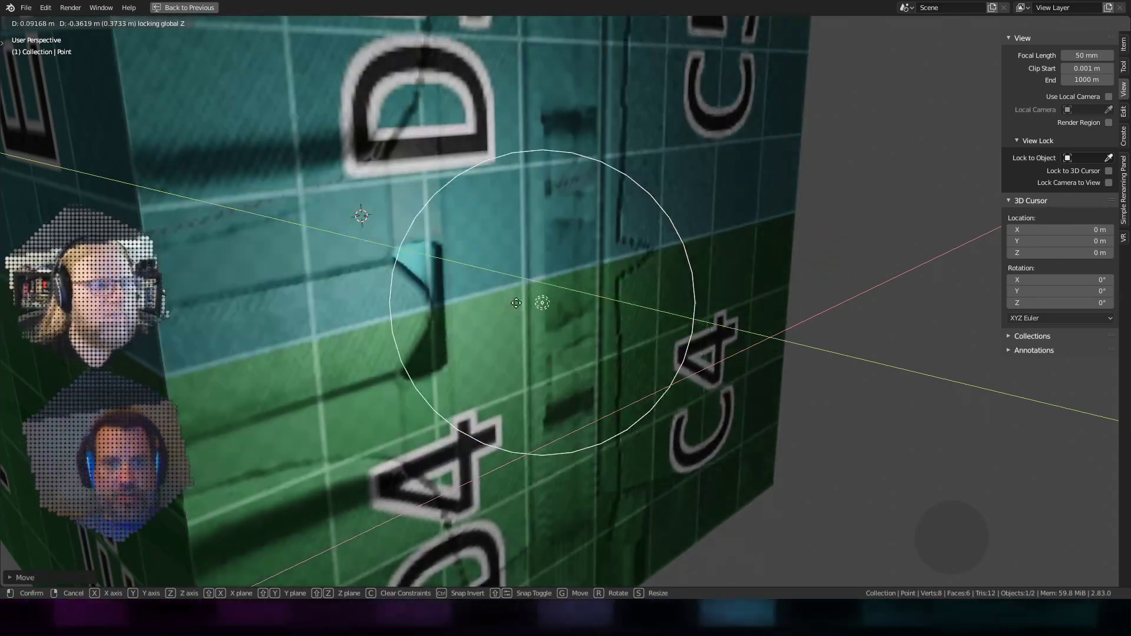
{"action": "left_click", "coordinate": [624, 274]}
Step: Try moving the point light up and down along global Z to test the normal map shading
{"action": "middle_click_drag", "start_coordinate": [624, 274], "coordinate": [735, 276]}
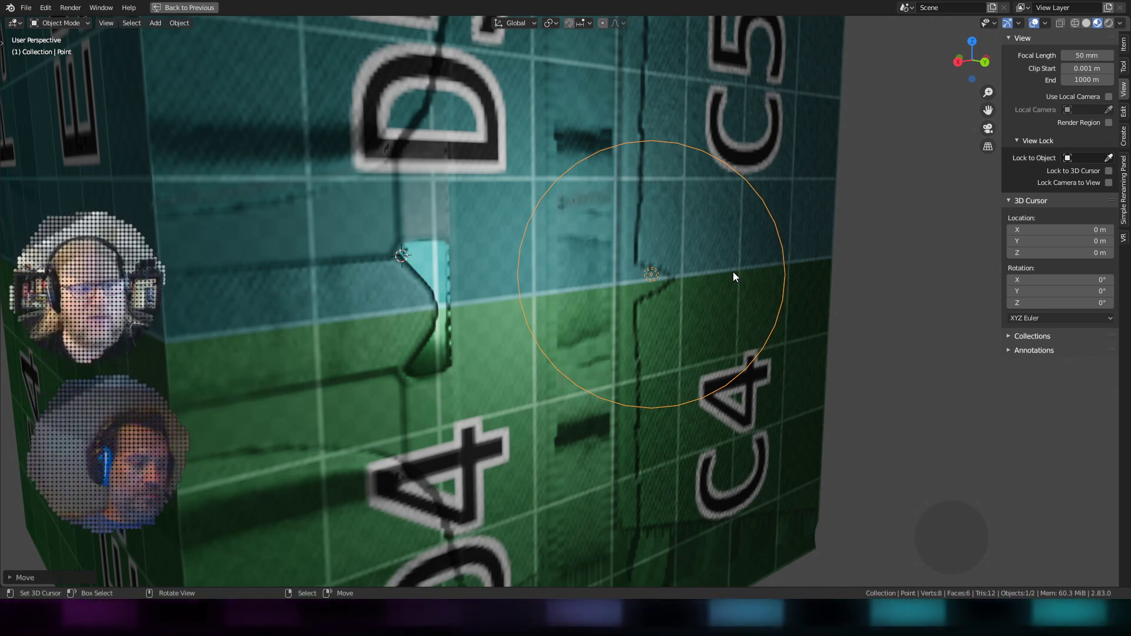
{"action": "scroll", "coordinate": [716, 277], "scroll_direction": "down", "scroll_amount": 5}
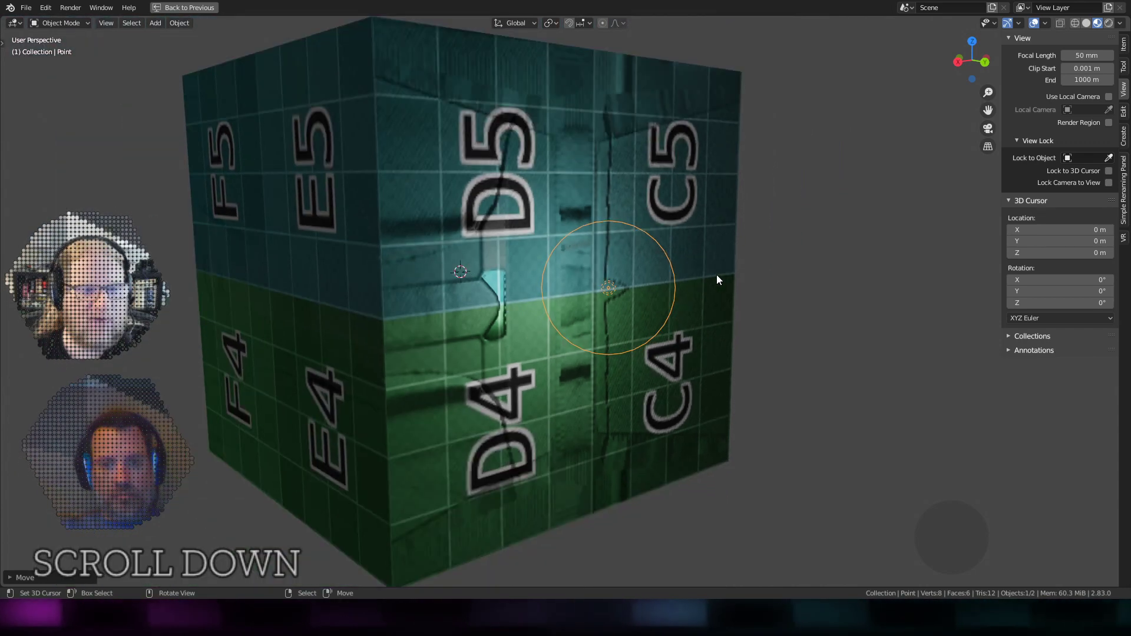
{"action": "middle_click_drag", "start_coordinate": [717, 277], "coordinate": [722, 202]}
{"action": "key", "text": "g"}
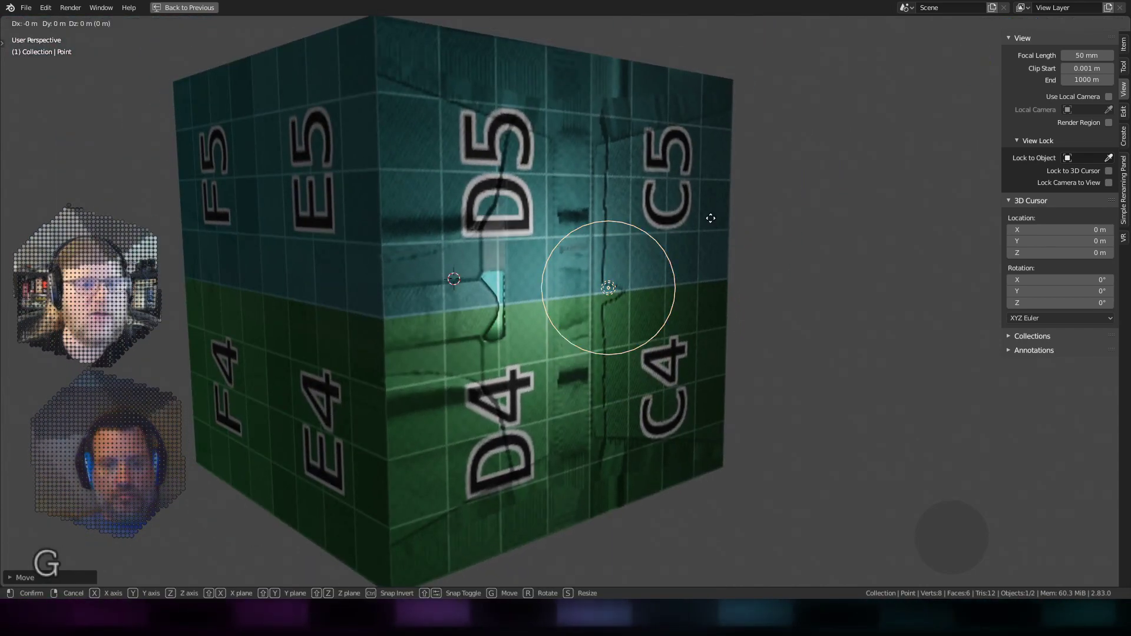
{"action": "key", "text": "z"}
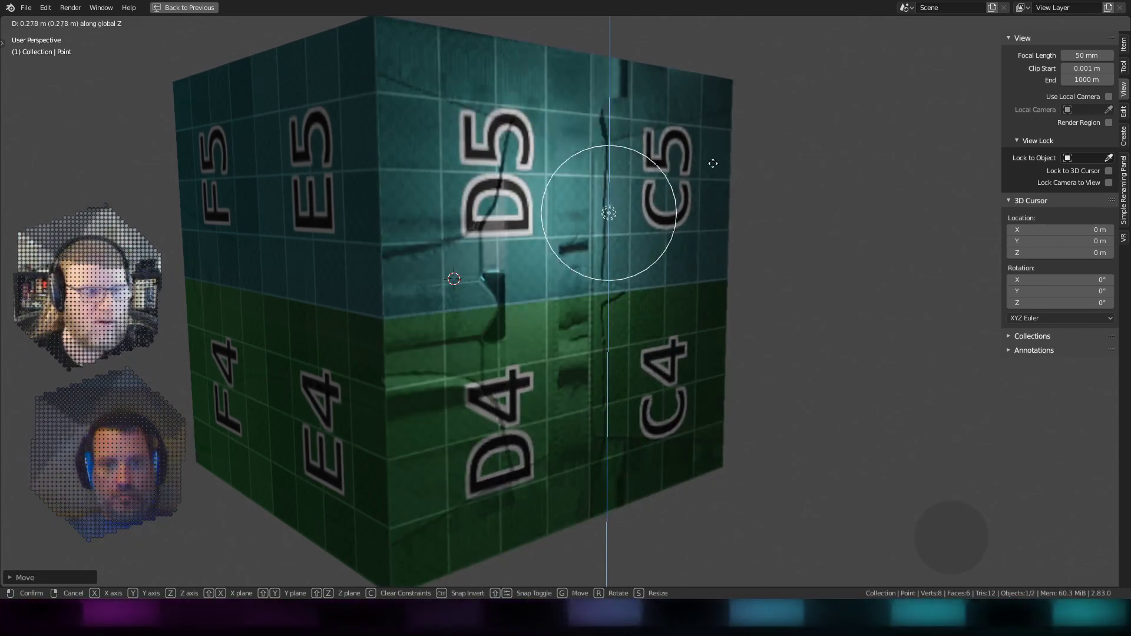
{"action": "right_click", "coordinate": [731, 311]}
Step: Restore the full Shading layout and select the cube to show its material nodes
{"action": "key", "text": "ctrl+space"}
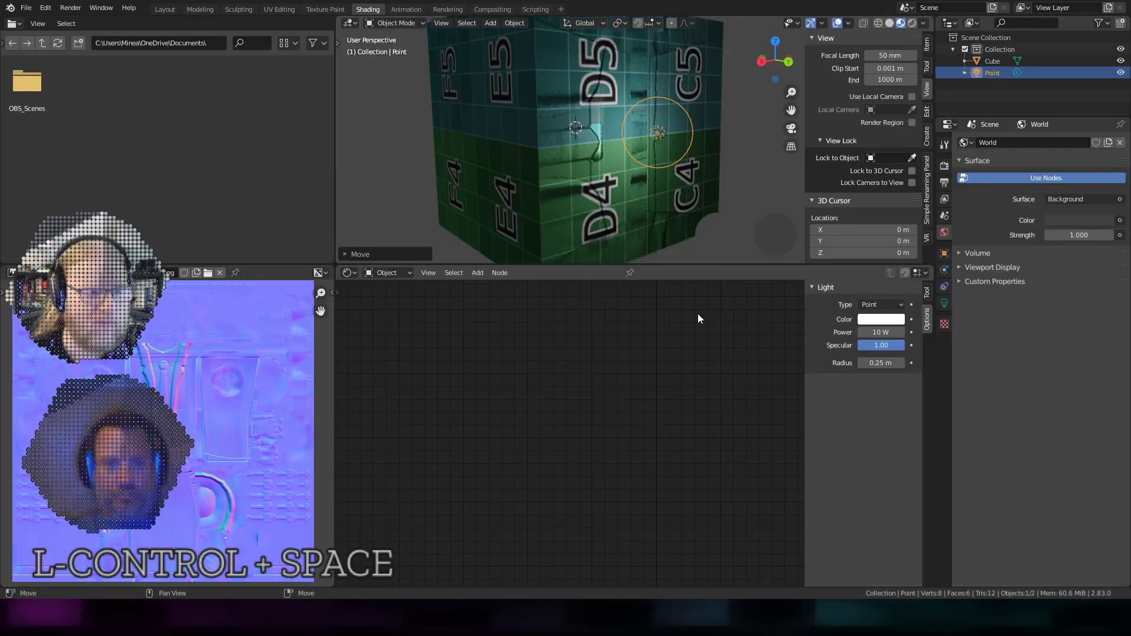
{"action": "scroll", "coordinate": [530, 387], "scroll_direction": "down", "scroll_amount": 2}
{"action": "scroll", "coordinate": [530, 387], "scroll_direction": "up", "scroll_amount": 1}
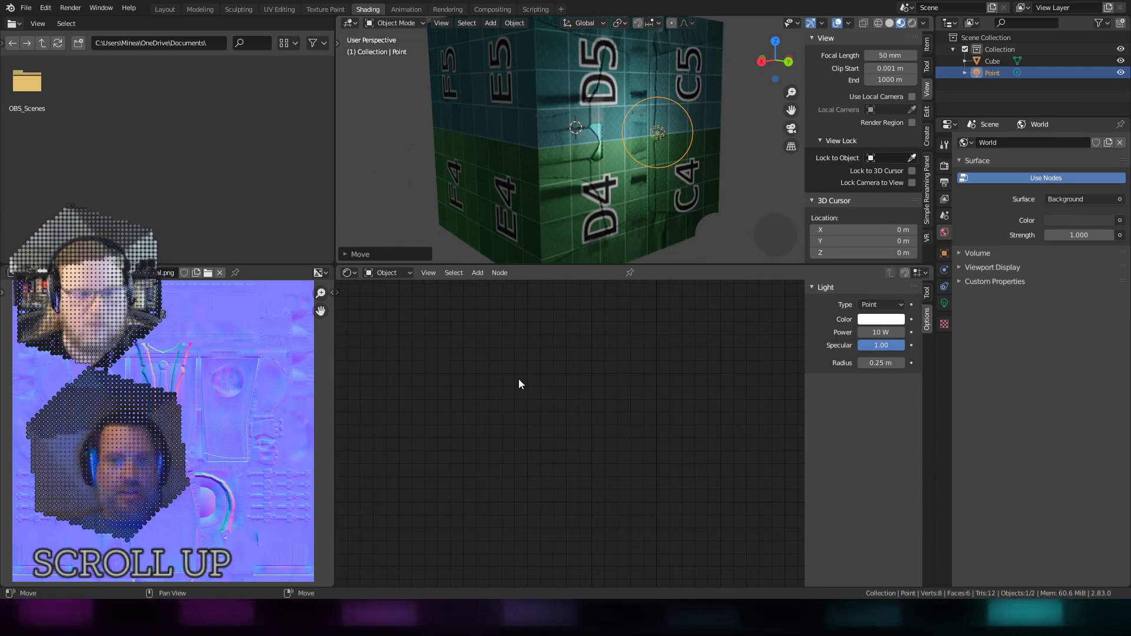
{"action": "scroll", "coordinate": [520, 367], "scroll_direction": "down", "scroll_amount": 2}
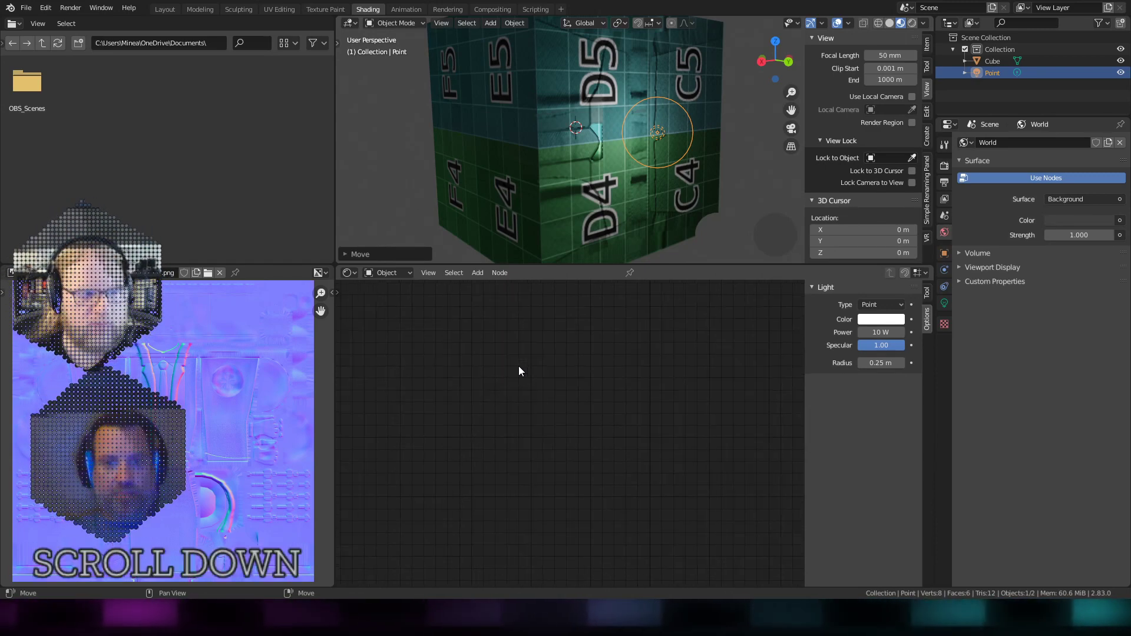
{"action": "scroll", "coordinate": [523, 368], "scroll_direction": "up", "scroll_amount": 1}
{"action": "right_click", "coordinate": [532, 108]}
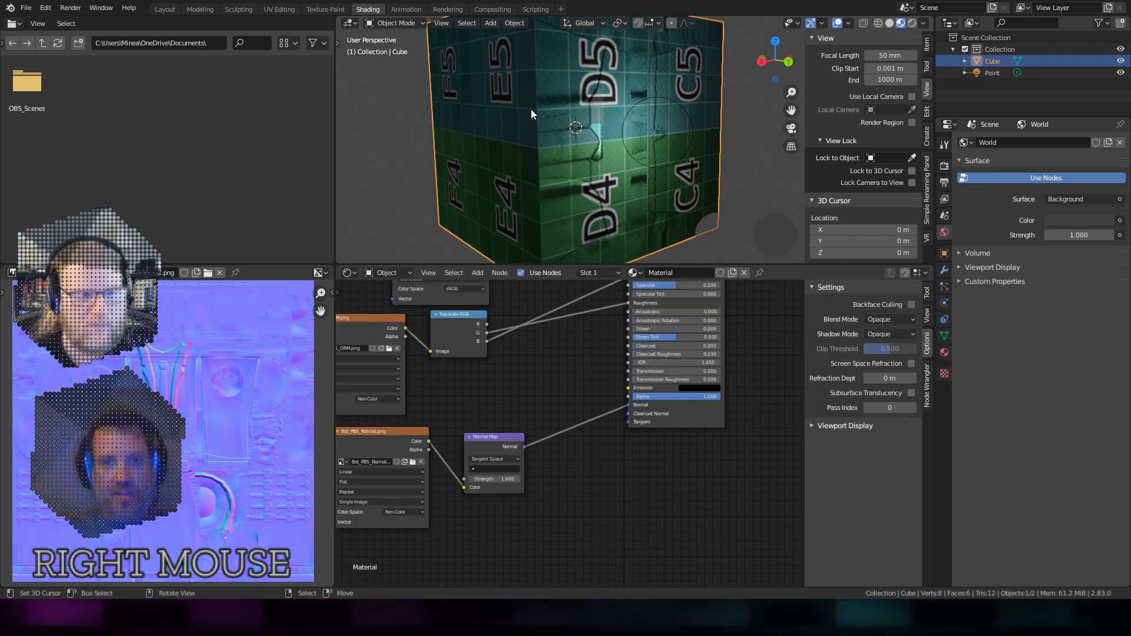
Step: Try pulling a link out of the Separate RGB node's R output without connecting it to any input
{"action": "mouse_move", "coordinate": [565, 450]}
{"action": "middle_mouse_down", "text": "shift"}
{"action": "mouse_move", "coordinate": [554, 385]}
{"action": "mouse_move", "coordinate": [566, 472]}
{"action": "middle_mouse_up", "text": "shift"}
{"action": "scroll", "coordinate": [566, 472], "scroll_direction": "up", "scroll_amount": 2}
{"action": "scroll", "coordinate": [569, 470], "scroll_direction": "up", "scroll_amount": 1}
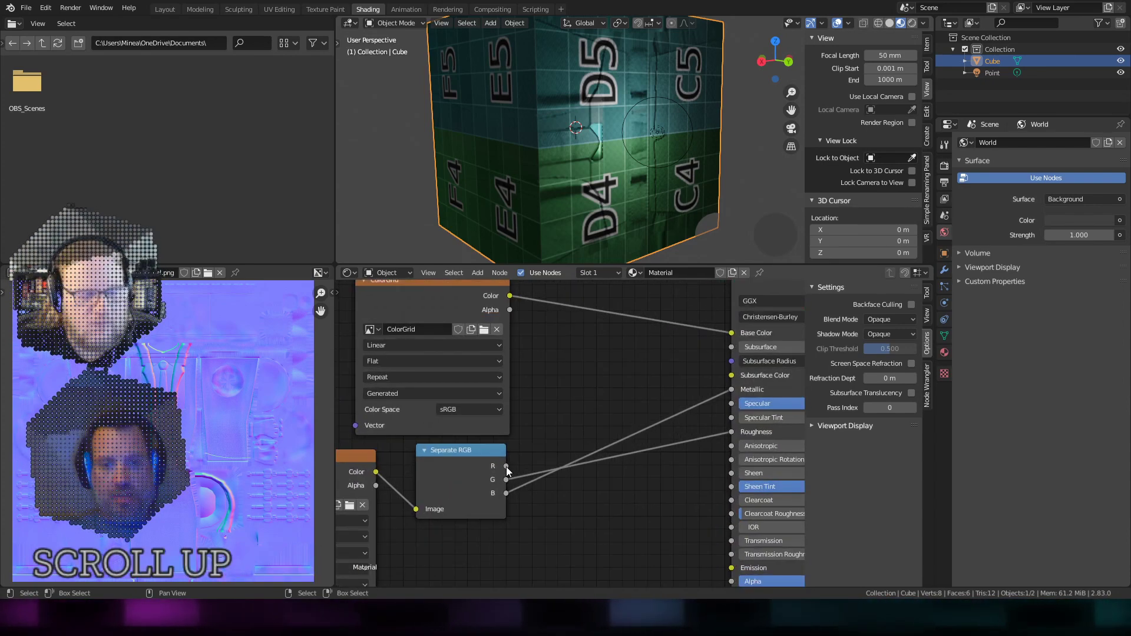
{"action": "left_click_drag", "start_coordinate": [507, 466], "coordinate": [575, 412]}
{"action": "scroll", "coordinate": [578, 421], "scroll_direction": "down", "scroll_amount": 3}
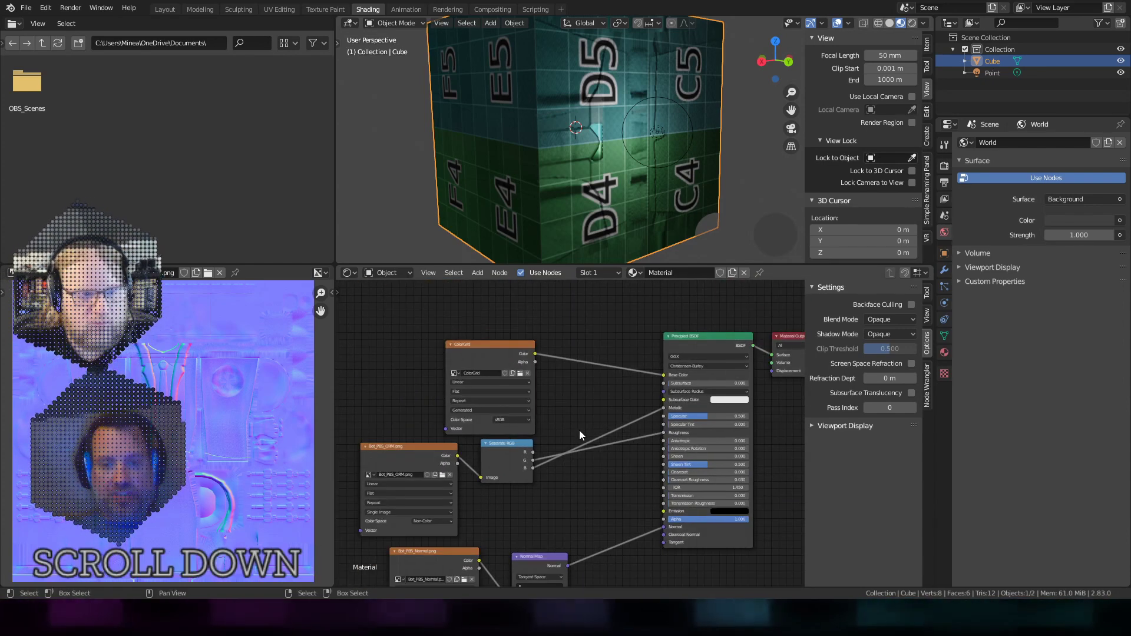
{"action": "middle_click_drag", "start_coordinate": [594, 488], "coordinate": [579, 468], "text": "shift"}
{"action": "scroll", "coordinate": [580, 466], "scroll_direction": "up", "scroll_amount": 2}
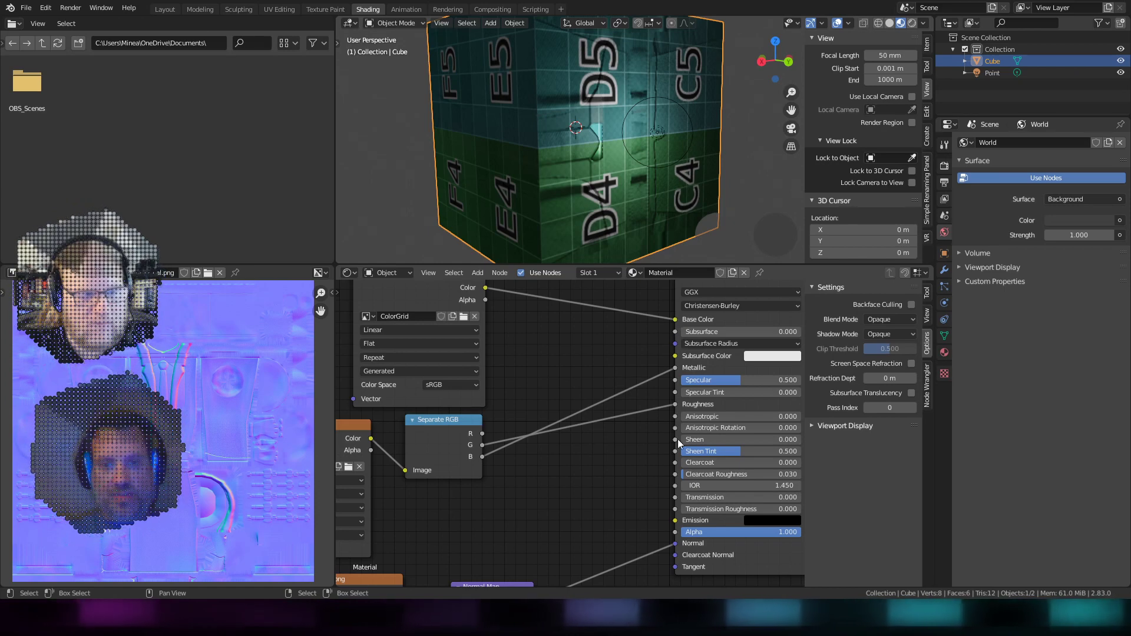
{"action": "left_click_drag", "start_coordinate": [483, 433], "coordinate": [577, 356]}
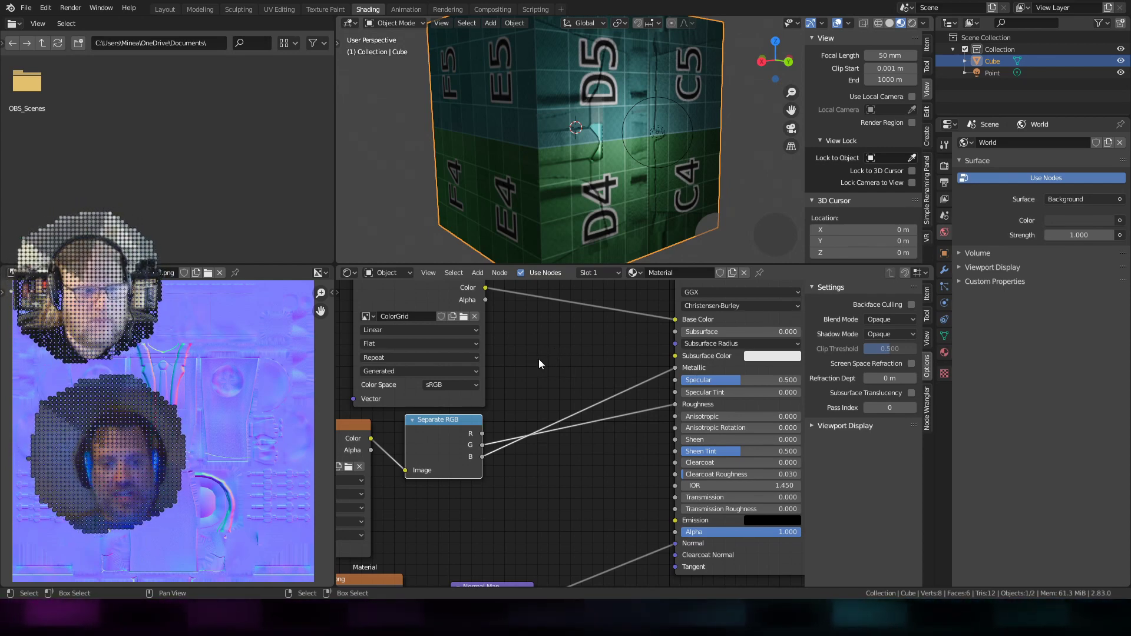
Step: Add a glTF Settings node and place it between the ColorGrid texture and the Principled BSDF, above the Separate RGB links
{"action": "key", "text": "q"}
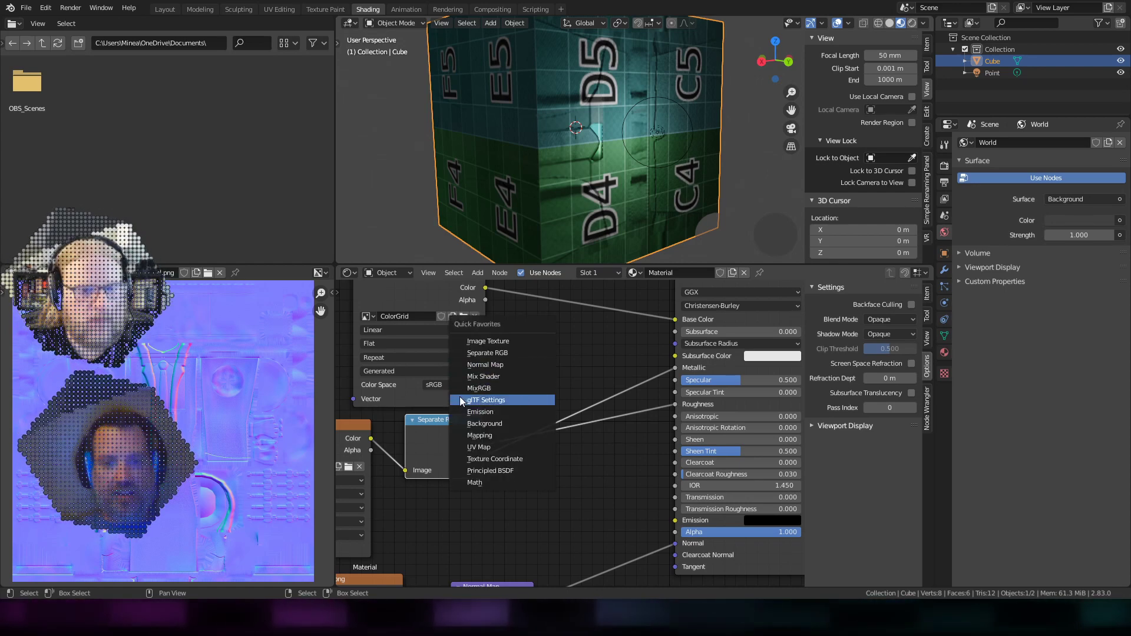
{"action": "left_click", "coordinate": [479, 400]}
{"action": "left_click", "coordinate": [480, 386]}
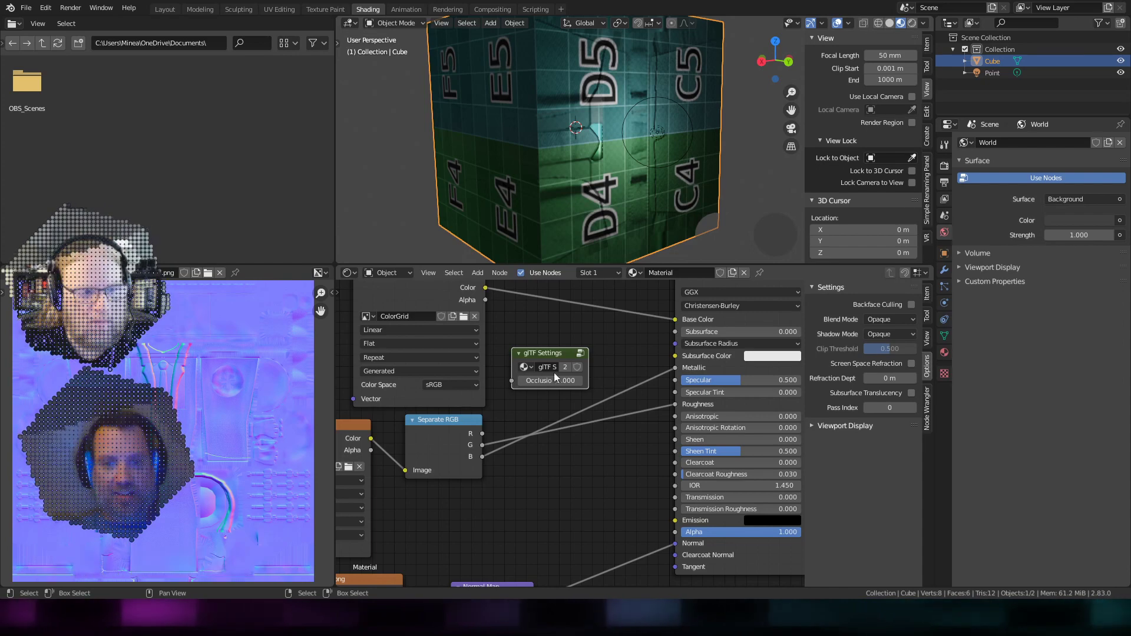
{"action": "left_click_drag", "start_coordinate": [546, 356], "coordinate": [563, 351]}
{"action": "scroll", "coordinate": [564, 351], "scroll_direction": "up", "scroll_amount": 2}
{"action": "scroll", "coordinate": [564, 351], "scroll_direction": "up", "scroll_amount": 1}
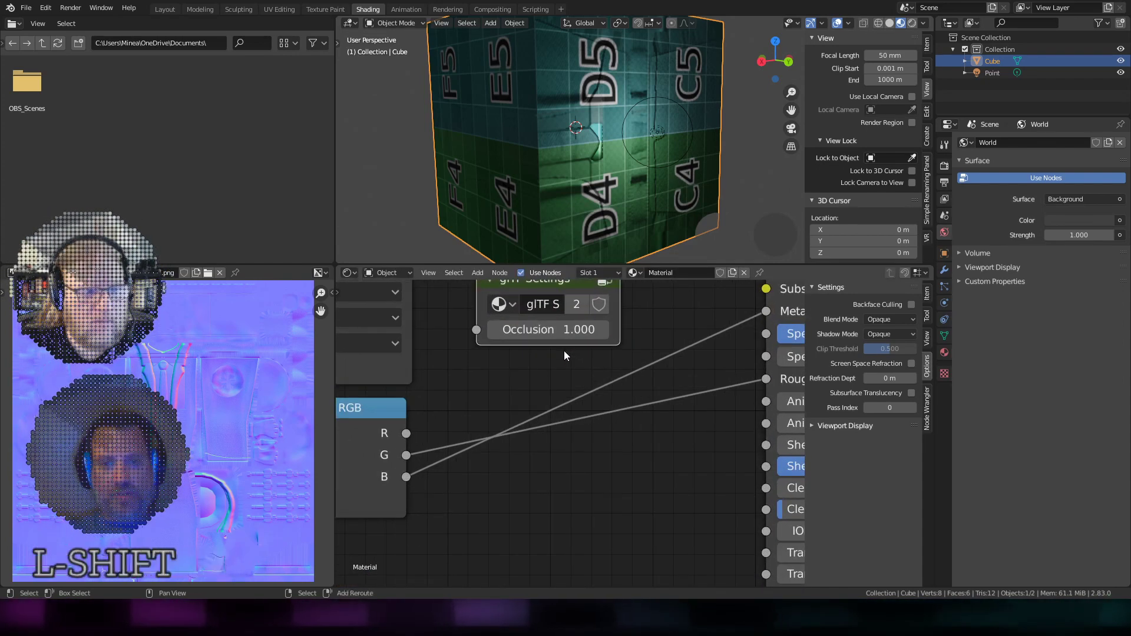
Step: Group the three image textures with the Separate RGB and Normal Map nodes into one node group, and return to the parent material tree
{"action": "middle_click_drag", "start_coordinate": [563, 351], "coordinate": [538, 414], "text": "shift"}
{"action": "scroll", "coordinate": [570, 467], "scroll_direction": "up", "scroll_amount": 1}
{"action": "scroll", "coordinate": [564, 461], "scroll_direction": "down", "scroll_amount": 2}
{"action": "scroll", "coordinate": [564, 461], "scroll_direction": "down", "scroll_amount": 4}
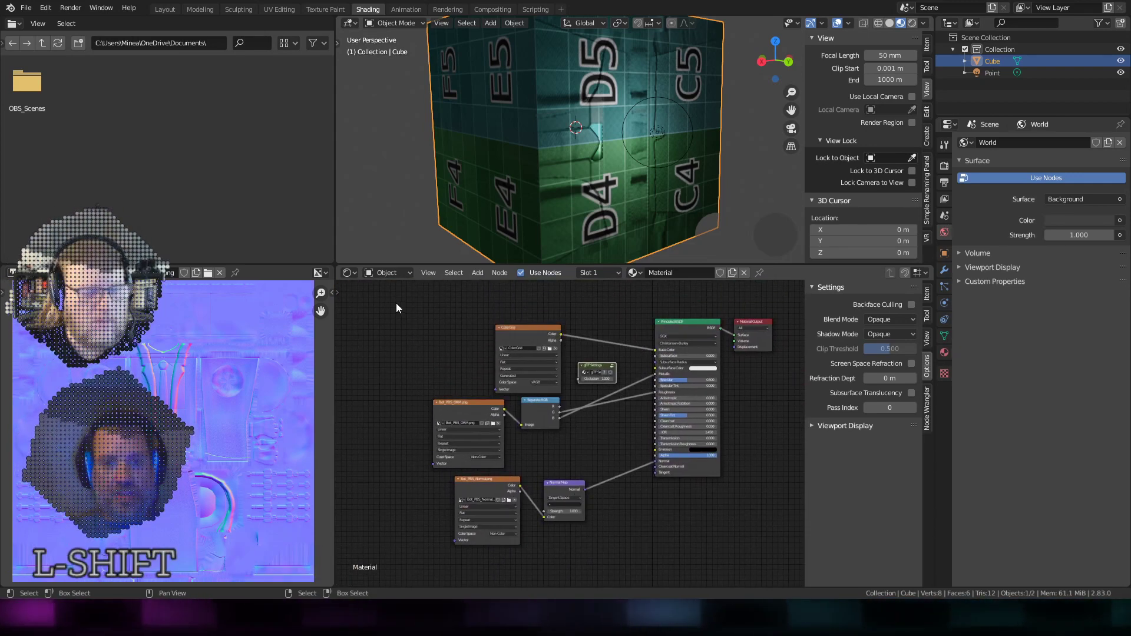
{"action": "left_click_drag", "start_coordinate": [396, 303], "coordinate": [565, 555]}
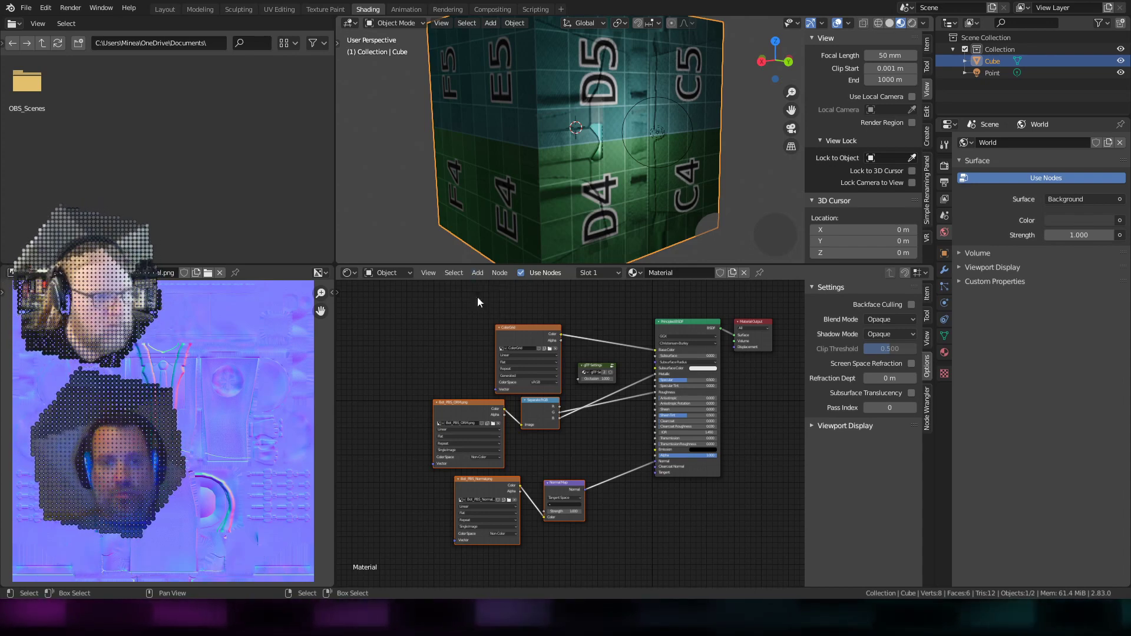
{"action": "key", "text": "ctrl+g"}
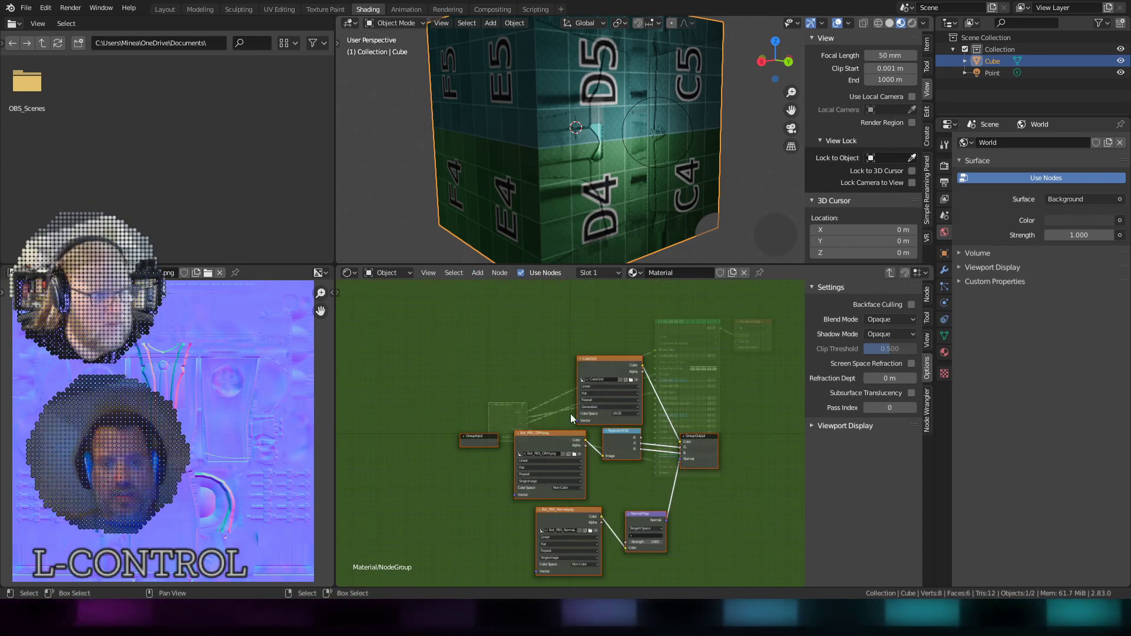
{"action": "middle_click_drag", "start_coordinate": [571, 414], "coordinate": [632, 421], "text": "shift"}
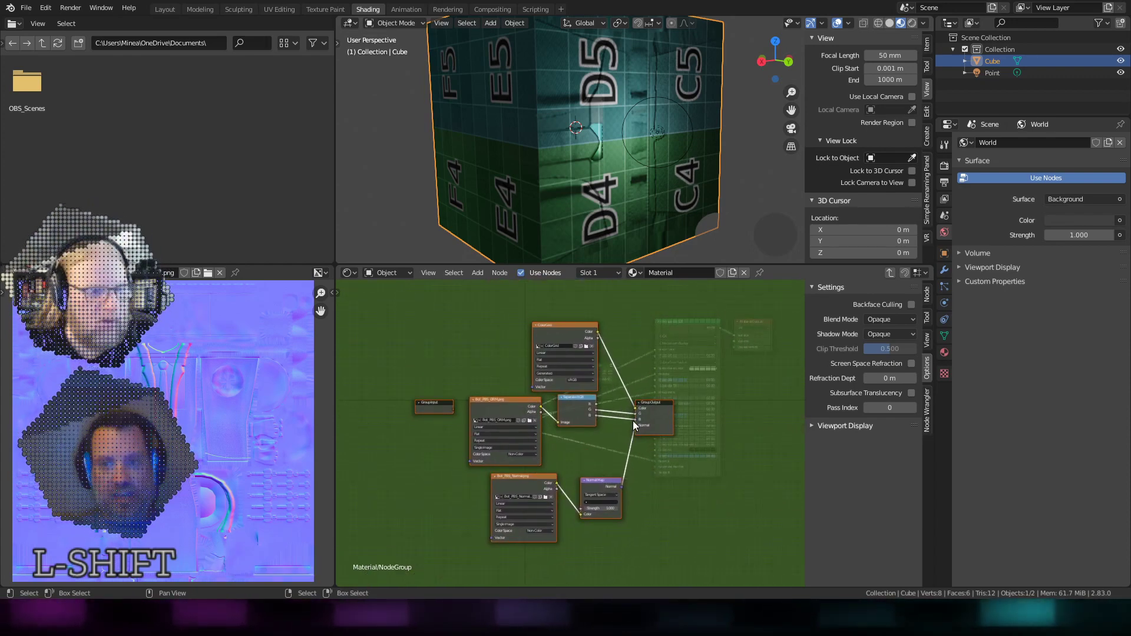
{"action": "left_click", "coordinate": [889, 272]}
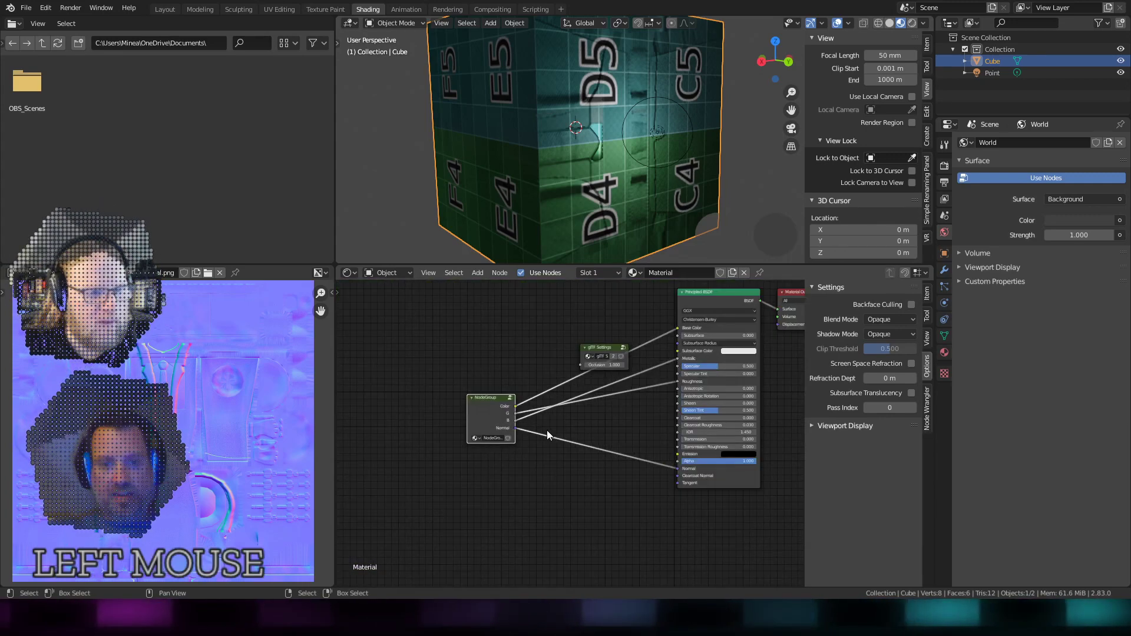
Step: Ungroup the texture node group back into its separate nodes
{"action": "scroll", "coordinate": [514, 423], "scroll_direction": "up", "scroll_amount": 4}
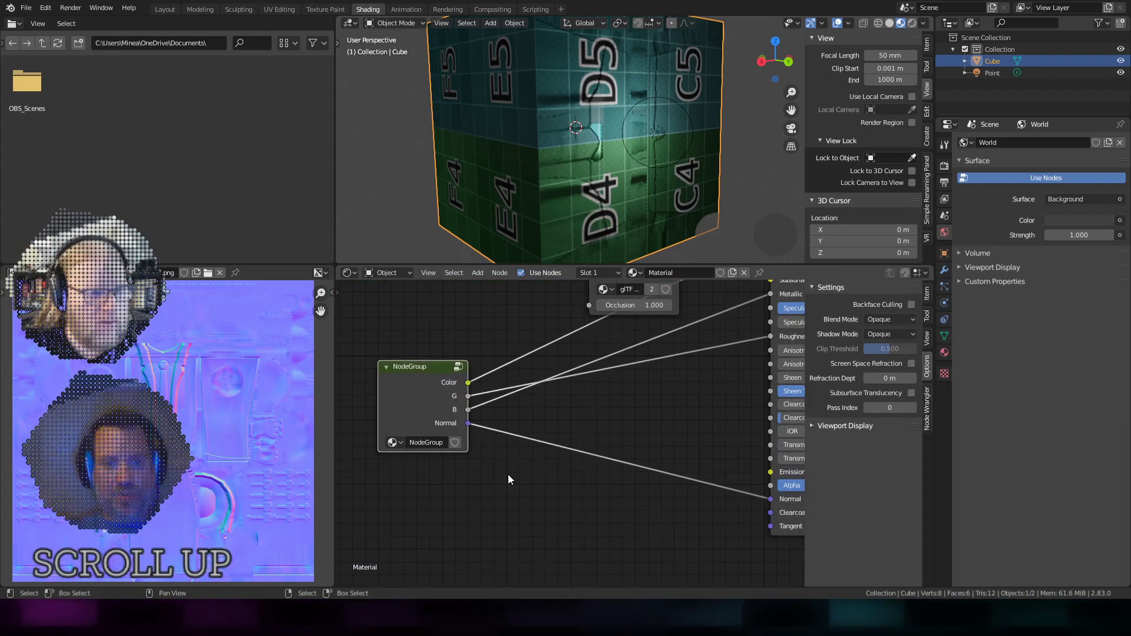
{"action": "scroll", "coordinate": [519, 465], "scroll_direction": "down", "scroll_amount": 3}
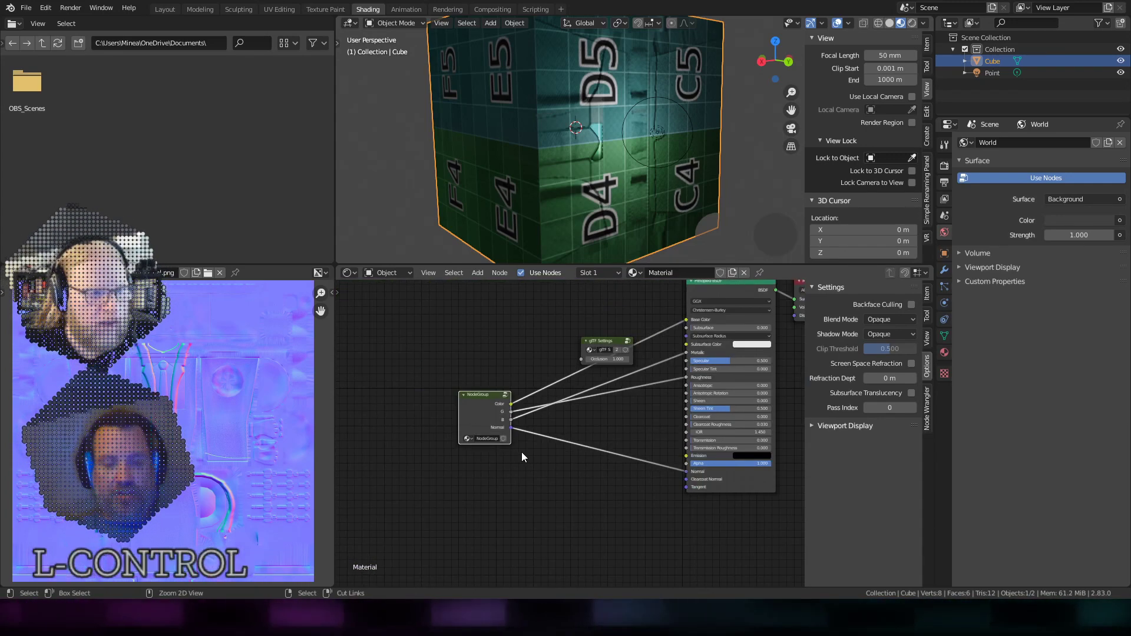
{"action": "key", "text": "ctrl+alt+g"}
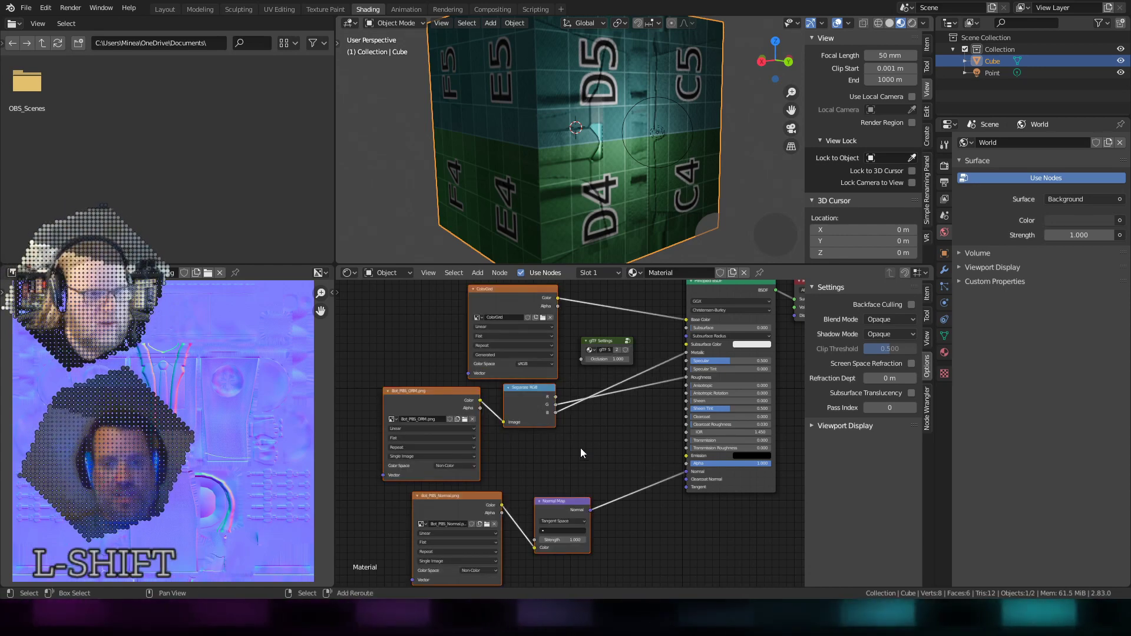
Step: Shift the glTF Settings node slightly up and to the right, between the ColorGrid texture and the Principled BSDF
{"action": "middle_click_drag", "start_coordinate": [580, 452], "coordinate": [475, 475], "text": "shift"}
{"action": "scroll", "coordinate": [522, 413], "scroll_direction": "up", "scroll_amount": 2}
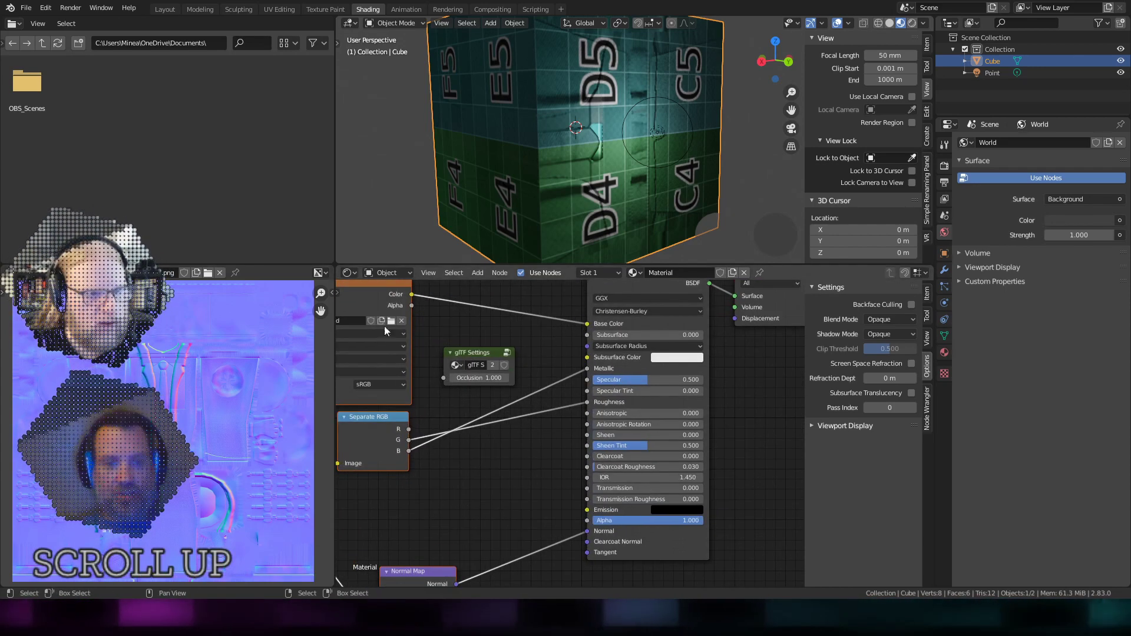
{"action": "scroll", "coordinate": [492, 449], "scroll_direction": "down", "scroll_amount": 2}
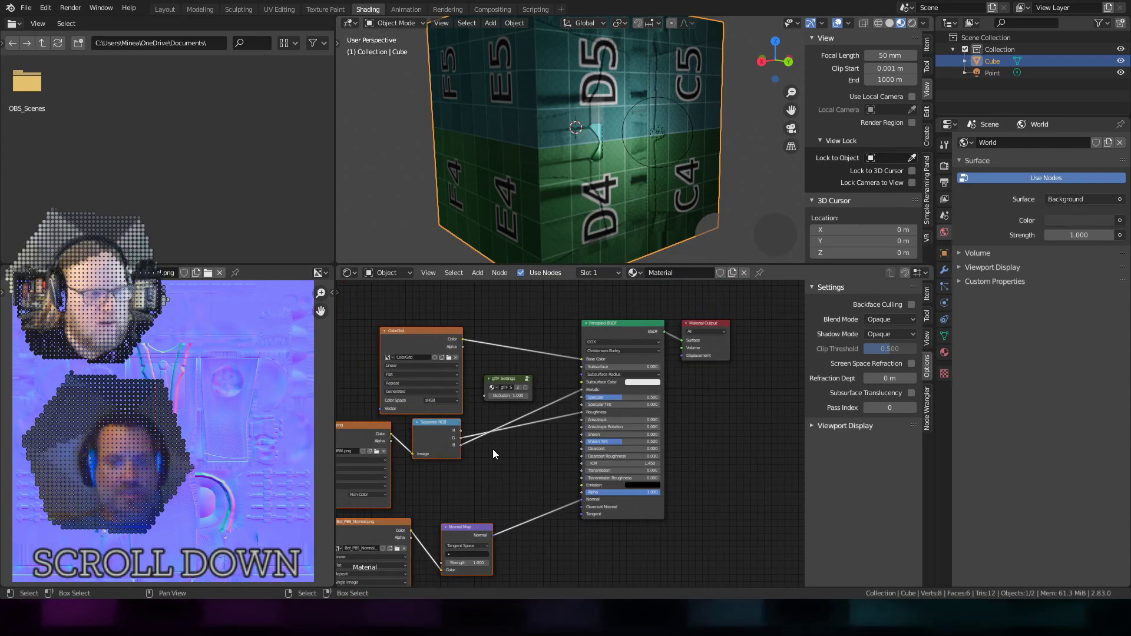
{"action": "scroll", "coordinate": [495, 463], "scroll_direction": "up", "scroll_amount": 2}
{"action": "scroll", "coordinate": [495, 463], "scroll_direction": "up", "scroll_amount": 1}
{"action": "left_click_drag", "start_coordinate": [465, 383], "coordinate": [473, 370]}
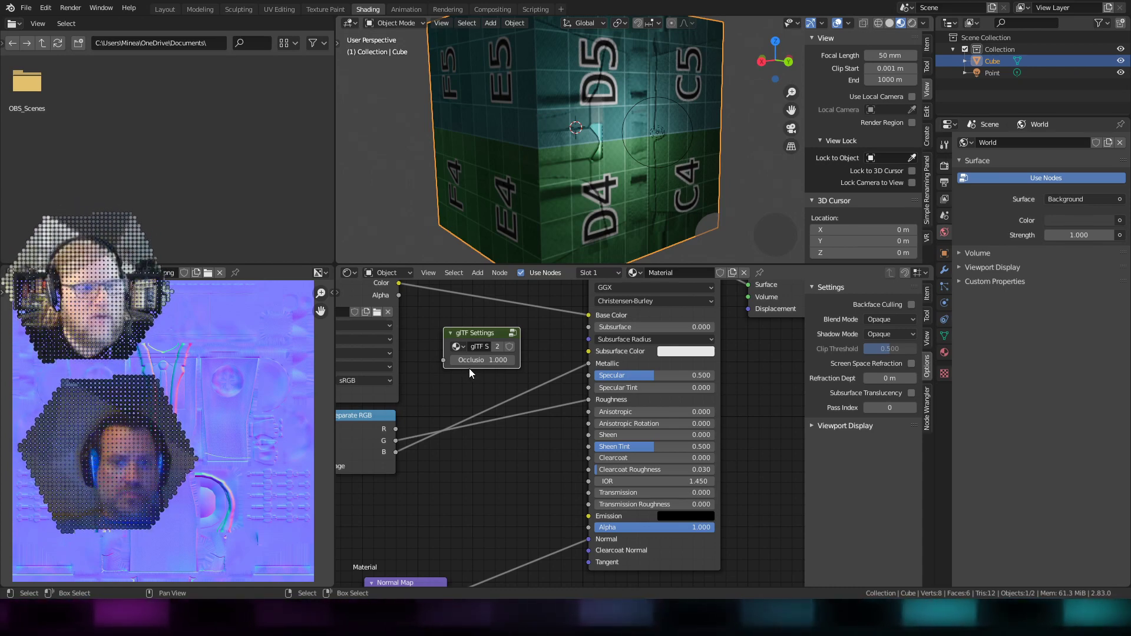
Step: Look up which node the Hubs category of addable nodes offers, and leave it without adding anything
{"action": "left_click", "coordinate": [478, 273]}
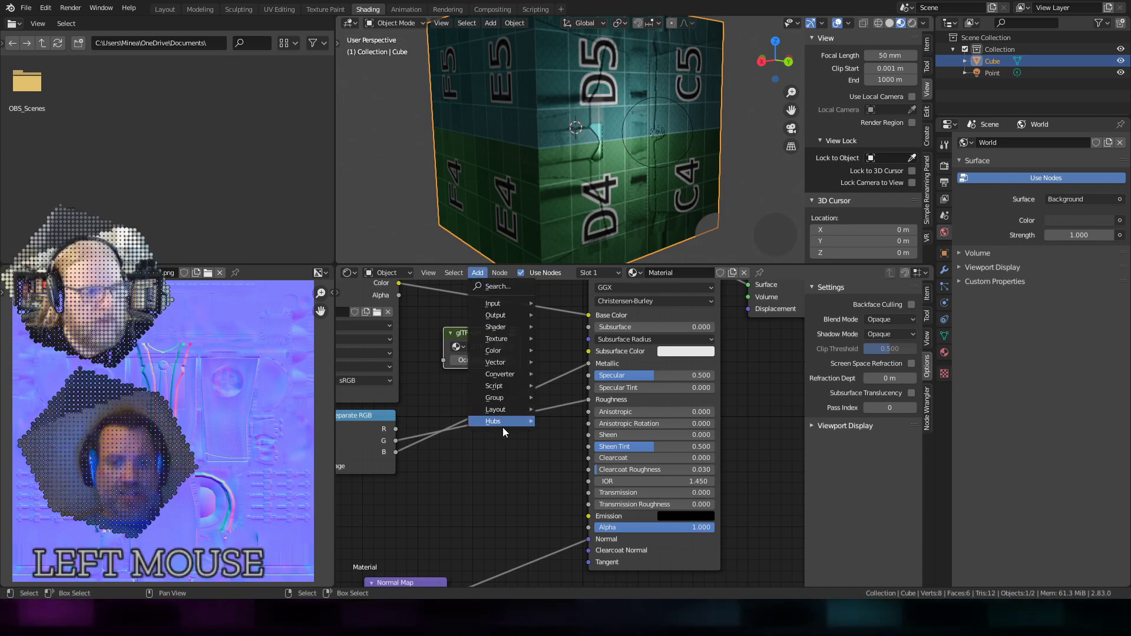
{"action": "mouse_move", "coordinate": [527, 422]}
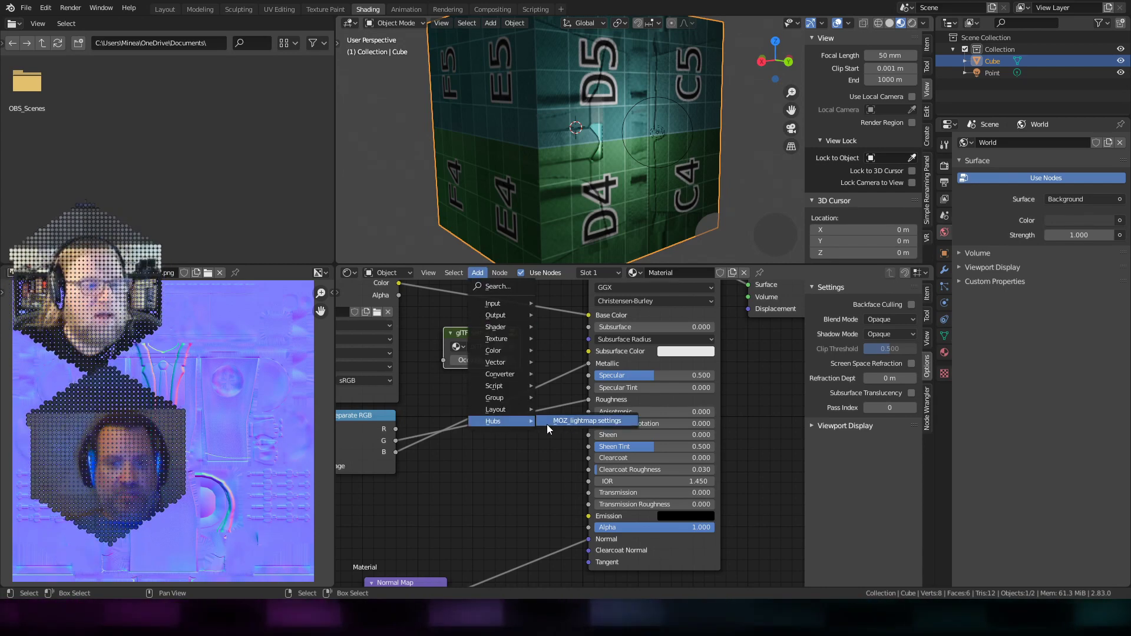
{"action": "left_click", "coordinate": [447, 471]}
{"action": "scroll", "coordinate": [507, 429], "scroll_direction": "down", "scroll_amount": 3}
{"action": "scroll", "coordinate": [508, 429], "scroll_direction": "up", "scroll_amount": 2}
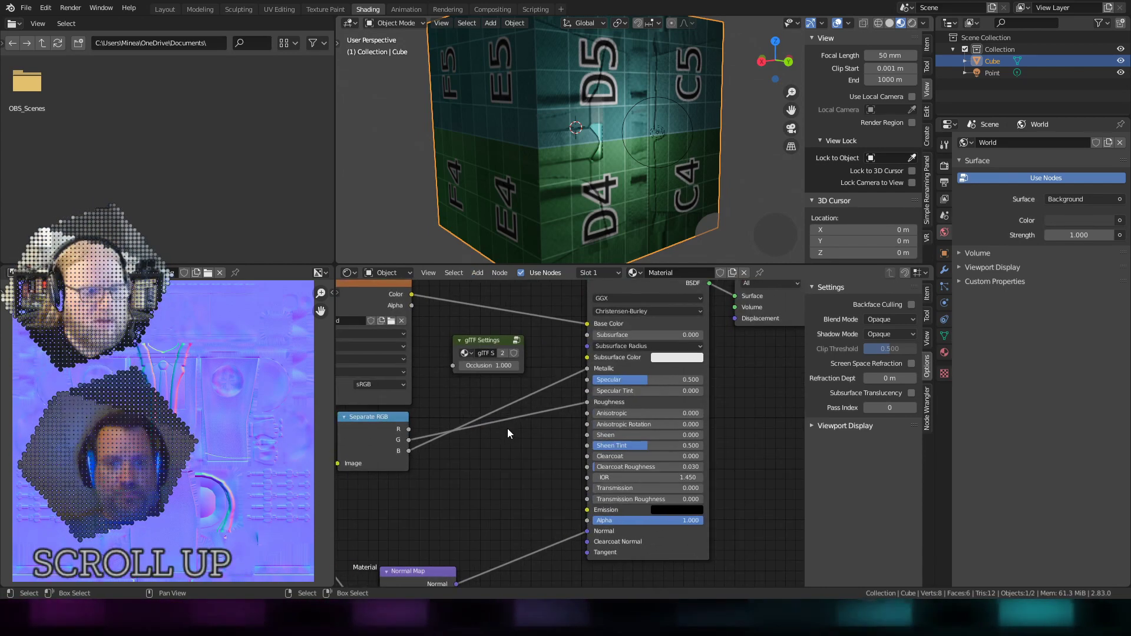
{"action": "middle_click_drag", "start_coordinate": [507, 429], "coordinate": [545, 390], "text": "shift"}
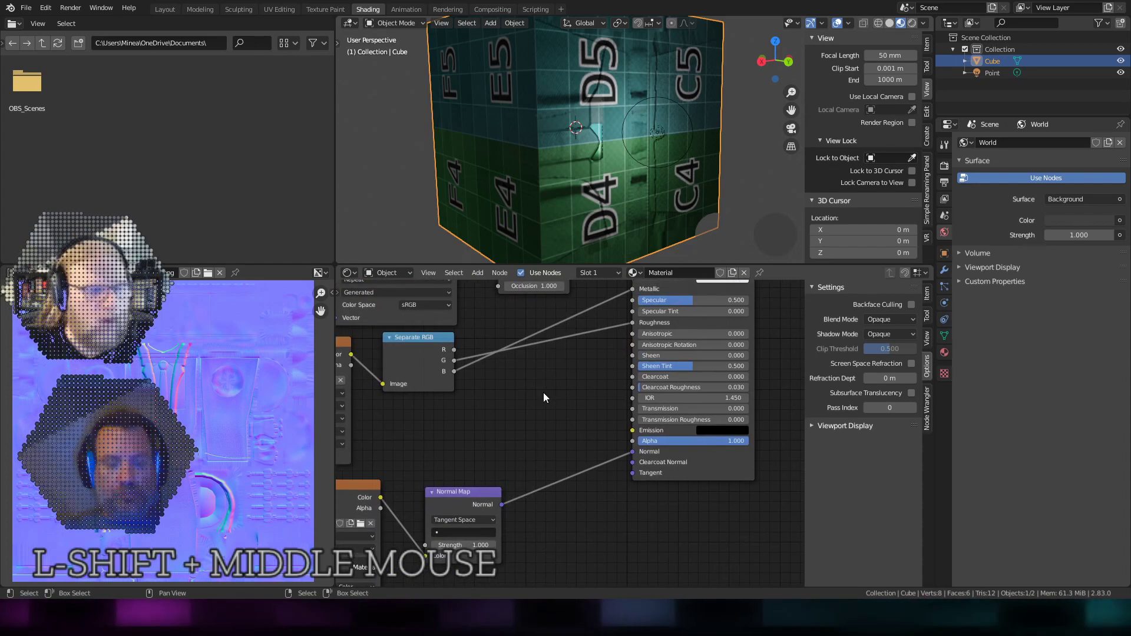
{"action": "scroll", "coordinate": [543, 392], "scroll_direction": "up", "scroll_amount": 2}
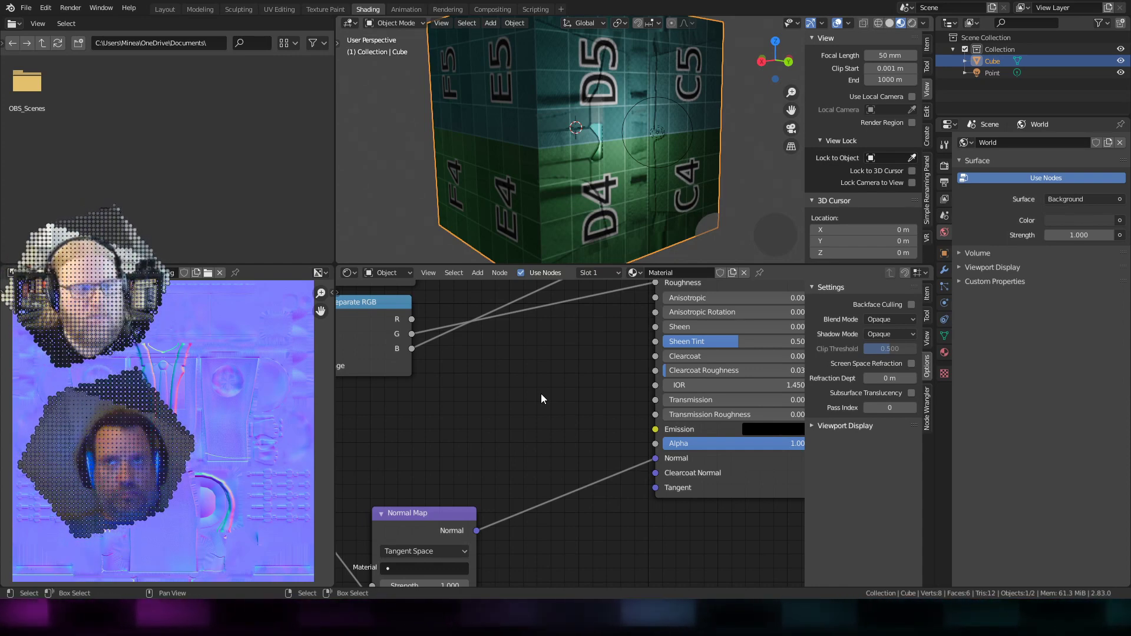
{"action": "scroll", "coordinate": [540, 394], "scroll_direction": "down", "scroll_amount": 3}
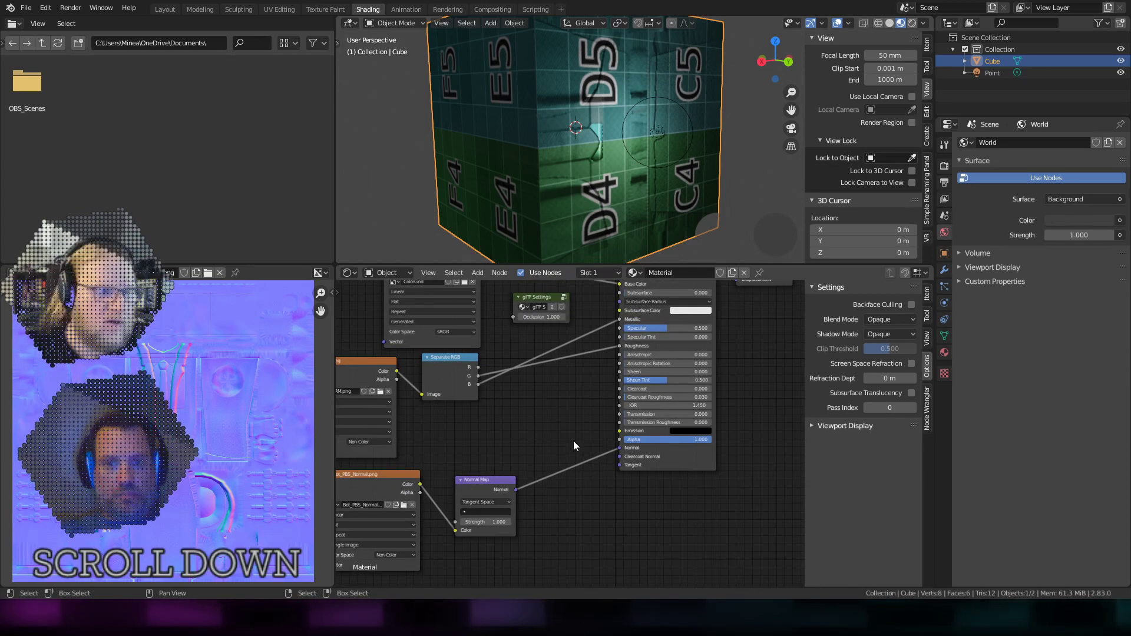
{"action": "scroll", "coordinate": [566, 439], "scroll_direction": "up", "scroll_amount": 2}
{"action": "middle_click_drag", "start_coordinate": [552, 430], "coordinate": [499, 492], "text": "shift"}
{"action": "scroll", "coordinate": [500, 483], "scroll_direction": "down", "scroll_amount": 1}
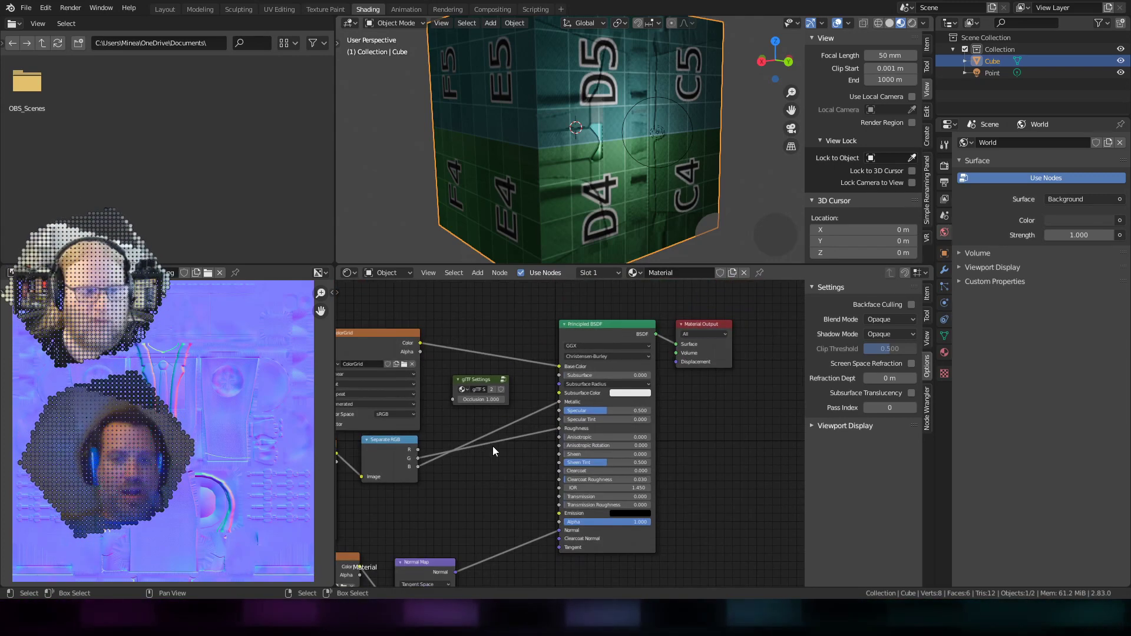
Step: Try collapsing the Principled BSDF node, and expand it again
{"action": "left_click", "coordinate": [564, 324]}
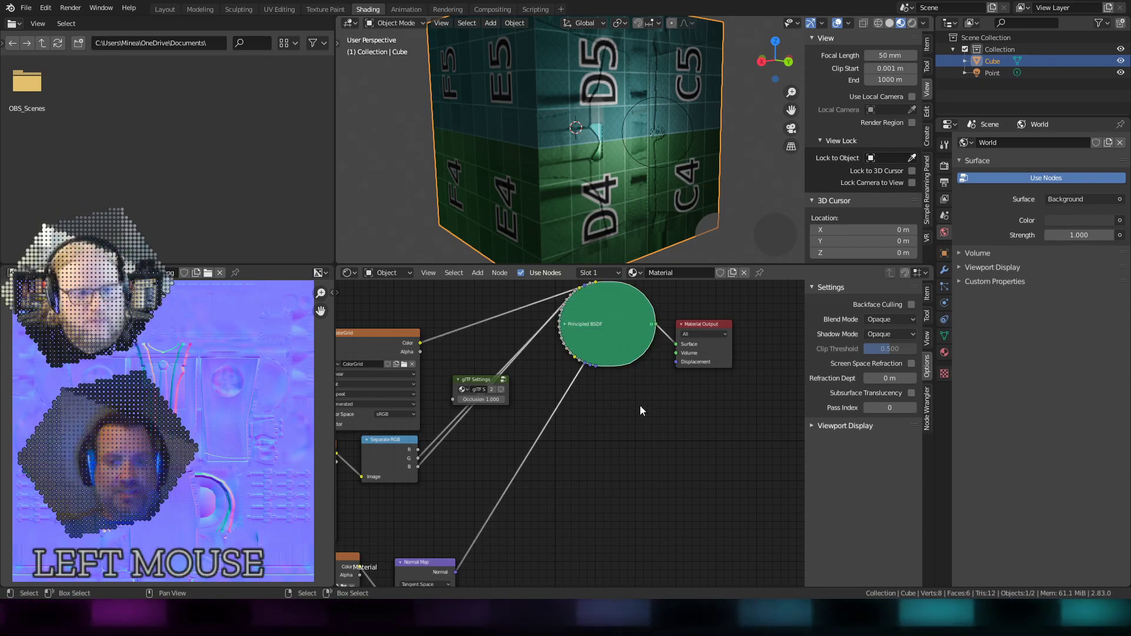
{"action": "middle_click_drag", "start_coordinate": [640, 405], "coordinate": [625, 488], "text": "shift"}
{"action": "scroll", "coordinate": [626, 488], "scroll_direction": "up", "scroll_amount": 2}
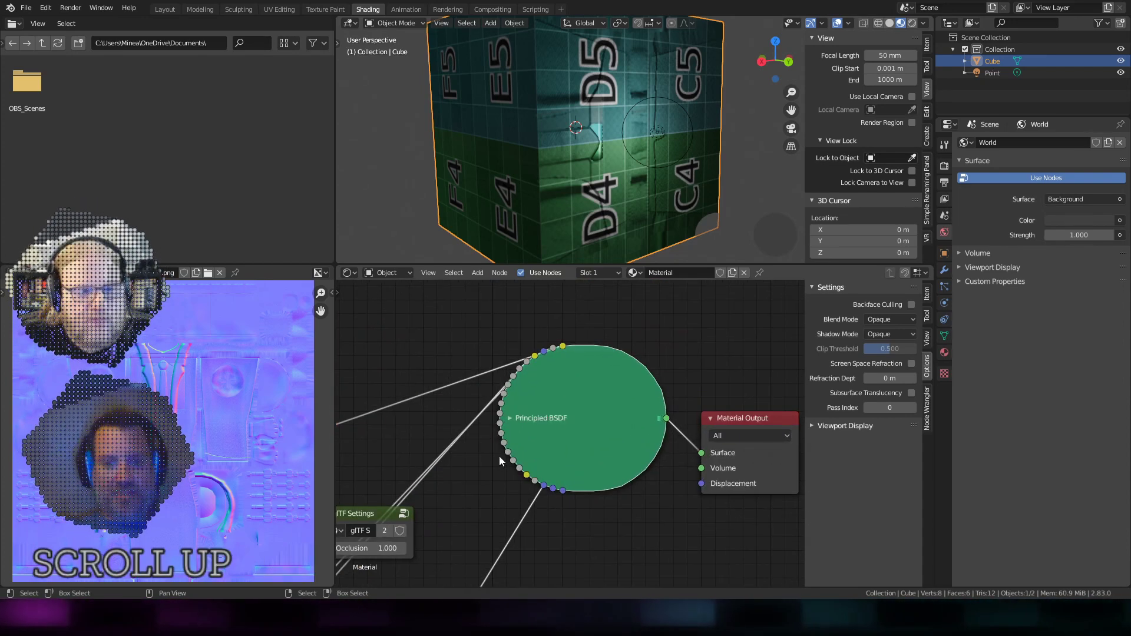
{"action": "left_click", "coordinate": [509, 417]}
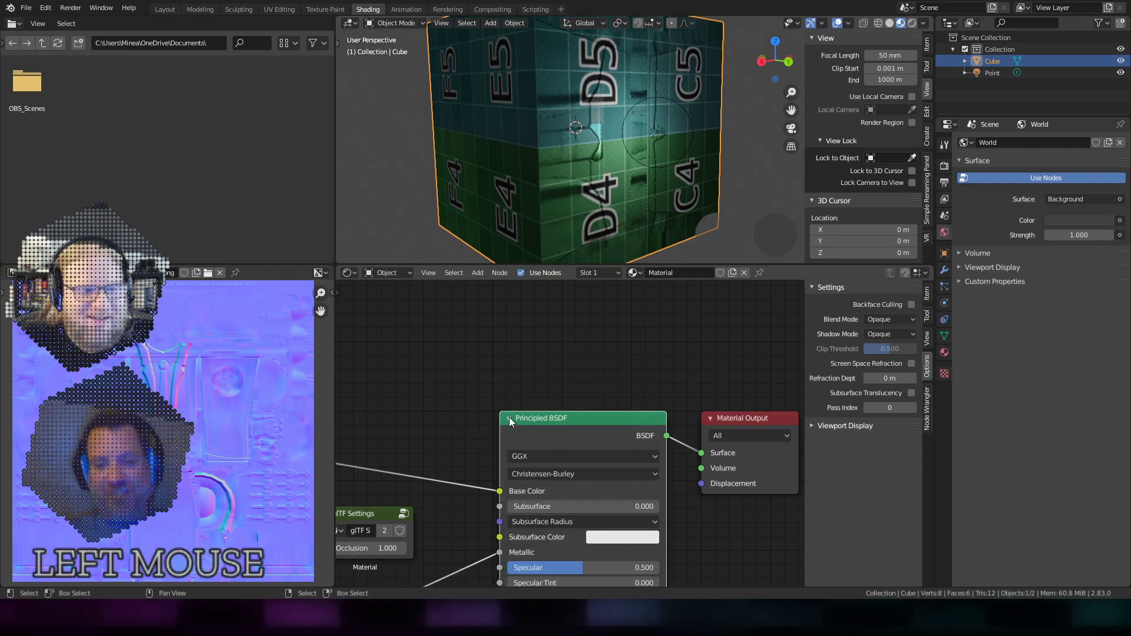
{"action": "middle_click_drag", "start_coordinate": [475, 409], "coordinate": [600, 289], "text": "shift"}
{"action": "scroll", "coordinate": [593, 298], "scroll_direction": "down", "scroll_amount": 3}
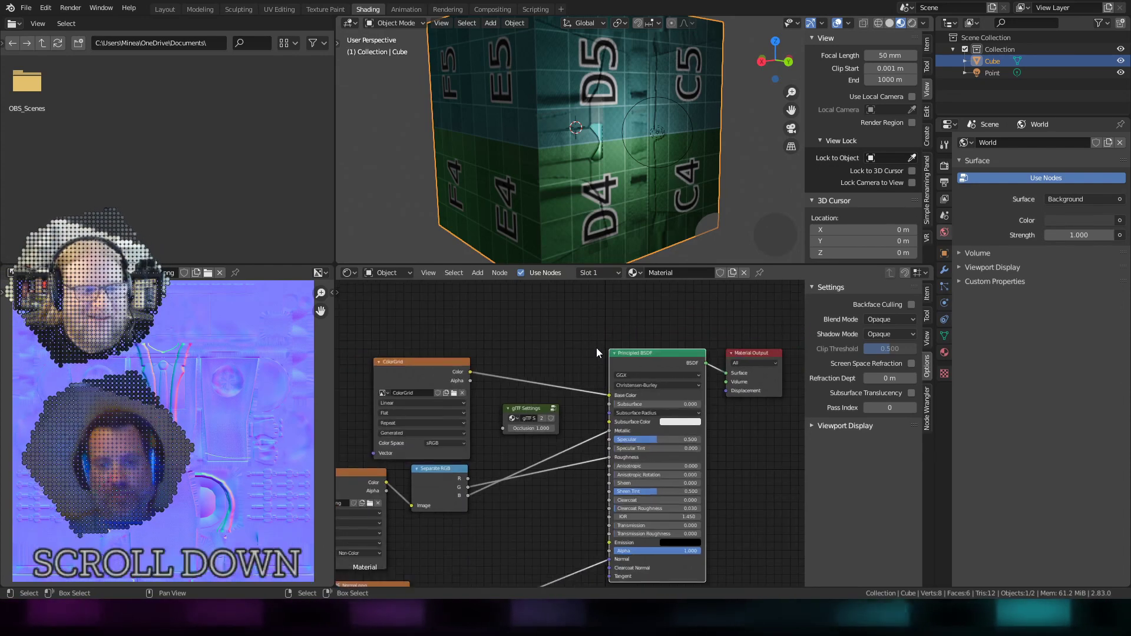
{"action": "middle_click_drag", "start_coordinate": [550, 389], "coordinate": [525, 360], "text": "shift"}
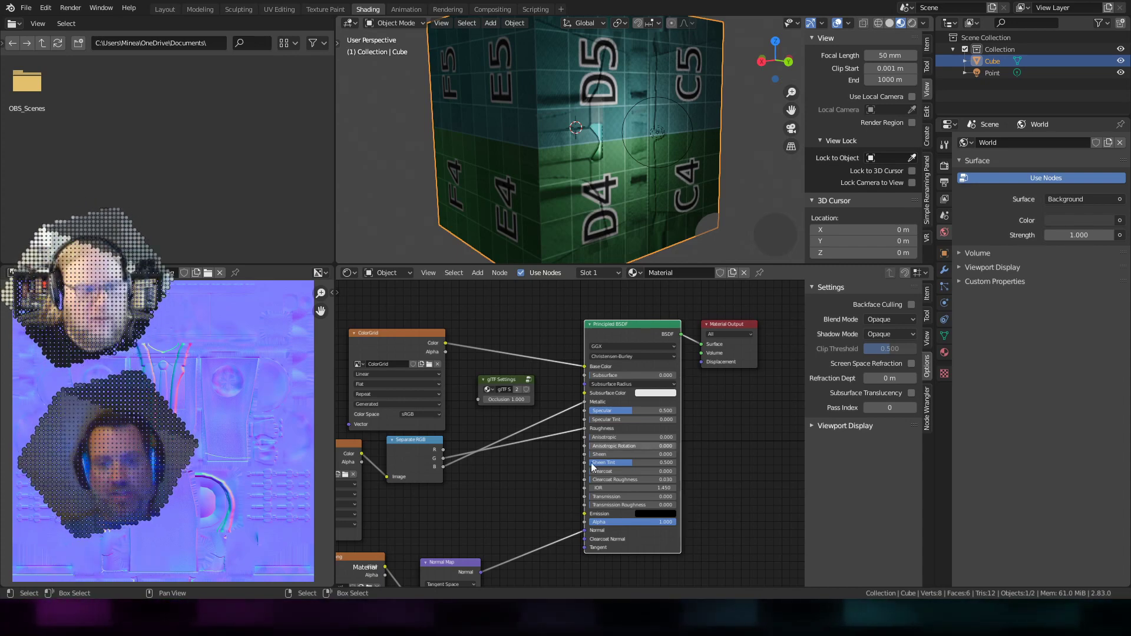
{"action": "middle_click_drag", "start_coordinate": [527, 513], "coordinate": [590, 428], "text": "shift"}
{"action": "scroll", "coordinate": [578, 477], "scroll_direction": "up", "scroll_amount": 1}
{"action": "scroll", "coordinate": [578, 478], "scroll_direction": "up", "scroll_amount": 9}
{"action": "scroll", "coordinate": [590, 427], "scroll_direction": "down", "scroll_amount": 4}
Step: Spread the nodes out by moving the ColorGrid texture up and left, and the normal image texture and Normal Map node down and left
{"action": "scroll", "coordinate": [590, 429], "scroll_direction": "down", "scroll_amount": 6}
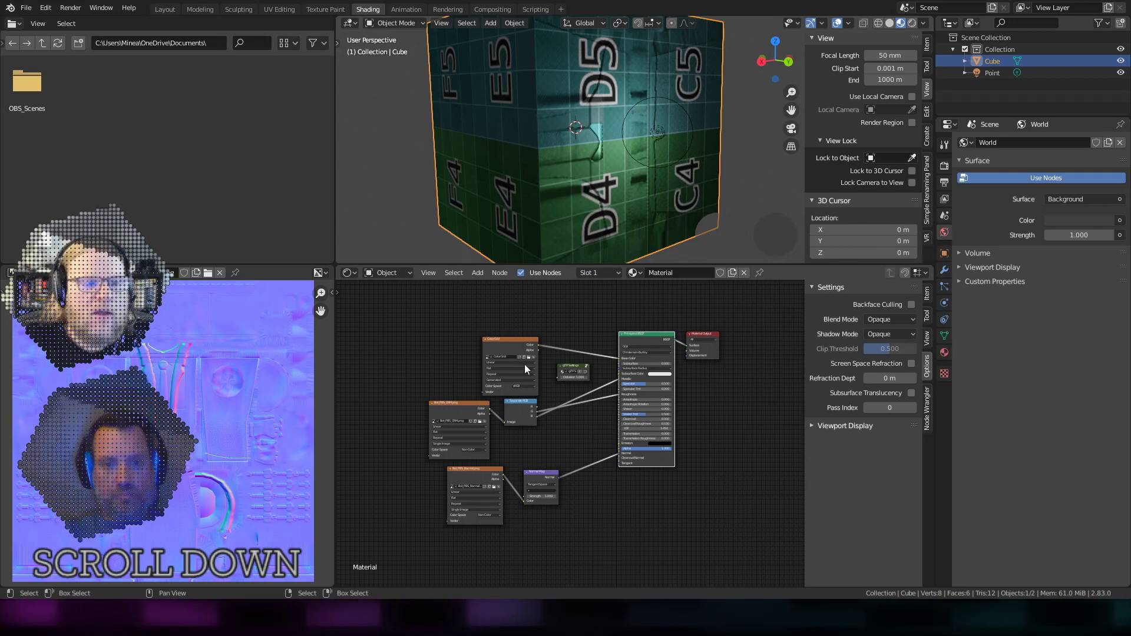
{"action": "right_click_drag", "start_coordinate": [507, 341], "coordinate": [453, 306]}
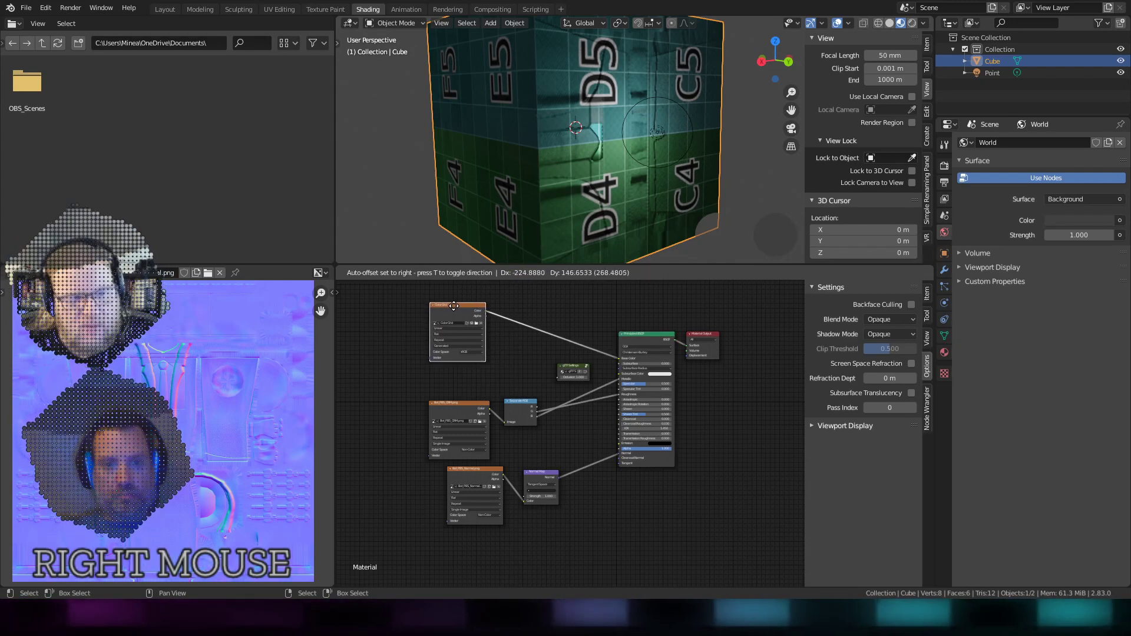
{"action": "right_click_drag", "start_coordinate": [477, 470], "coordinate": [517, 479]}
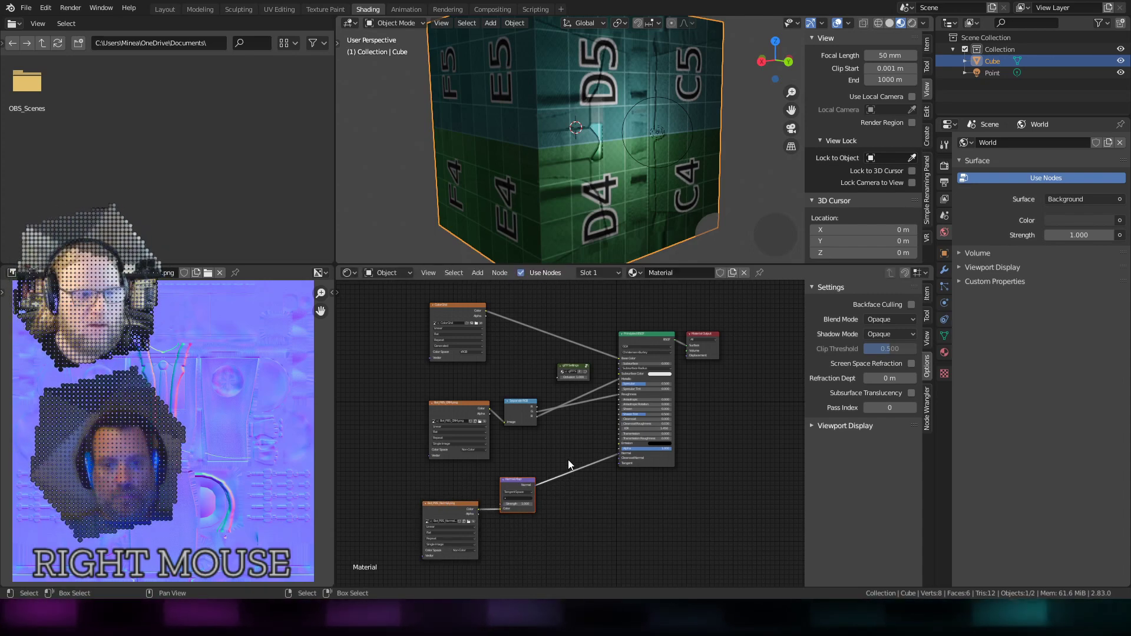
Step: Add a Gamma color node and place it below the Separate RGB links, between Separate RGB and the Principled BSDF
{"action": "scroll", "coordinate": [568, 441], "scroll_direction": "up", "scroll_amount": 8}
{"action": "scroll", "coordinate": [574, 446], "scroll_direction": "down", "scroll_amount": 5}
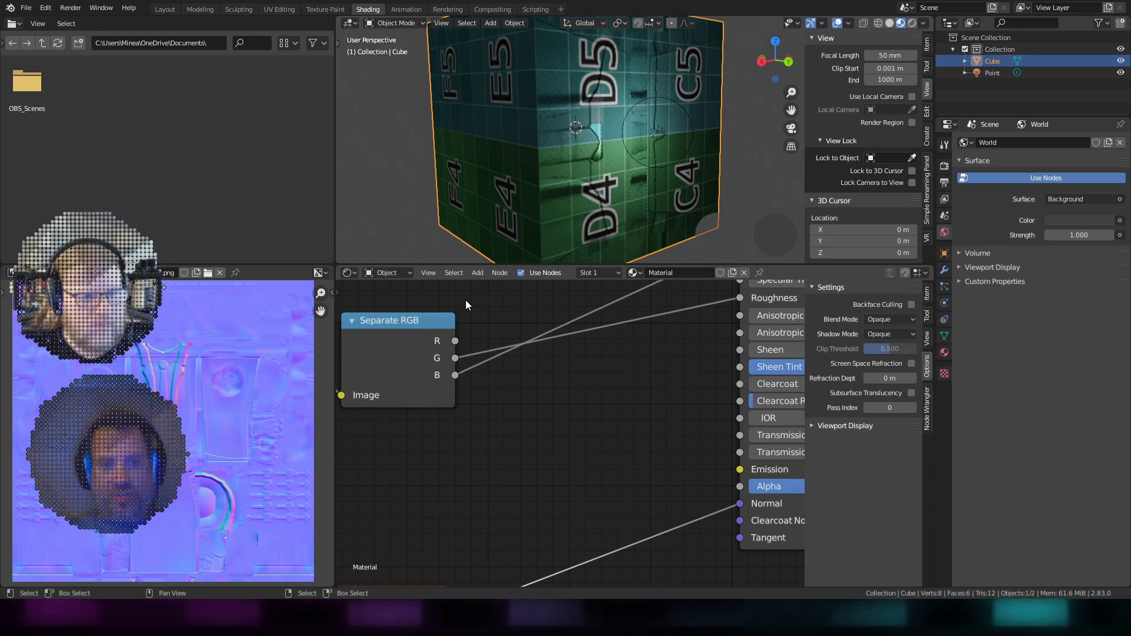
{"action": "left_click", "coordinate": [477, 272]}
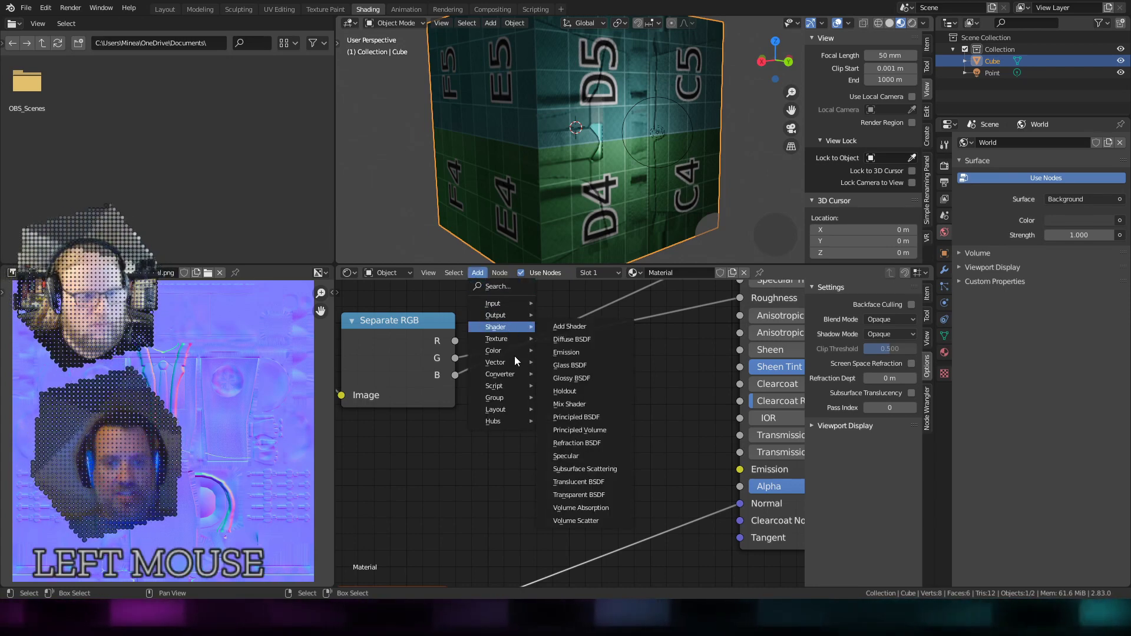
{"action": "mouse_move", "coordinate": [506, 355]}
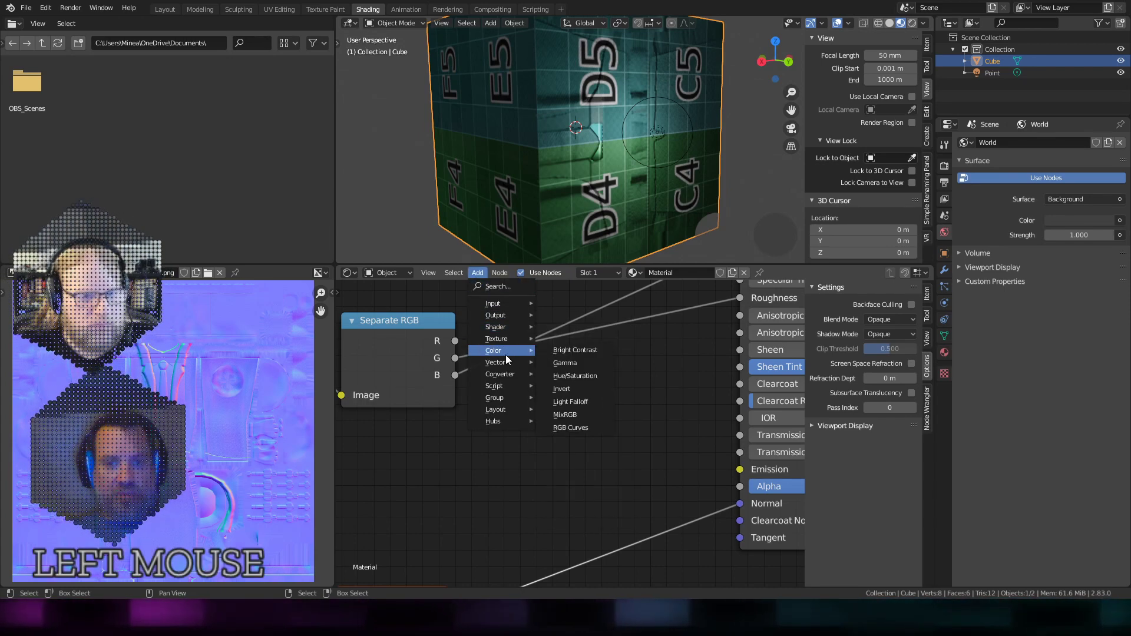
{"action": "left_click", "coordinate": [570, 365]}
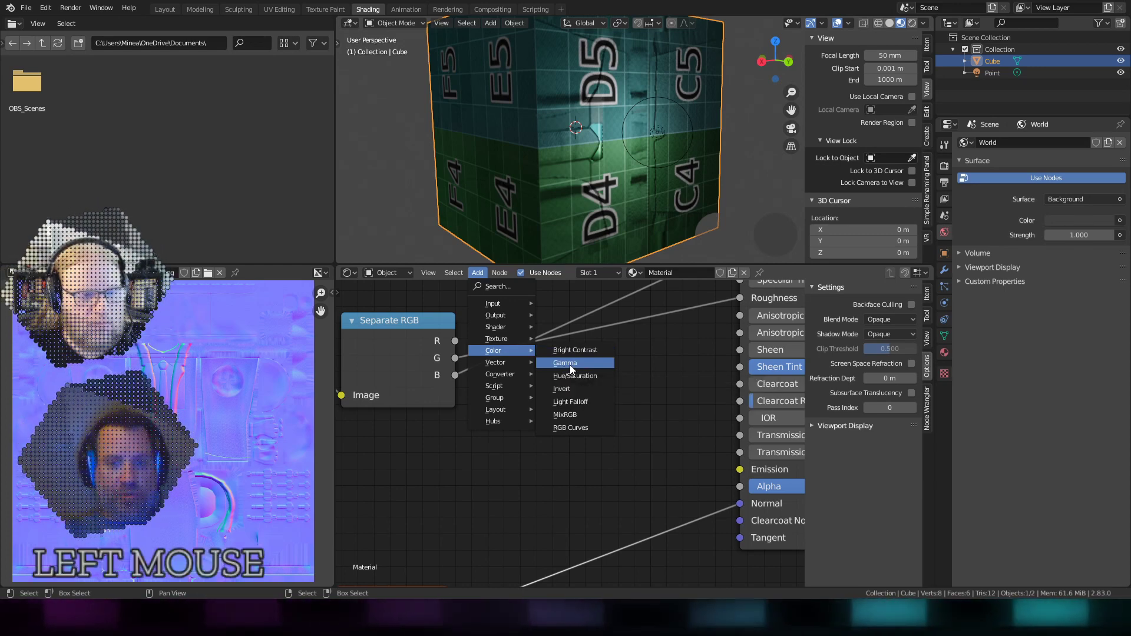
{"action": "left_click", "coordinate": [508, 409]}
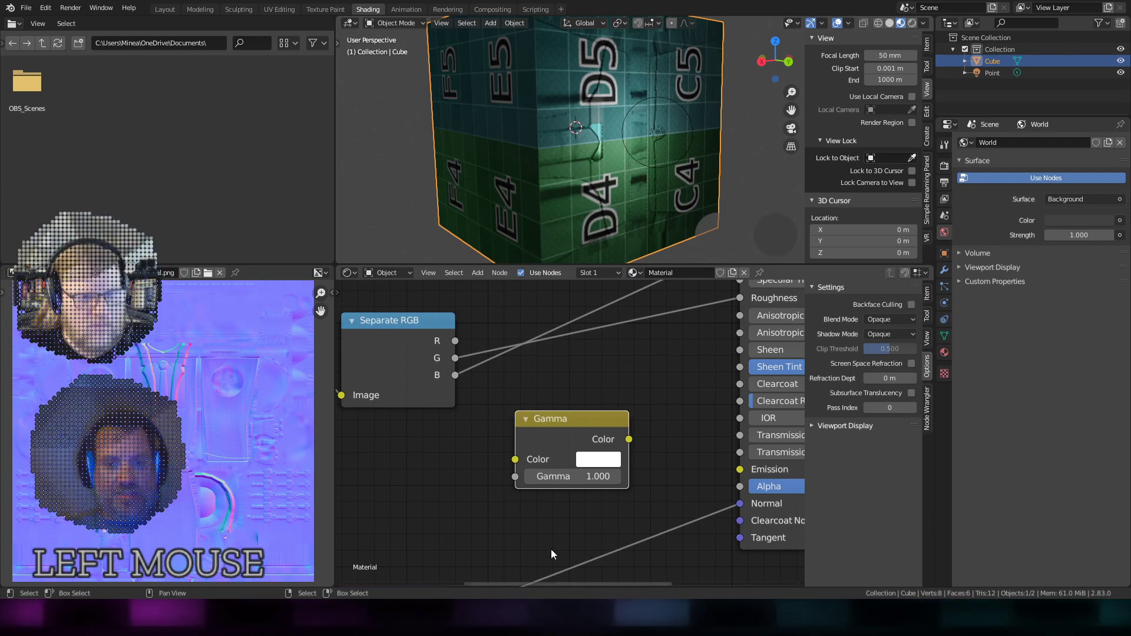
{"action": "mouse_move", "coordinate": [574, 417]}
{"action": "left_mouse_down"}
{"action": "mouse_move", "coordinate": [548, 417]}
{"action": "mouse_move", "coordinate": [569, 411]}
{"action": "left_mouse_up"}
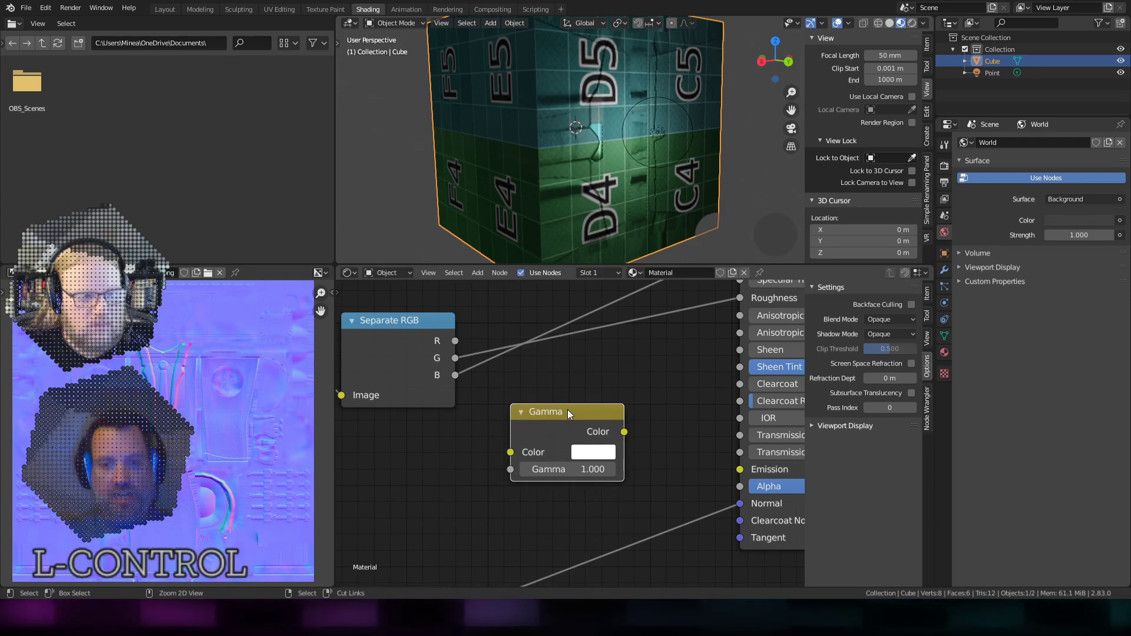
Step: Put the Gamma node into a new node group and examine its Group Input and Group Output connections
{"action": "key", "text": "ctrl+g"}
{"action": "scroll", "coordinate": [648, 412], "scroll_direction": "down", "scroll_amount": 1}
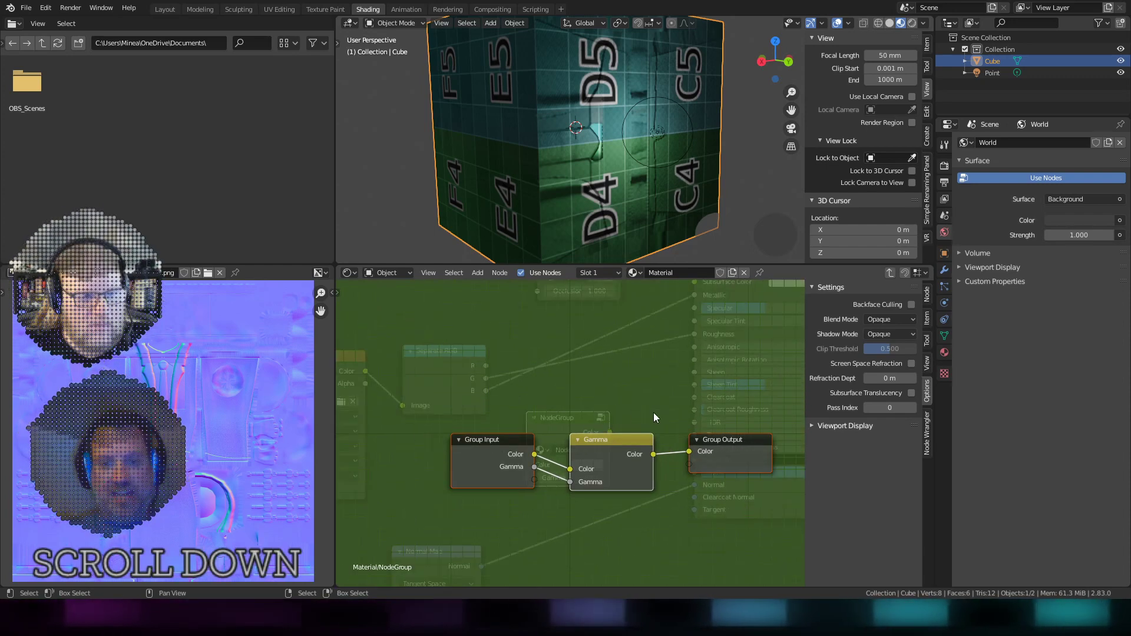
{"action": "middle_click_drag", "start_coordinate": [653, 417], "coordinate": [607, 407], "text": "shift"}
{"action": "left_click_drag", "start_coordinate": [683, 373], "coordinate": [589, 447]}
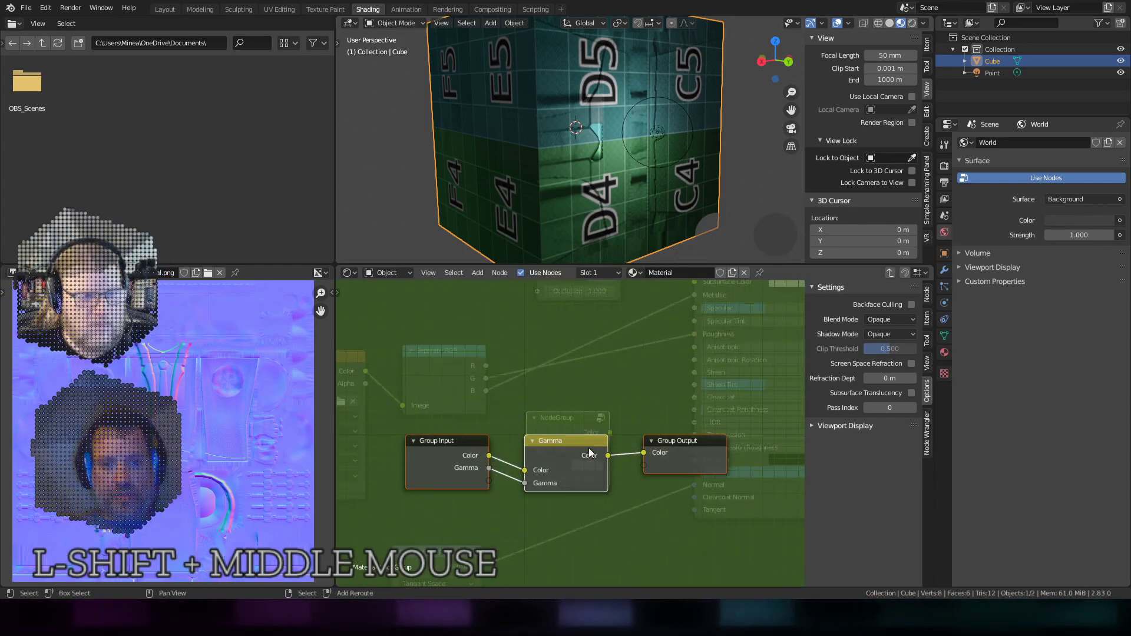
{"action": "middle_click_drag", "start_coordinate": [658, 370], "coordinate": [661, 332], "text": "shift"}
{"action": "scroll", "coordinate": [585, 398], "scroll_direction": "up", "scroll_amount": 2}
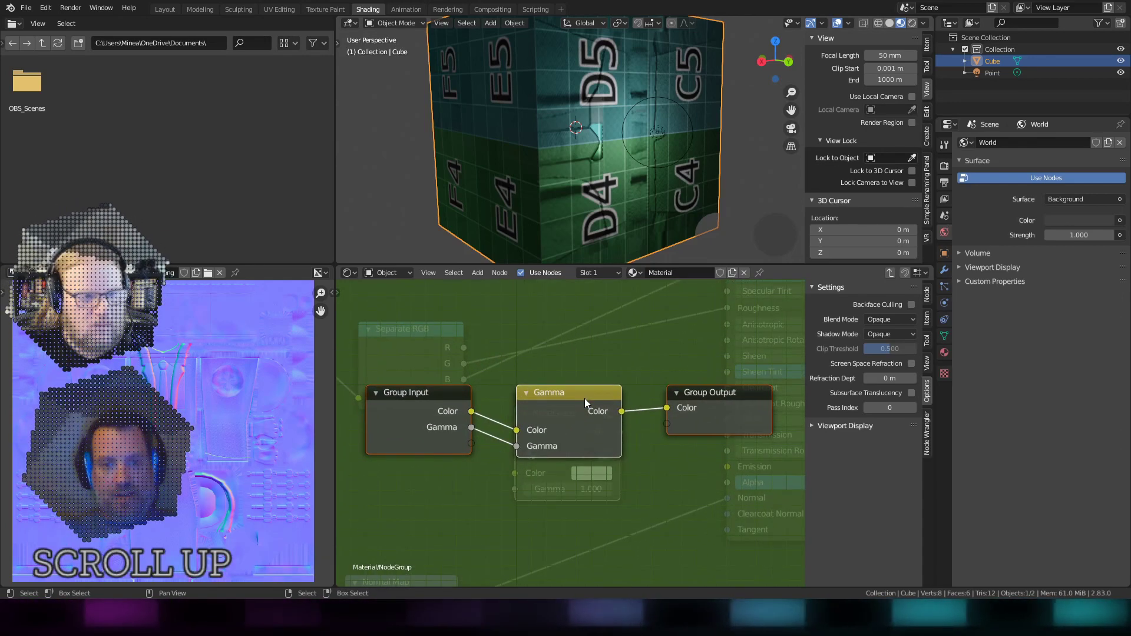
Step: Delete the Gamma node from inside the node group
{"action": "right_click", "coordinate": [567, 395]}
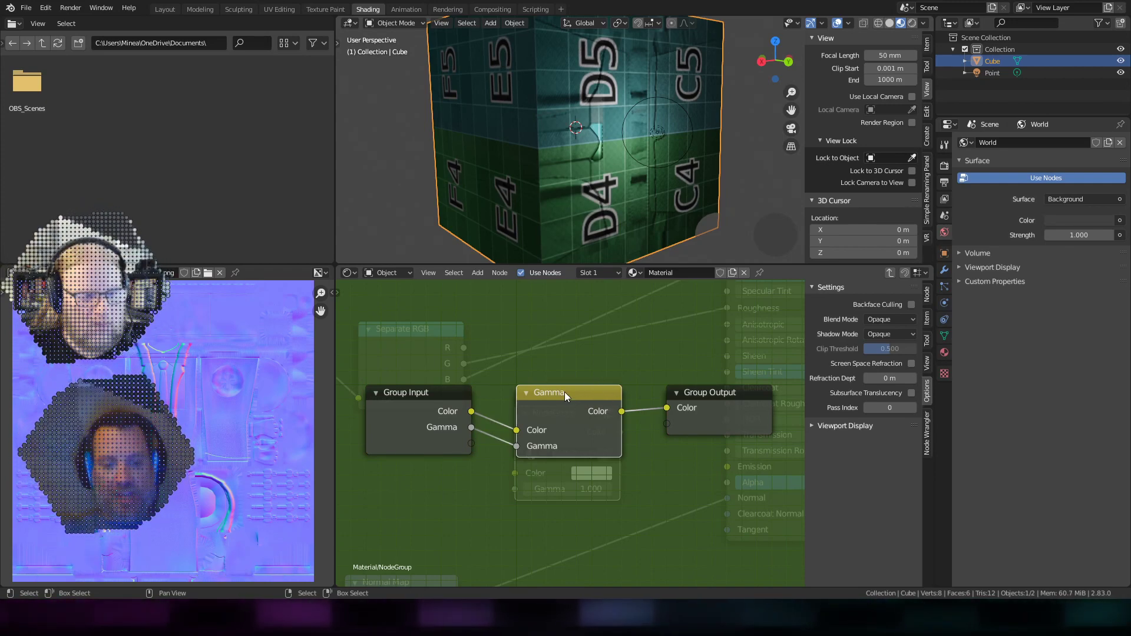
{"action": "key", "text": "x"}
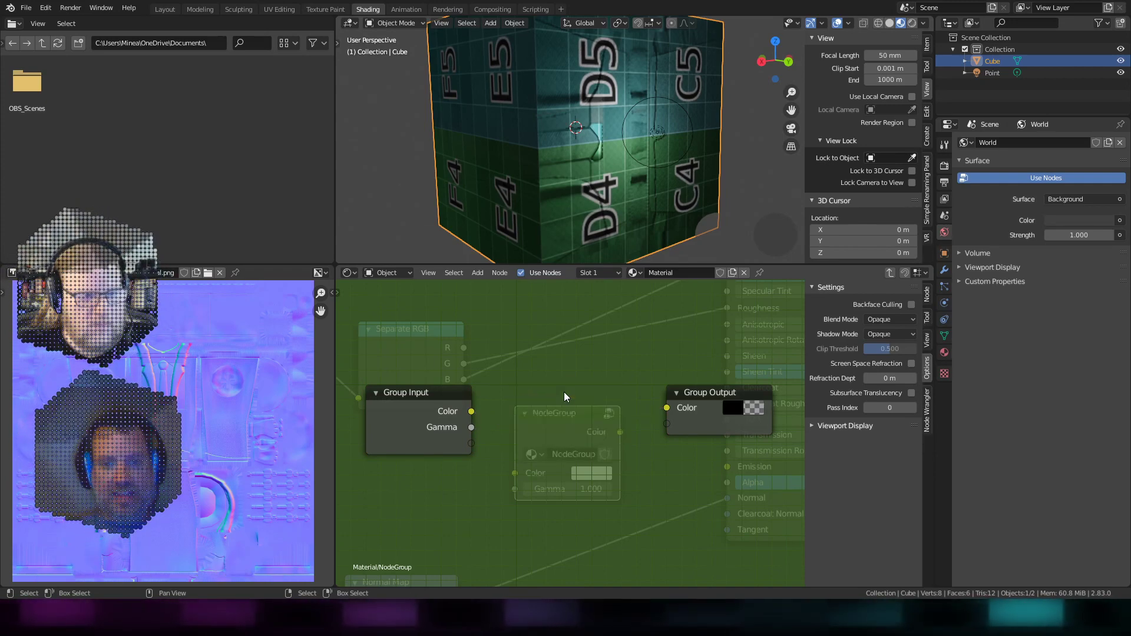
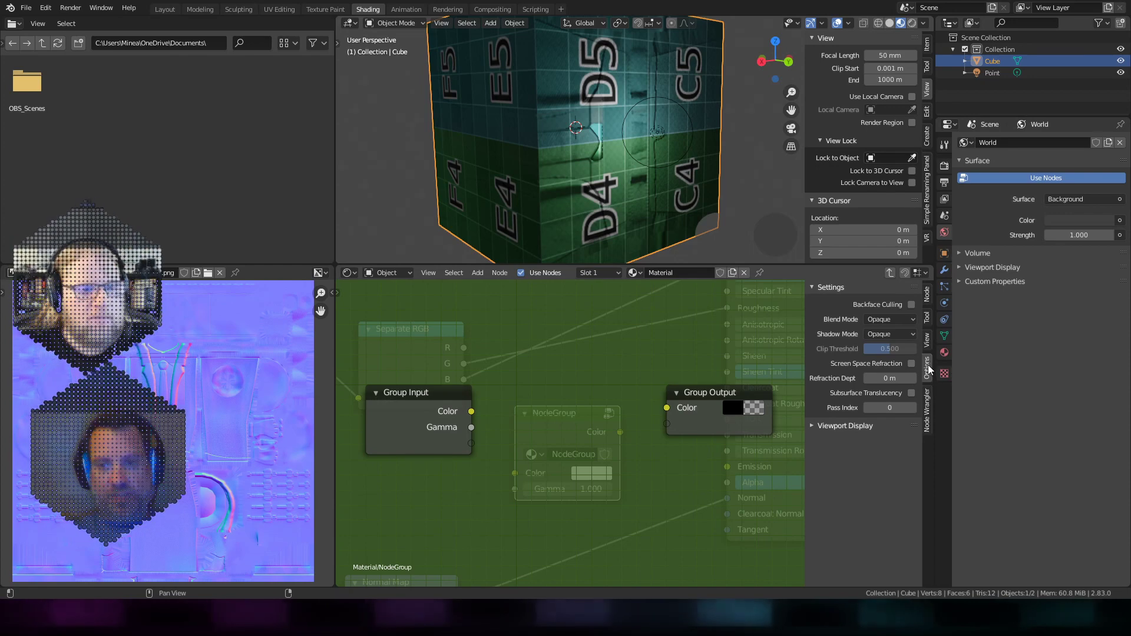
Step: Try hiding and showing the node editor's sidebar
{"action": "key", "text": "n"}
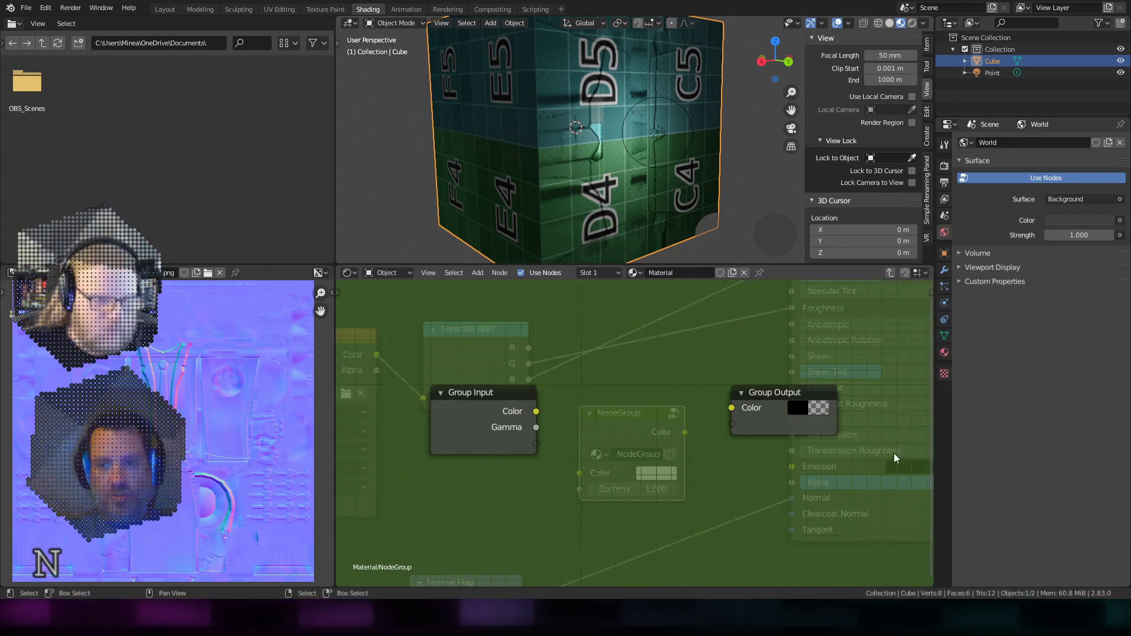
{"action": "key", "text": "n"}
{"action": "key", "text": "n"}
{"action": "key", "text": "n"}
{"action": "key", "text": "n"}
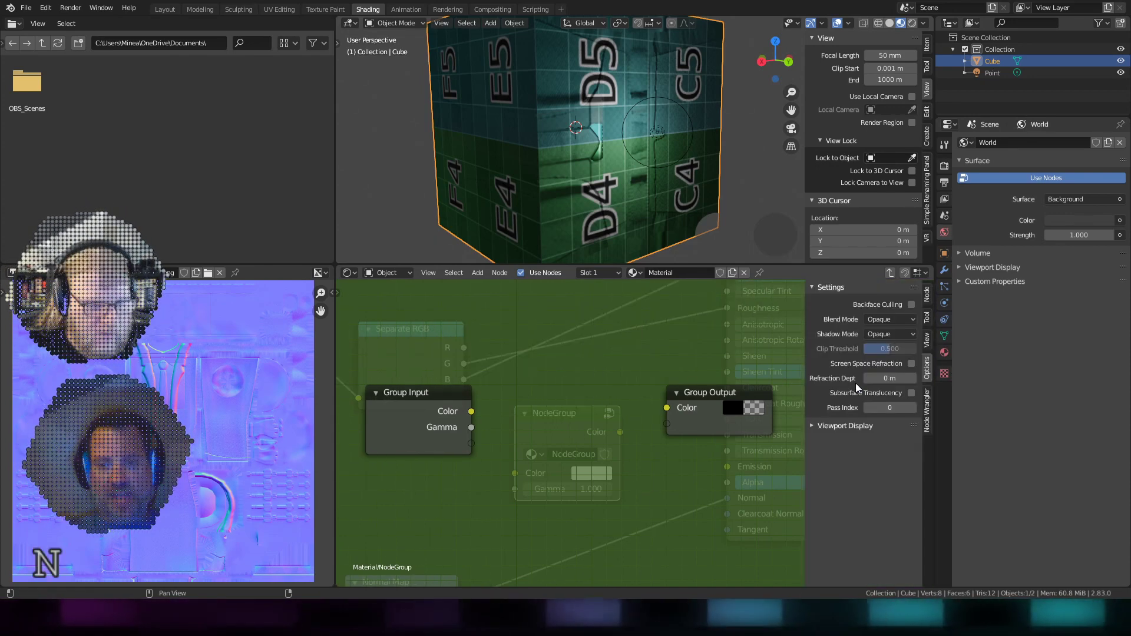
{"action": "key", "text": "n"}
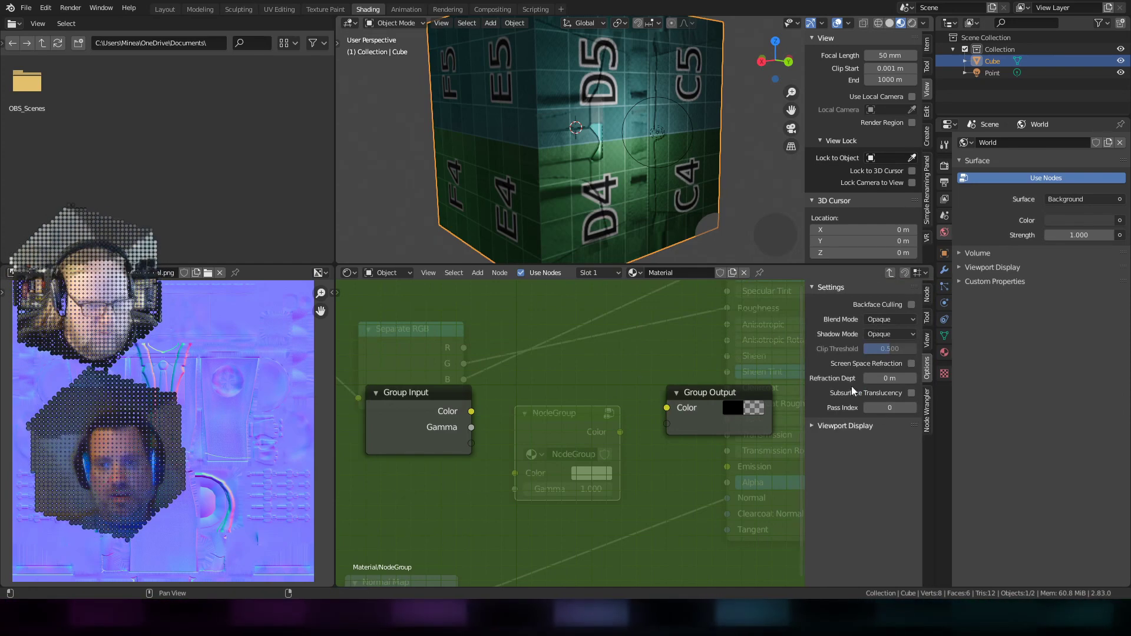
Step: Remove the Color output and the Color input from the node group's interface
{"action": "left_click", "coordinate": [928, 321]}
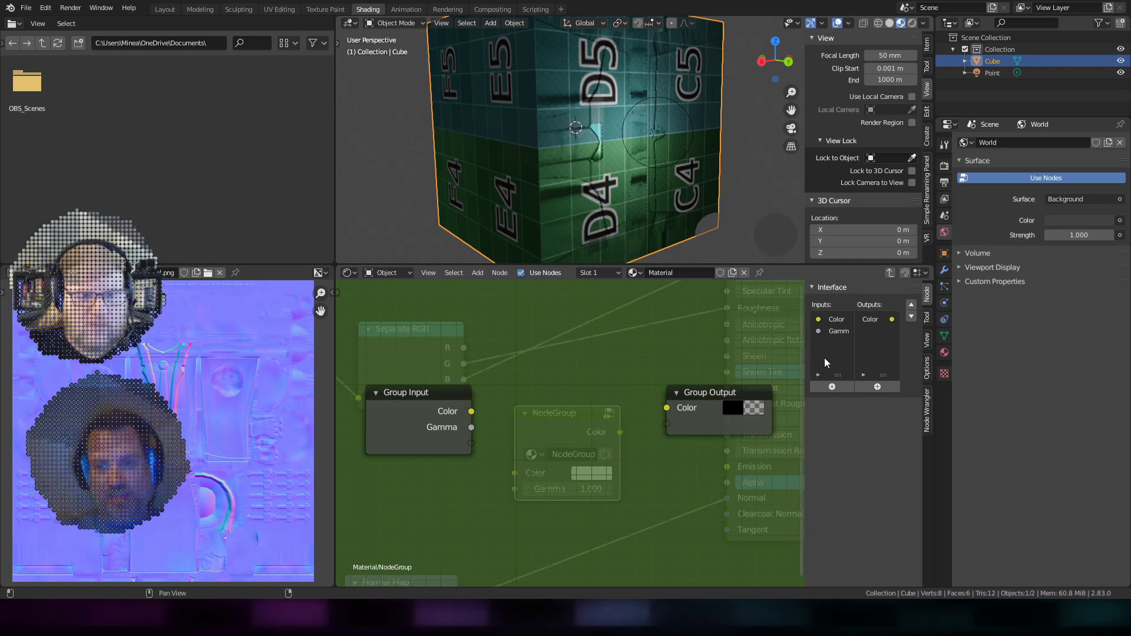
{"action": "left_click", "coordinate": [868, 320]}
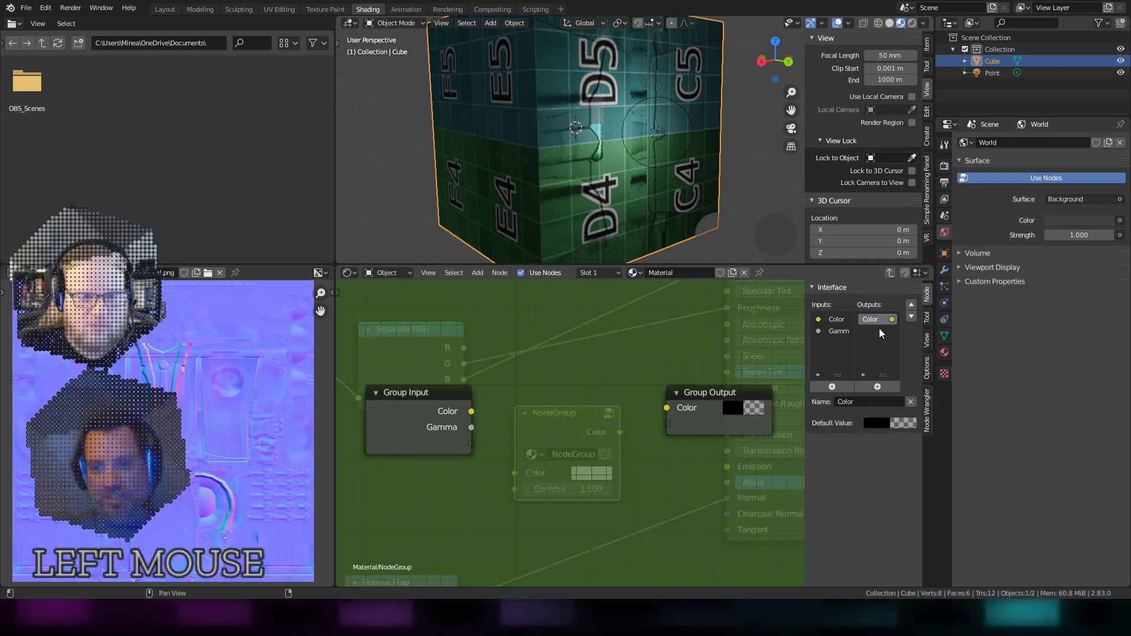
{"action": "left_click", "coordinate": [911, 402]}
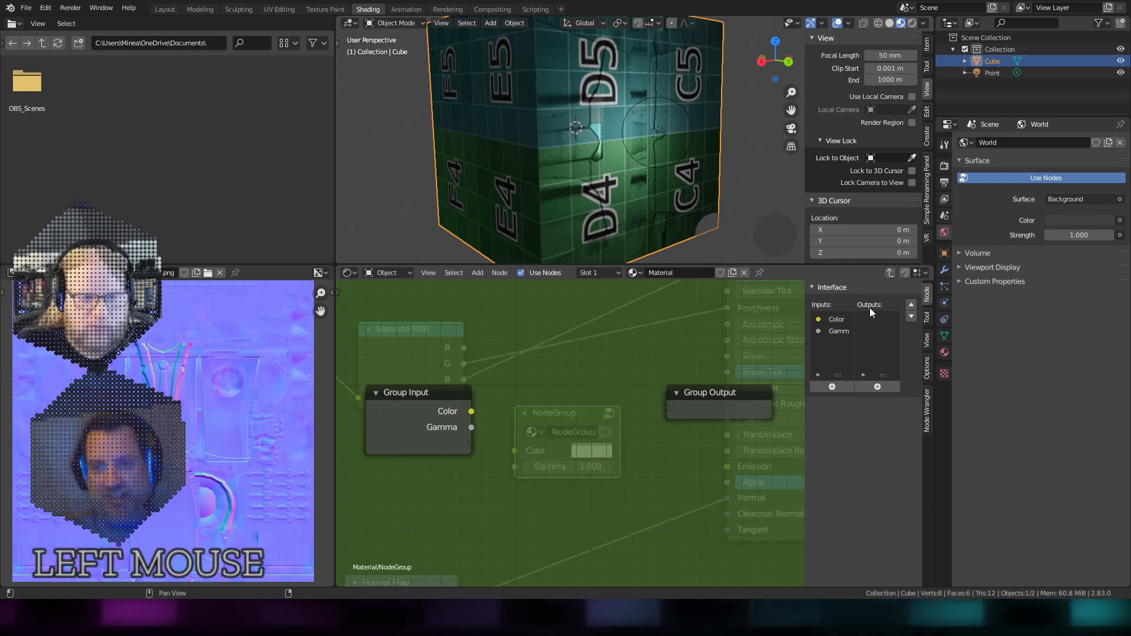
{"action": "left_click", "coordinate": [836, 320]}
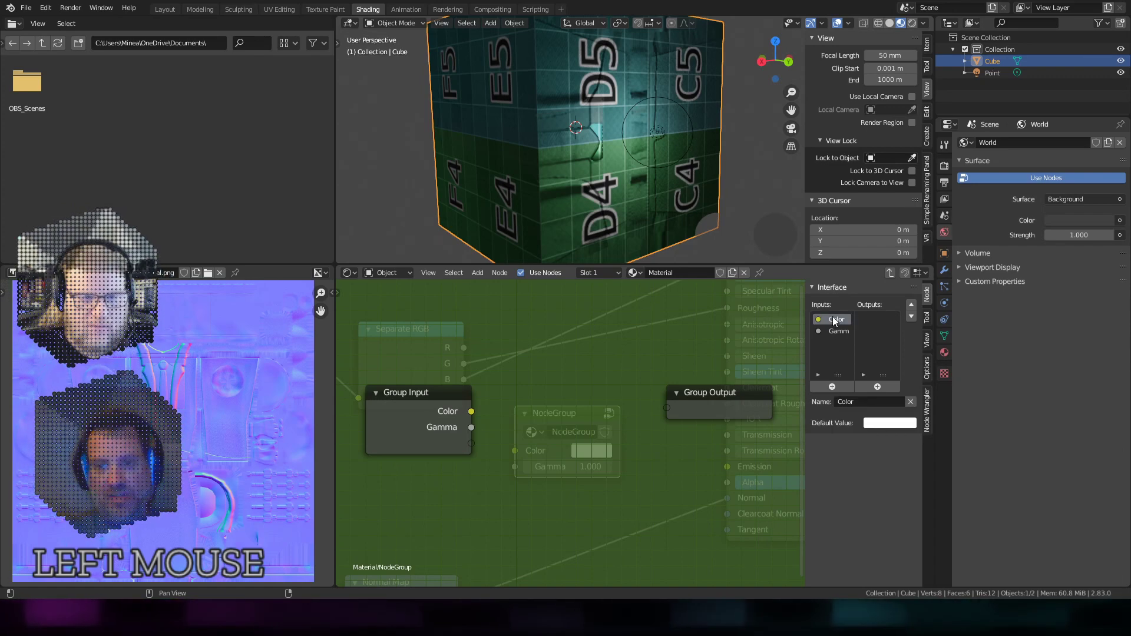
{"action": "left_click", "coordinate": [911, 402]}
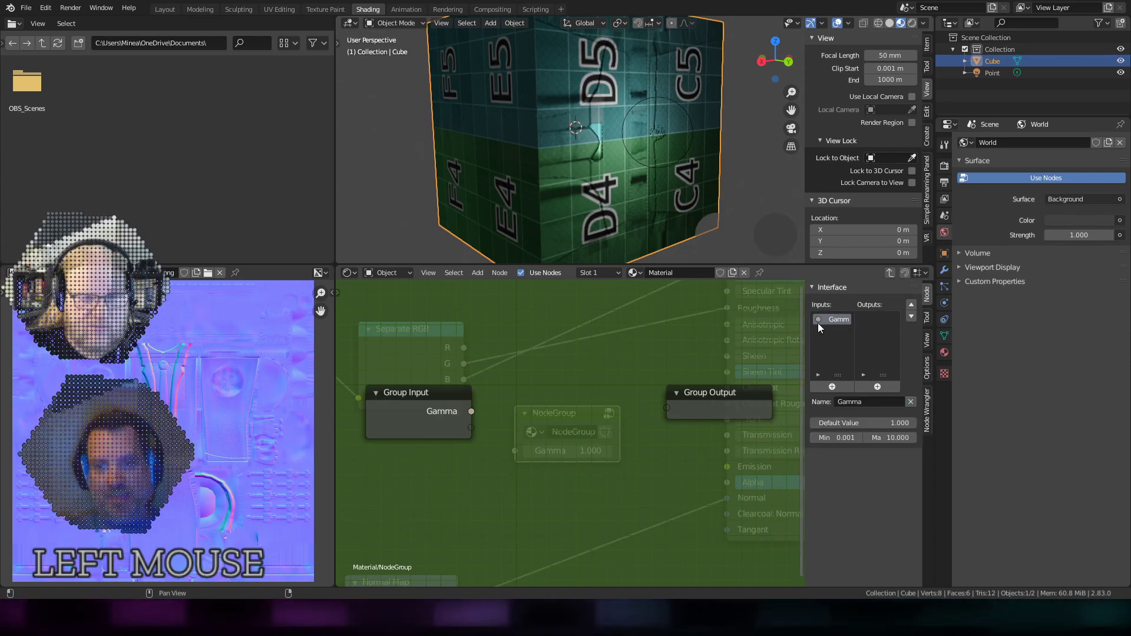
Step: Rename the node group's remaining Gamma input to Occlusion
{"action": "left_click", "coordinate": [871, 402]}
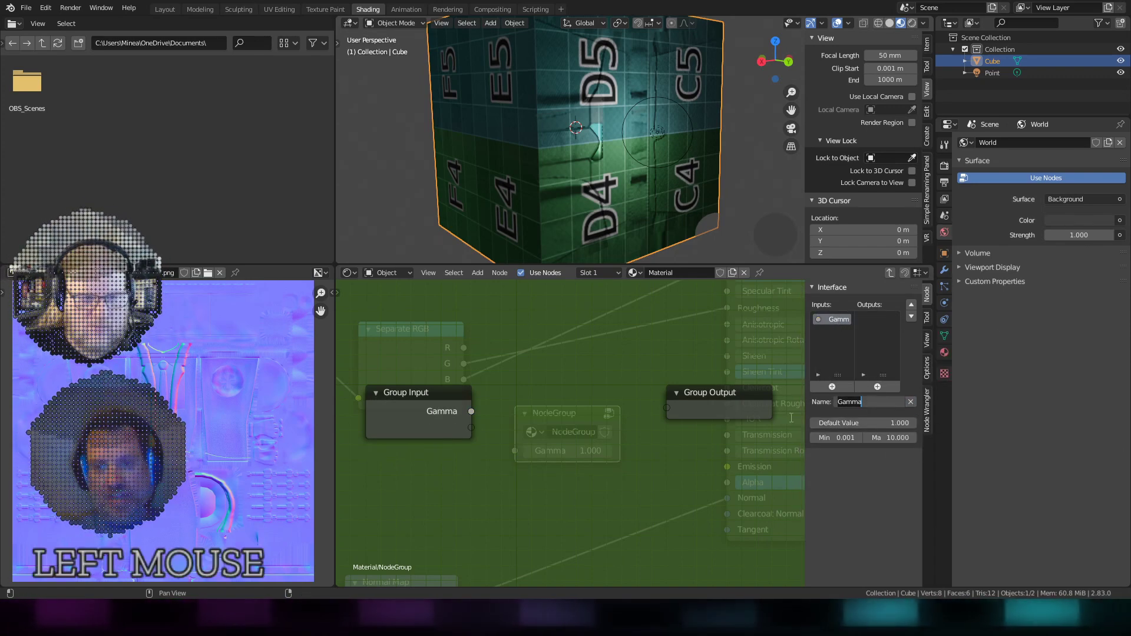
{"action": "type", "text": "O"}
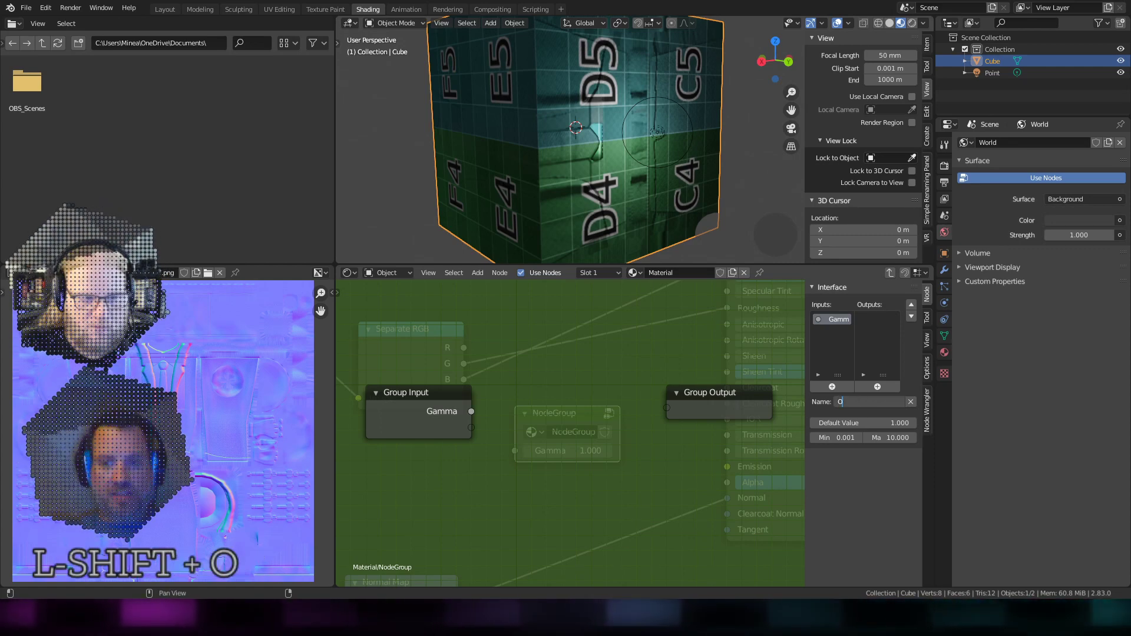
{"action": "type", "text": "cclusio"}
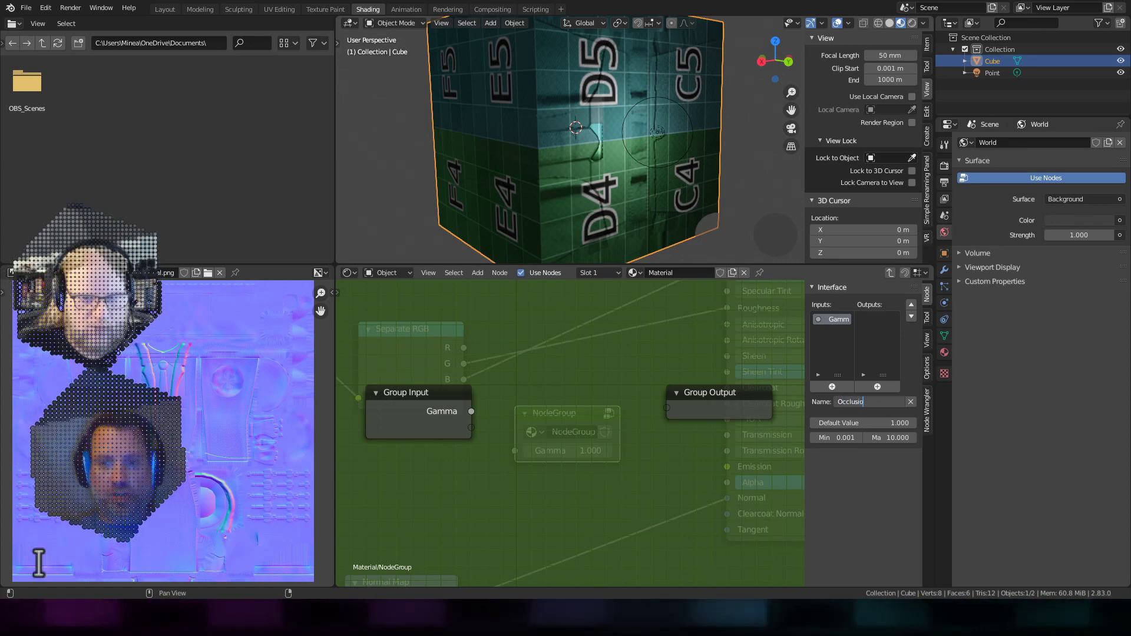
{"action": "type", "text": "n"}
{"action": "key", "text": "Return"}
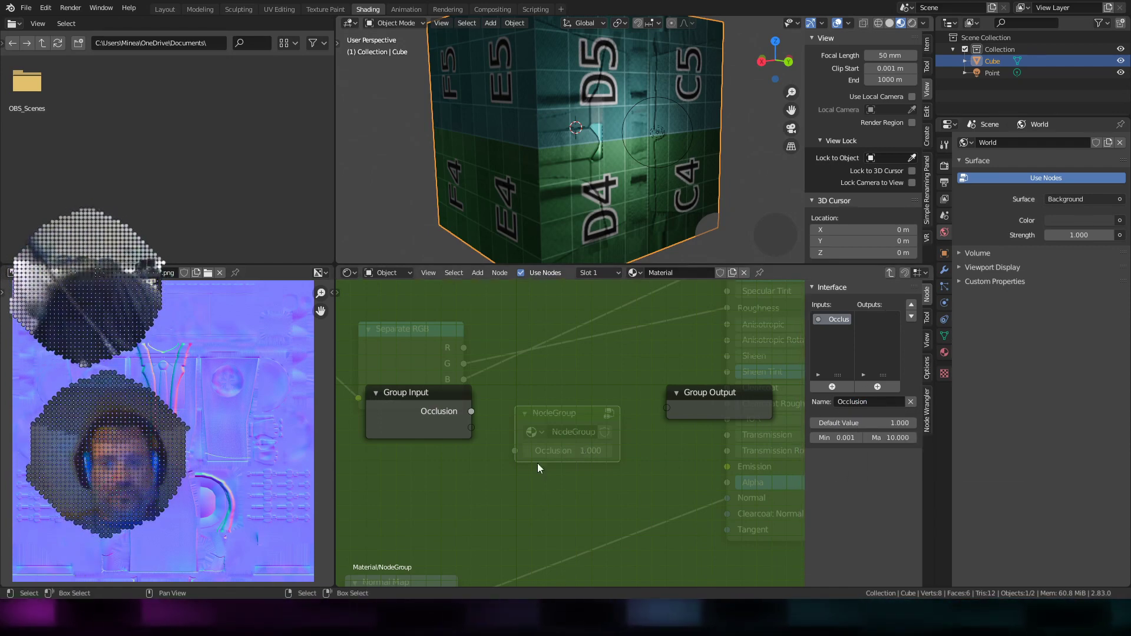
Step: Reposition the Group Input node below the faded Separate RGB node, to the left of the Group Output node
{"action": "scroll", "coordinate": [485, 496], "scroll_direction": "down", "scroll_amount": 3}
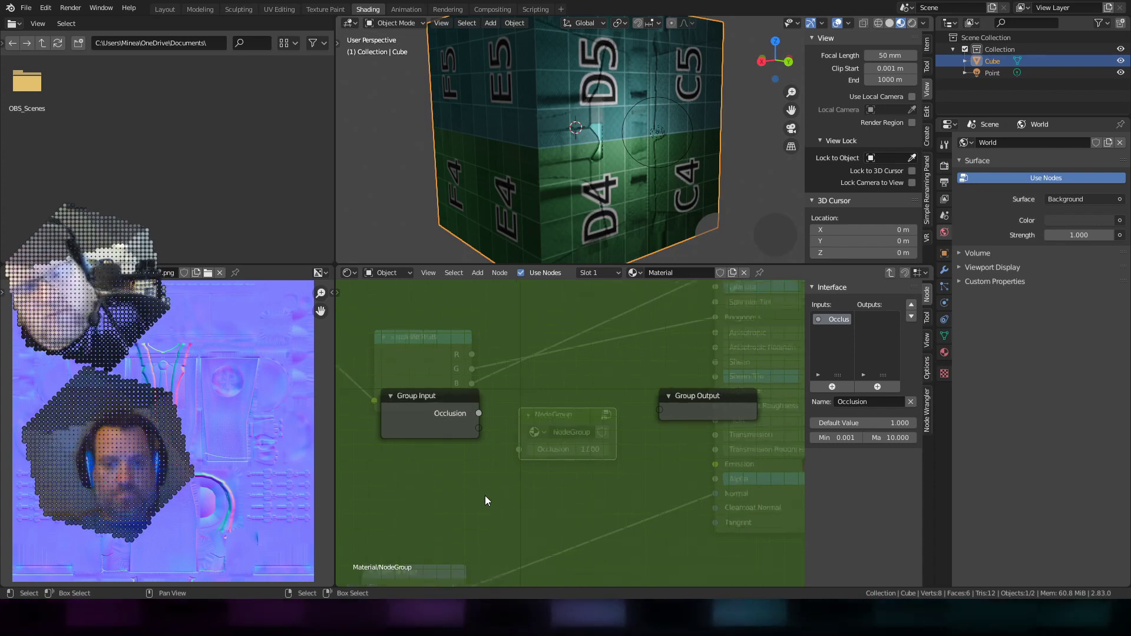
{"action": "scroll", "coordinate": [498, 490], "scroll_direction": "up", "scroll_amount": 3}
{"action": "right_click_drag", "start_coordinate": [413, 392], "coordinate": [449, 348]}
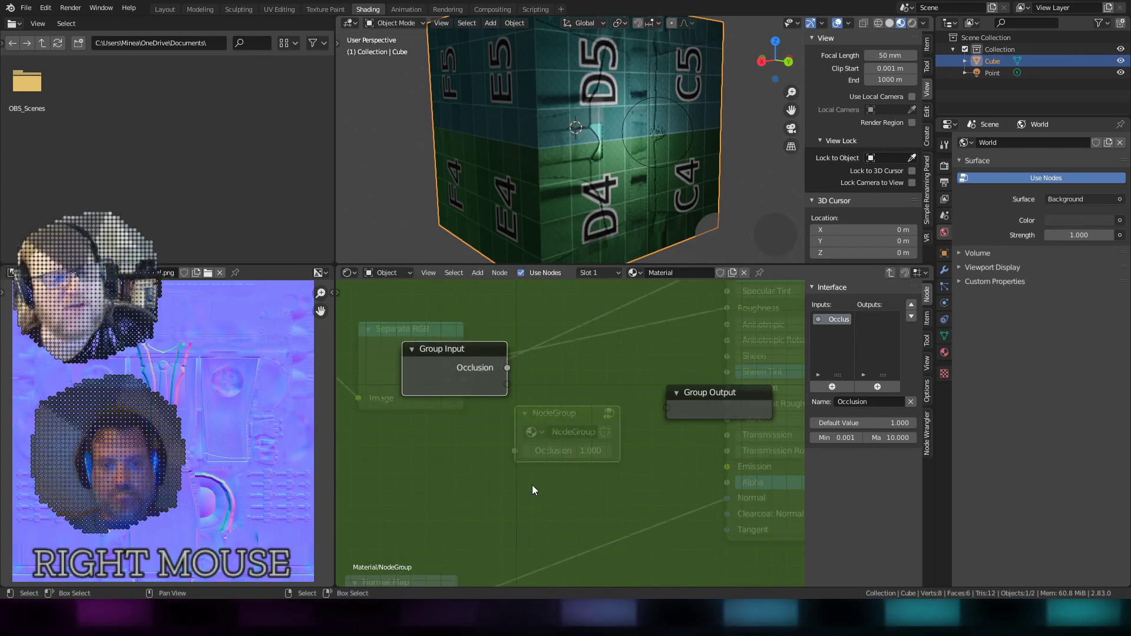
{"action": "scroll", "coordinate": [533, 489], "scroll_direction": "down", "scroll_amount": 1}
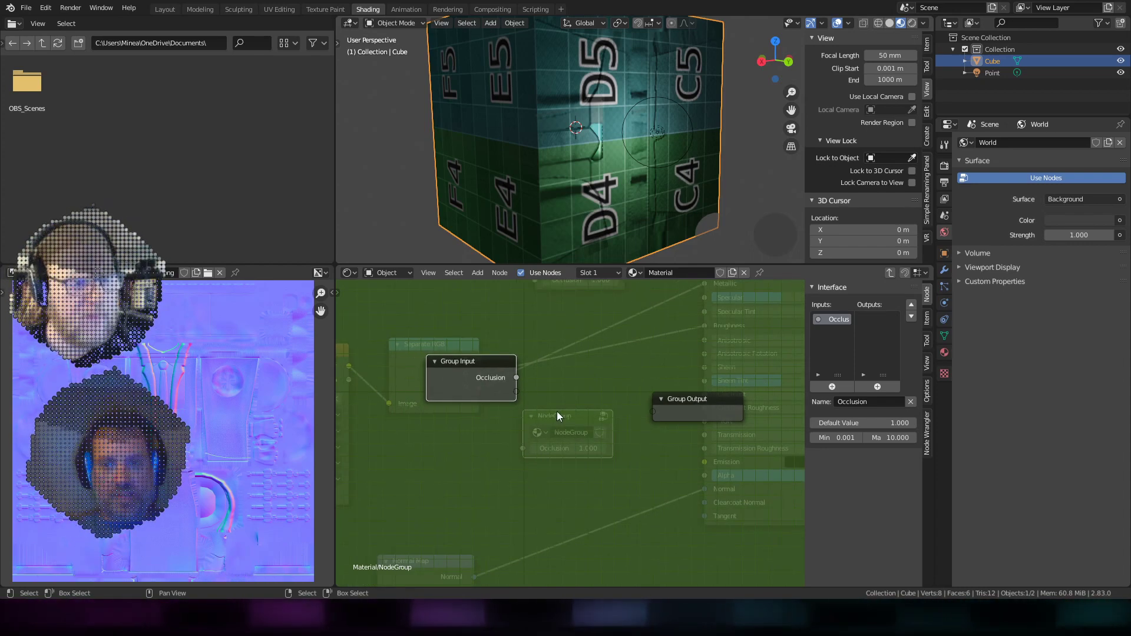
{"action": "right_click_drag", "start_coordinate": [476, 360], "coordinate": [393, 373]}
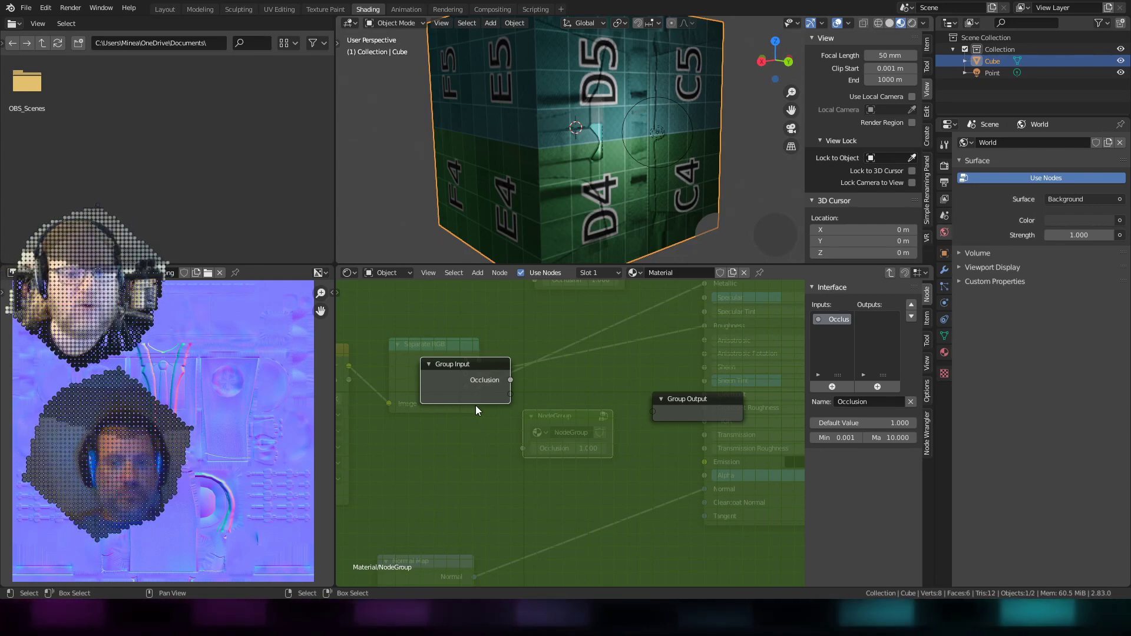
{"action": "right_click_drag", "start_coordinate": [475, 363], "coordinate": [459, 431]}
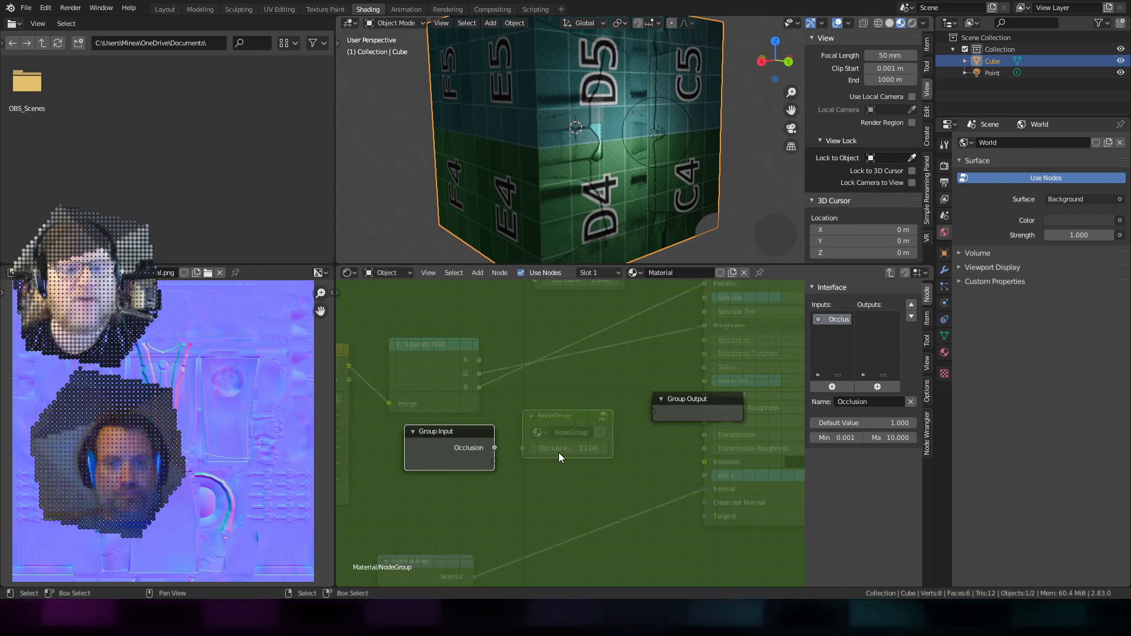
Step: Return to the material's main node tree and rename the new node group to glTF Settings
{"action": "left_click", "coordinate": [890, 272]}
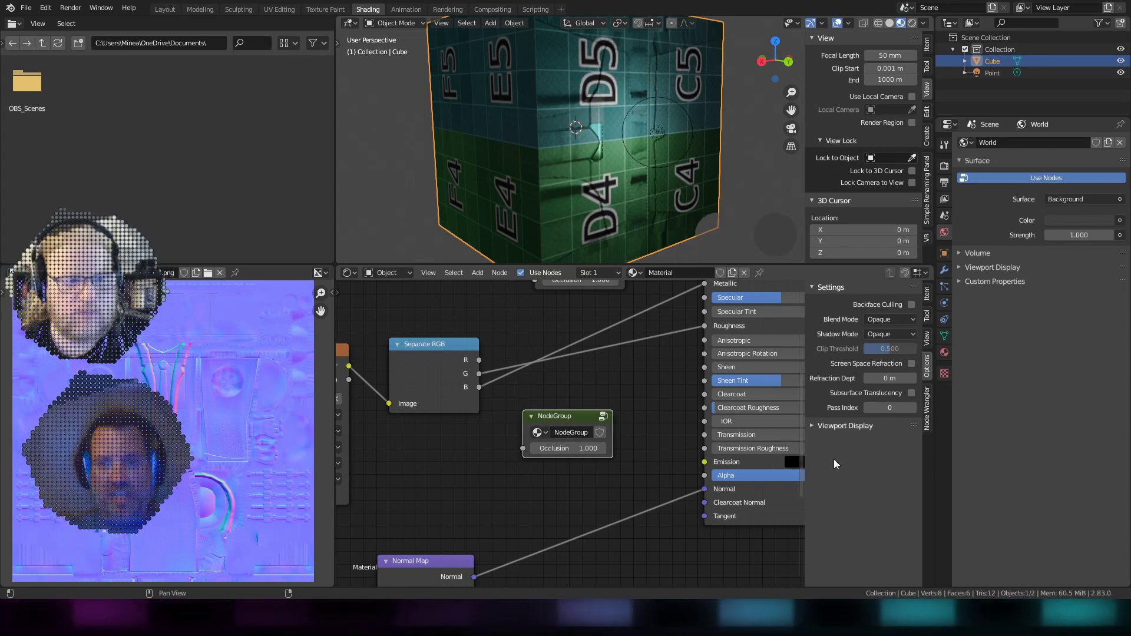
{"action": "left_click", "coordinate": [927, 293]}
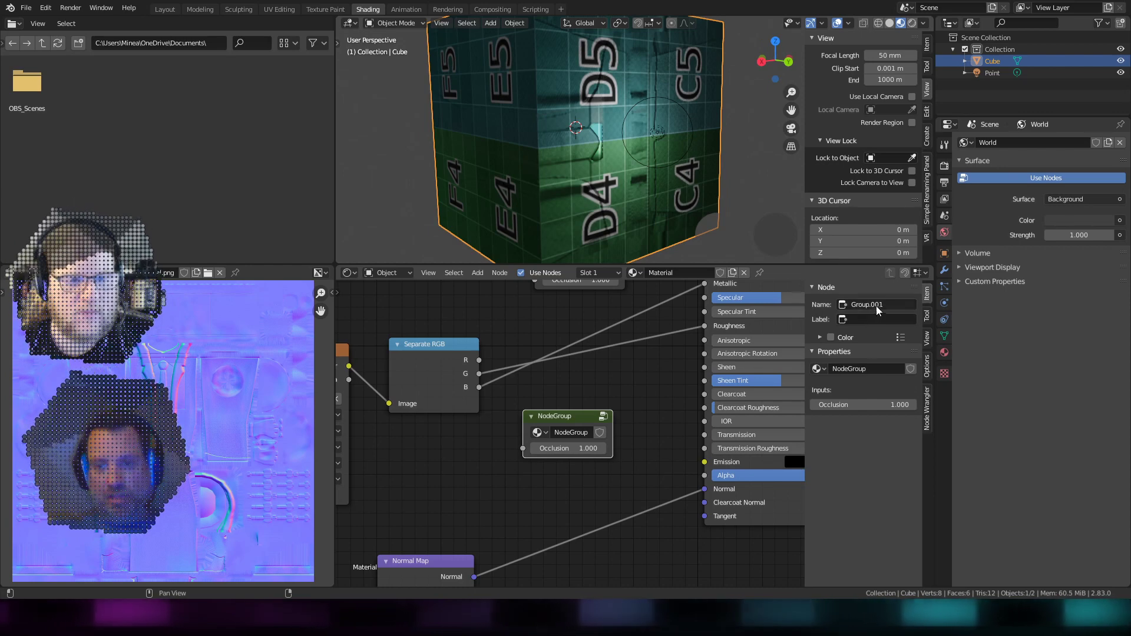
{"action": "left_click", "coordinate": [857, 320]}
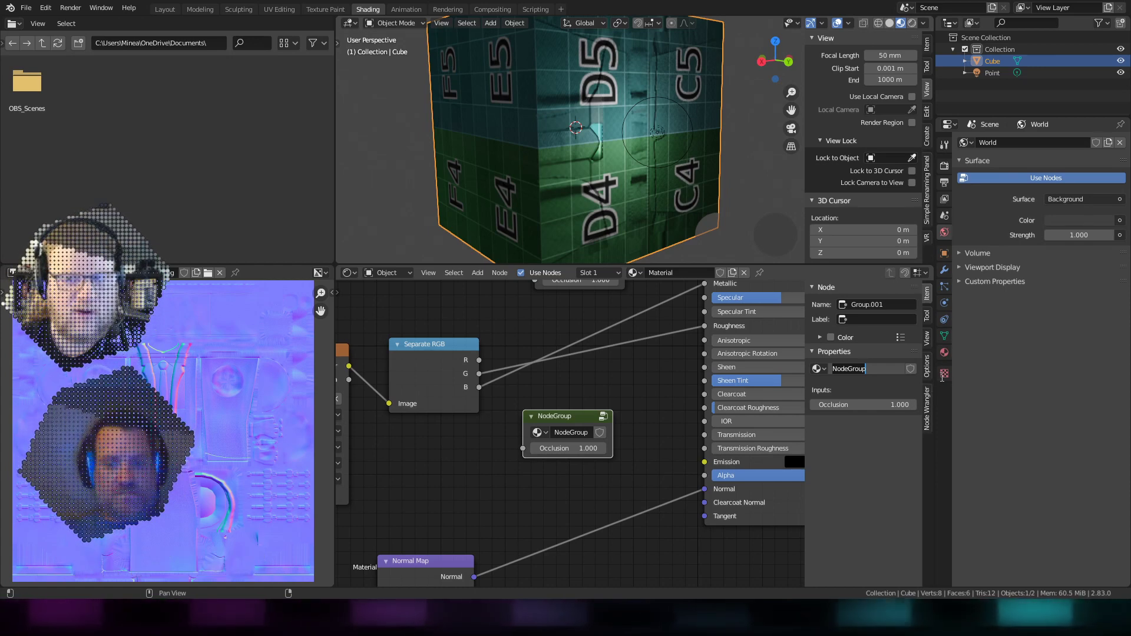
{"action": "type", "text": "glTF Settings"}
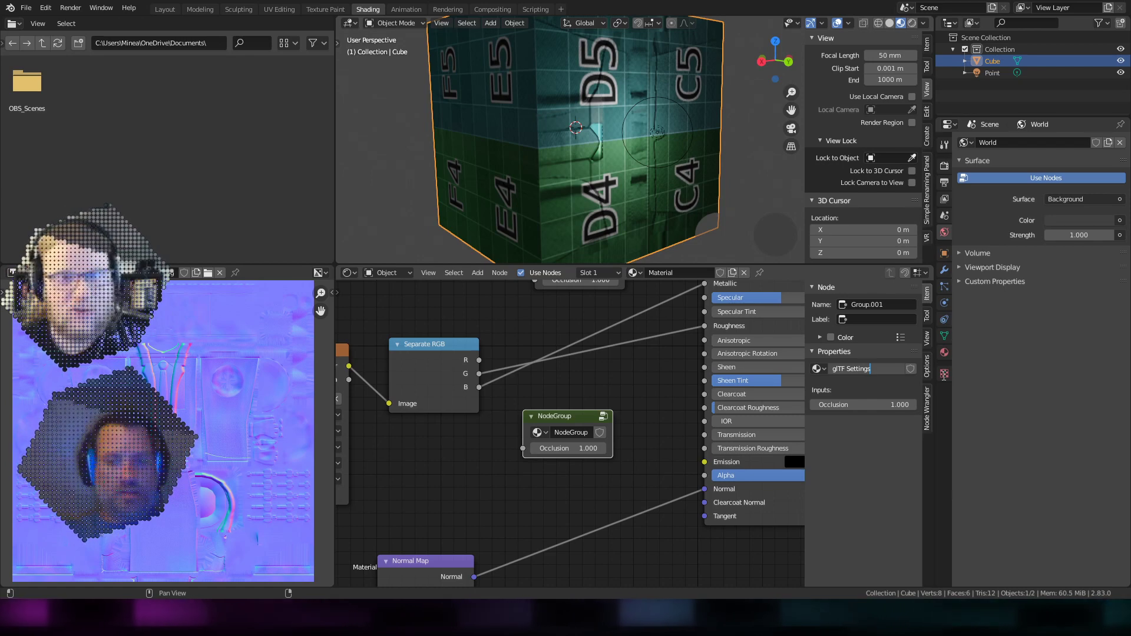
{"action": "key", "text": "Return"}
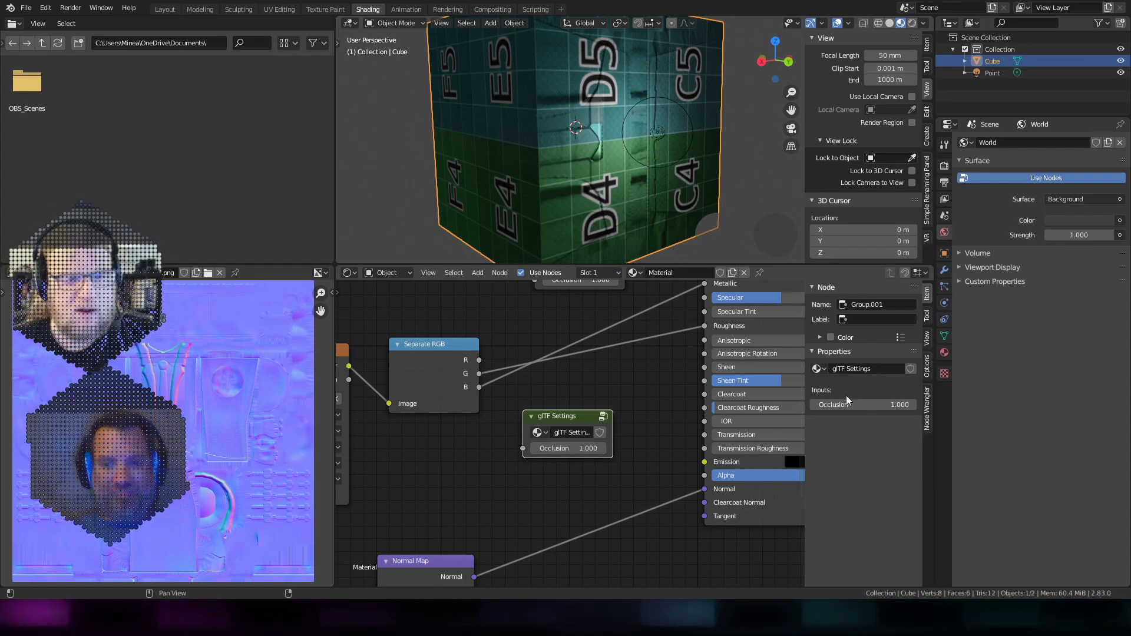
Step: Widen the older glTF Settings.002 group node to read its name, and delete that node
{"action": "middle_click_drag", "start_coordinate": [575, 336], "coordinate": [565, 396]}
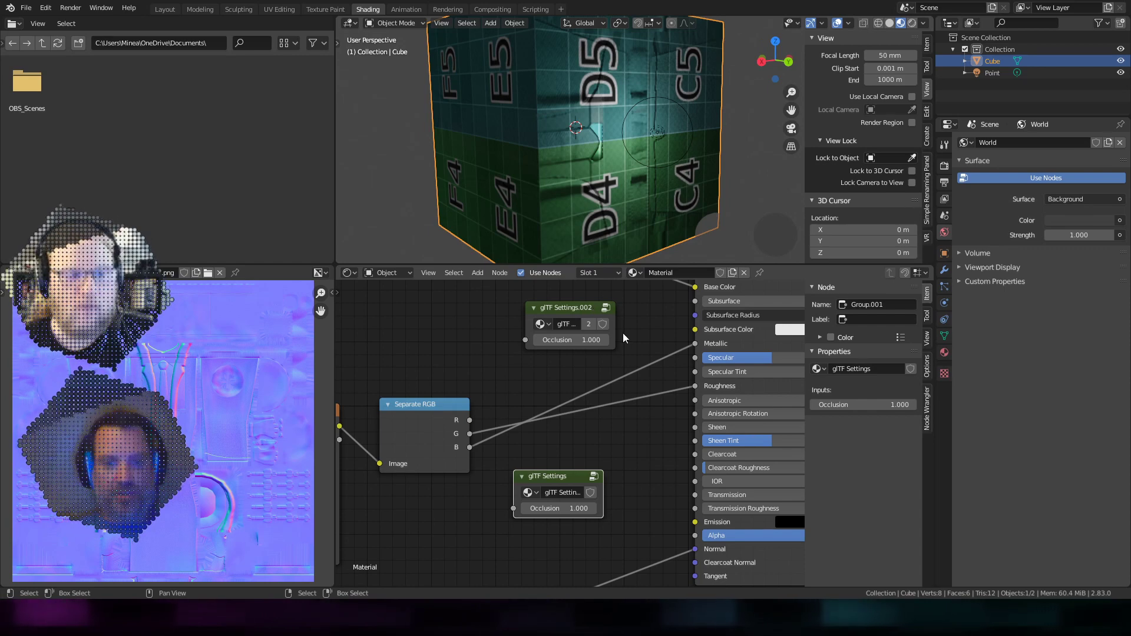
{"action": "left_click_drag", "start_coordinate": [614, 333], "coordinate": [651, 325]}
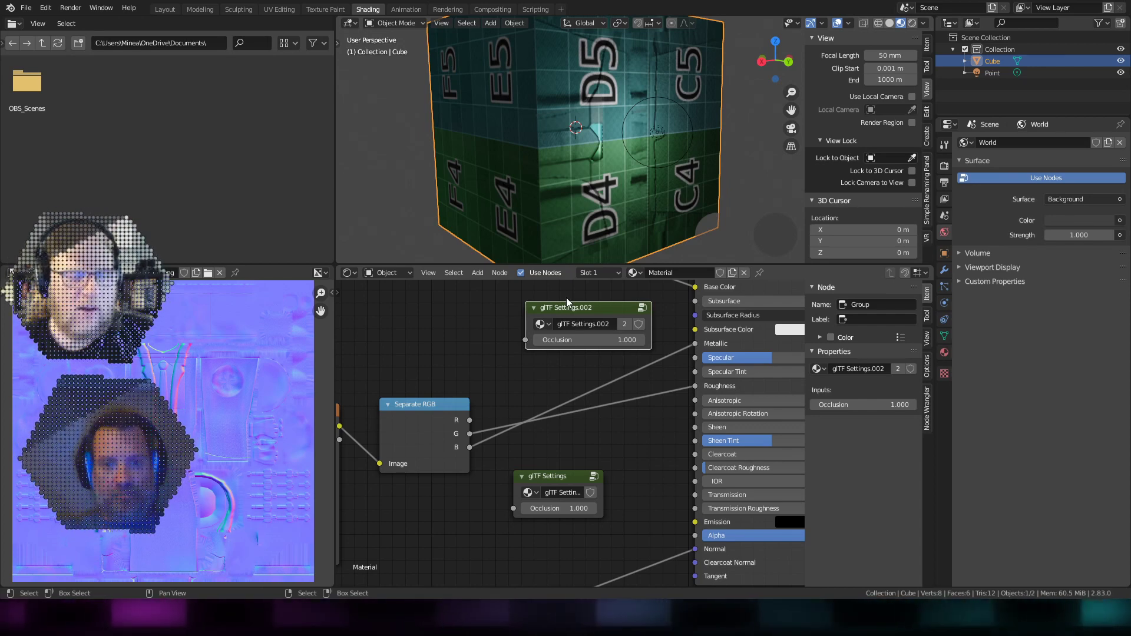
{"action": "key", "text": "x"}
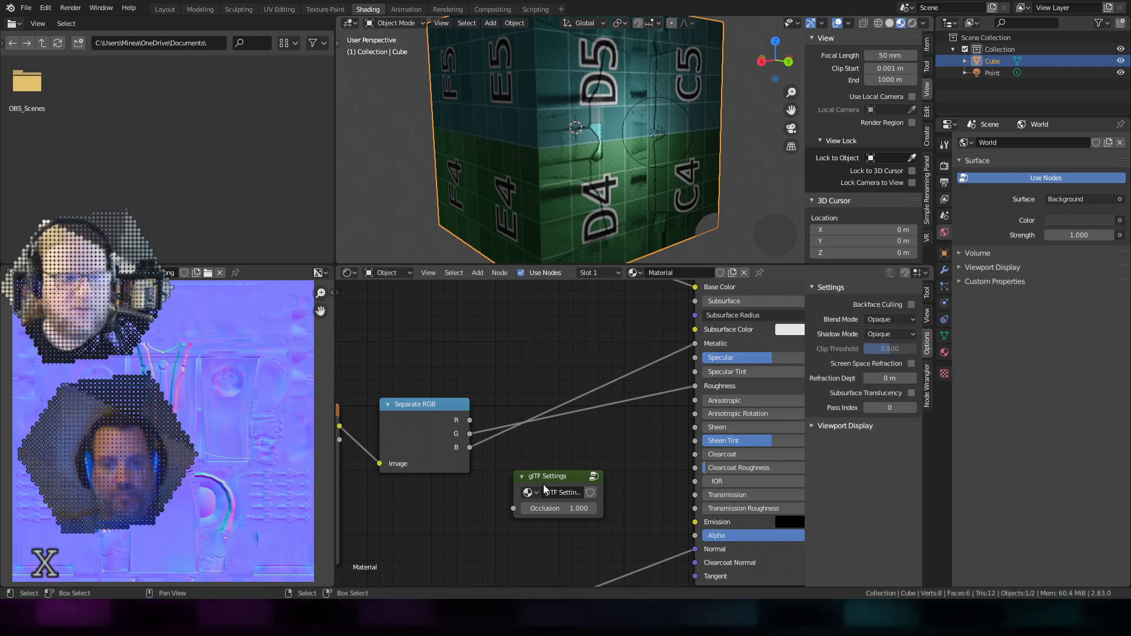
Step: Move the glTF Settings node up above the Metallic link and connect Separate RGB's R output to its Occlusion input
{"action": "left_click_drag", "start_coordinate": [543, 484], "coordinate": [541, 324]}
{"action": "right_click", "coordinate": [532, 323]}
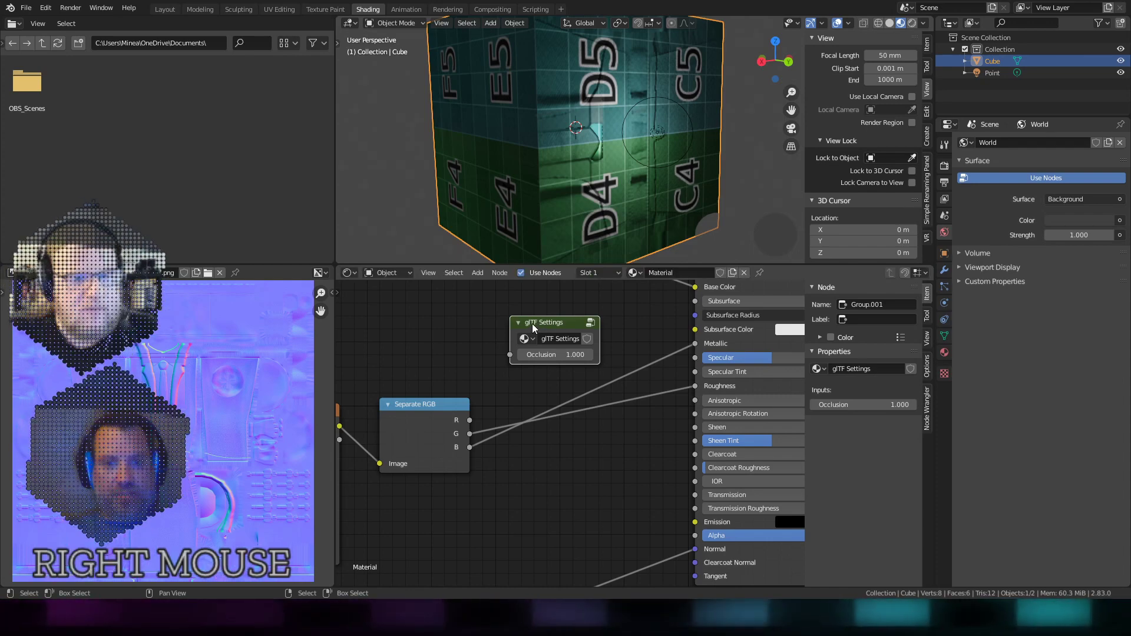
{"action": "left_click_drag", "start_coordinate": [538, 323], "coordinate": [550, 323]}
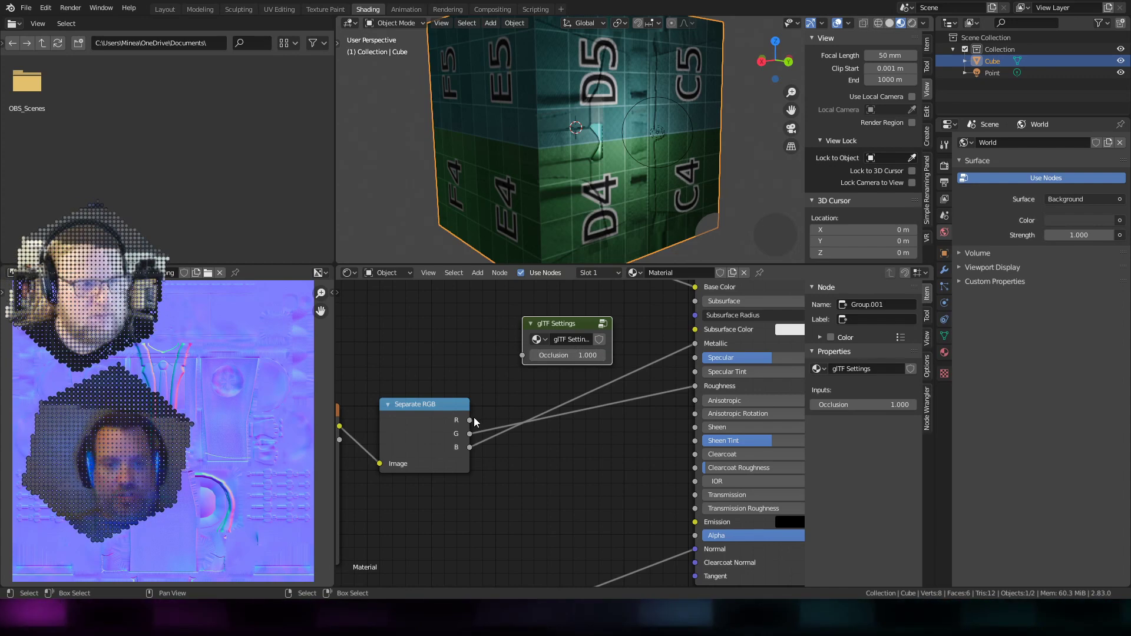
{"action": "left_click_drag", "start_coordinate": [469, 419], "coordinate": [522, 356]}
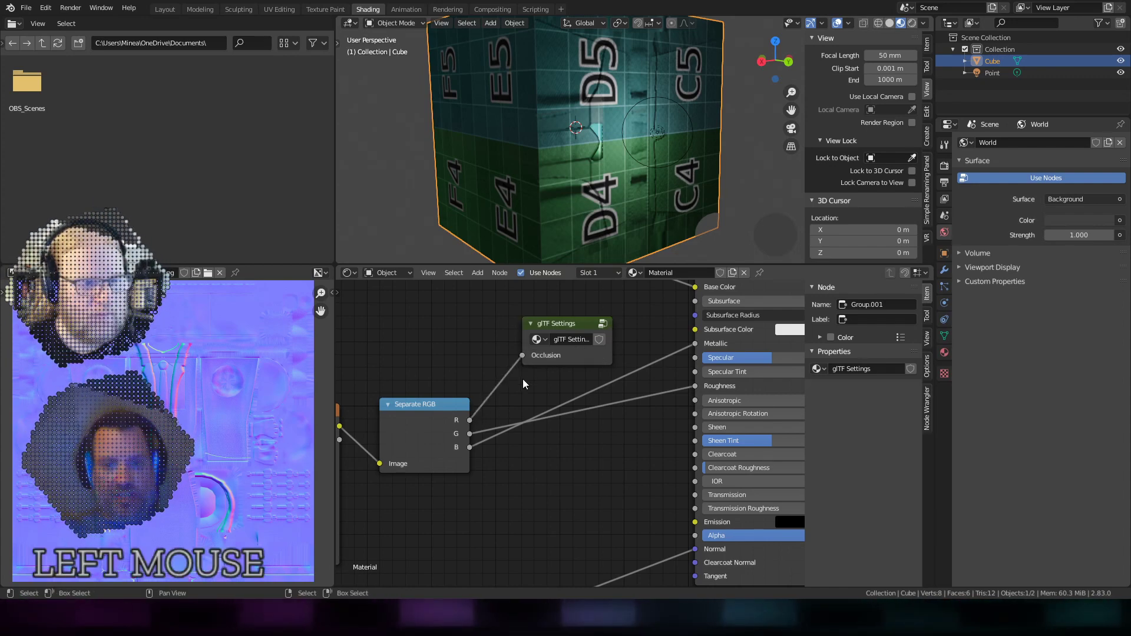
Step: Shift the glTF Settings node slightly to the left, keeping it above the Separate RGB output links
{"action": "scroll", "coordinate": [561, 386], "scroll_direction": "up", "scroll_amount": 1}
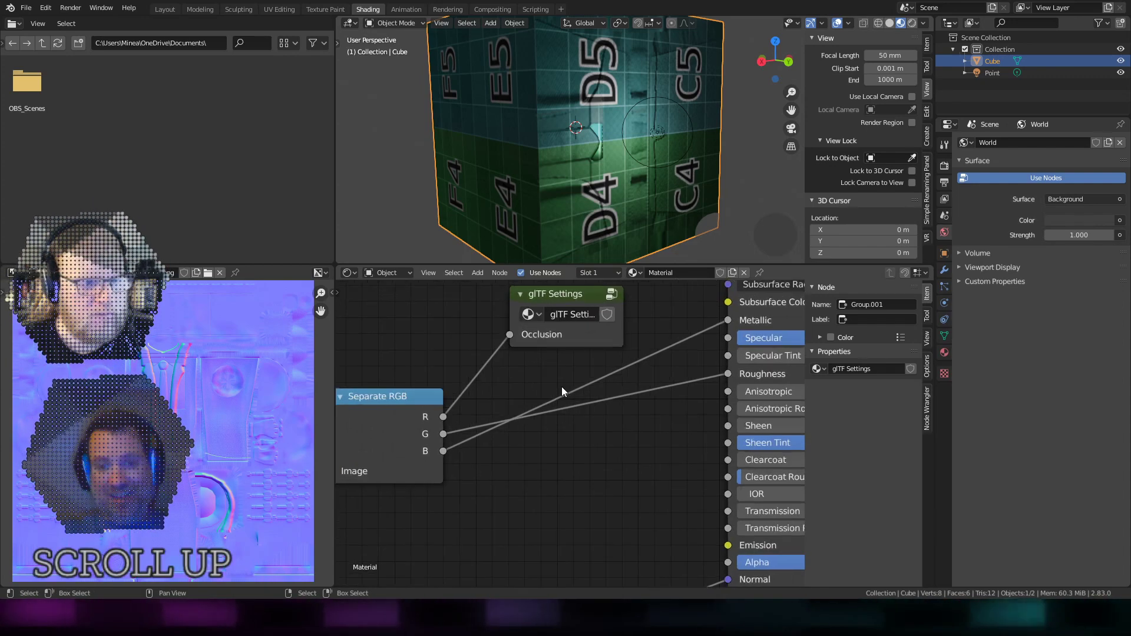
{"action": "scroll", "coordinate": [556, 387], "scroll_direction": "down", "scroll_amount": 2}
{"action": "scroll", "coordinate": [556, 387], "scroll_direction": "down", "scroll_amount": 4}
{"action": "scroll", "coordinate": [556, 387], "scroll_direction": "up", "scroll_amount": 1}
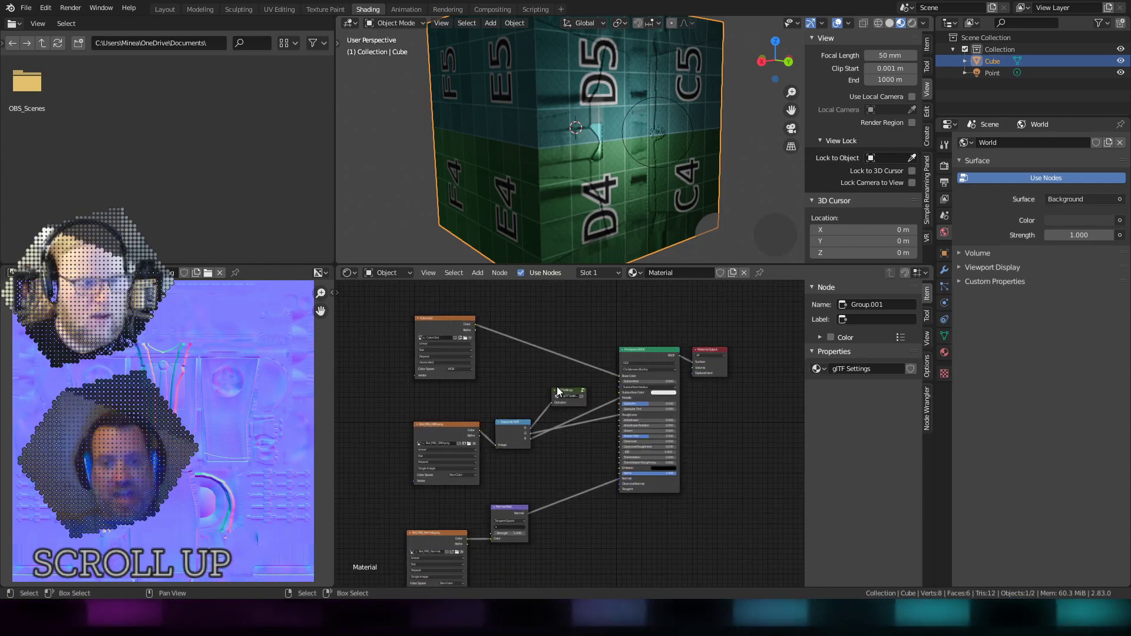
{"action": "middle_click_drag", "start_coordinate": [501, 164], "coordinate": [631, 131]}
{"action": "scroll", "coordinate": [515, 482], "scroll_direction": "up", "scroll_amount": 6}
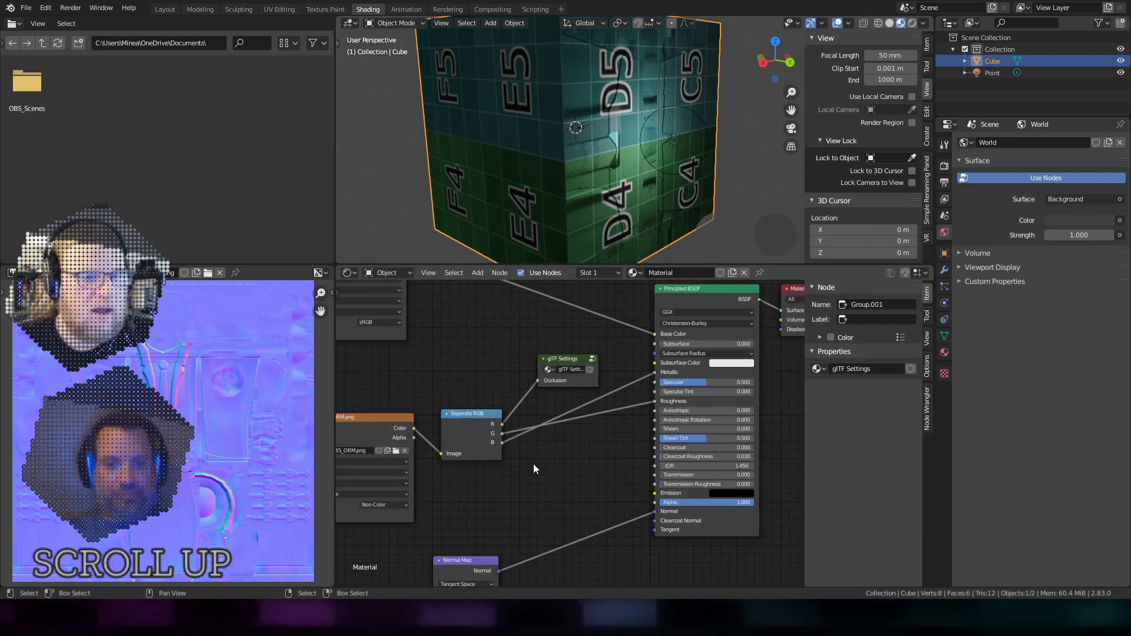
{"action": "mouse_move", "coordinate": [569, 333]}
{"action": "right_mouse_down"}
{"action": "mouse_move", "coordinate": [548, 351]}
{"action": "mouse_move", "coordinate": [564, 334]}
{"action": "right_mouse_up"}
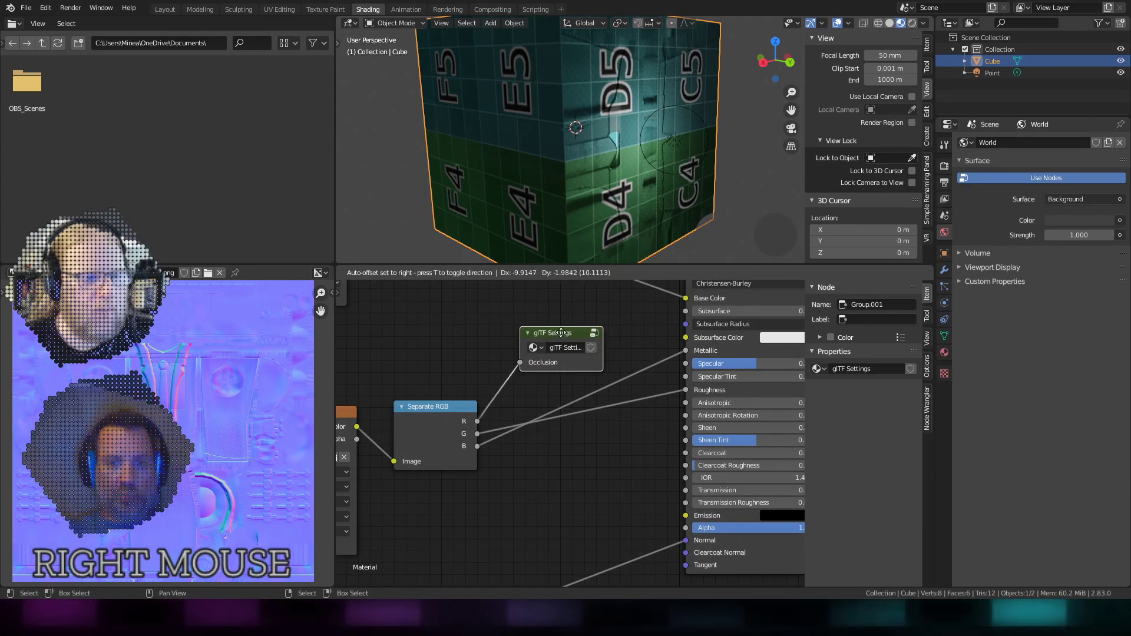
{"action": "scroll", "coordinate": [559, 428], "scroll_direction": "down", "scroll_amount": 3}
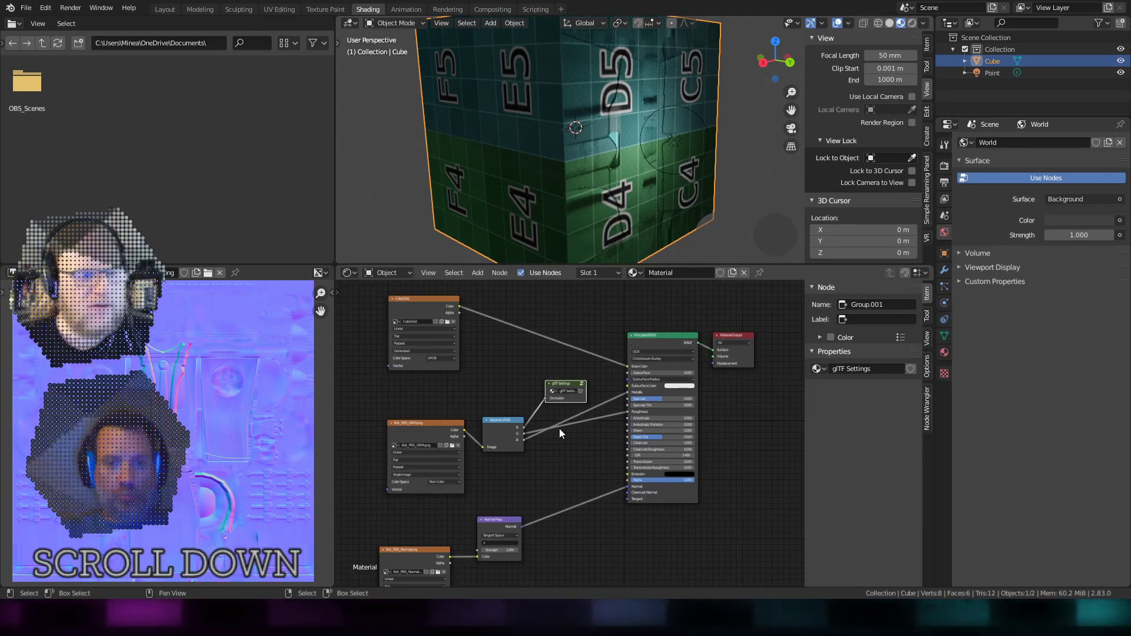
{"action": "scroll", "coordinate": [559, 429], "scroll_direction": "up", "scroll_amount": 2}
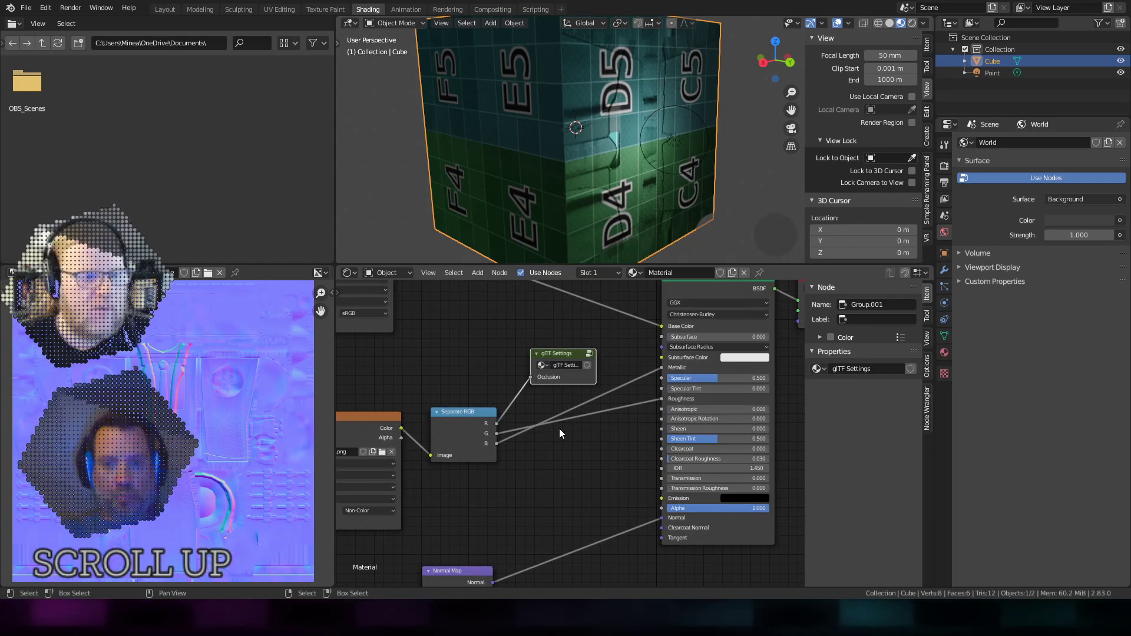
Step: Examine the complete material node tree, from the three image textures through to the Material Output
{"action": "left_click_drag", "start_coordinate": [497, 424], "coordinate": [627, 457]}
{"action": "scroll", "coordinate": [625, 457], "scroll_direction": "down", "scroll_amount": 1}
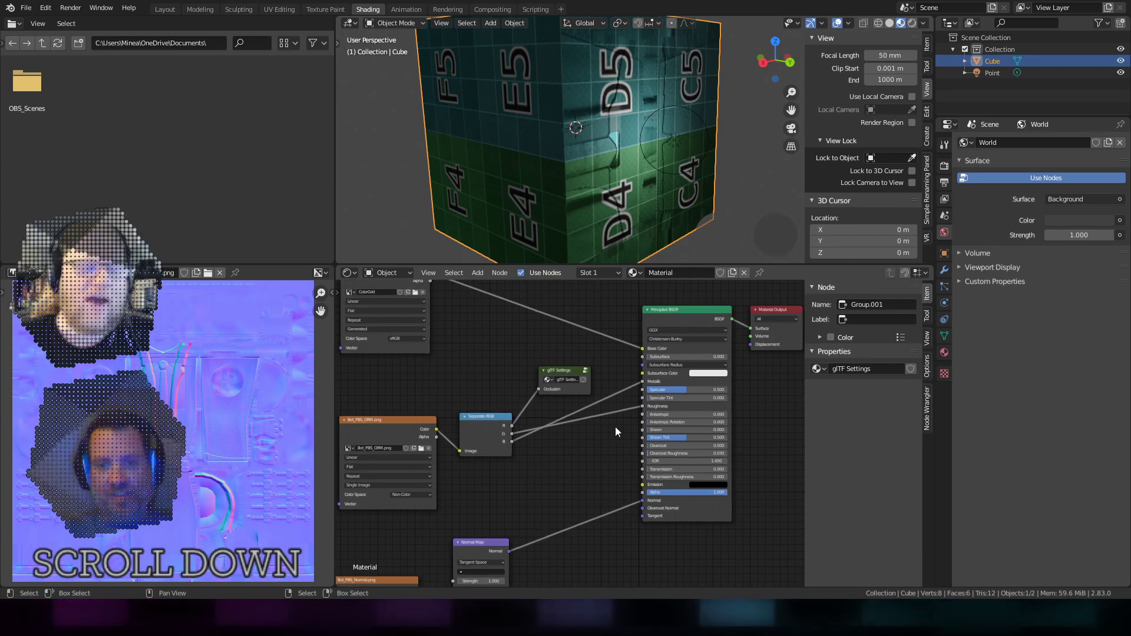
{"action": "middle_click_drag", "start_coordinate": [615, 426], "coordinate": [602, 486]}
{"action": "scroll", "coordinate": [602, 486], "scroll_direction": "up", "scroll_amount": 1}
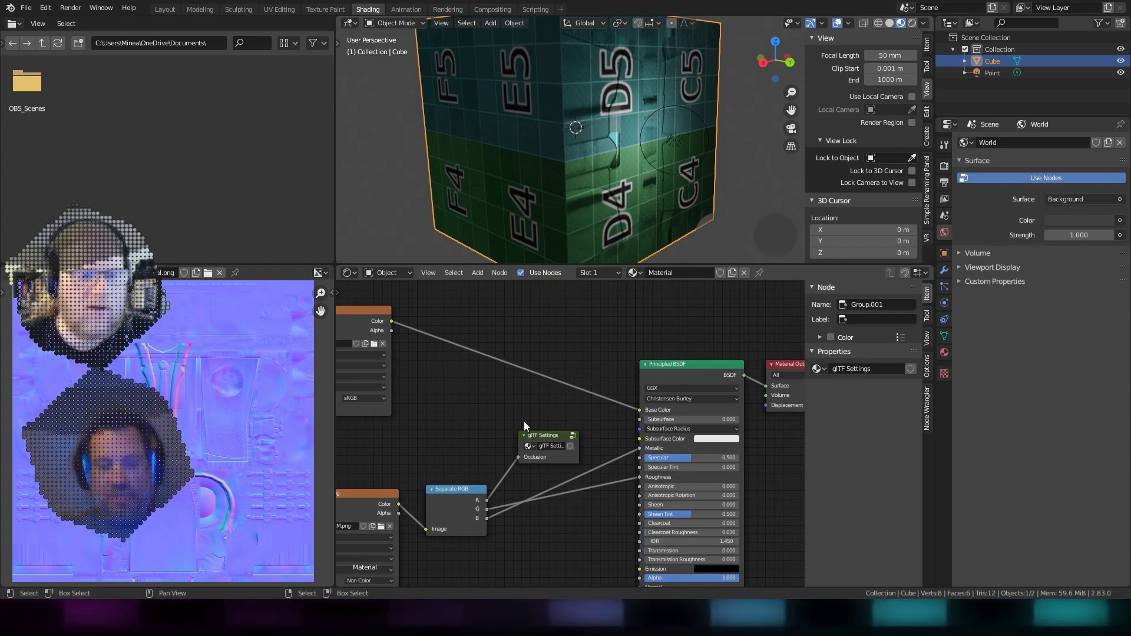
{"action": "scroll", "coordinate": [522, 429], "scroll_direction": "down", "scroll_amount": 5}
{"action": "middle_click_drag", "start_coordinate": [564, 436], "coordinate": [564, 479]}
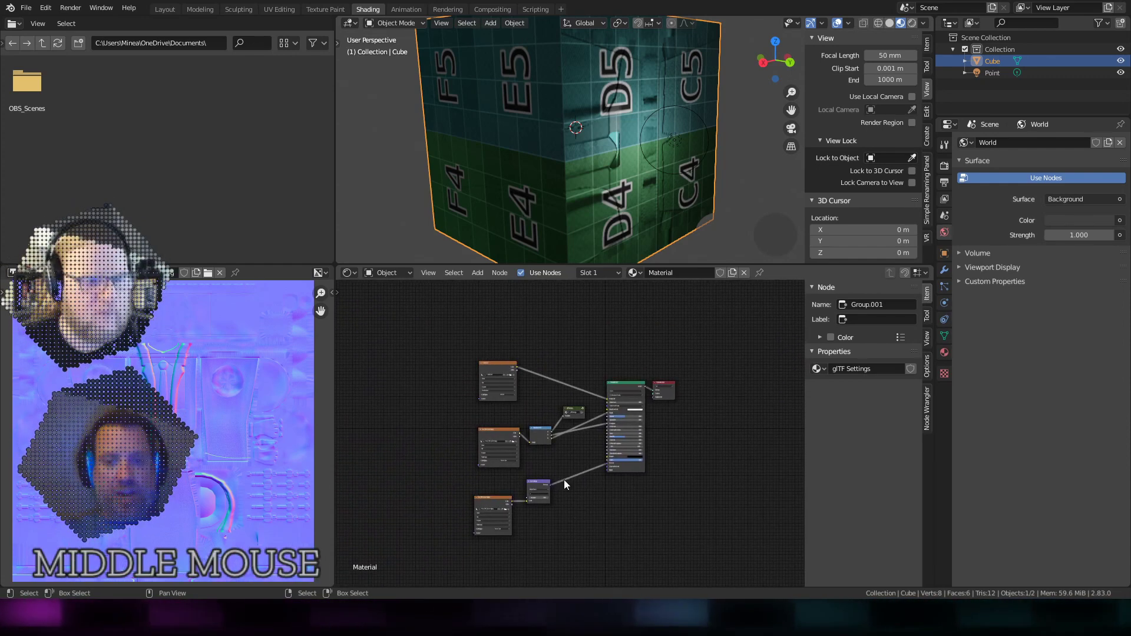
{"action": "scroll", "coordinate": [564, 479], "scroll_direction": "up", "scroll_amount": 2}
{"action": "middle_click_drag", "start_coordinate": [575, 518], "coordinate": [576, 479]}
{"action": "scroll", "coordinate": [585, 486], "scroll_direction": "up", "scroll_amount": 1}
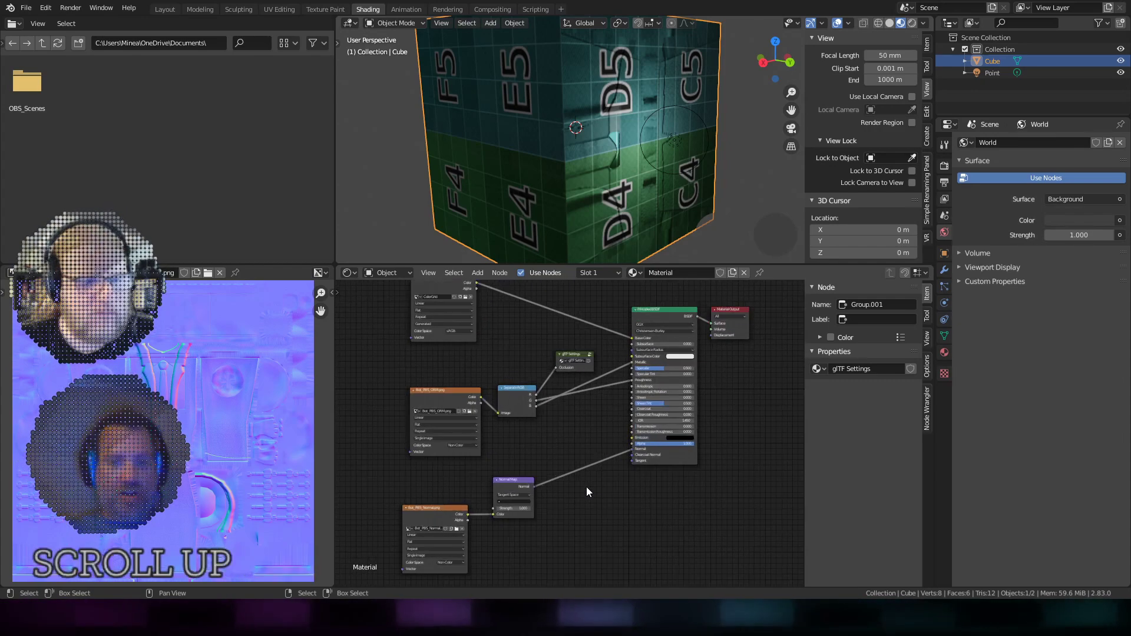
Step: Maximize the node editor and move the Material Output node slightly up and farther right of the Principled BSDF
{"action": "key", "text": "ctrl+space"}
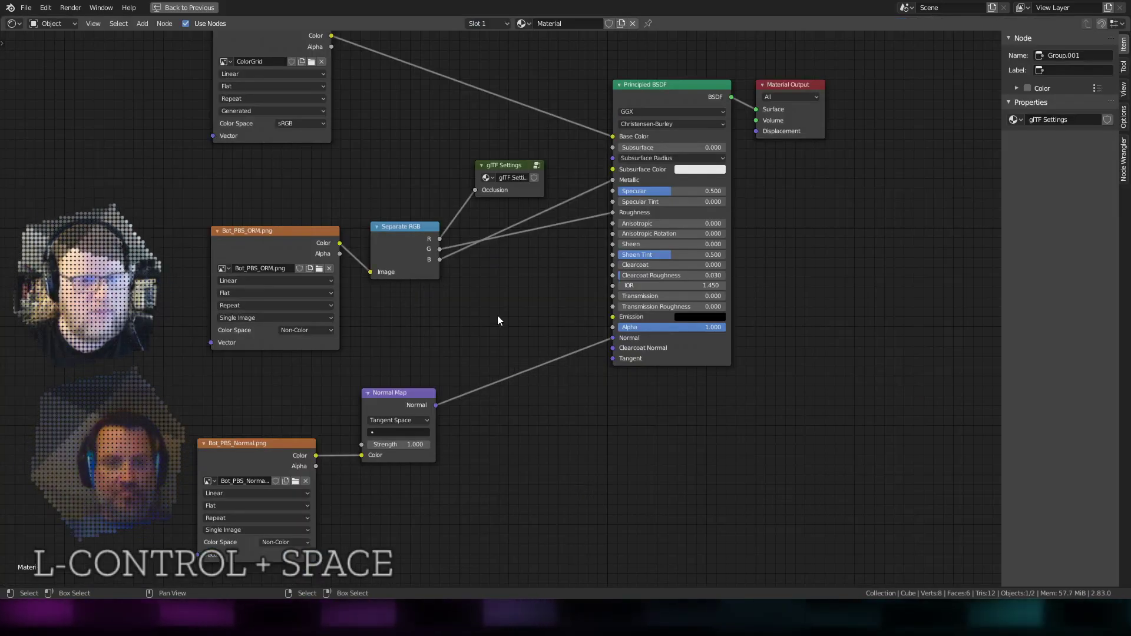
{"action": "middle_click_drag", "start_coordinate": [497, 320], "coordinate": [522, 351], "text": "shift"}
{"action": "scroll", "coordinate": [523, 353], "scroll_direction": "down", "scroll_amount": 1}
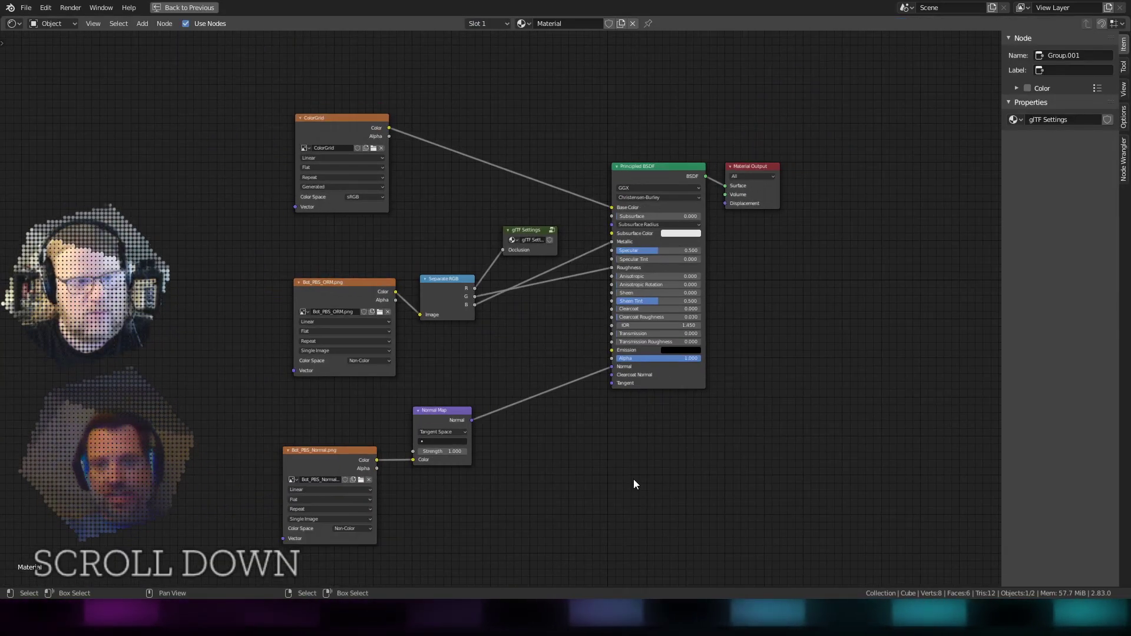
{"action": "right_click_drag", "start_coordinate": [745, 164], "coordinate": [759, 155]}
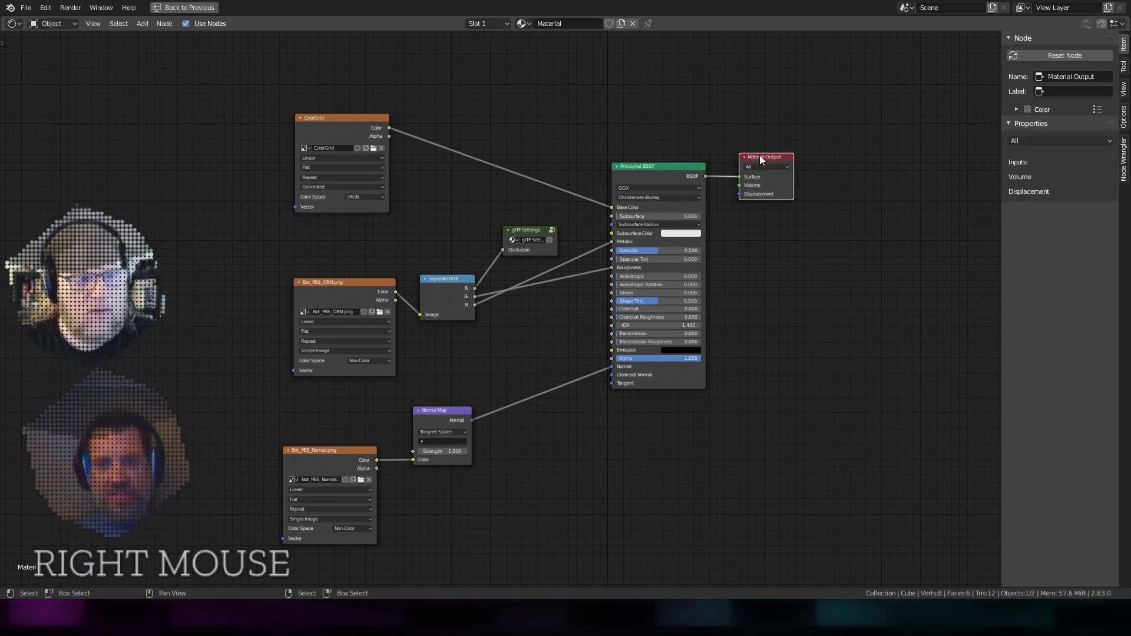
{"action": "scroll", "coordinate": [513, 455], "scroll_direction": "up", "scroll_amount": 1}
{"action": "middle_click_drag", "start_coordinate": [515, 457], "coordinate": [568, 484], "text": "shift"}
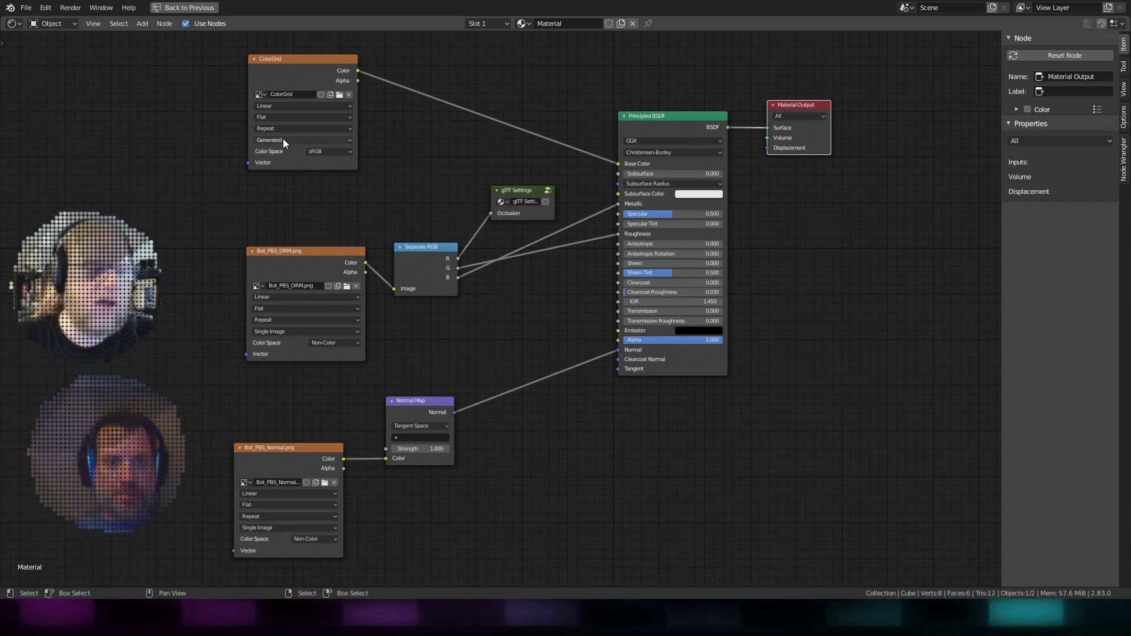
Step: Handwrite the annotations "Color", "ORM" and "Normal" with the Annotate tool to the left of the three matching image texture nodes
{"action": "key", "text": "t"}
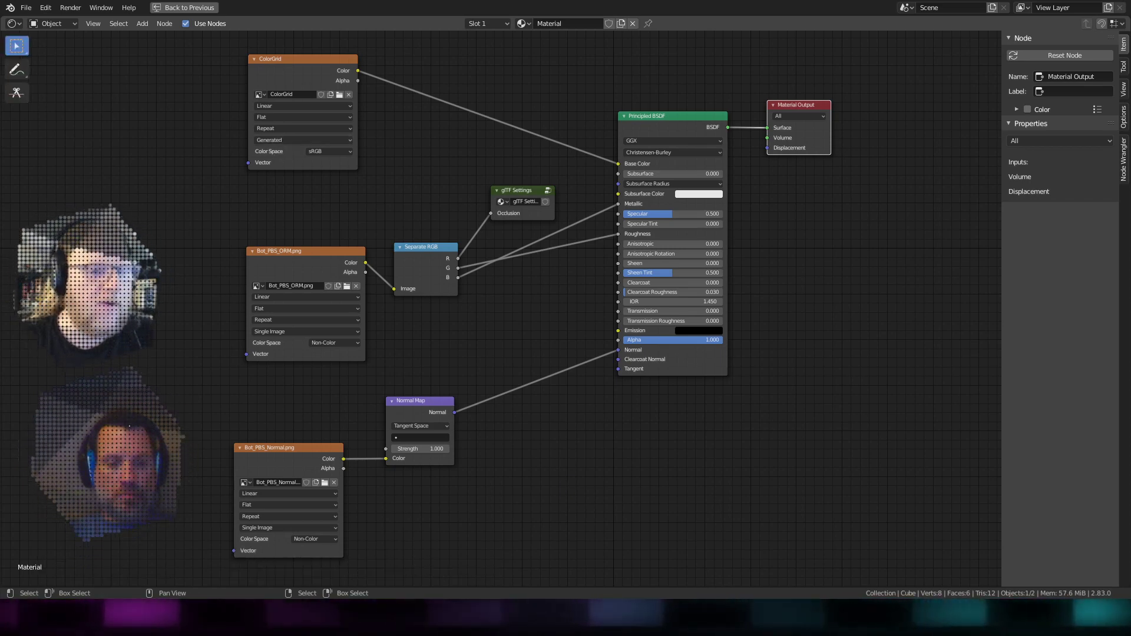
{"action": "left_click", "coordinate": [17, 69]}
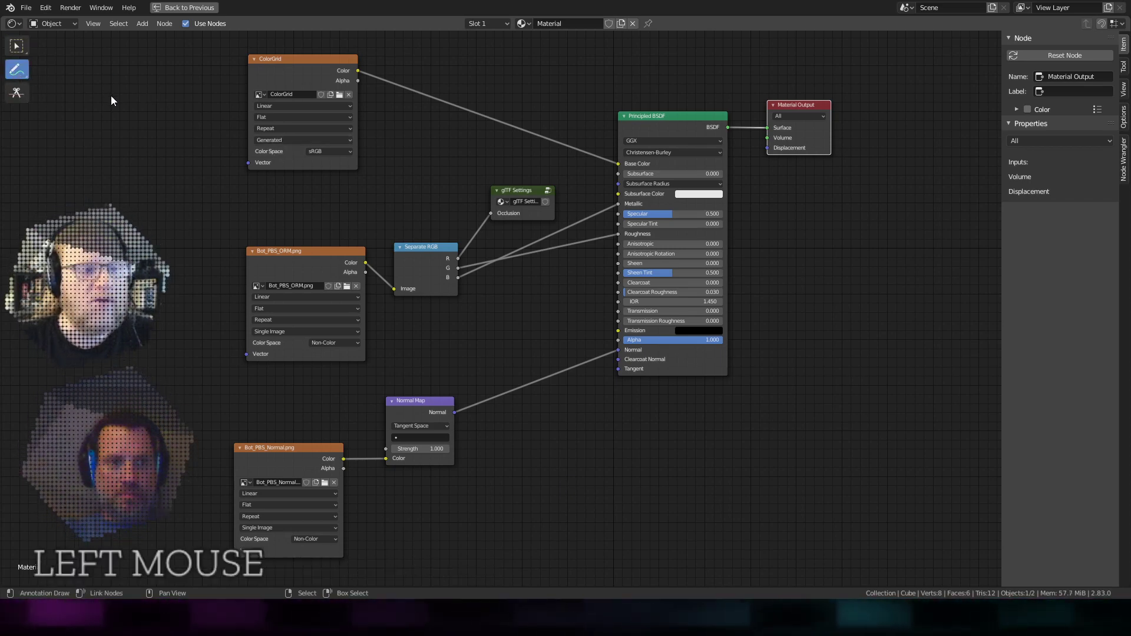
{"action": "mouse_move", "coordinate": [114, 89]}
{"action": "left_mouse_down"}
{"action": "mouse_move", "coordinate": [110, 118]}
{"action": "mouse_move", "coordinate": [206, 77]}
{"action": "left_mouse_up"}
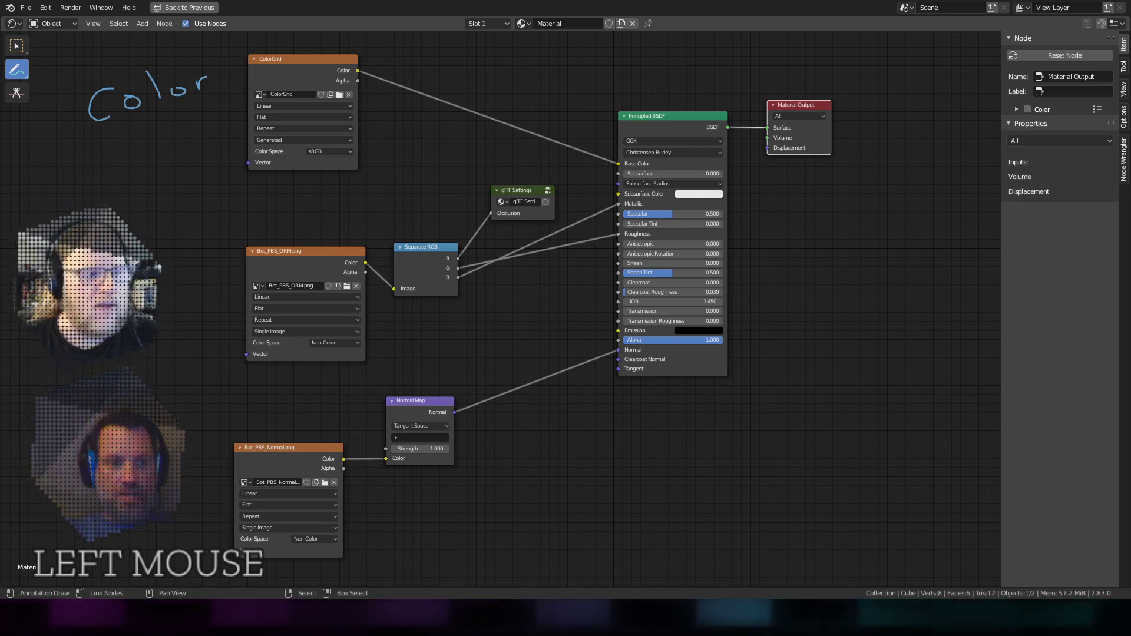
{"action": "left_click_drag", "start_coordinate": [164, 297], "coordinate": [201, 298]}
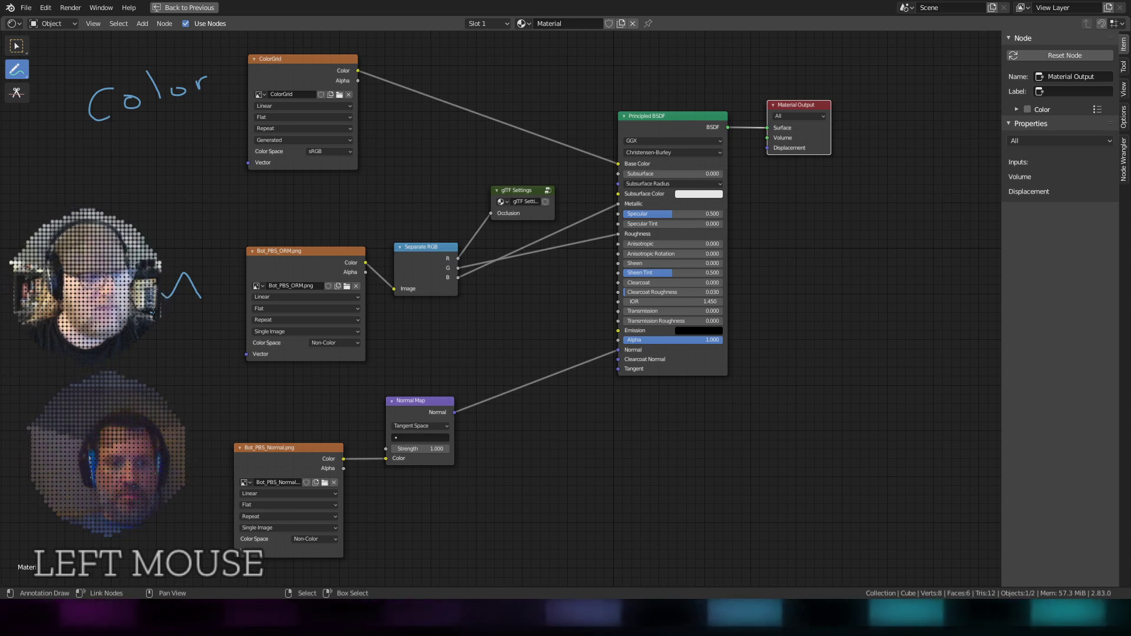
{"action": "left_click_drag", "start_coordinate": [195, 463], "coordinate": [196, 469]}
{"action": "left_click_drag", "start_coordinate": [205, 420], "coordinate": [211, 470]}
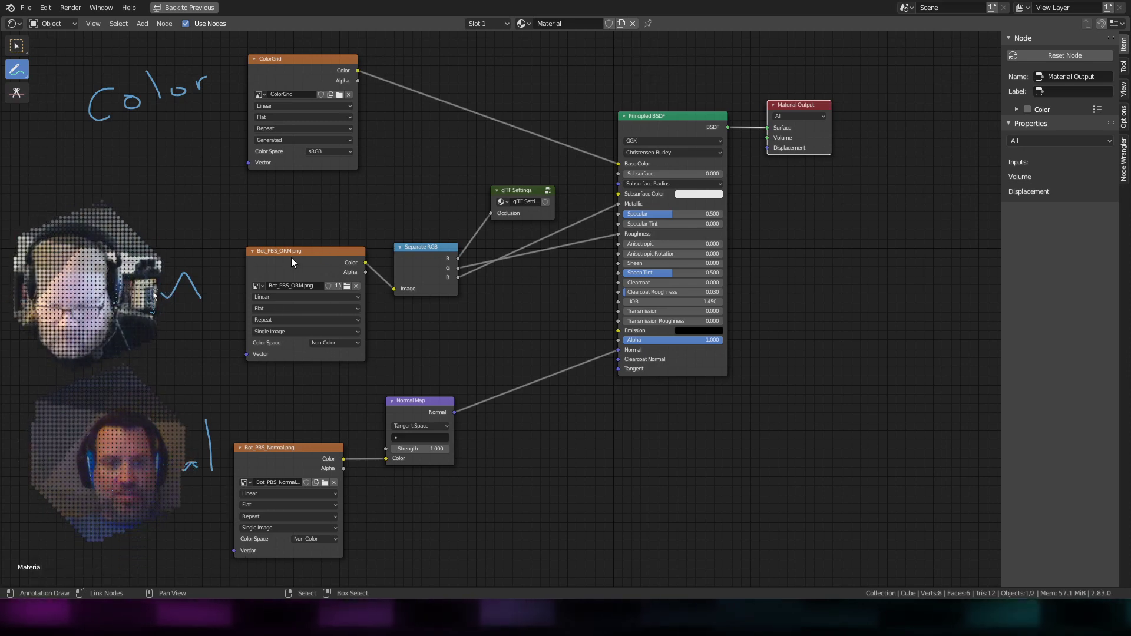
Step: Move the Bot_PBS_ORM.png texture node slightly left and handwrite "Base" above the "Color" annotation
{"action": "right_click_drag", "start_coordinate": [291, 258], "coordinate": [270, 262]}
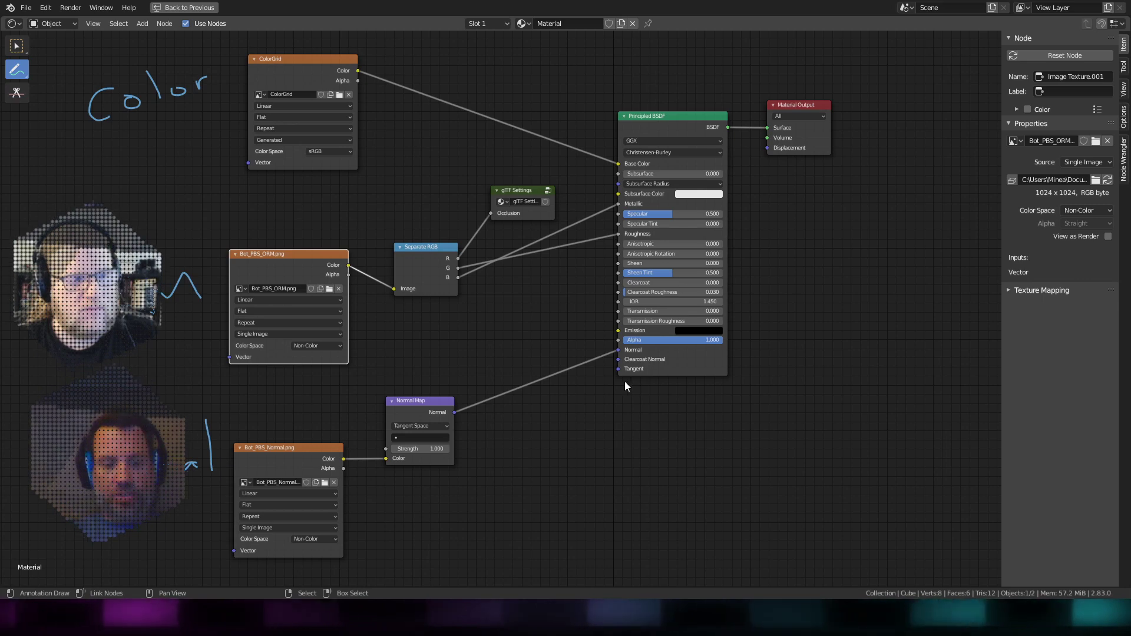
{"action": "scroll", "coordinate": [543, 436], "scroll_direction": "down", "scroll_amount": 2}
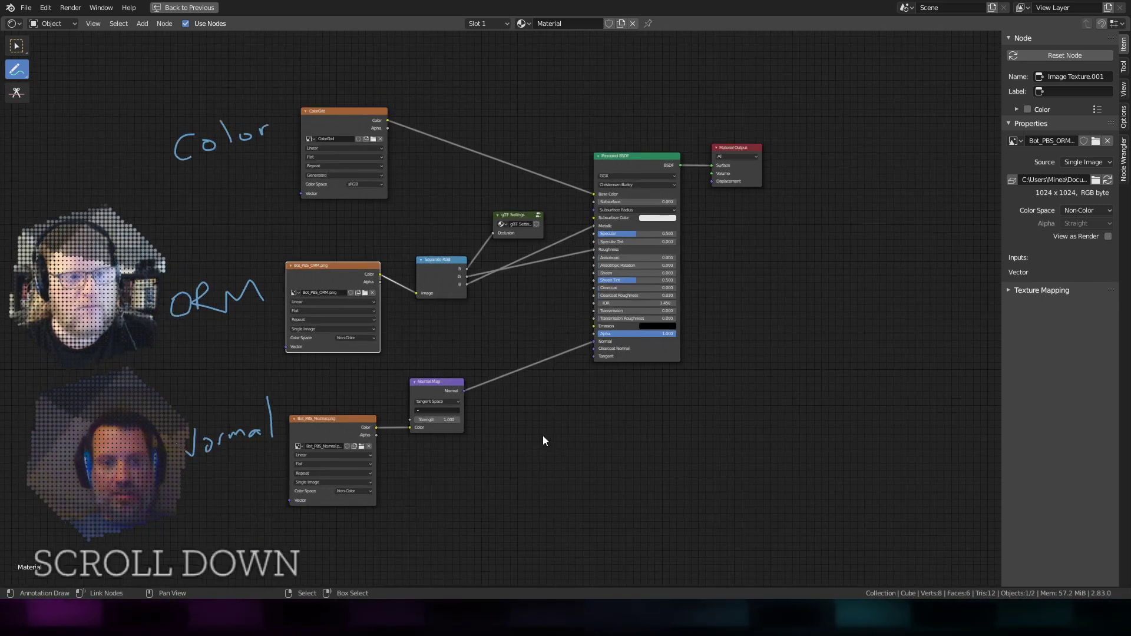
{"action": "scroll", "coordinate": [543, 430], "scroll_direction": "up", "scroll_amount": 1}
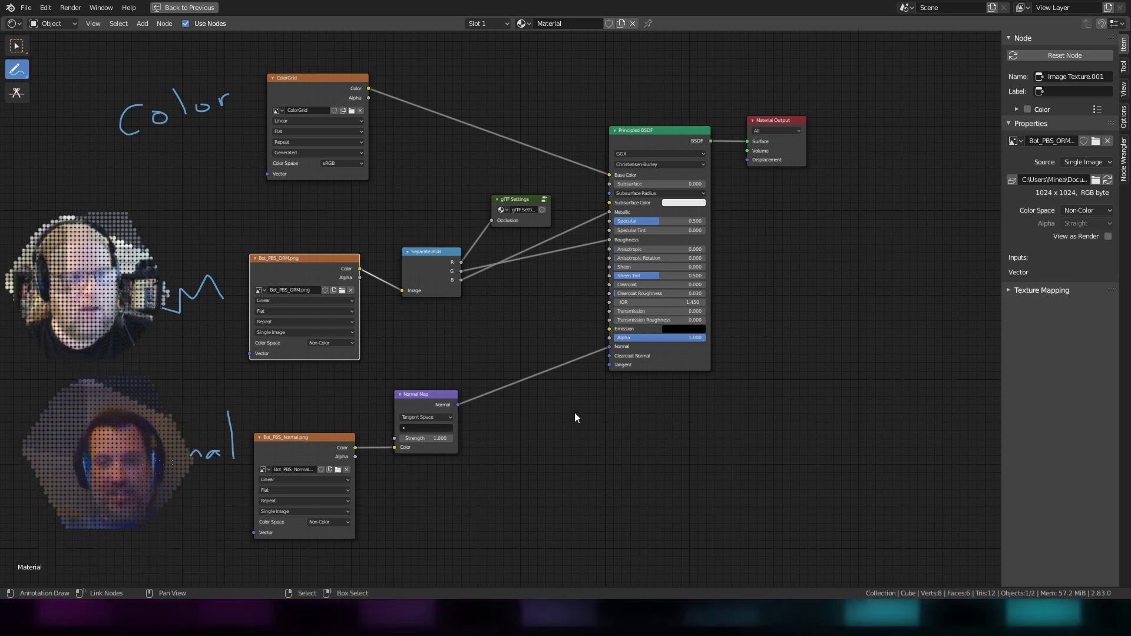
{"action": "scroll", "coordinate": [575, 390], "scroll_direction": "down", "scroll_amount": 2}
{"action": "scroll", "coordinate": [567, 393], "scroll_direction": "up", "scroll_amount": 1}
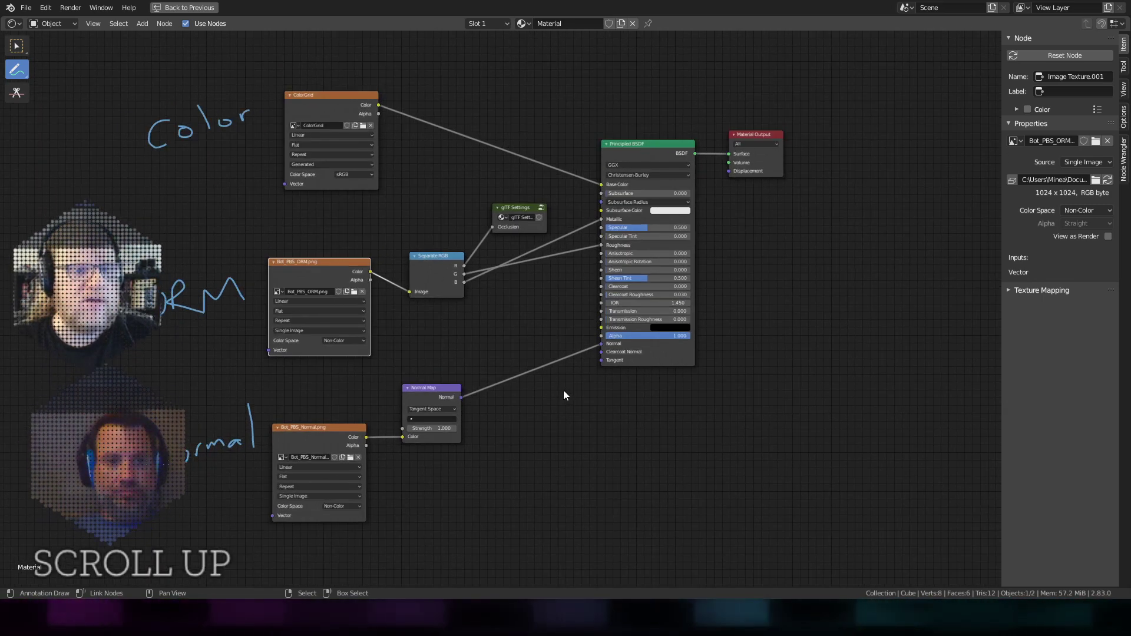
{"action": "mouse_move", "coordinate": [139, 73]}
{"action": "left_mouse_down"}
{"action": "mouse_move", "coordinate": [147, 101]}
{"action": "mouse_move", "coordinate": [196, 86]}
{"action": "left_mouse_up"}
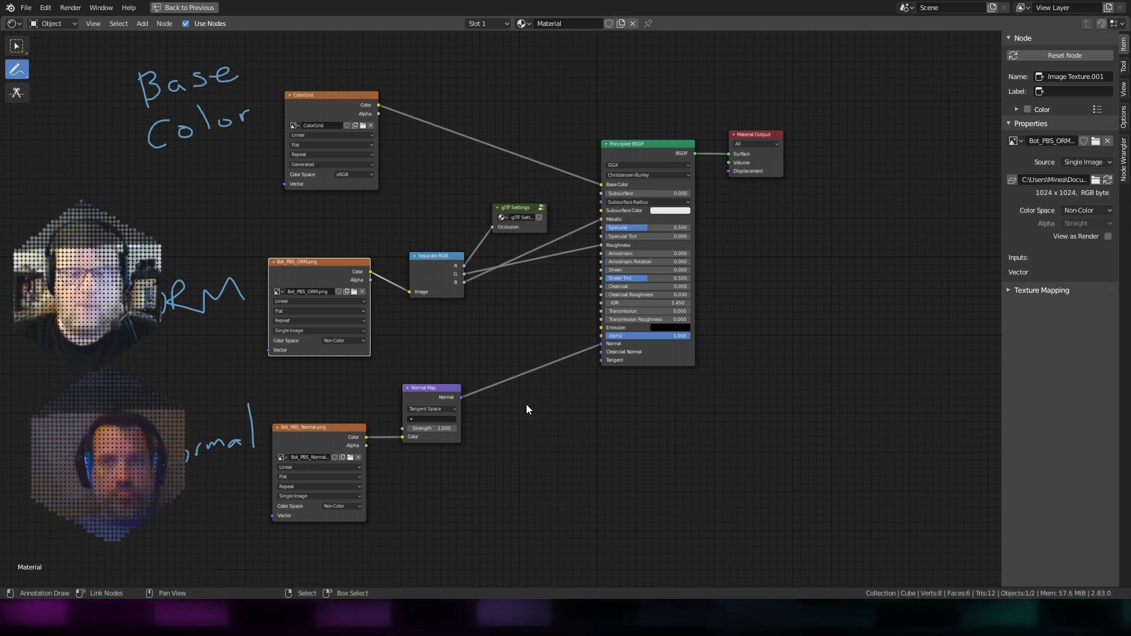
Step: Insert a MixRGB node on the link between the ColorGrid texture and Base Color, and set its blend mode to Multiply
{"action": "middle_click_drag", "start_coordinate": [495, 262], "coordinate": [493, 416], "text": "shift"}
{"action": "scroll", "coordinate": [508, 387], "scroll_direction": "up", "scroll_amount": 2}
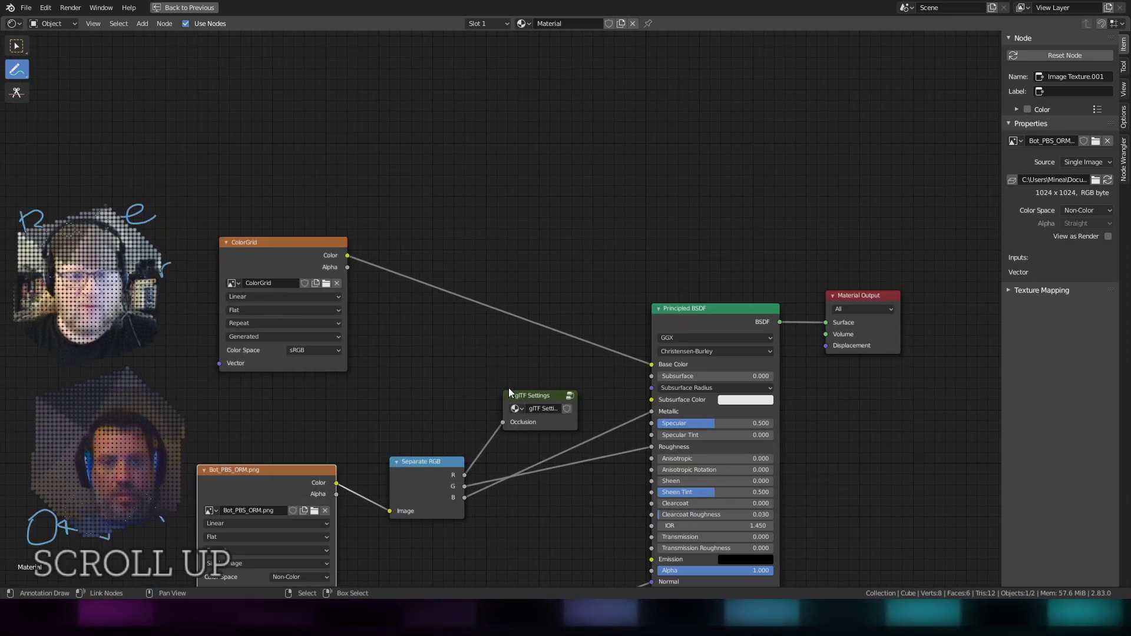
{"action": "scroll", "coordinate": [509, 388], "scroll_direction": "up", "scroll_amount": 1}
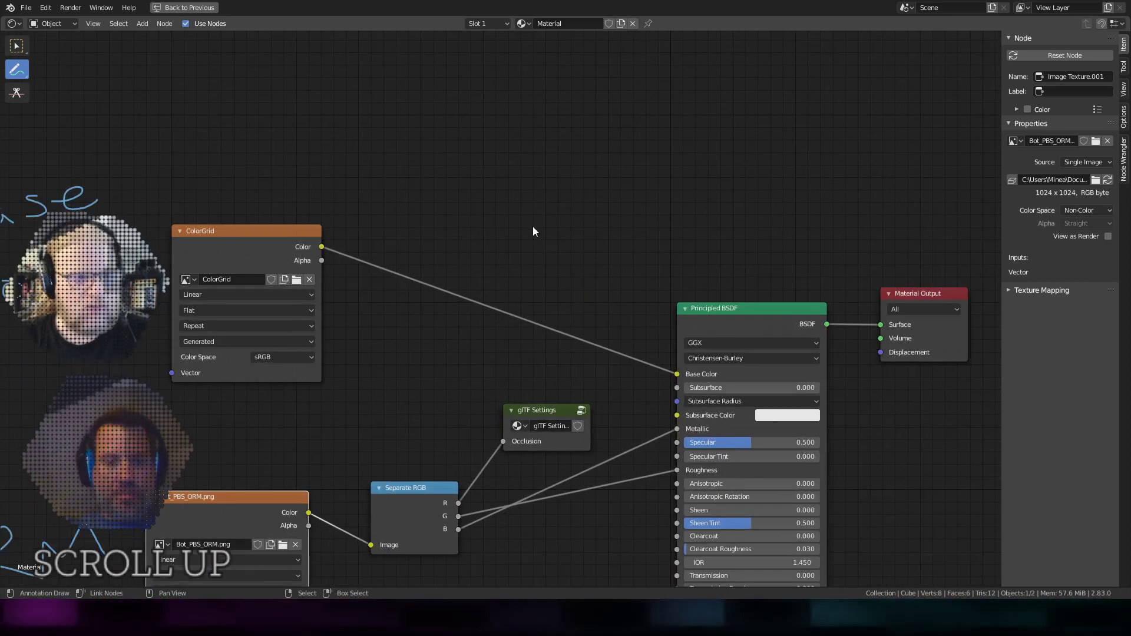
{"action": "key", "text": "q"}
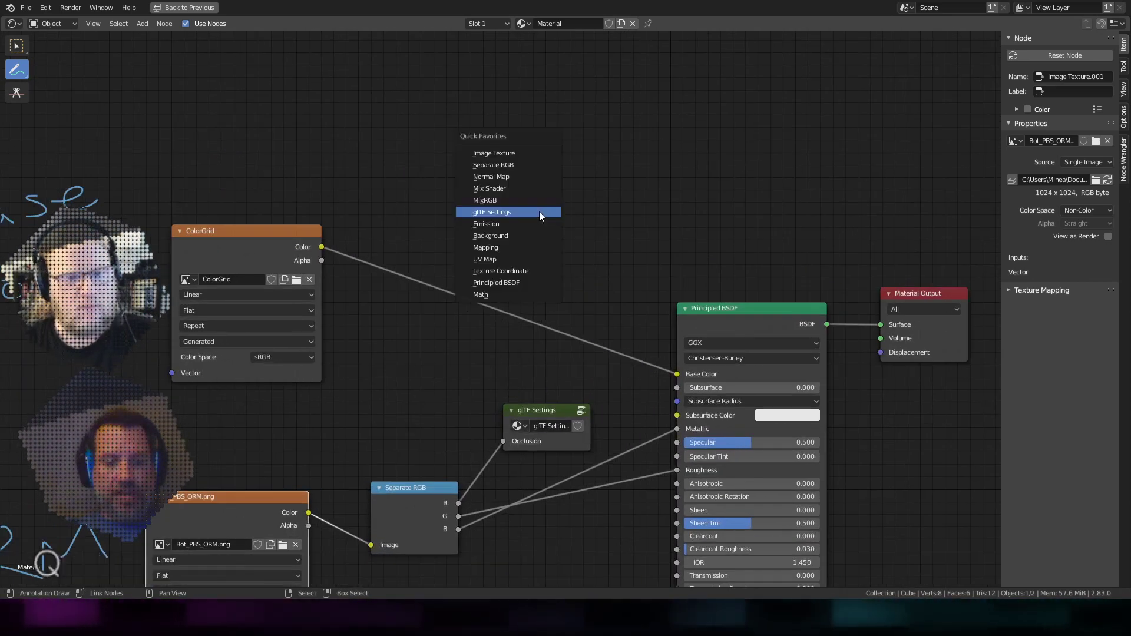
{"action": "left_click", "coordinate": [503, 201]}
{"action": "left_click", "coordinate": [468, 293]}
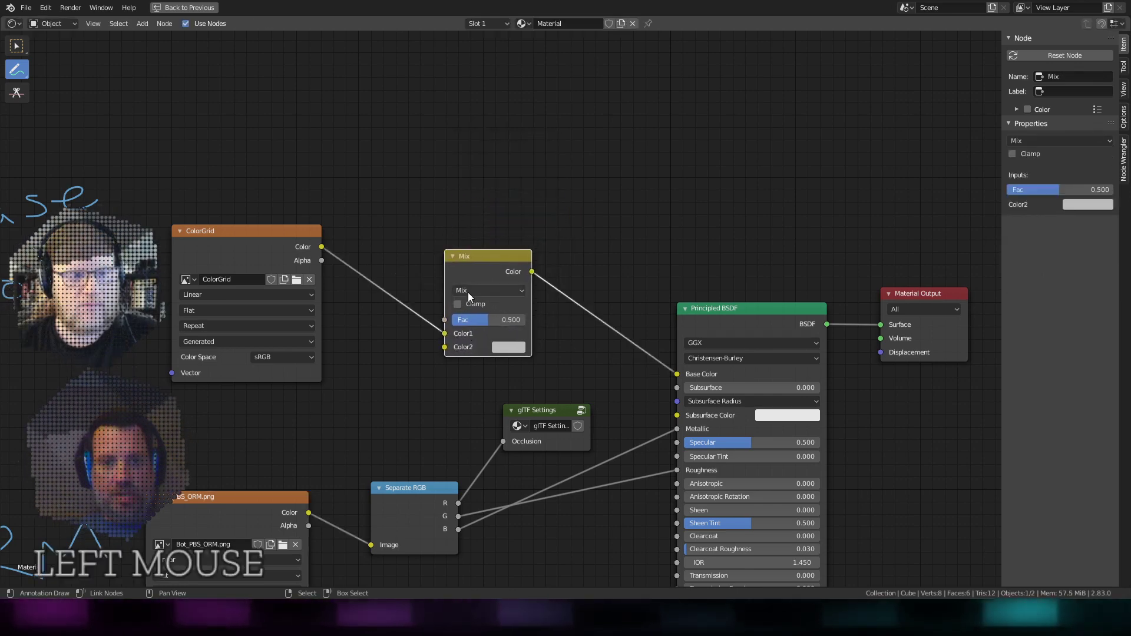
{"action": "left_click", "coordinate": [469, 295]}
{"action": "left_click", "coordinate": [493, 338]}
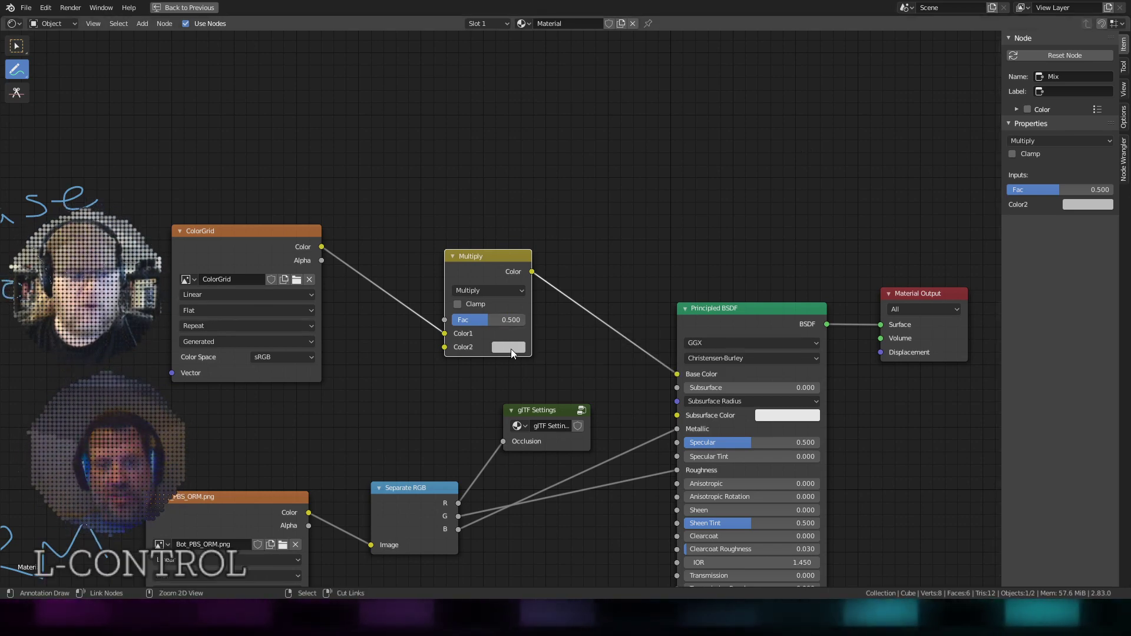
Step: Restore the multi-editor layout, set the Multiply node's Color2 to bright purple and its Fac to 1.000, and inspect the tinted cube
{"action": "key", "text": "ctrl+space"}
{"action": "middle_click_drag", "start_coordinate": [628, 165], "coordinate": [627, 153]}
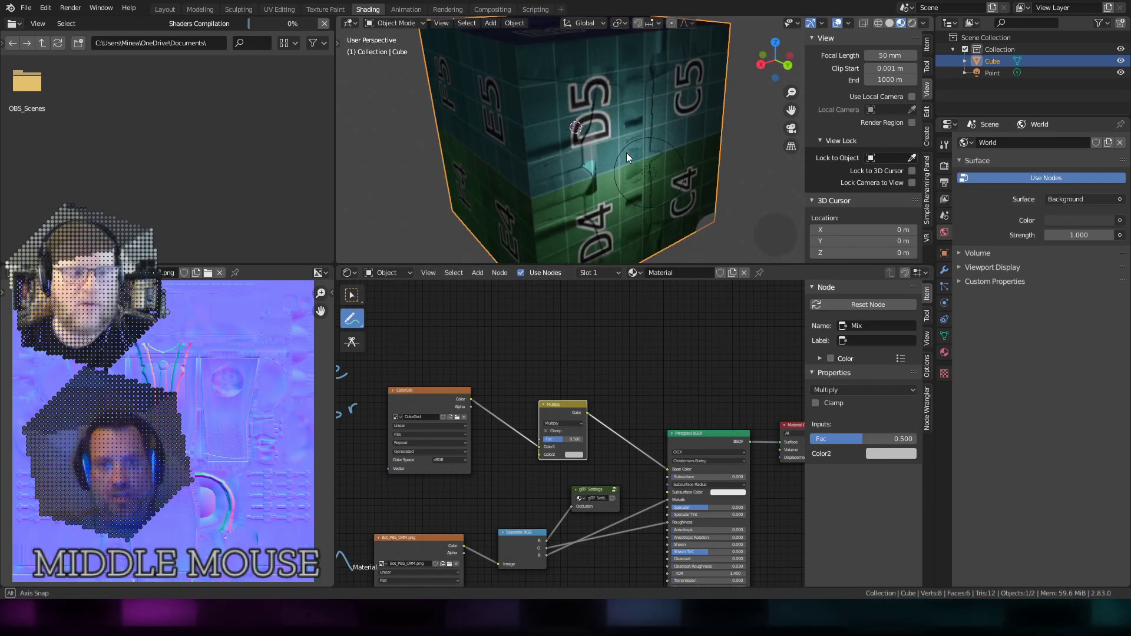
{"action": "left_click", "coordinate": [574, 454]}
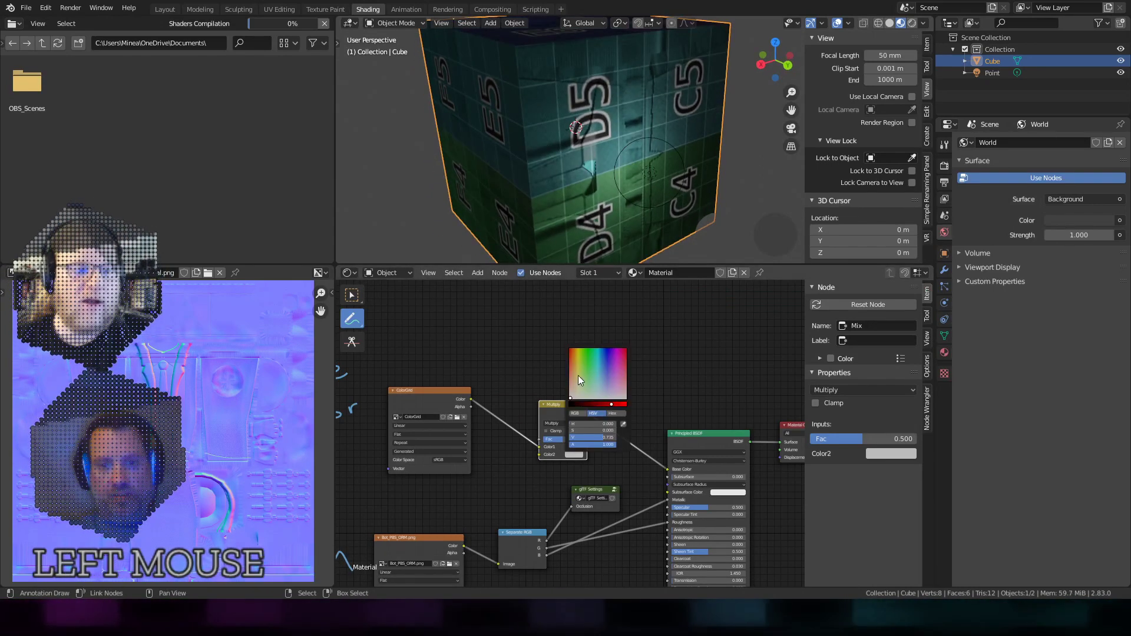
{"action": "left_click_drag", "start_coordinate": [578, 376], "coordinate": [593, 350]}
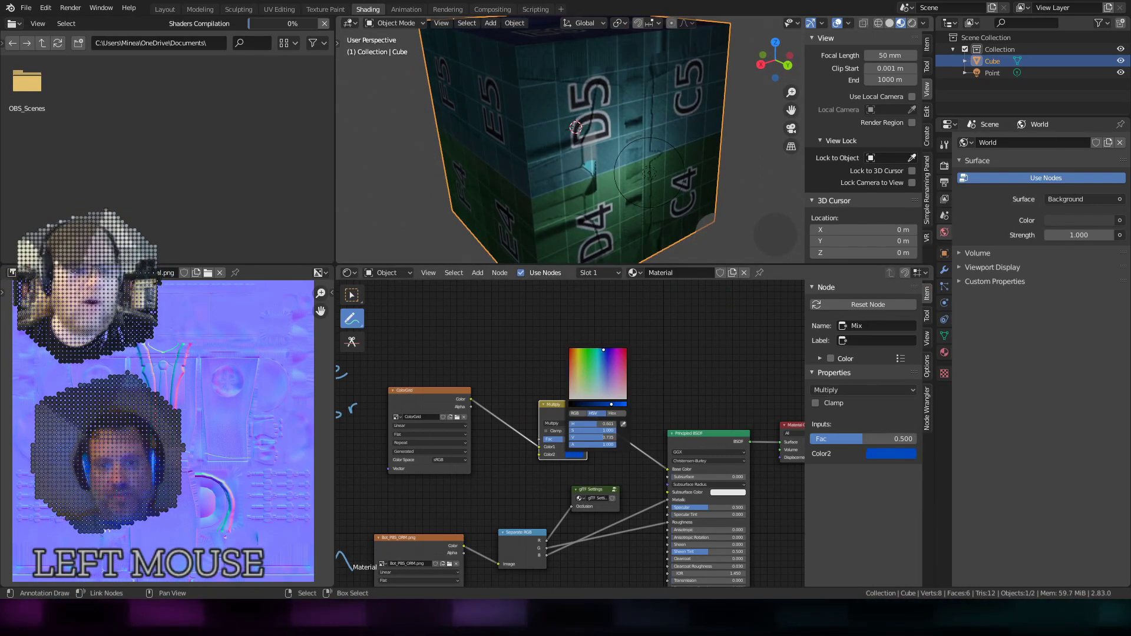
{"action": "left_click_drag", "start_coordinate": [612, 403], "coordinate": [627, 404]}
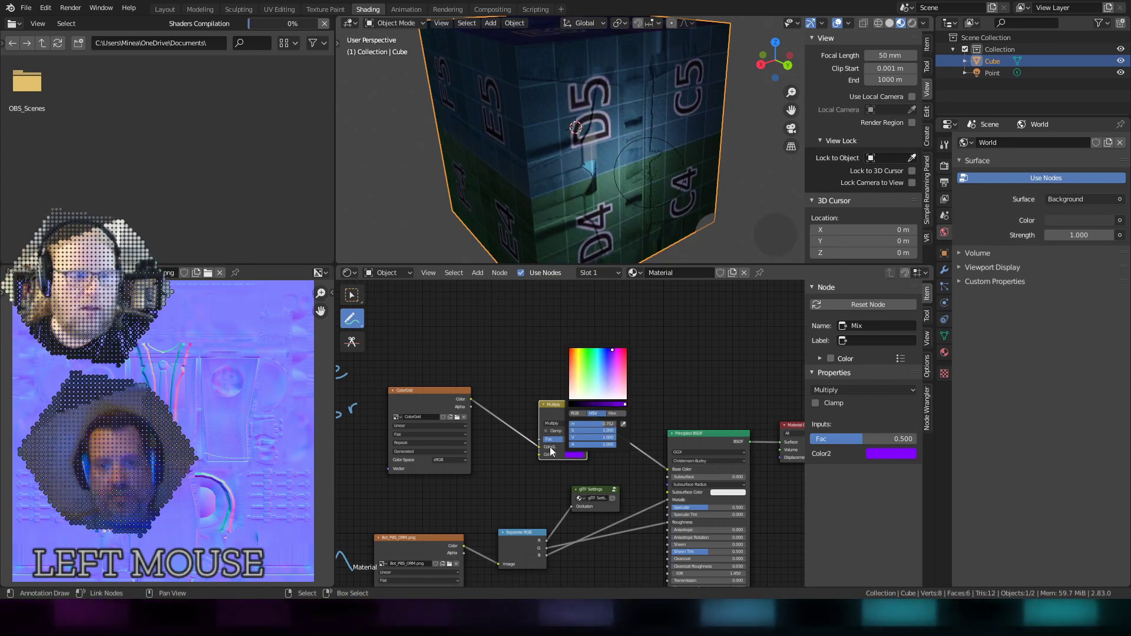
{"action": "left_click_drag", "start_coordinate": [572, 440], "coordinate": [597, 439]}
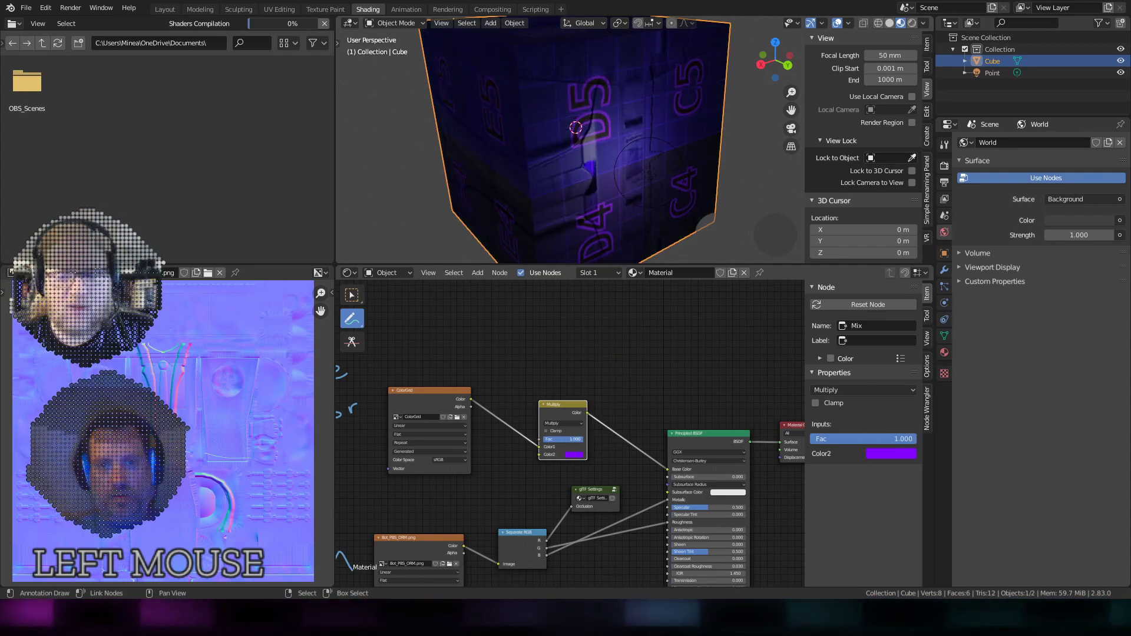
{"action": "scroll", "coordinate": [618, 140], "scroll_direction": "down", "scroll_amount": 4}
{"action": "middle_click_drag", "start_coordinate": [617, 140], "coordinate": [625, 101]}
{"action": "scroll", "coordinate": [623, 112], "scroll_direction": "up", "scroll_amount": 3}
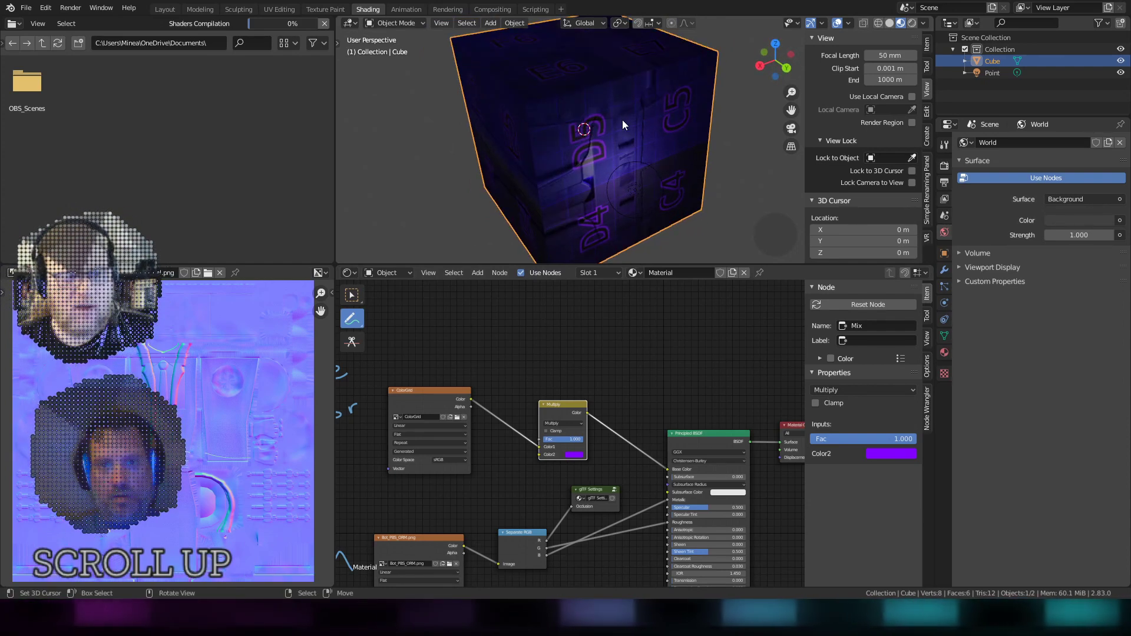
Step: Detach the Multiply node and delete it, keeping the ColorGrid texture linked directly to the Principled BSDF's Base Color
{"action": "scroll", "coordinate": [628, 121], "scroll_direction": "down", "scroll_amount": 3}
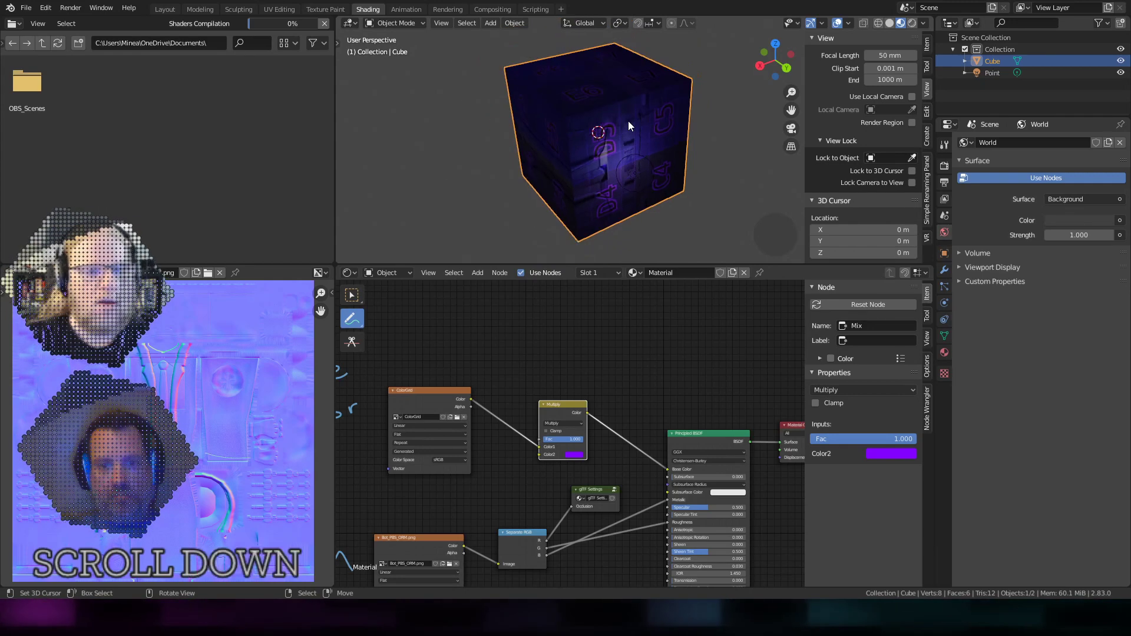
{"action": "scroll", "coordinate": [627, 122], "scroll_direction": "up", "scroll_amount": 3}
{"action": "middle_click_drag", "start_coordinate": [700, 257], "coordinate": [637, 216]}
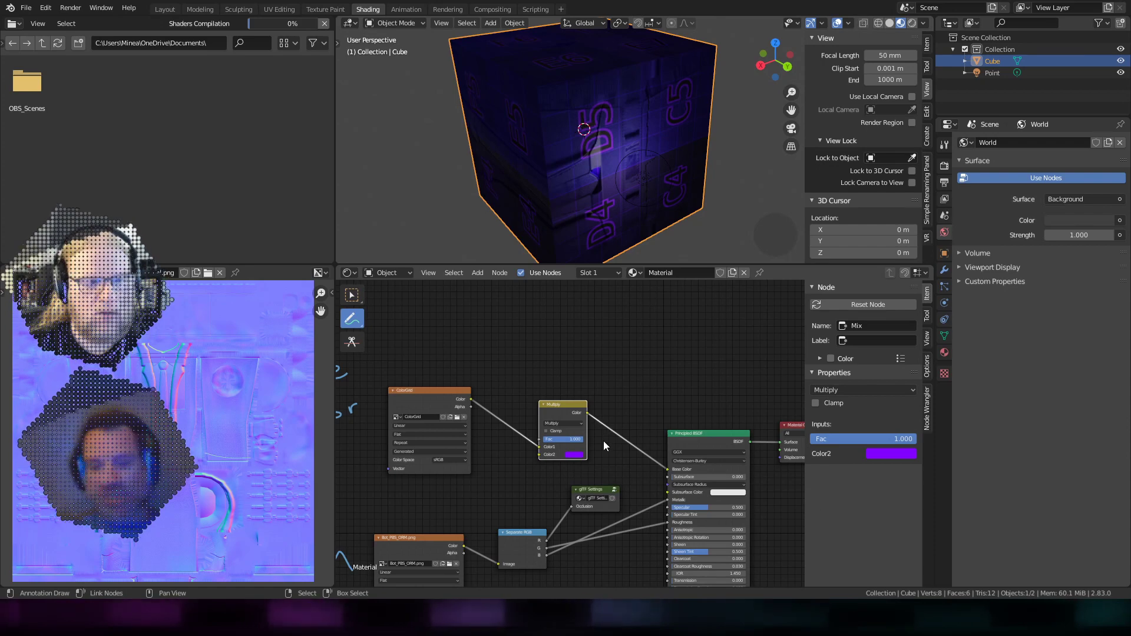
{"action": "middle_click_drag", "start_coordinate": [603, 440], "coordinate": [596, 454]}
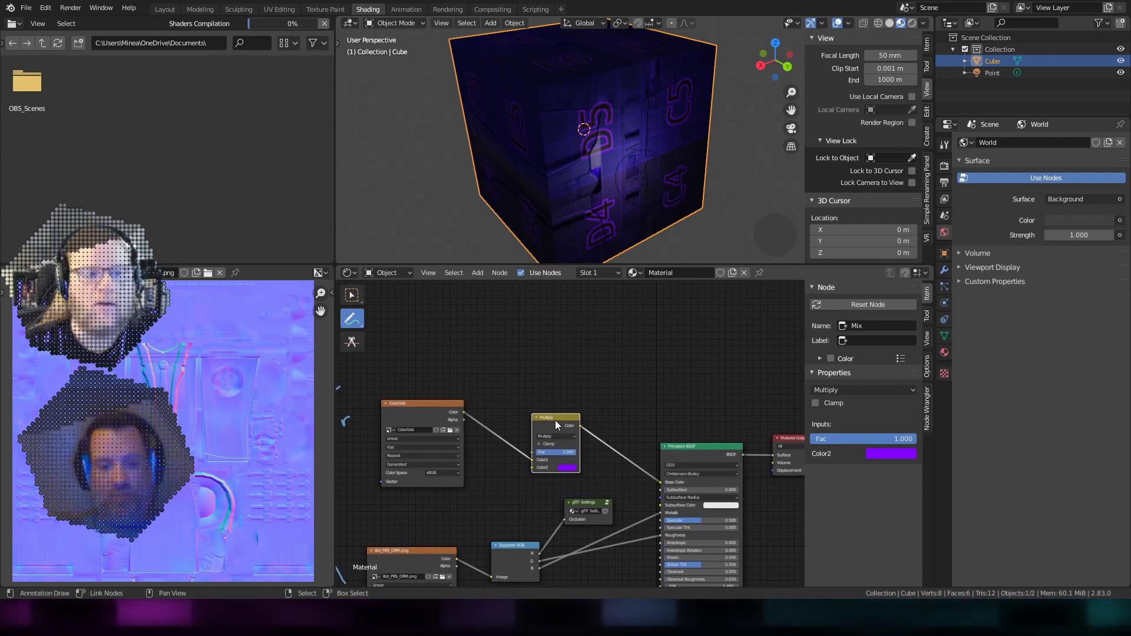
{"action": "left_click_drag", "start_coordinate": [555, 419], "coordinate": [630, 358]}
{"action": "key", "text": "x"}
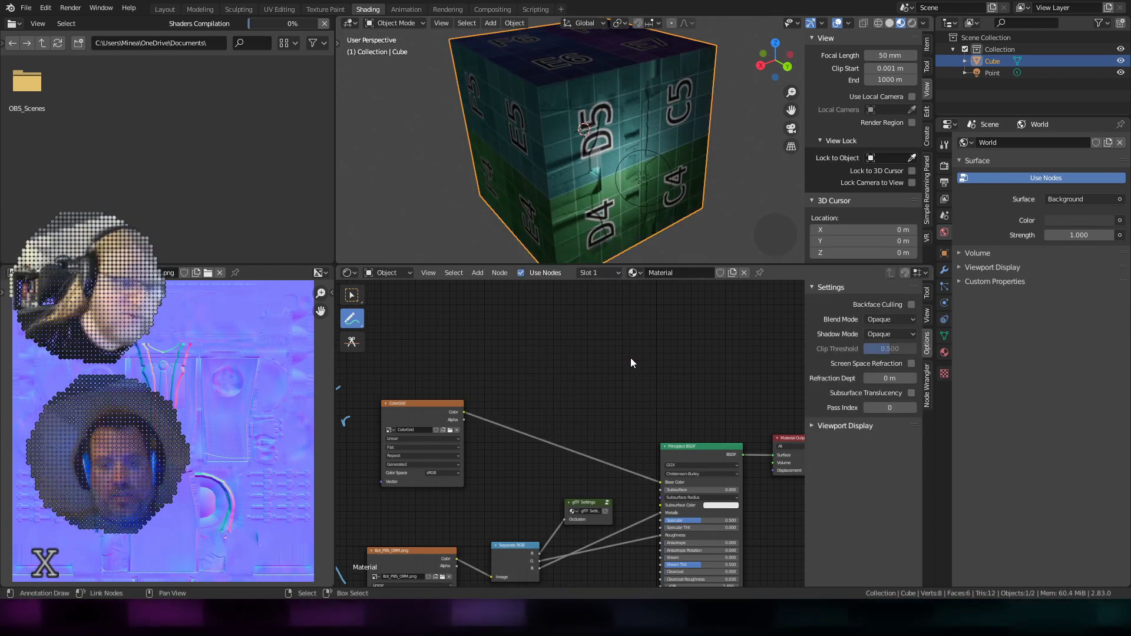
{"action": "scroll", "coordinate": [646, 399], "scroll_direction": "down", "scroll_amount": 3}
{"action": "middle_click_drag", "start_coordinate": [504, 379], "coordinate": [583, 404], "text": "shift"}
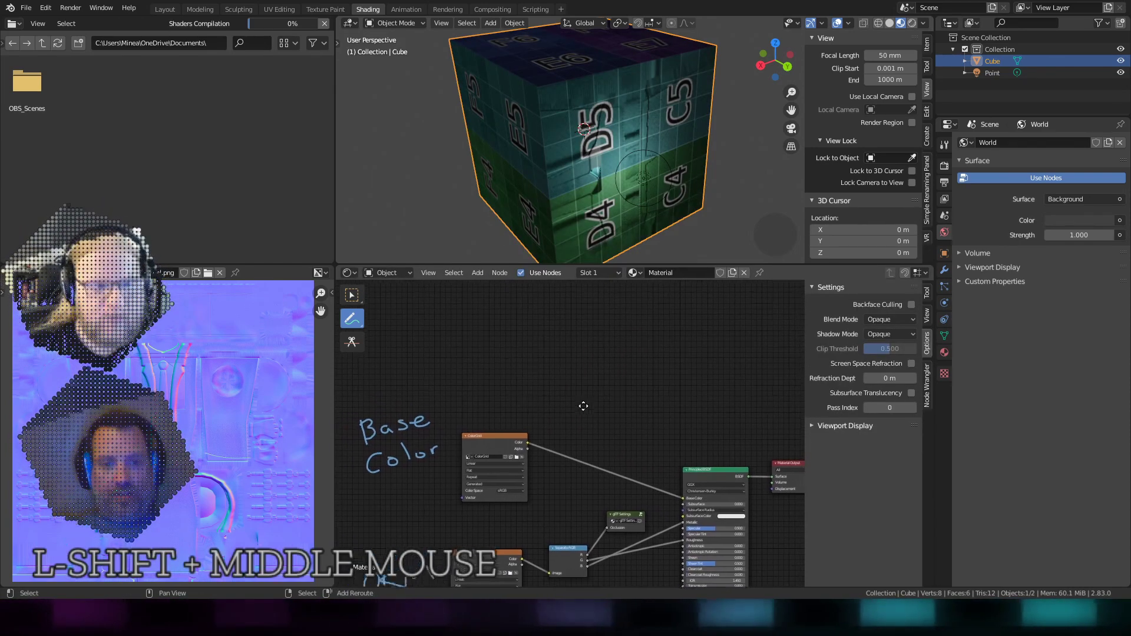
{"action": "scroll", "coordinate": [582, 404], "scroll_direction": "up", "scroll_amount": 3}
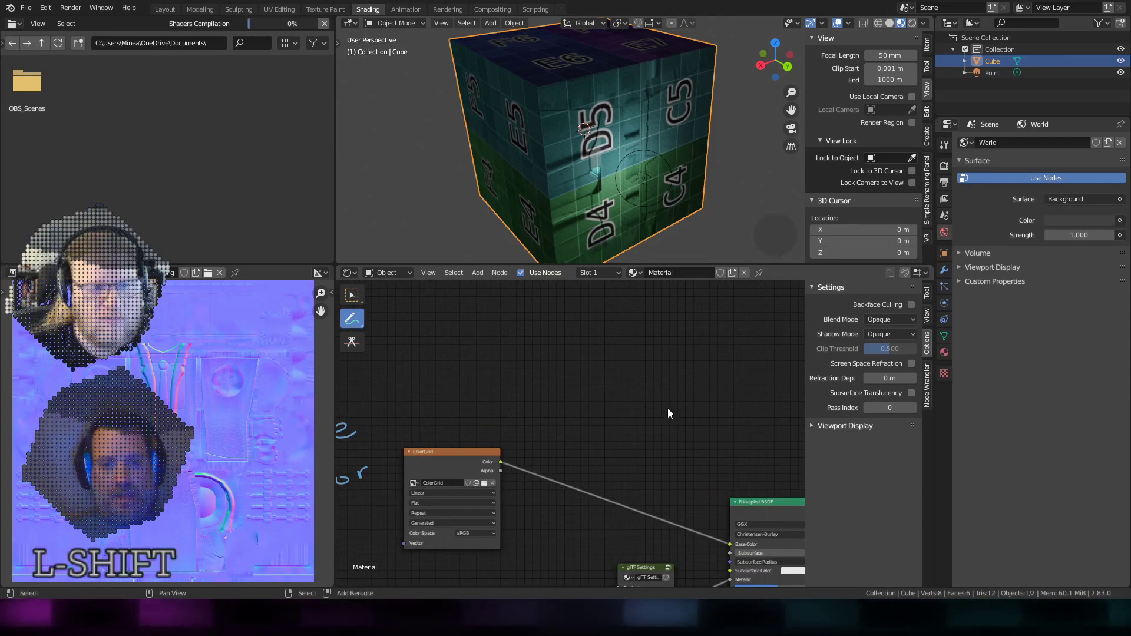
{"action": "middle_click_drag", "start_coordinate": [668, 412], "coordinate": [548, 380], "text": "shift"}
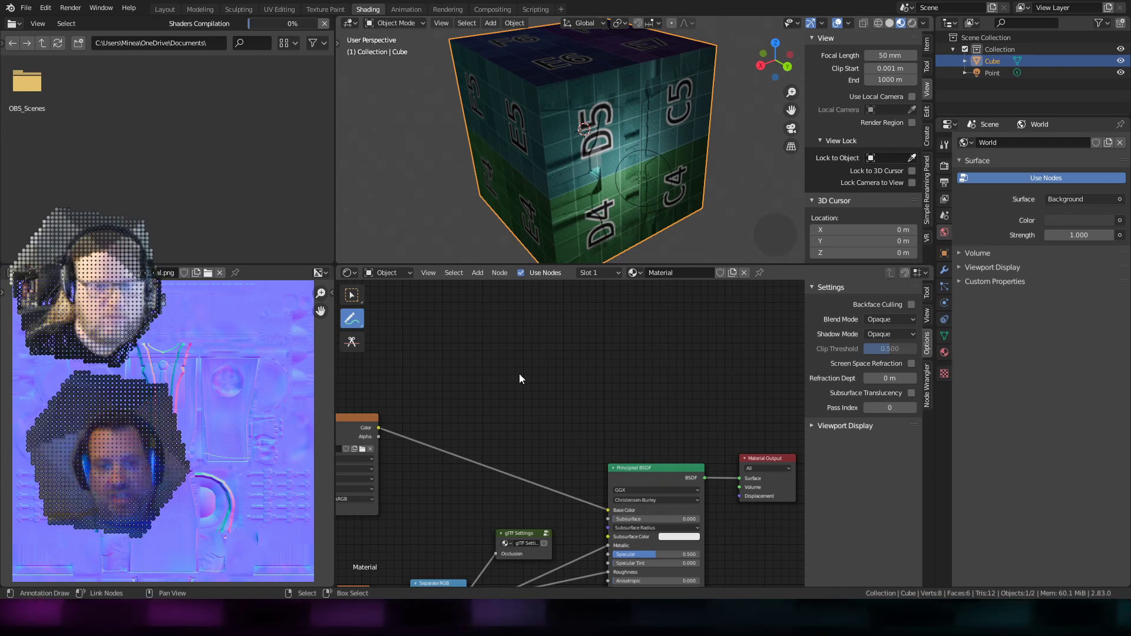
{"action": "left_click", "coordinate": [479, 272]}
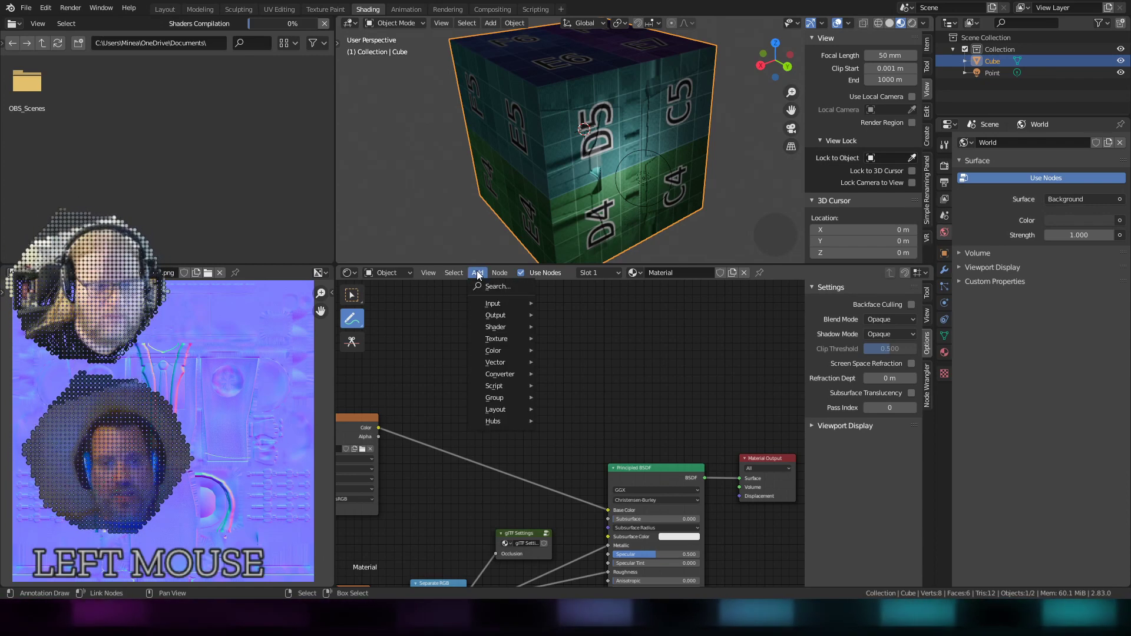
{"action": "mouse_move", "coordinate": [513, 354]}
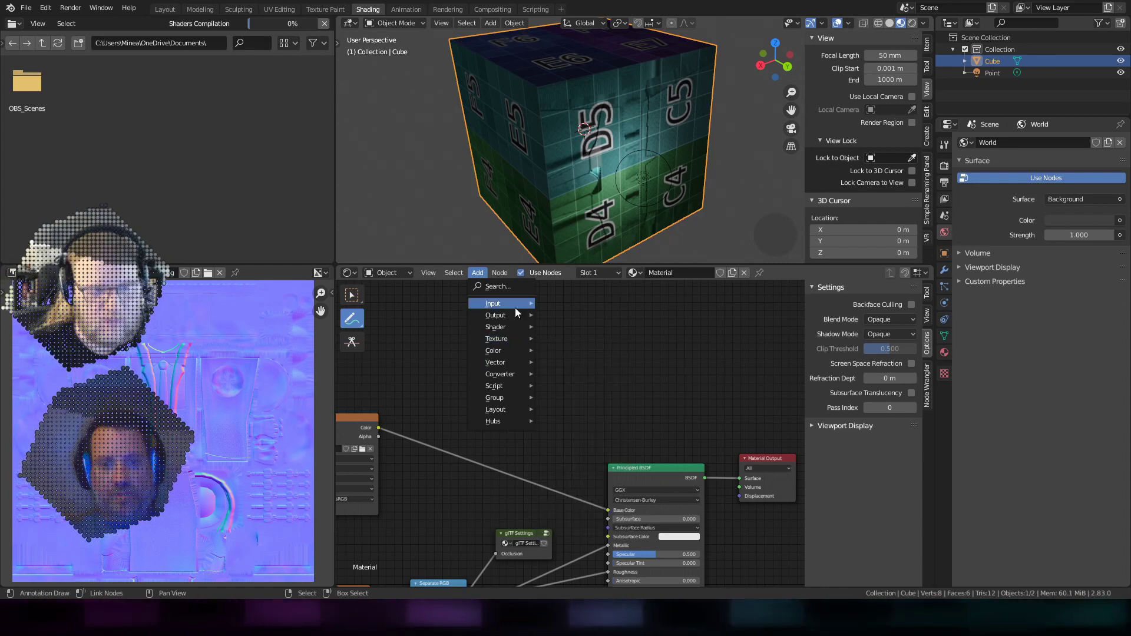
{"action": "mouse_move", "coordinate": [515, 308]}
{"action": "left_click", "coordinate": [522, 367]}
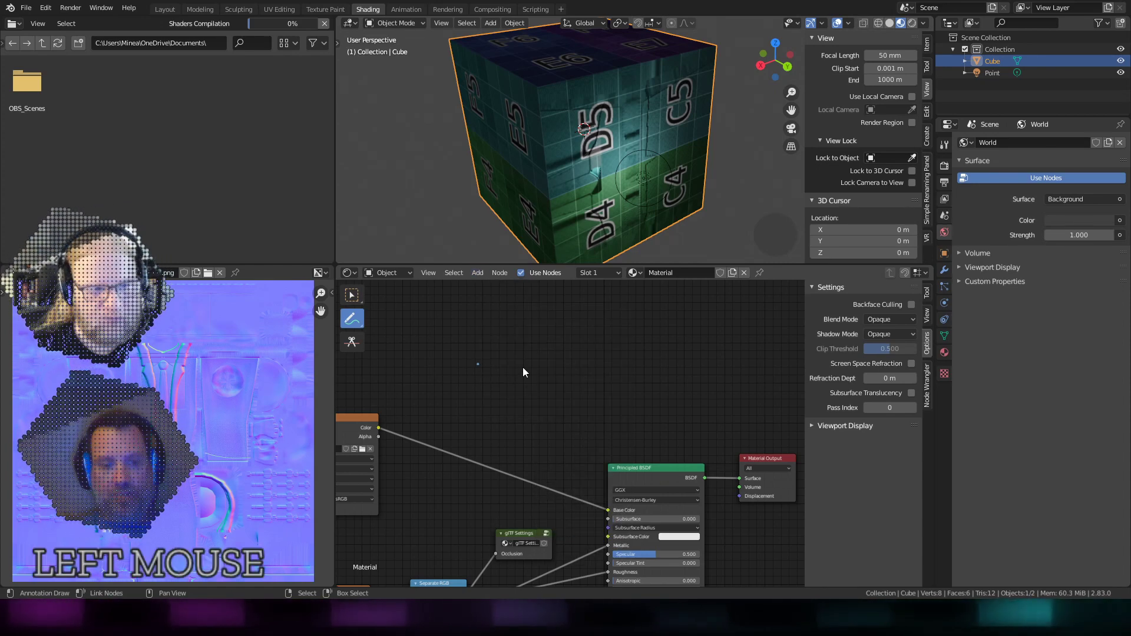
Step: Add an Emission node in the empty space above the Principled BSDF
{"action": "key", "text": "q"}
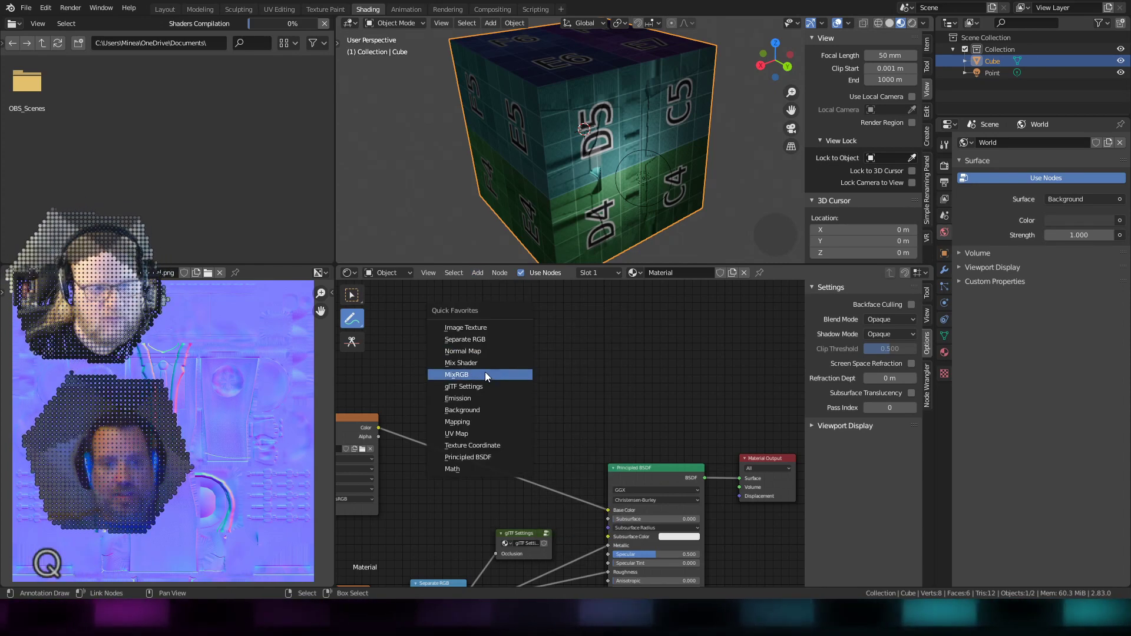
{"action": "left_click", "coordinate": [485, 399]}
{"action": "left_click", "coordinate": [516, 381]}
{"action": "scroll", "coordinate": [600, 385], "scroll_direction": "up", "scroll_amount": 2}
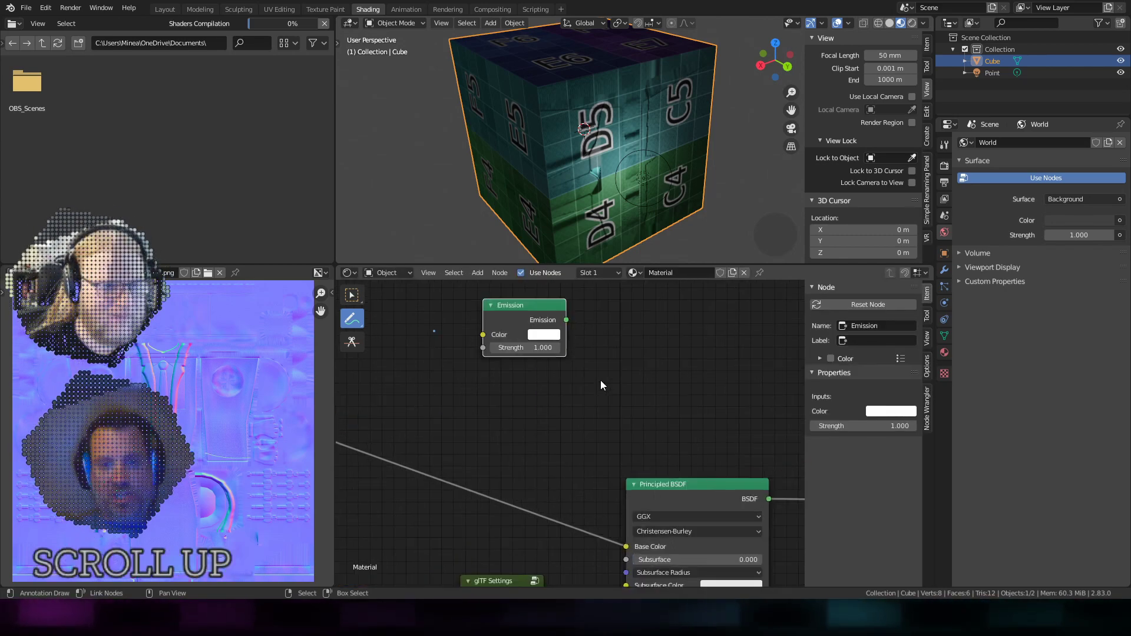
{"action": "middle_click_drag", "start_coordinate": [650, 414], "coordinate": [615, 423], "text": "shift"}
{"action": "scroll", "coordinate": [574, 387], "scroll_direction": "down", "scroll_amount": 3}
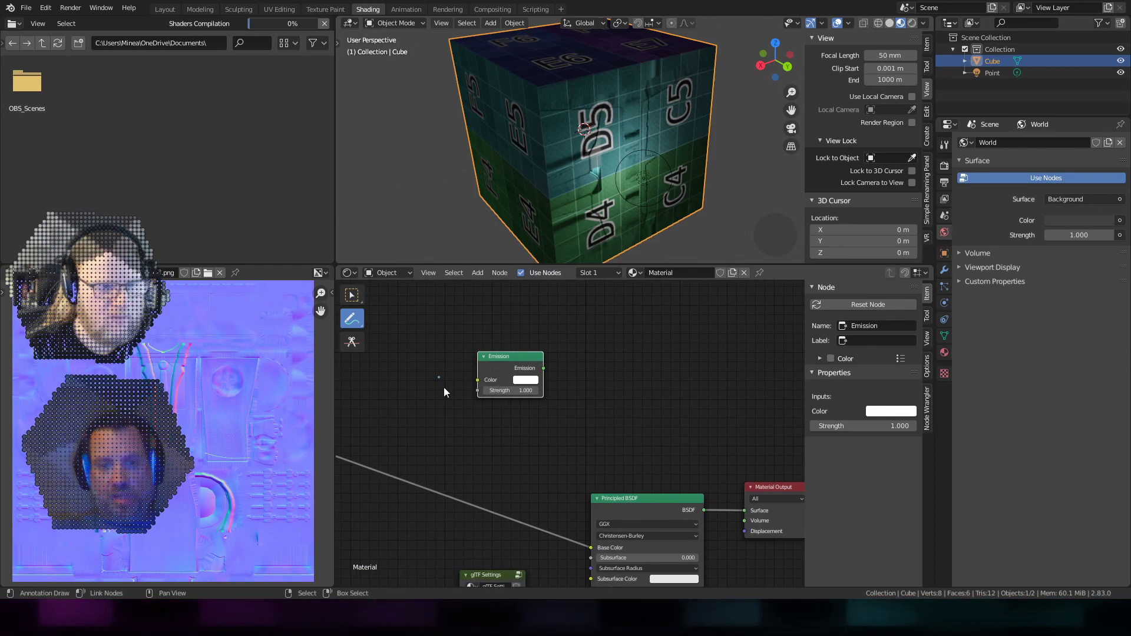
Step: Clear the stray annotation line and link the ColorGrid texture's Color output to the Emission node's Color input
{"action": "middle_click_drag", "start_coordinate": [466, 391], "coordinate": [604, 394], "text": "shift"}
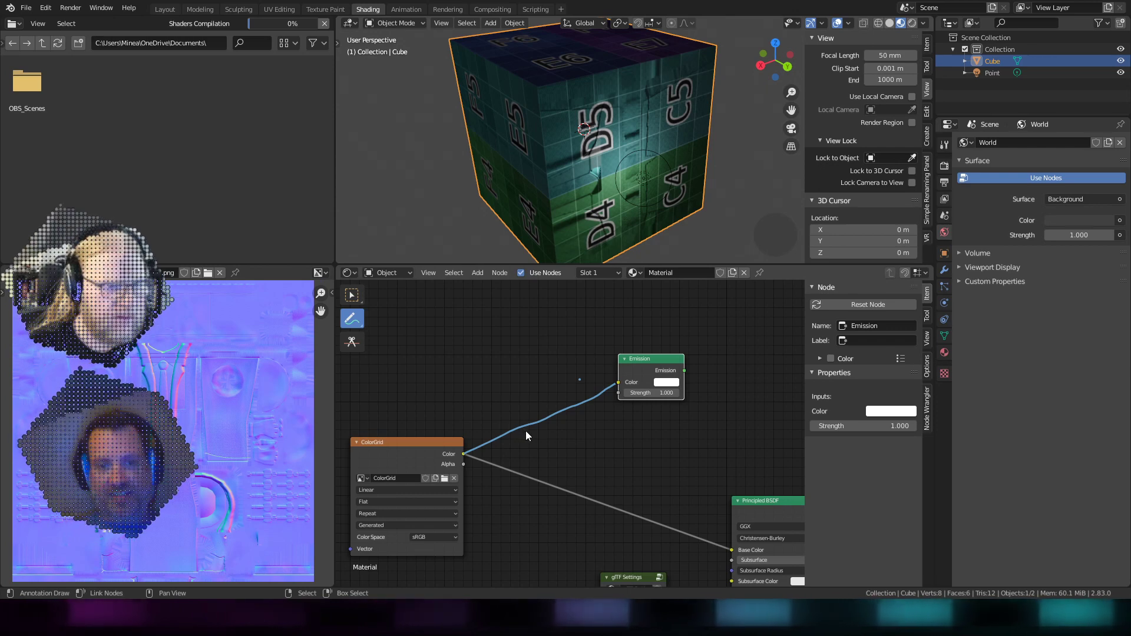
{"action": "left_click", "coordinate": [346, 345]}
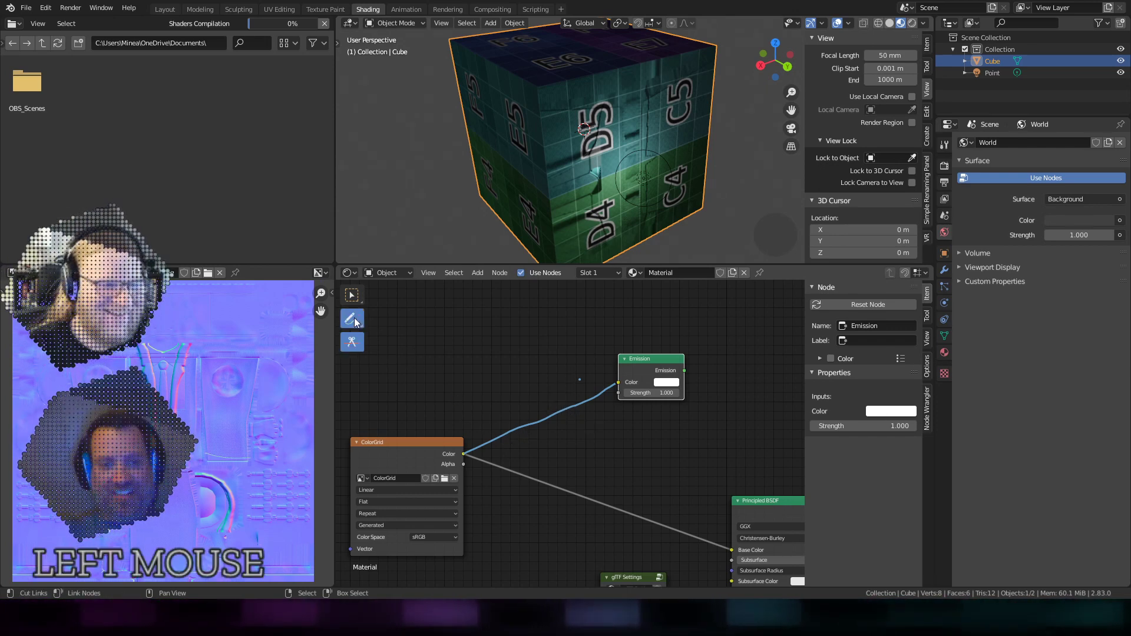
{"action": "mouse_move", "coordinate": [354, 322]}
{"action": "left_mouse_down"}
{"action": "mouse_move", "coordinate": [377, 323]}
{"action": "mouse_move", "coordinate": [429, 408]}
{"action": "mouse_move", "coordinate": [429, 400]}
{"action": "left_mouse_up"}
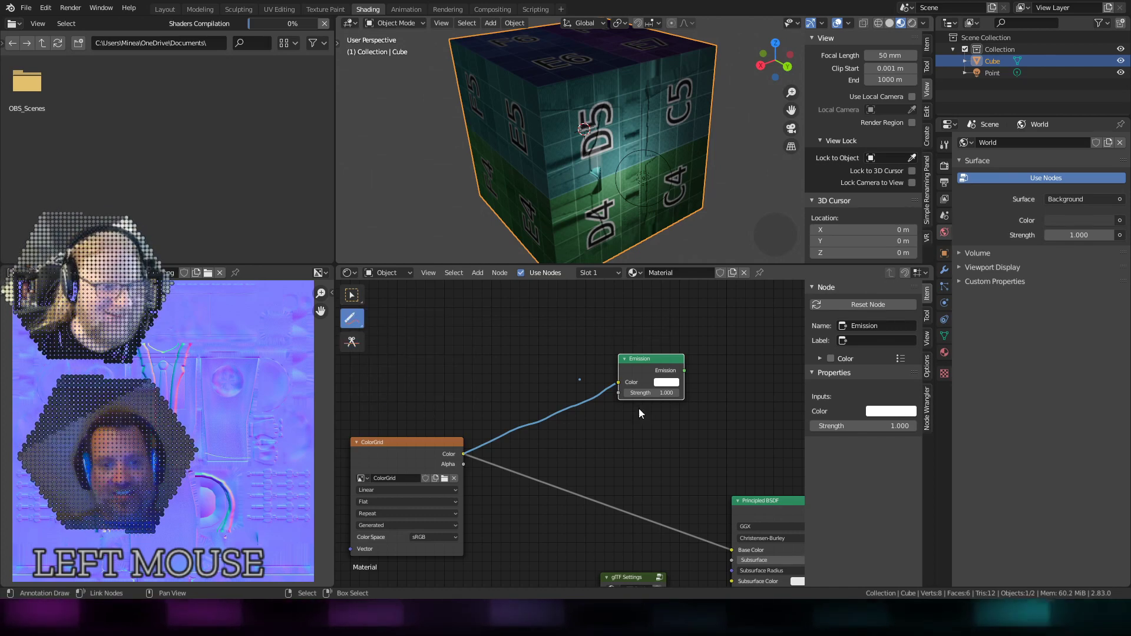
{"action": "mouse_move", "coordinate": [575, 429]}
{"action": "left_mouse_down"}
{"action": "mouse_move", "coordinate": [569, 399]}
{"action": "mouse_move", "coordinate": [457, 455]}
{"action": "mouse_move", "coordinate": [621, 358]}
{"action": "left_mouse_up"}
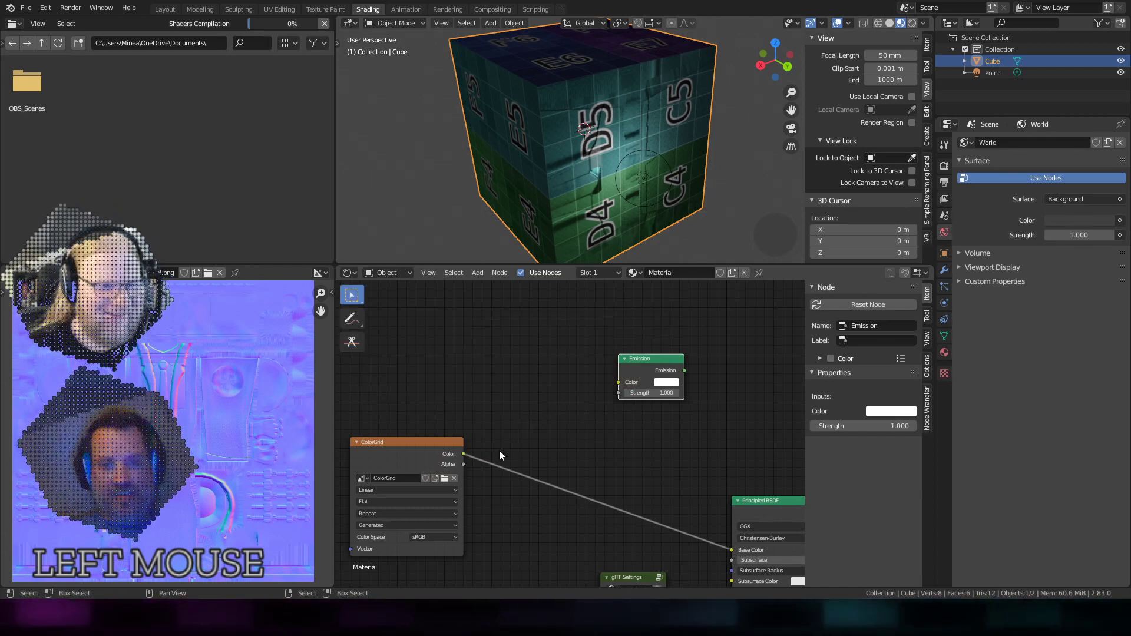
{"action": "left_click_drag", "start_coordinate": [463, 453], "coordinate": [611, 384]}
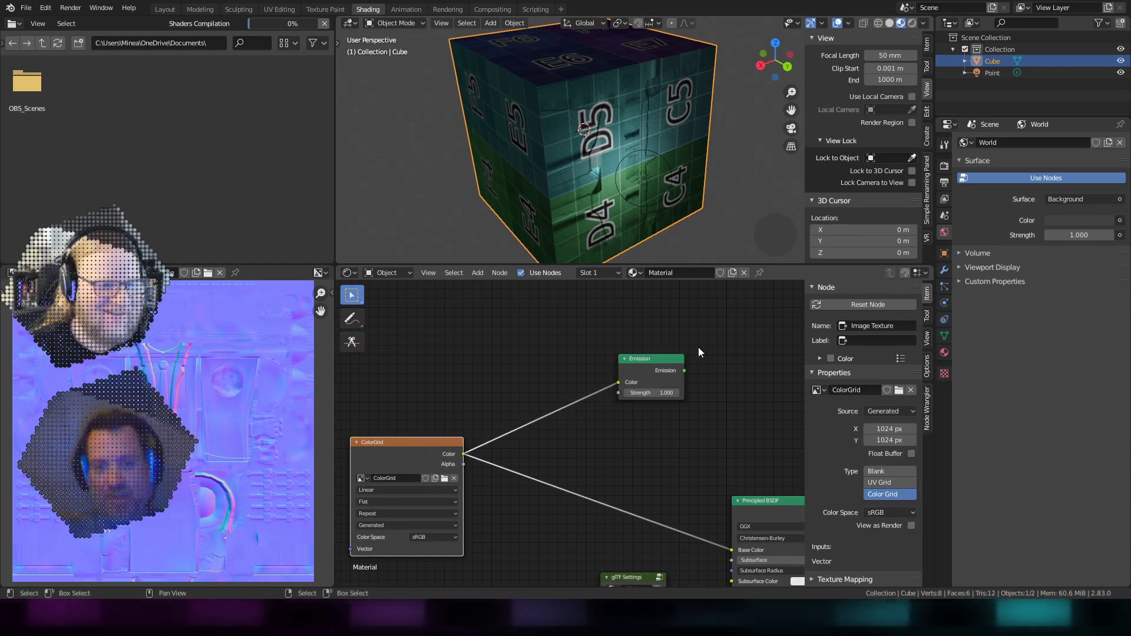
Step: Move the Material Output node further right and place the Emission node directly above the Principled BSDF
{"action": "middle_click_drag", "start_coordinate": [657, 450], "coordinate": [478, 436], "text": "shift"}
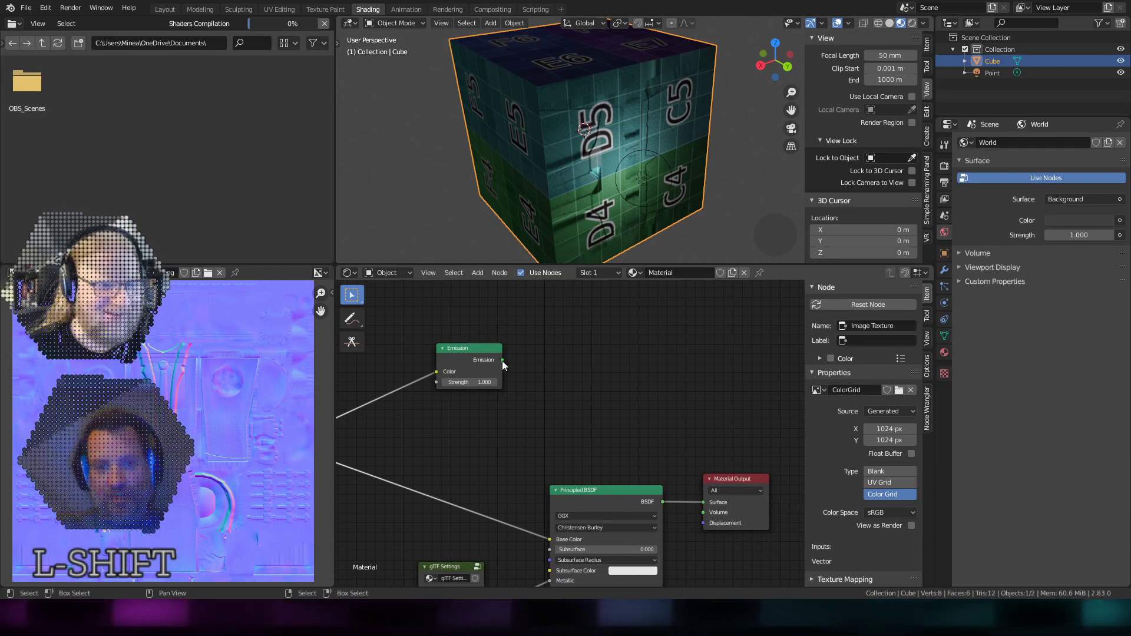
{"action": "middle_click_drag", "start_coordinate": [730, 453], "coordinate": [664, 429], "text": "shift"}
{"action": "right_click_drag", "start_coordinate": [663, 455], "coordinate": [753, 450]}
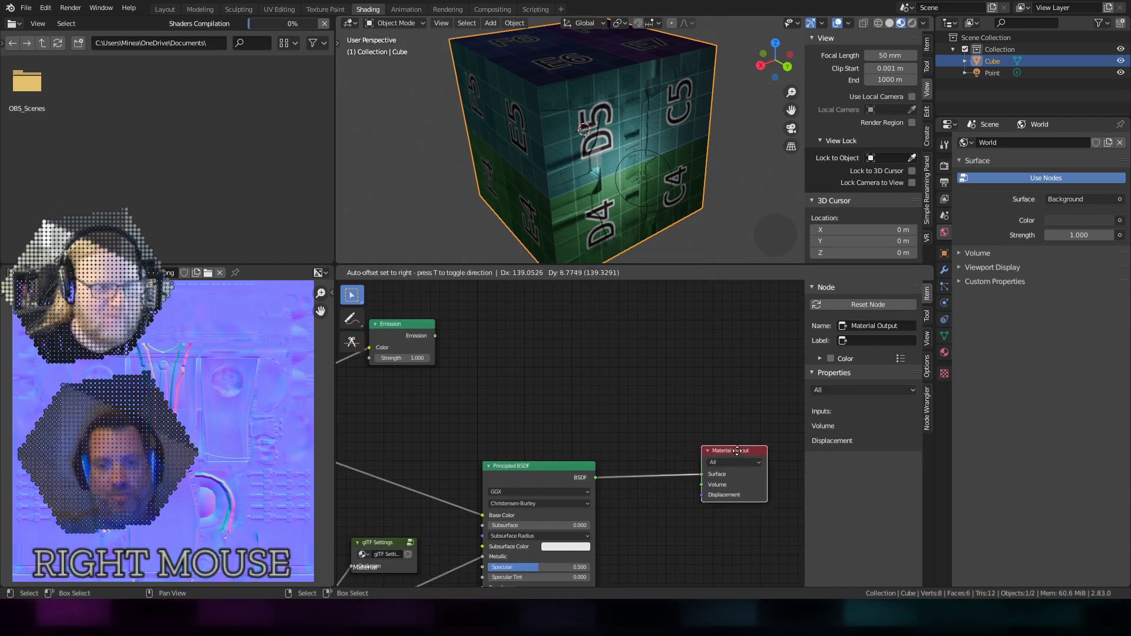
{"action": "right_click_drag", "start_coordinate": [407, 328], "coordinate": [565, 342]}
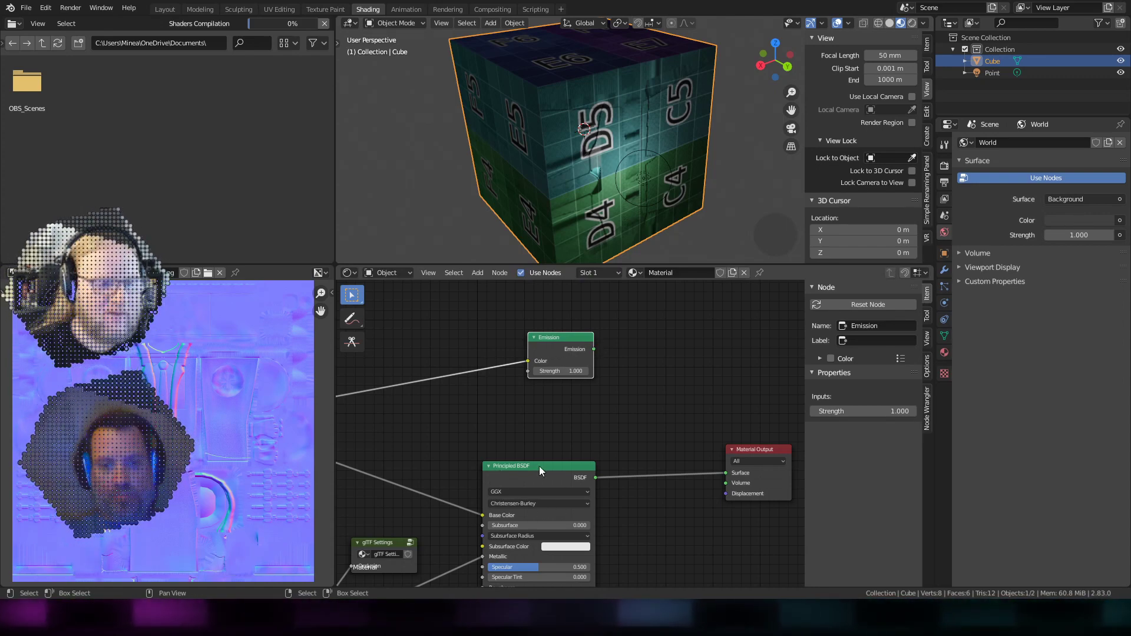
Step: Add a Mix Shader node between the Emission node and the Material Output node
{"action": "middle_click_drag", "start_coordinate": [656, 446], "coordinate": [531, 445], "text": "shift"}
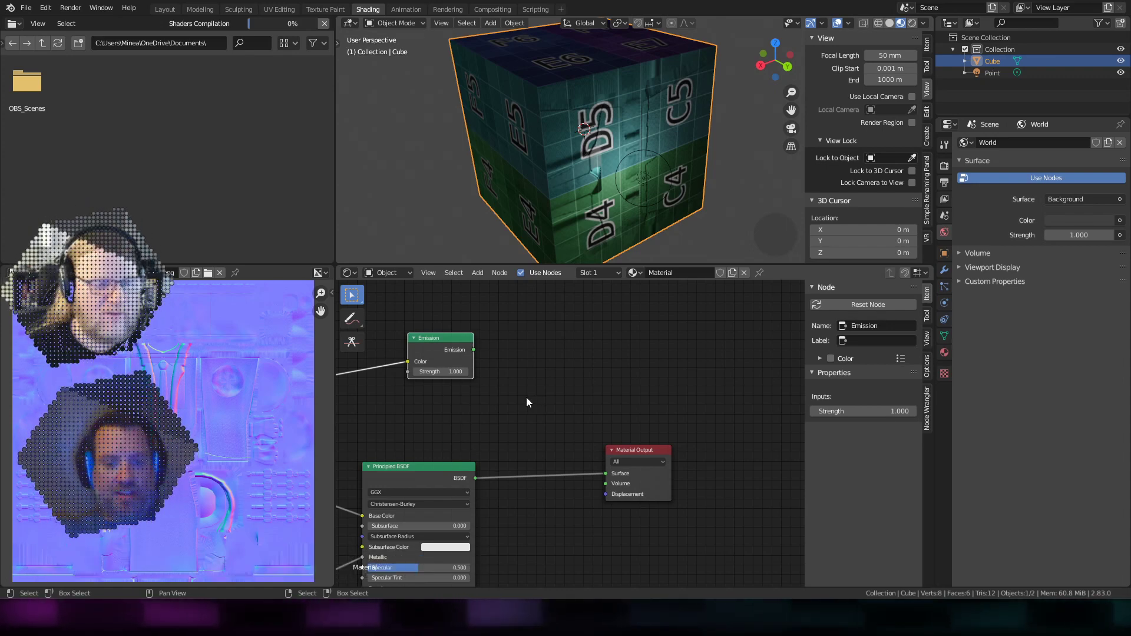
{"action": "key", "text": "shift+a"}
{"action": "left_click", "coordinate": [505, 384]}
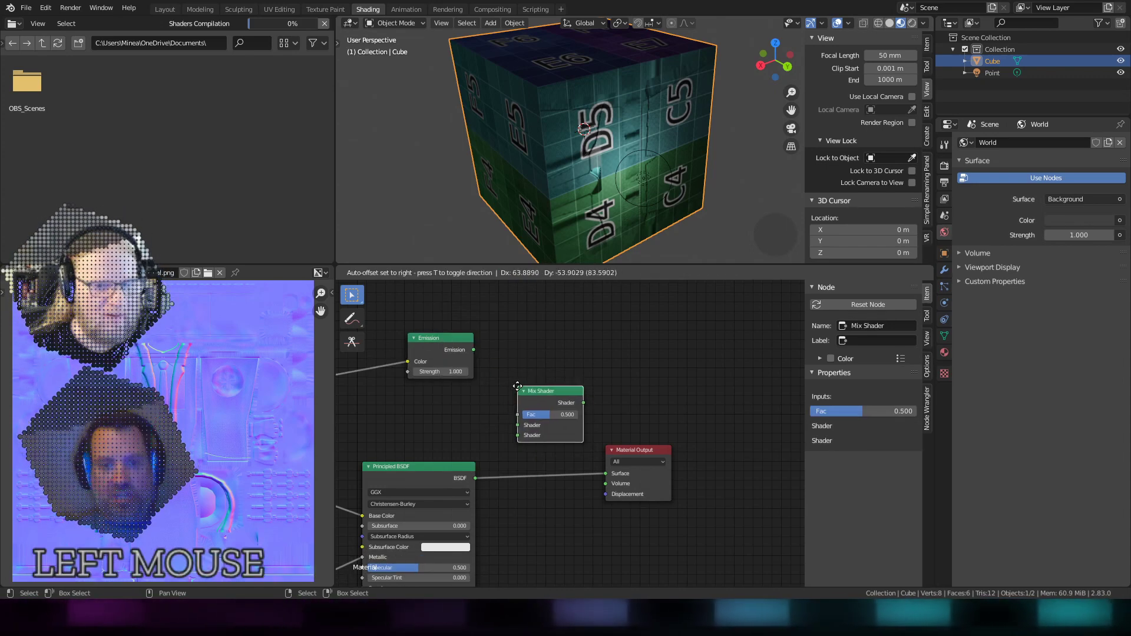
{"action": "left_click", "coordinate": [517, 386]}
Step: Wire Emission and Principled BSDF into the Mix Shader's two Shader inputs, link its output to Material Output's Surface, and move the output node right
{"action": "left_click_drag", "start_coordinate": [473, 350], "coordinate": [511, 429]}
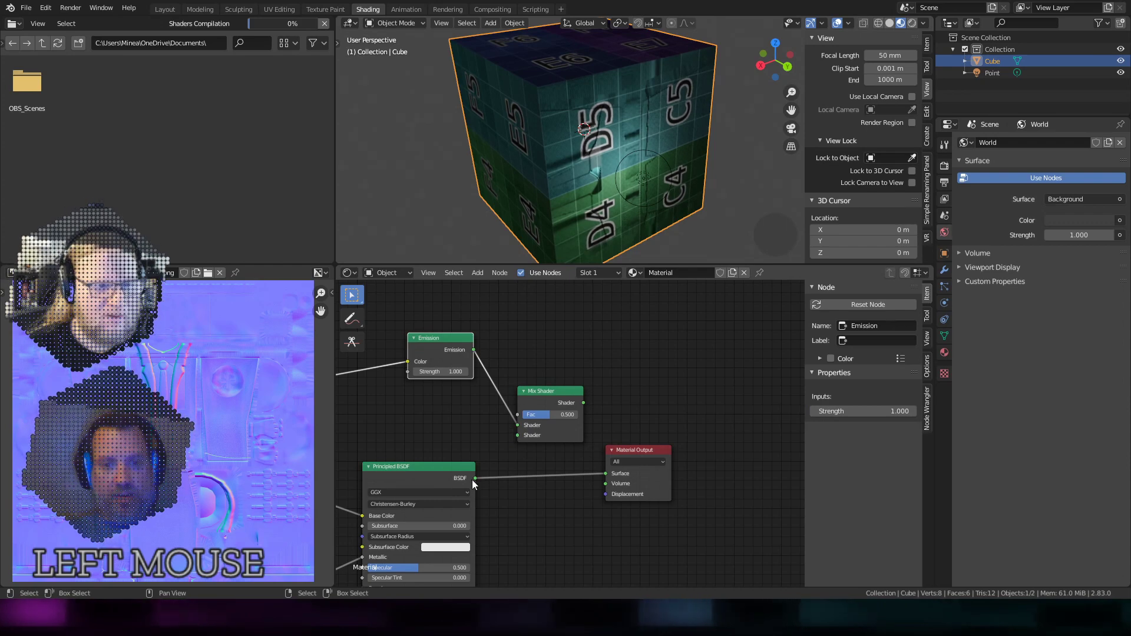
{"action": "left_click_drag", "start_coordinate": [475, 477], "coordinate": [517, 435]}
{"action": "left_click_drag", "start_coordinate": [583, 403], "coordinate": [592, 428]}
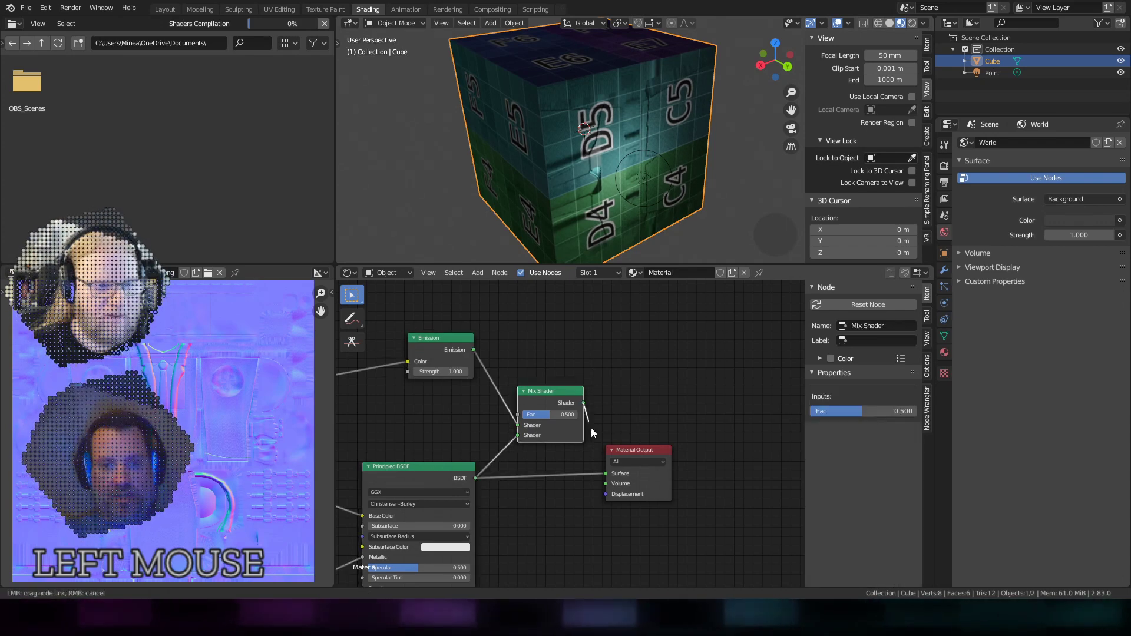
{"action": "left_click_drag", "start_coordinate": [603, 472], "coordinate": [605, 473]}
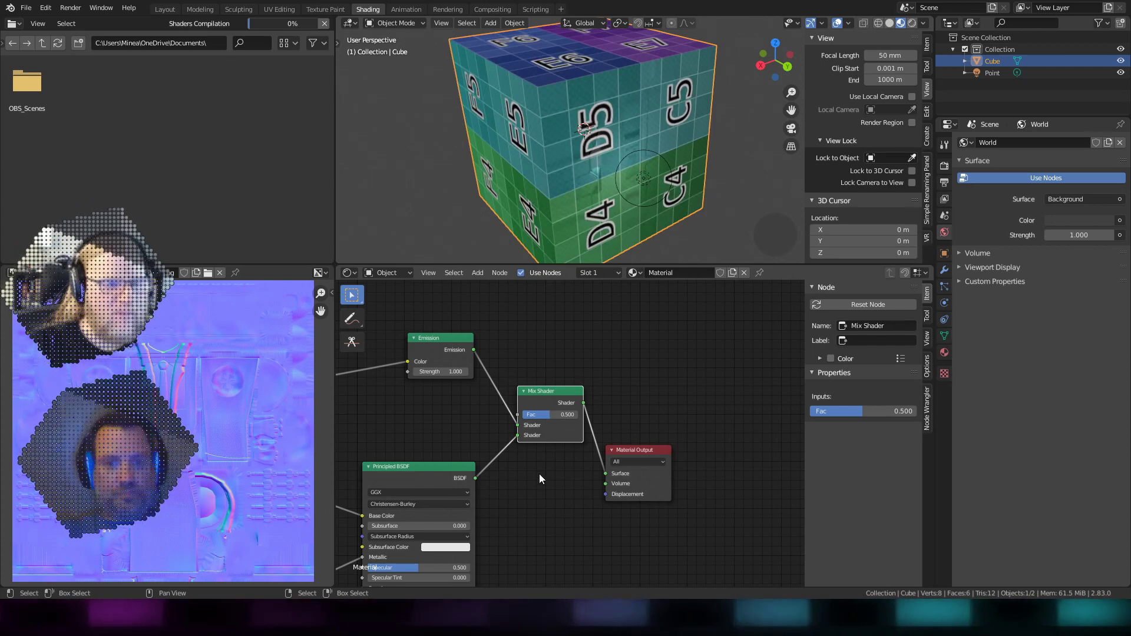
{"action": "scroll", "coordinate": [586, 479], "scroll_direction": "down", "scroll_amount": 1}
{"action": "right_click_drag", "start_coordinate": [598, 466], "coordinate": [654, 441]}
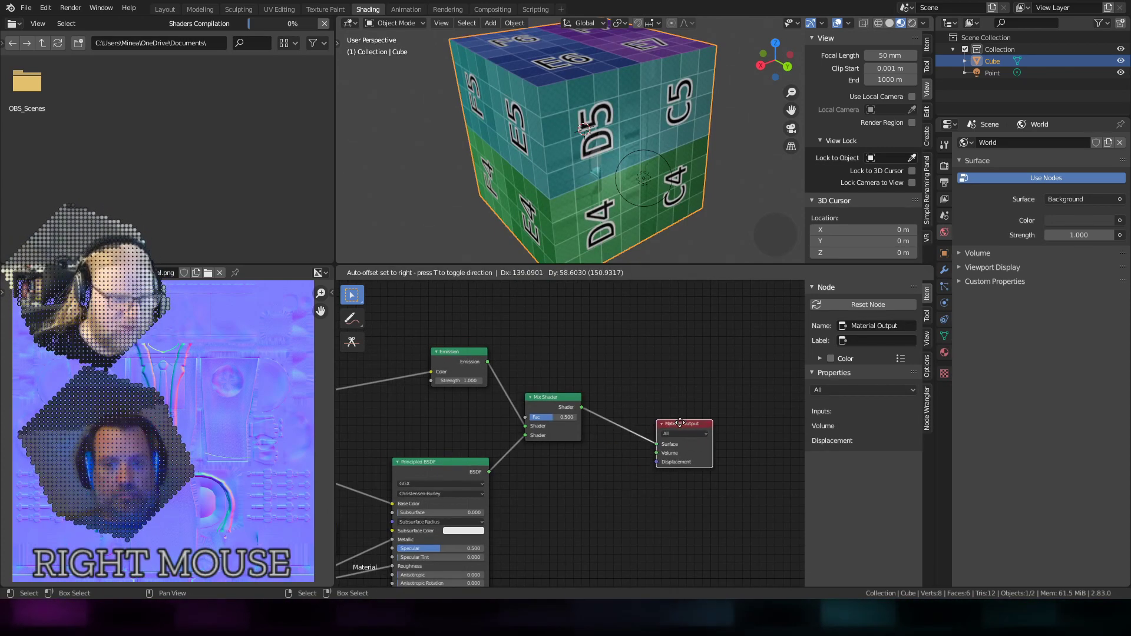
Step: Examine the Principled BSDF's built-in Emission input and compare it with the Mix Shader setup
{"action": "scroll", "coordinate": [579, 496], "scroll_direction": "down", "scroll_amount": 1}
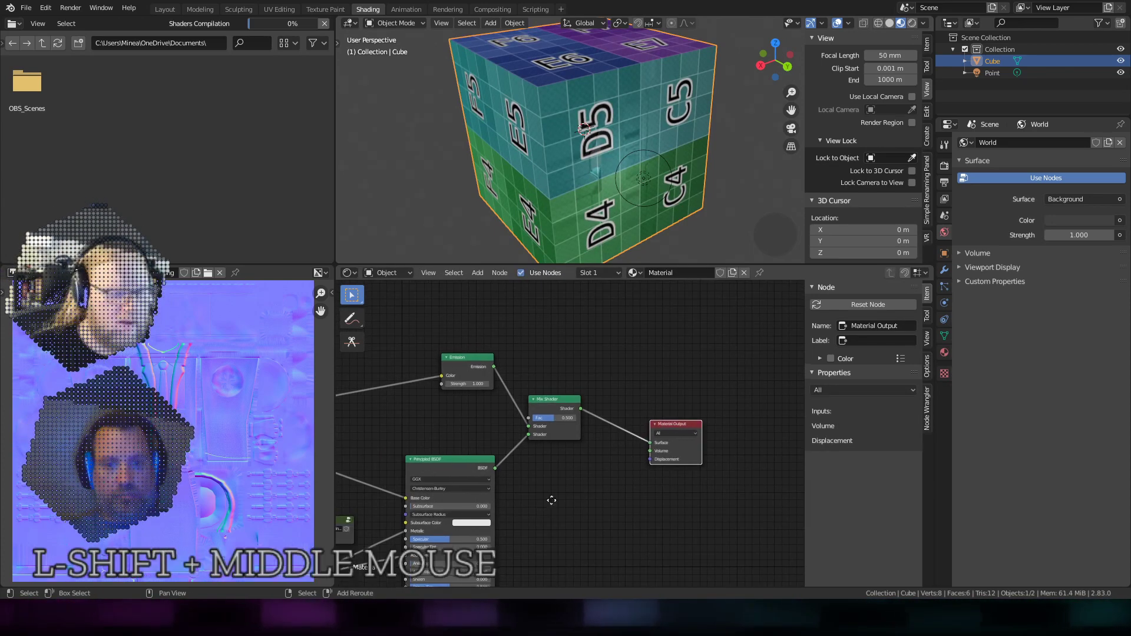
{"action": "middle_click_drag", "start_coordinate": [547, 505], "coordinate": [619, 371], "text": "shift"}
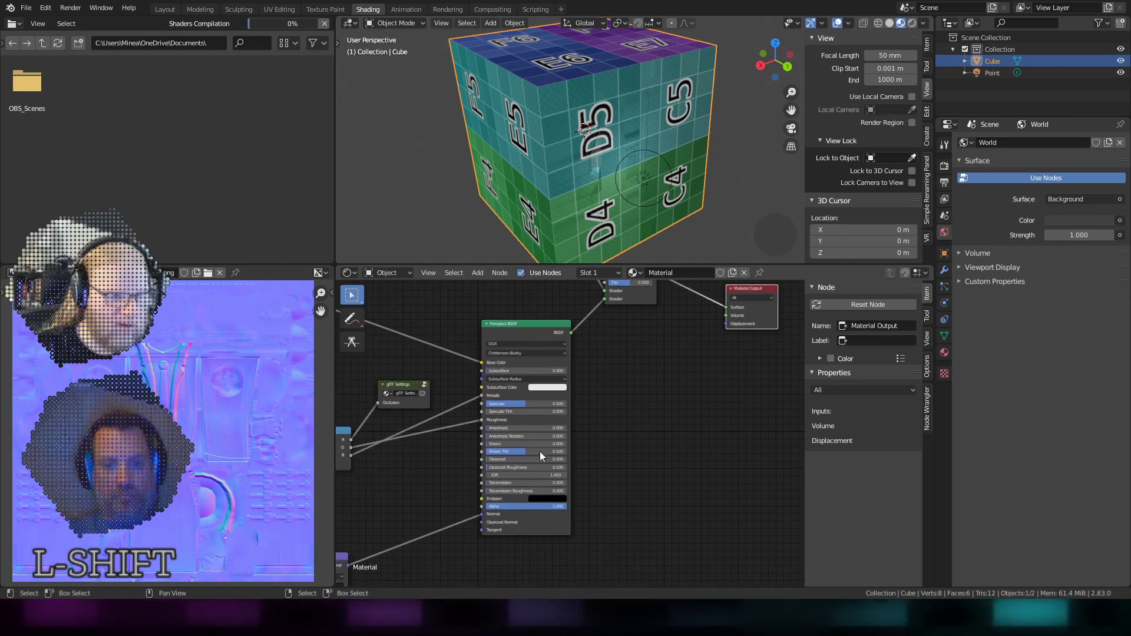
{"action": "scroll", "coordinate": [497, 507], "scroll_direction": "up", "scroll_amount": 3}
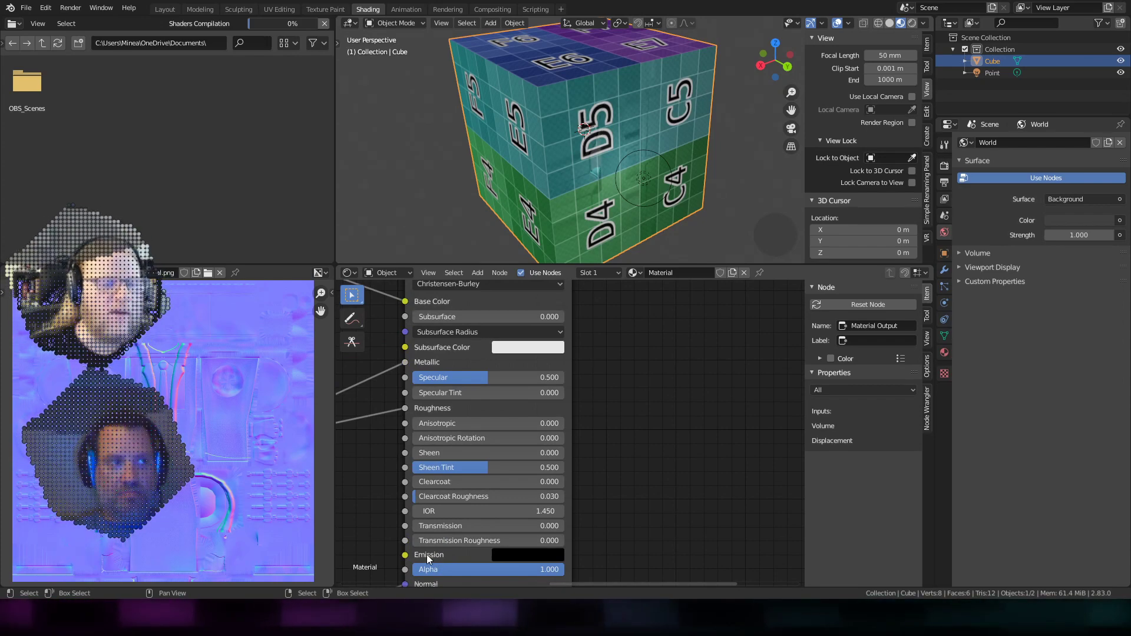
{"action": "scroll", "coordinate": [658, 377], "scroll_direction": "down", "scroll_amount": 4}
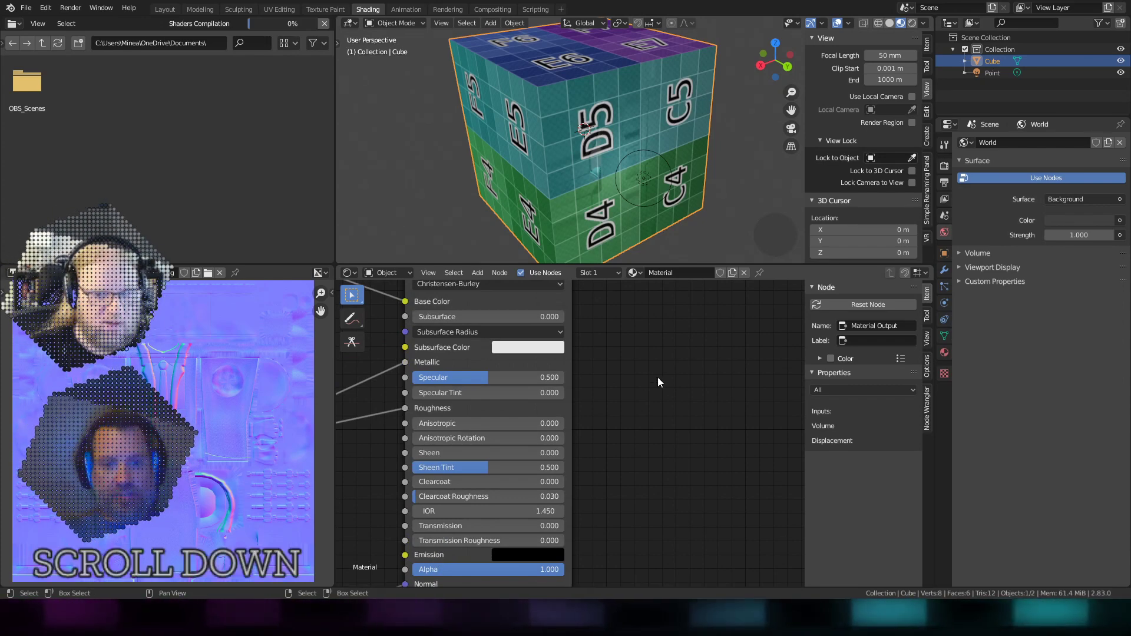
{"action": "middle_click_drag", "start_coordinate": [659, 385], "coordinate": [612, 477], "text": "shift"}
{"action": "scroll", "coordinate": [613, 475], "scroll_direction": "up", "scroll_amount": 3}
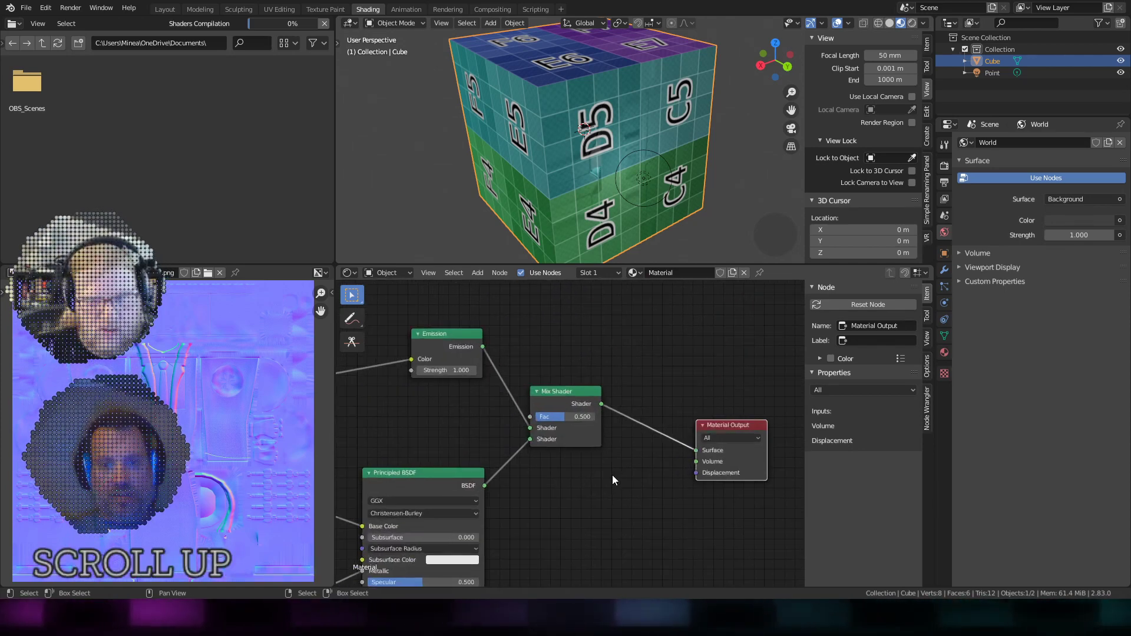
Step: Orbit around the cube to inspect its glow and raise the Emission node's Strength to 5.700
{"action": "middle_click_drag", "start_coordinate": [652, 75], "coordinate": [621, 220]}
{"action": "scroll", "coordinate": [443, 436], "scroll_direction": "down", "scroll_amount": 2}
{"action": "middle_click_drag", "start_coordinate": [443, 436], "coordinate": [623, 426], "text": "shift"}
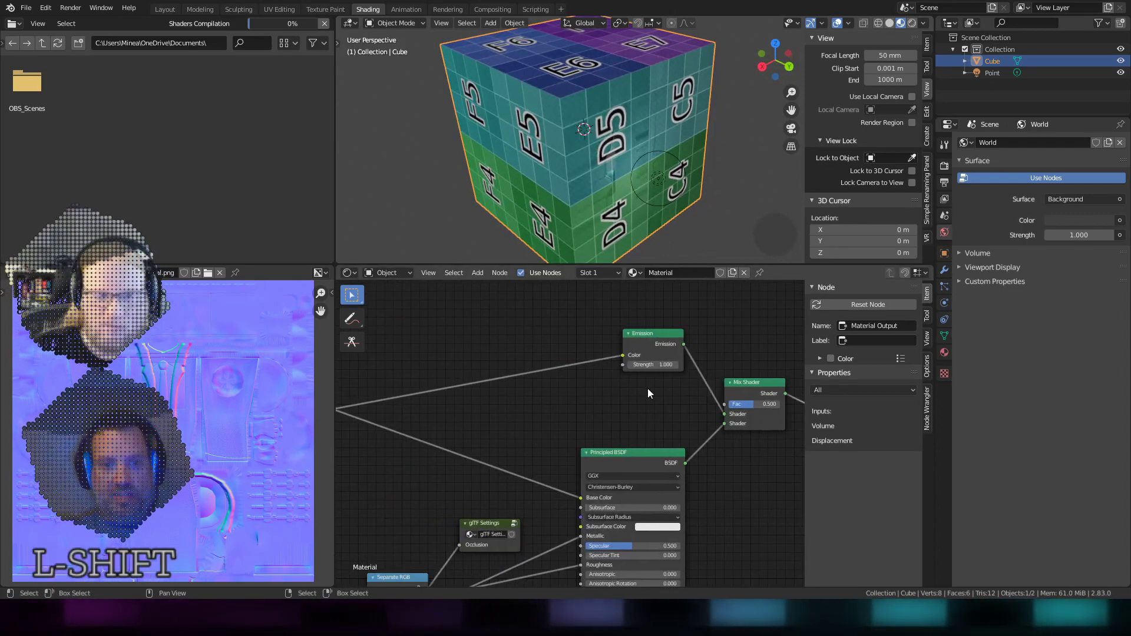
{"action": "left_click_drag", "start_coordinate": [652, 364], "coordinate": [678, 364]}
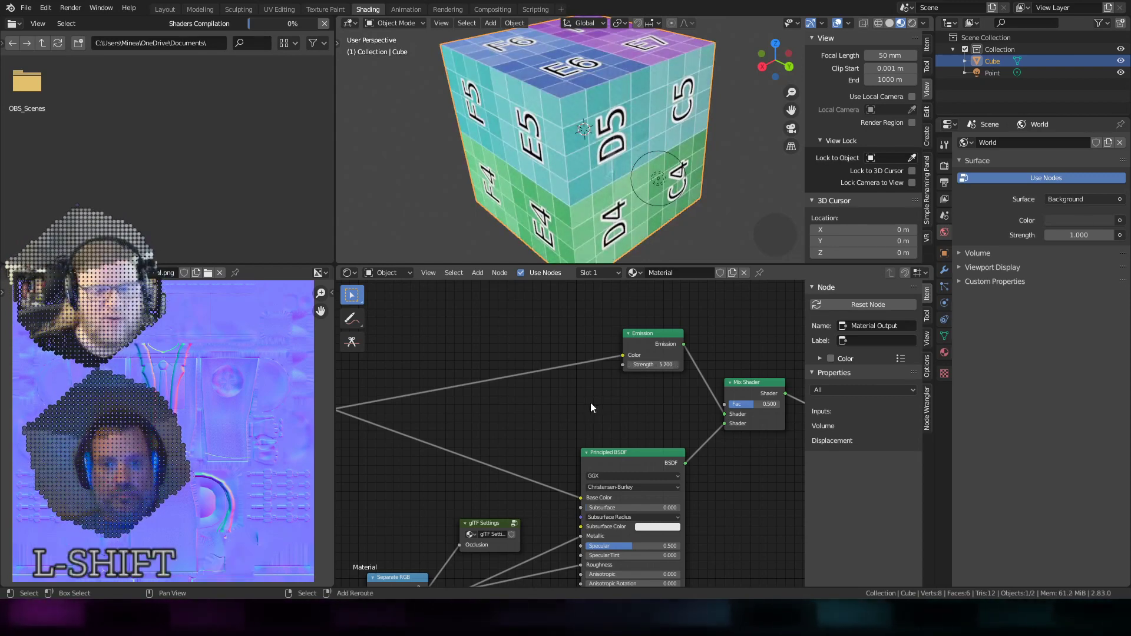
Step: Add an Image Texture node loaded with Bot_PBS_Emissive.png and link its Color output to the Emission node's Color input
{"action": "middle_click_drag", "start_coordinate": [591, 404], "coordinate": [678, 462], "text": "shift"}
{"action": "key", "text": "q"}
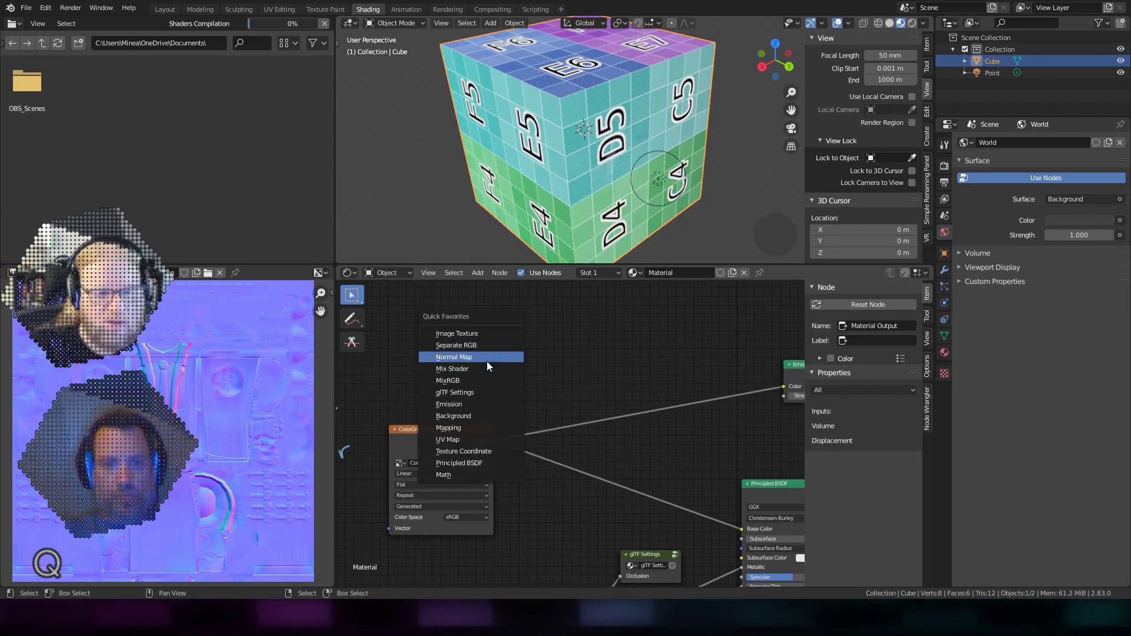
{"action": "left_click", "coordinate": [480, 335]}
{"action": "left_click", "coordinate": [526, 333]}
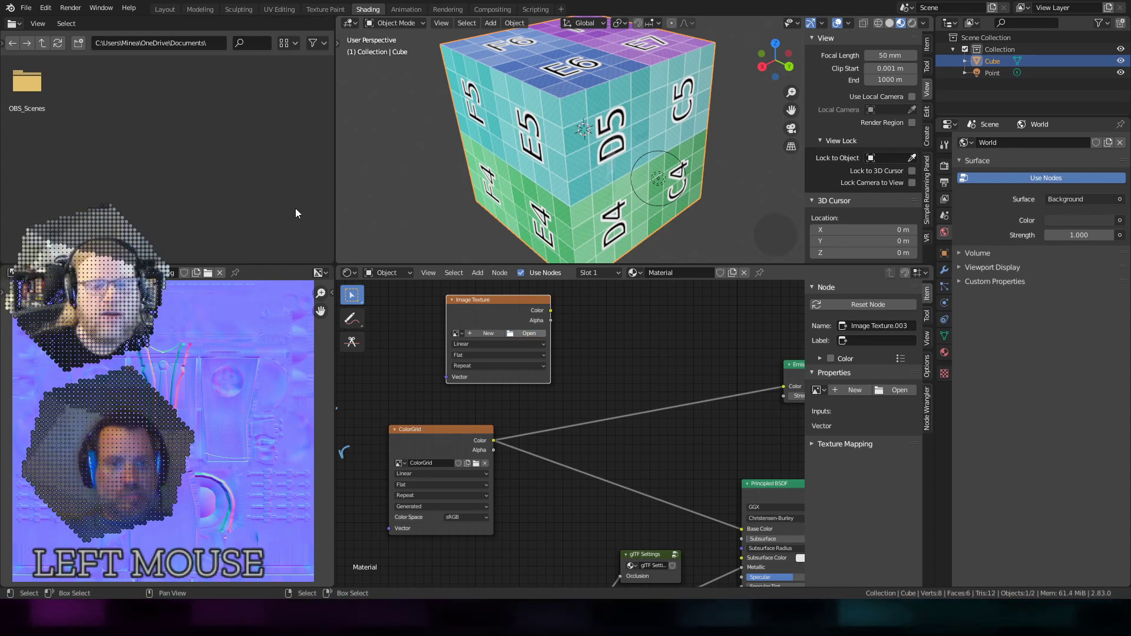
{"action": "middle_click_drag", "start_coordinate": [641, 367], "coordinate": [513, 389], "text": "shift"}
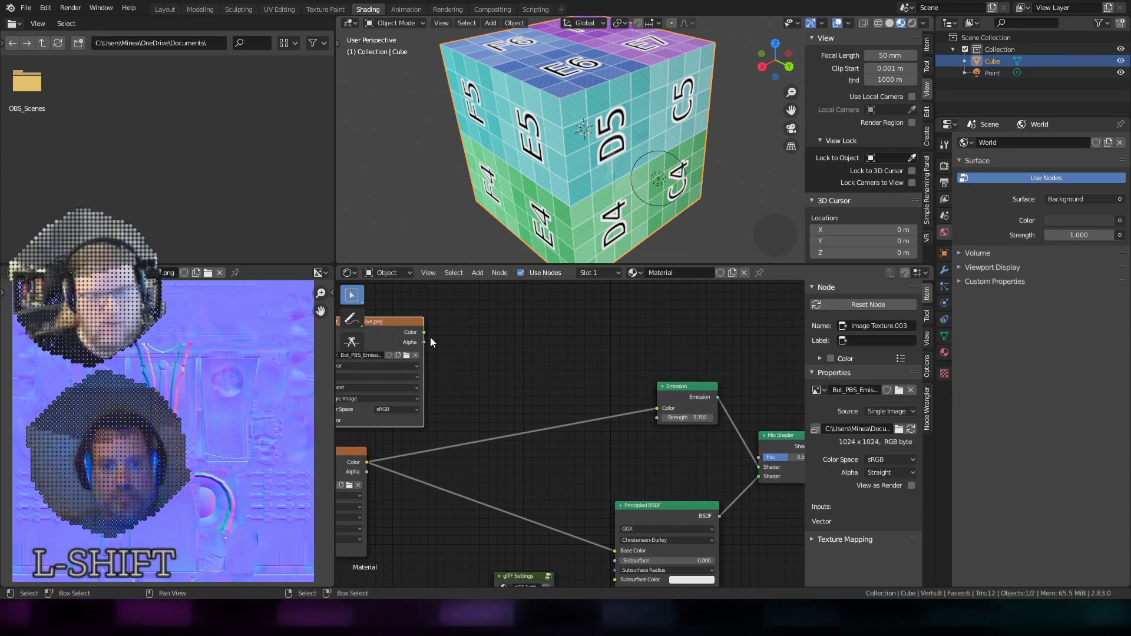
{"action": "left_click_drag", "start_coordinate": [423, 332], "coordinate": [659, 409]}
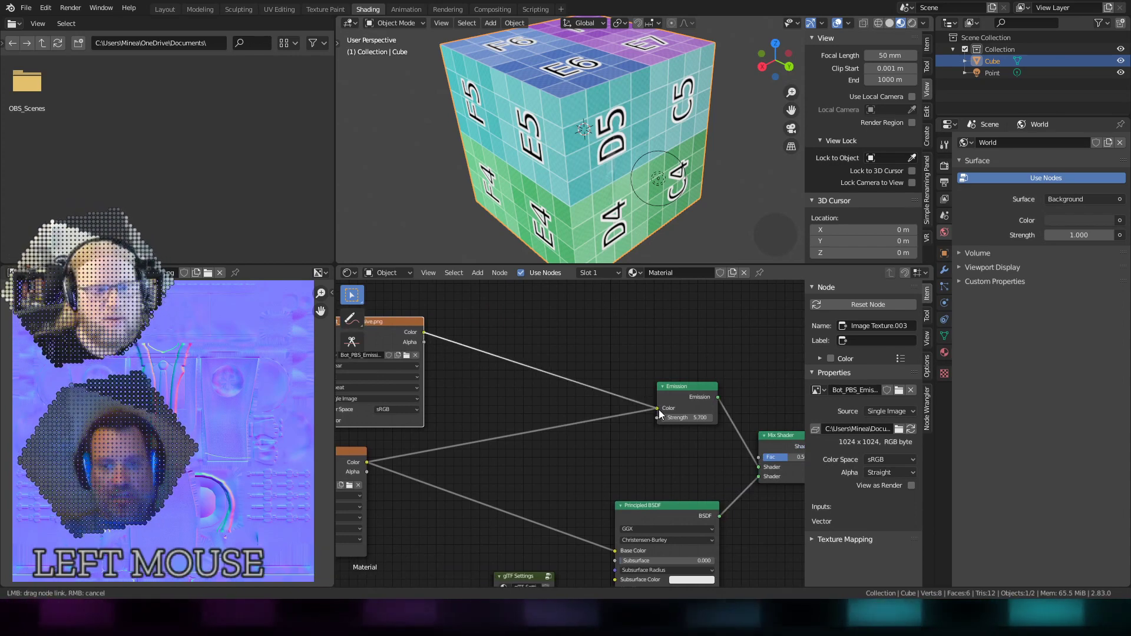
Step: Display the Bot_PBS_Emissive.png texture in the image editor and compare it with the cube's surface
{"action": "middle_click_drag", "start_coordinate": [410, 455], "coordinate": [563, 457], "text": "shift"}
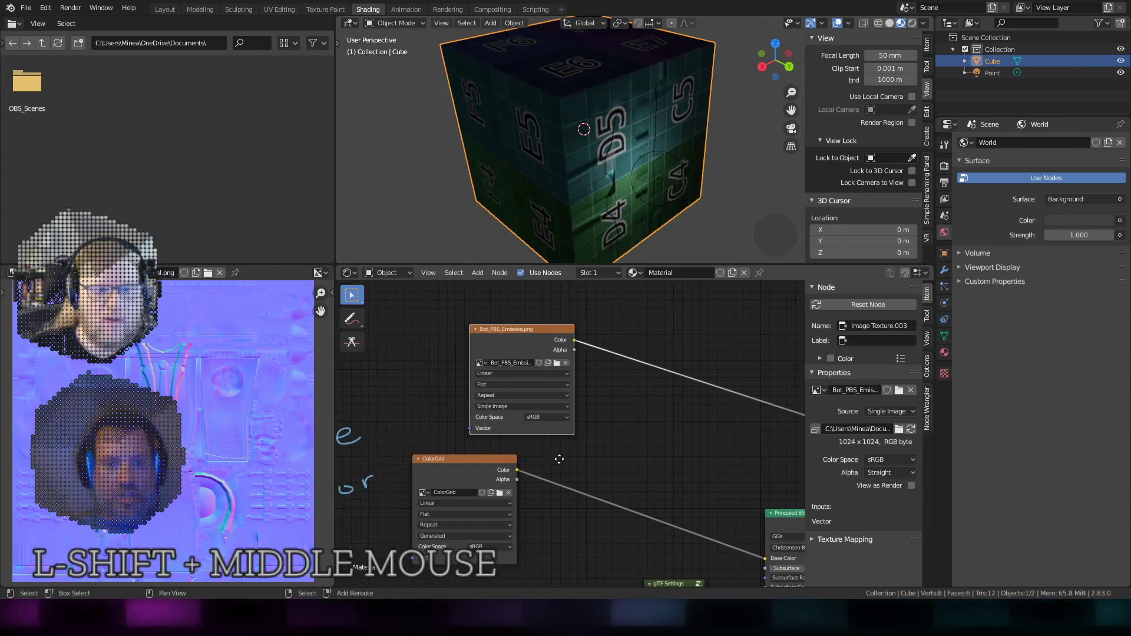
{"action": "scroll", "coordinate": [553, 445], "scroll_direction": "up", "scroll_amount": 2}
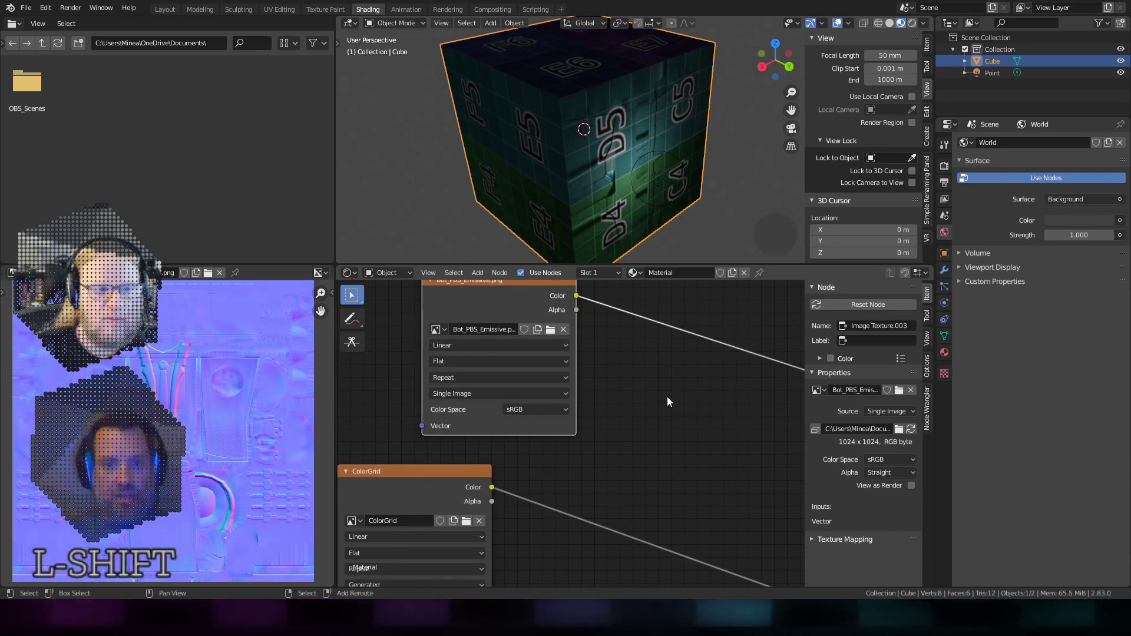
{"action": "middle_click_drag", "start_coordinate": [667, 397], "coordinate": [478, 413], "text": "shift"}
{"action": "scroll", "coordinate": [553, 399], "scroll_direction": "down", "scroll_amount": 2}
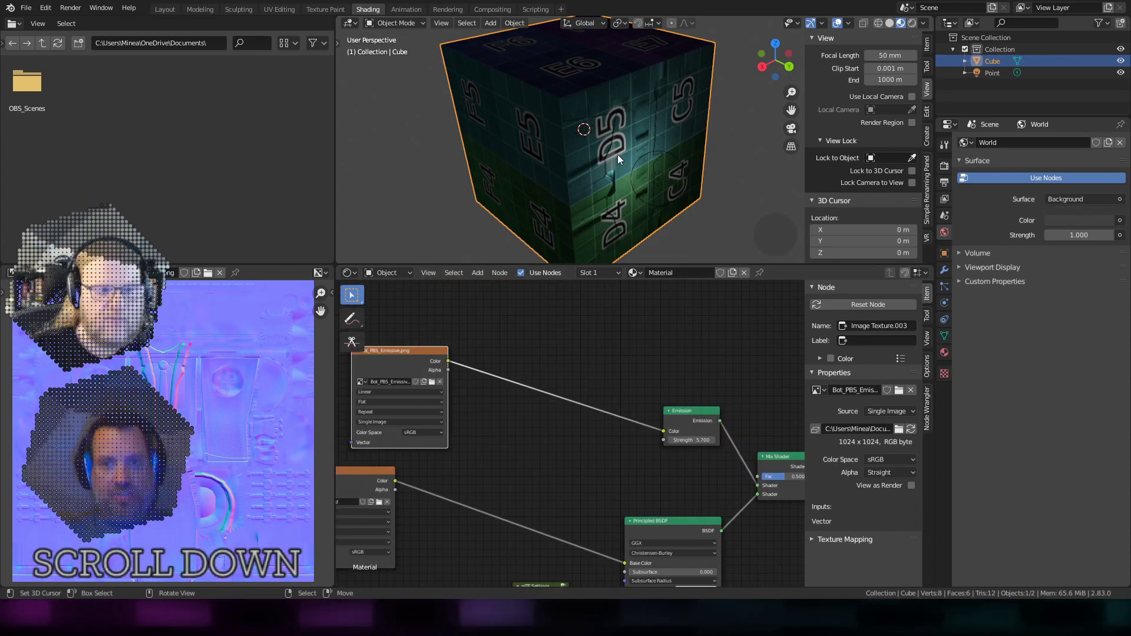
{"action": "left_click", "coordinate": [85, 273]}
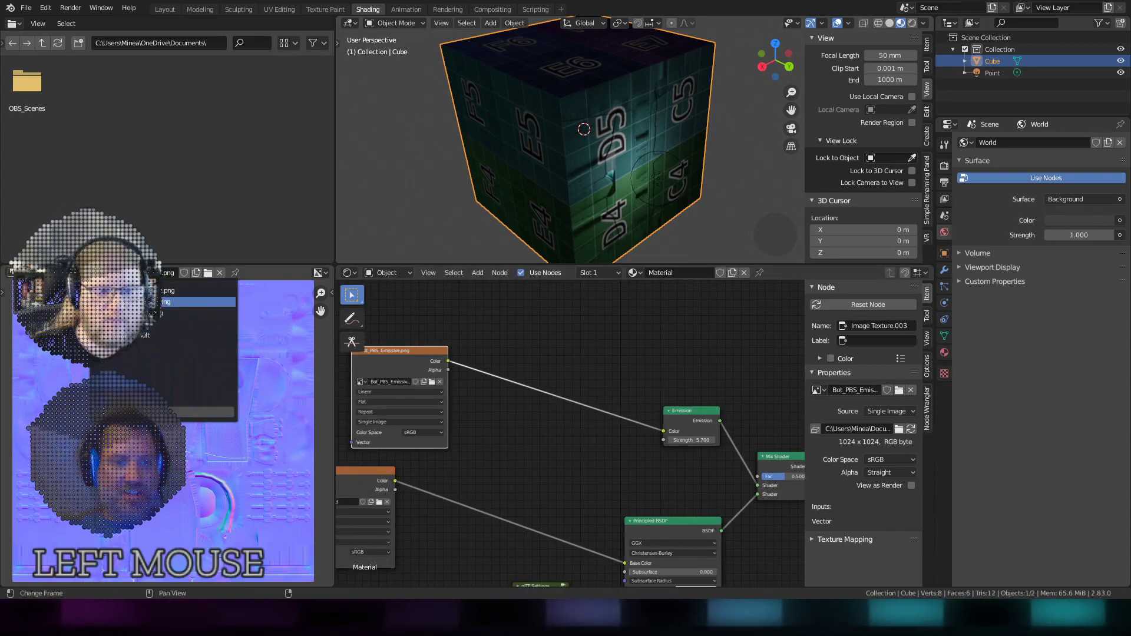
{"action": "left_click", "coordinate": [138, 291]}
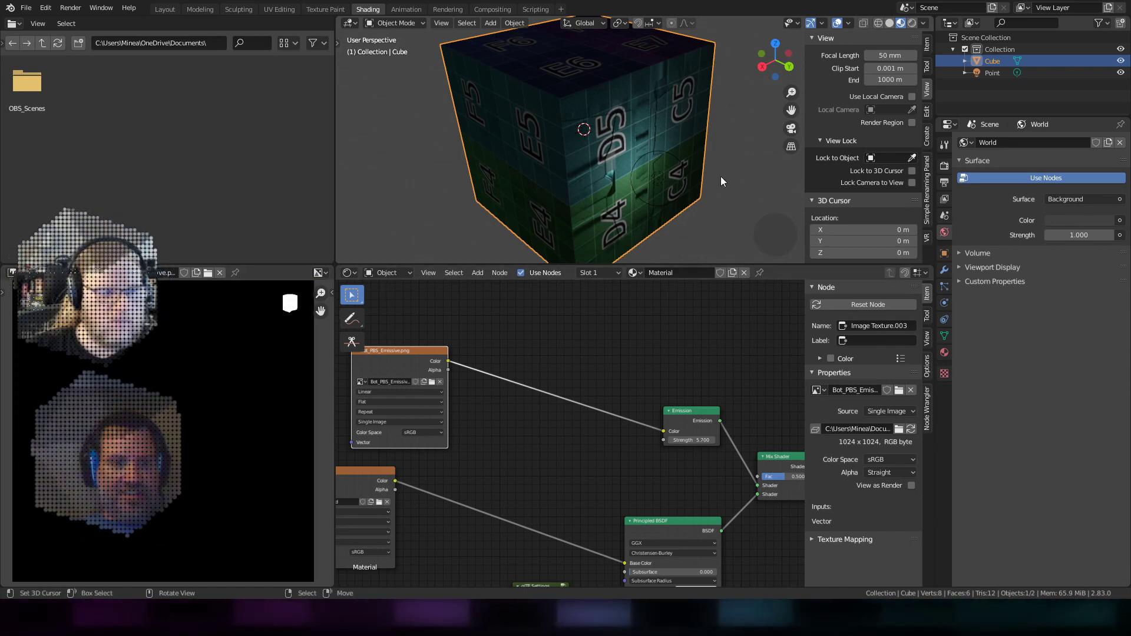
{"action": "middle_click_drag", "start_coordinate": [720, 175], "coordinate": [563, 142]}
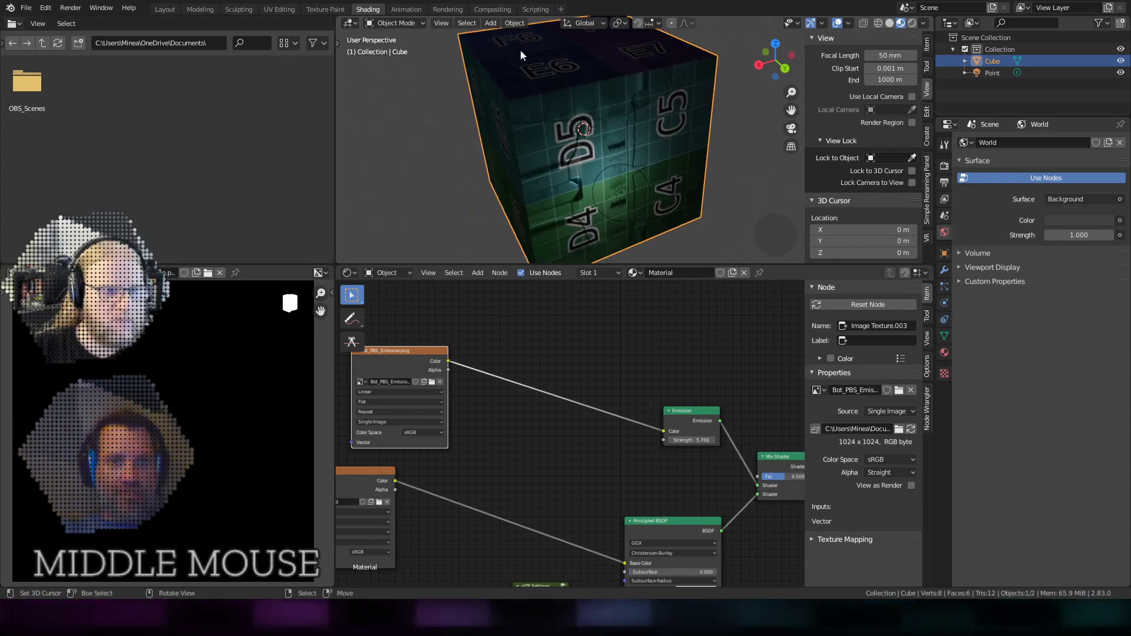
Step: In the UV Editing workspace, move all the cube's UVs up and left over the emissive texture's white shape, and return to Object Mode
{"action": "left_click", "coordinate": [279, 10]}
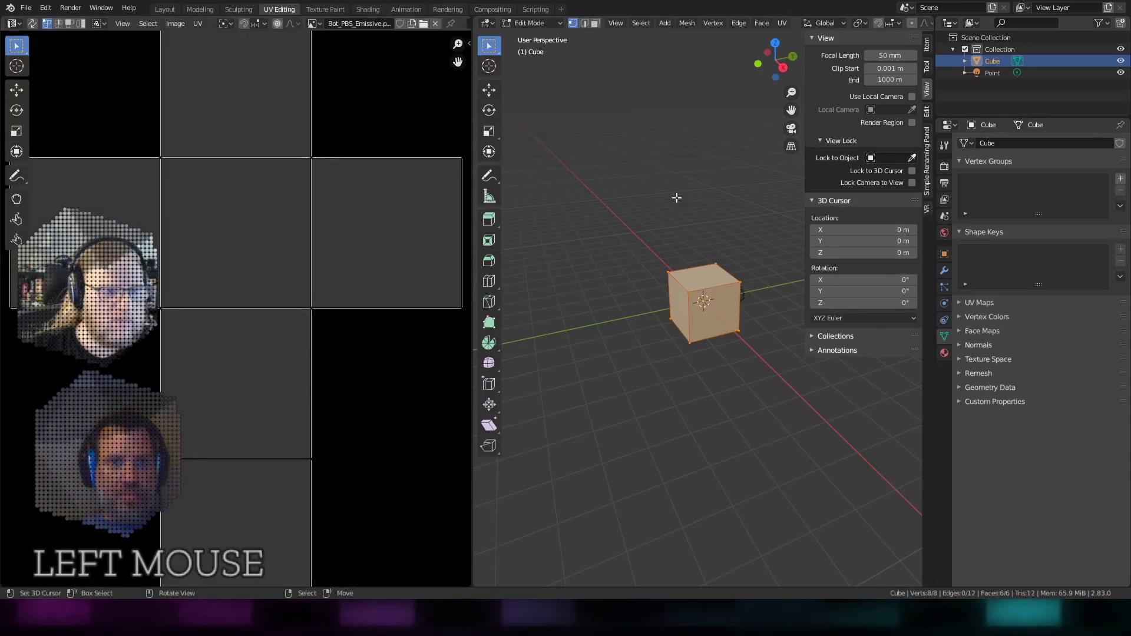
{"action": "scroll", "coordinate": [231, 285], "scroll_direction": "up", "scroll_amount": 1}
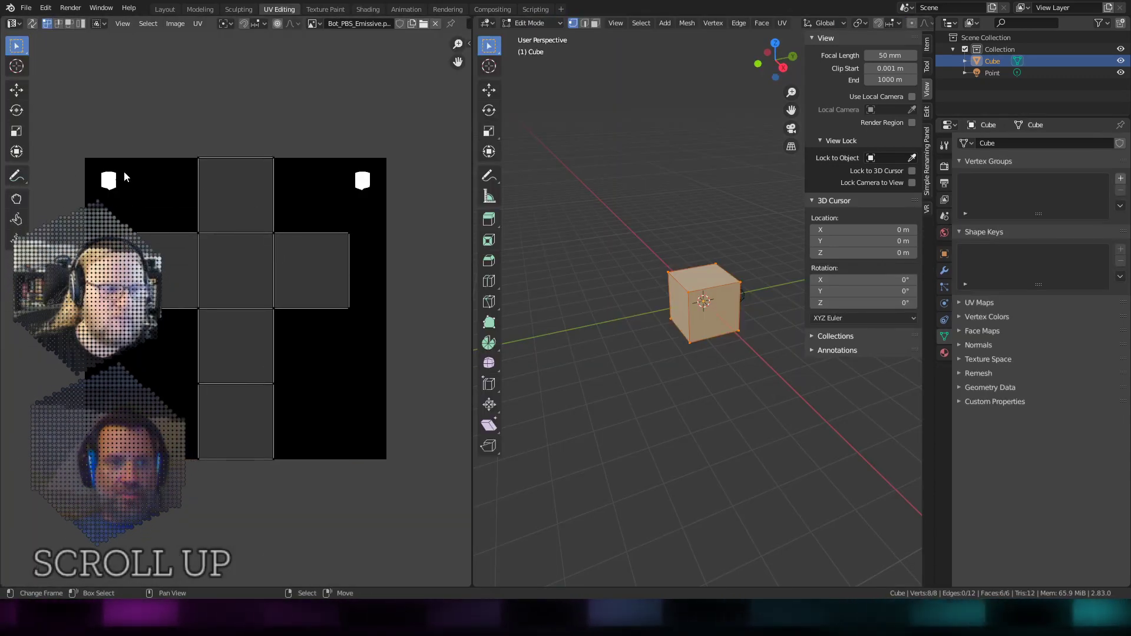
{"action": "left_click_drag", "start_coordinate": [65, 124], "coordinate": [412, 503]}
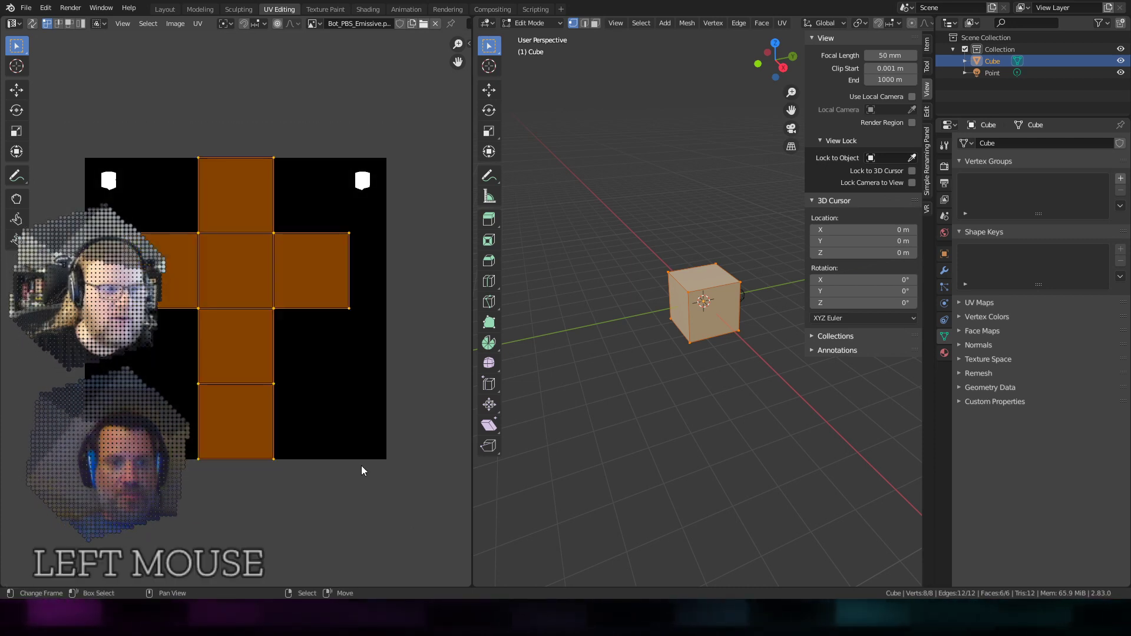
{"action": "key", "text": "g"}
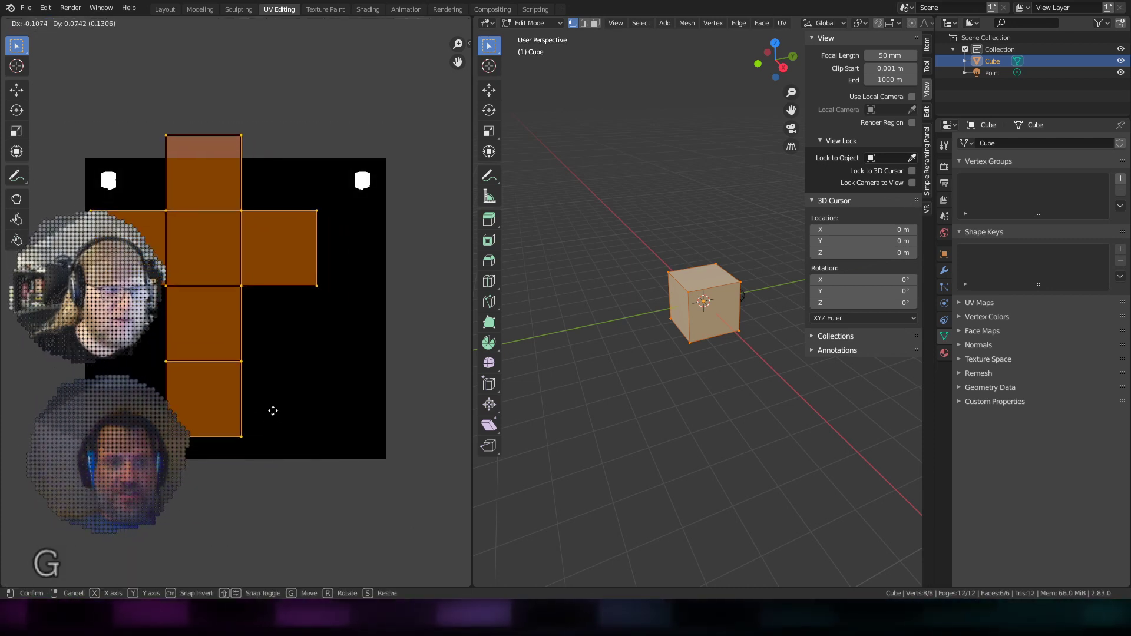
{"action": "left_click", "coordinate": [258, 358]}
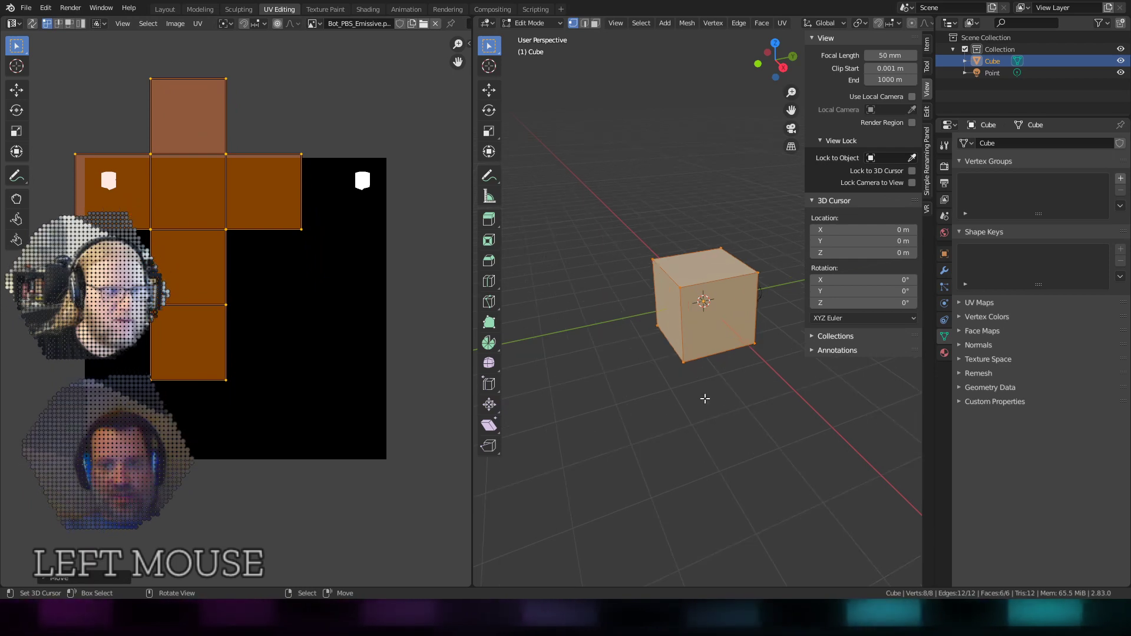
{"action": "key", "text": "Tab"}
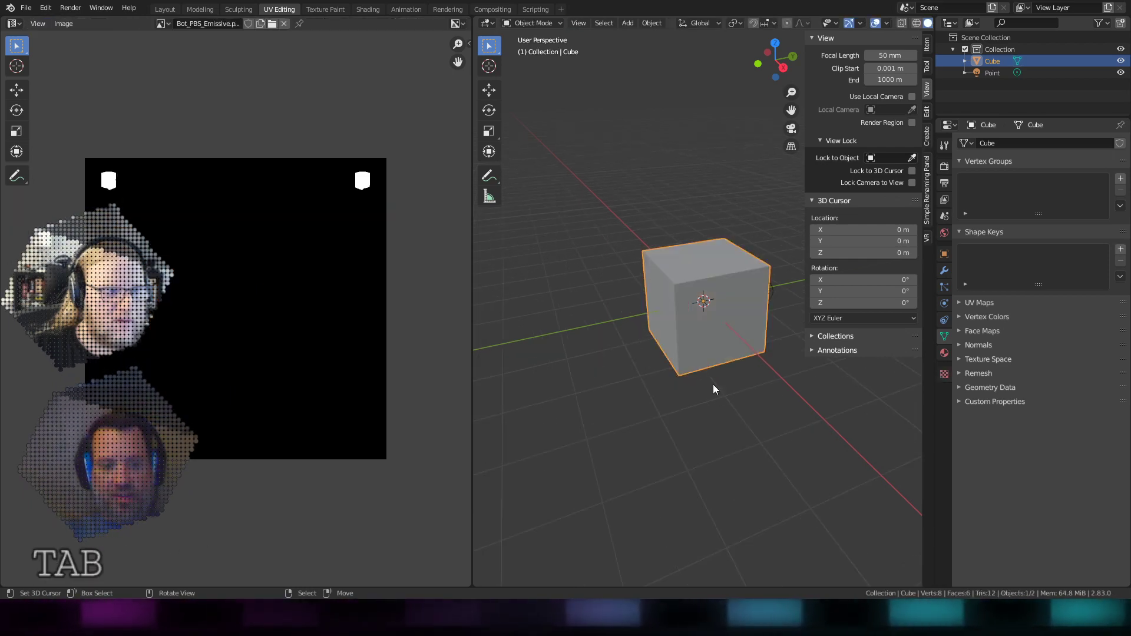
Step: Return to the Shading workspace and examine the emissive area on the cube's underside
{"action": "left_click", "coordinate": [368, 9]}
{"action": "mouse_move", "coordinate": [590, 147]}
{"action": "middle_mouse_down"}
{"action": "mouse_move", "coordinate": [469, 142]}
{"action": "mouse_move", "coordinate": [699, 132]}
{"action": "mouse_move", "coordinate": [673, 66]}
{"action": "middle_mouse_up"}
{"action": "scroll", "coordinate": [648, 153], "scroll_direction": "up", "scroll_amount": 3}
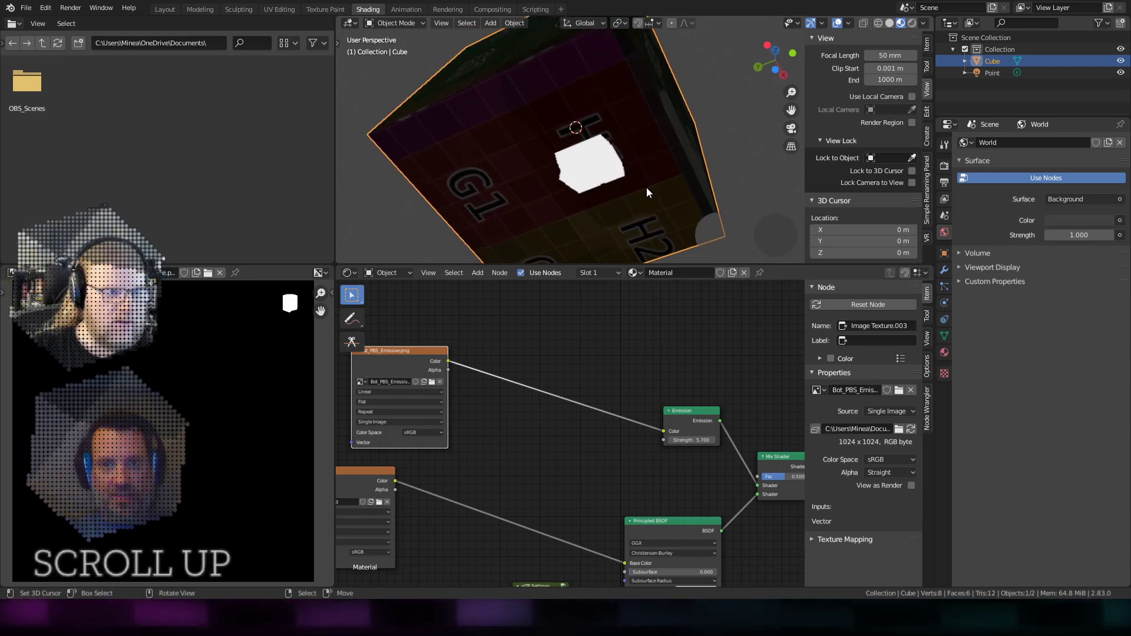
{"action": "mouse_move", "coordinate": [646, 188]}
{"action": "middle_mouse_down"}
{"action": "mouse_move", "coordinate": [666, 147]}
{"action": "mouse_move", "coordinate": [663, 179]}
{"action": "middle_mouse_up"}
{"action": "scroll", "coordinate": [661, 180], "scroll_direction": "up", "scroll_amount": 3}
{"action": "scroll", "coordinate": [660, 176], "scroll_direction": "down", "scroll_amount": 3}
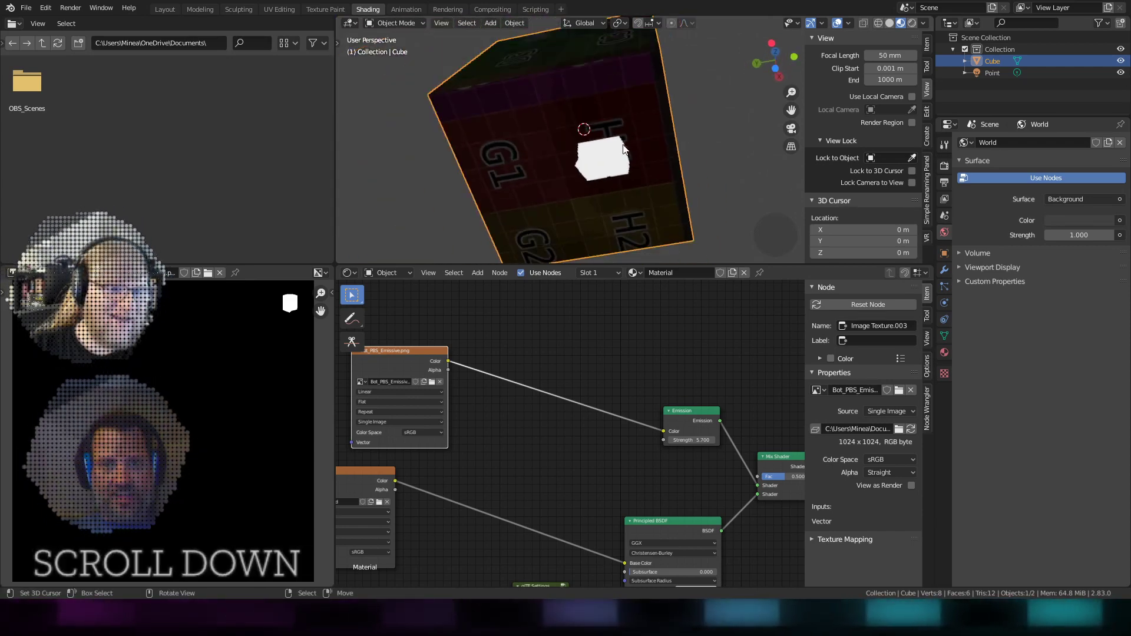
{"action": "middle_click_drag", "start_coordinate": [641, 133], "coordinate": [610, 146]}
{"action": "scroll", "coordinate": [610, 146], "scroll_direction": "up", "scroll_amount": 2}
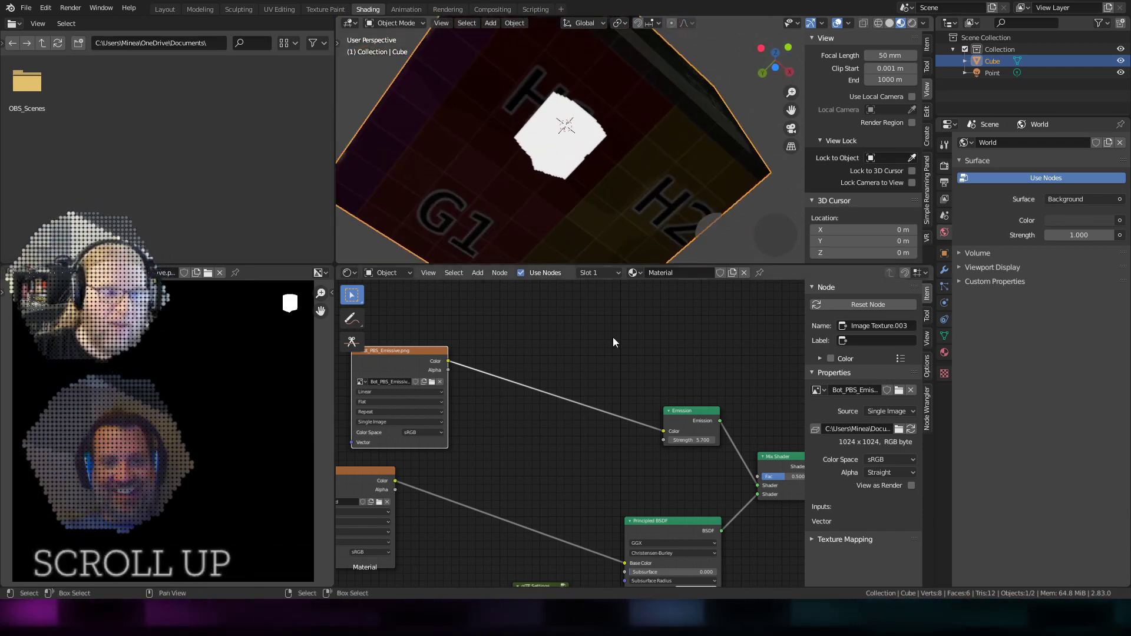
Step: Move the Emission node left, insert a MixRGB node between it and the Mix Shader, and set the blending mode to Multiply
{"action": "scroll", "coordinate": [589, 383], "scroll_direction": "down", "scroll_amount": 2}
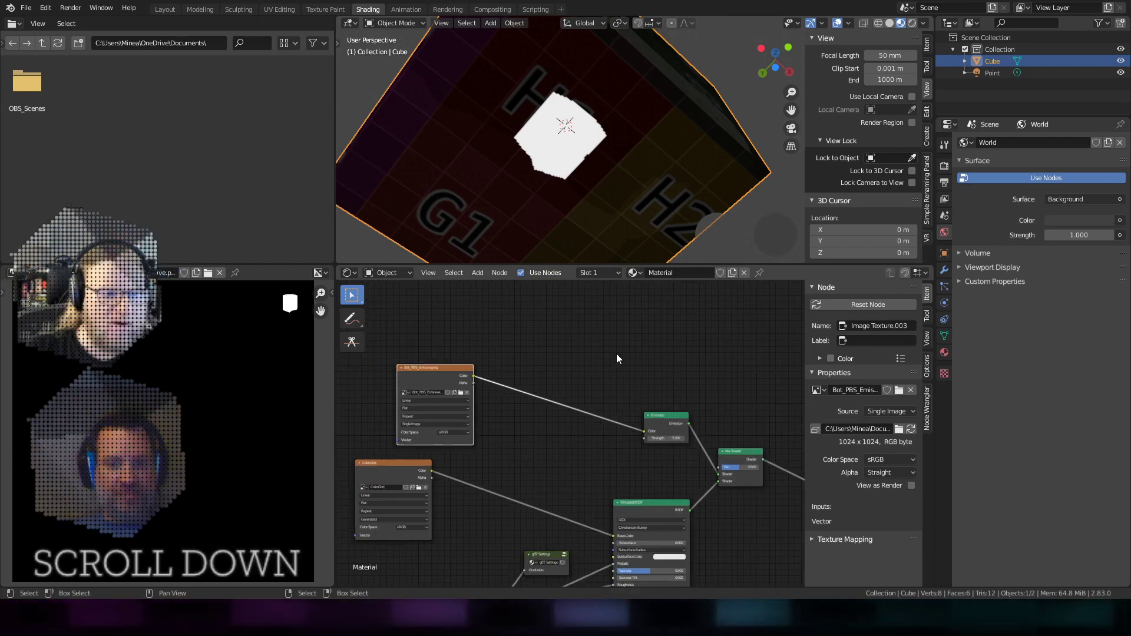
{"action": "middle_click_drag", "start_coordinate": [616, 354], "coordinate": [528, 341], "text": "shift"}
{"action": "scroll", "coordinate": [554, 358], "scroll_direction": "up", "scroll_amount": 3}
{"action": "middle_click_drag", "start_coordinate": [505, 378], "coordinate": [561, 412], "text": "shift"}
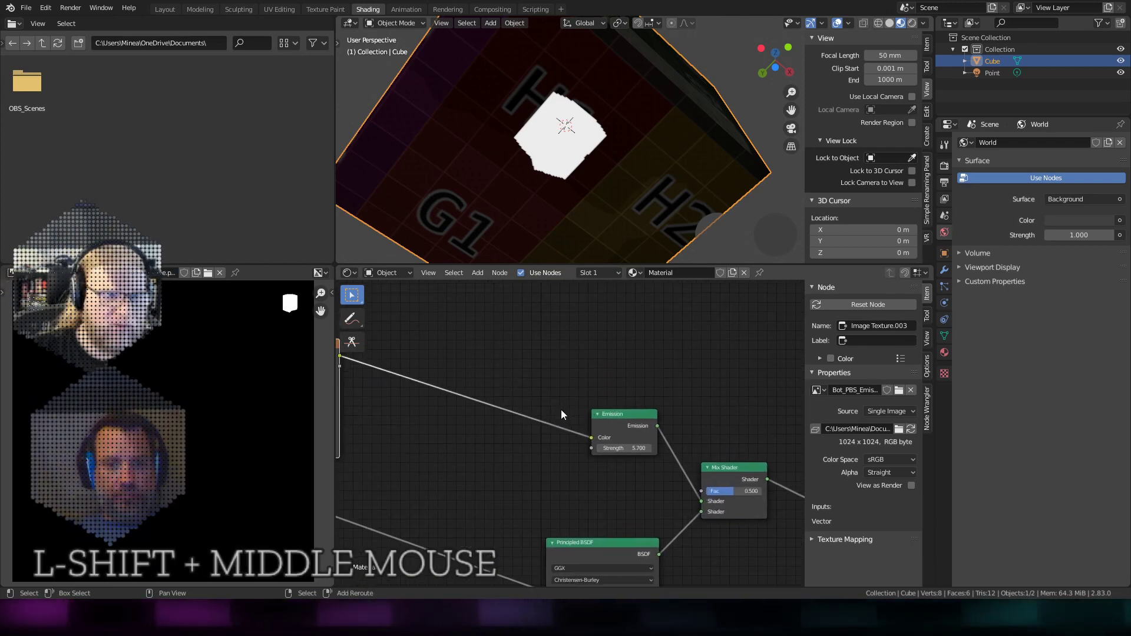
{"action": "left_click_drag", "start_coordinate": [614, 416], "coordinate": [442, 368]}
{"action": "key", "text": "q"}
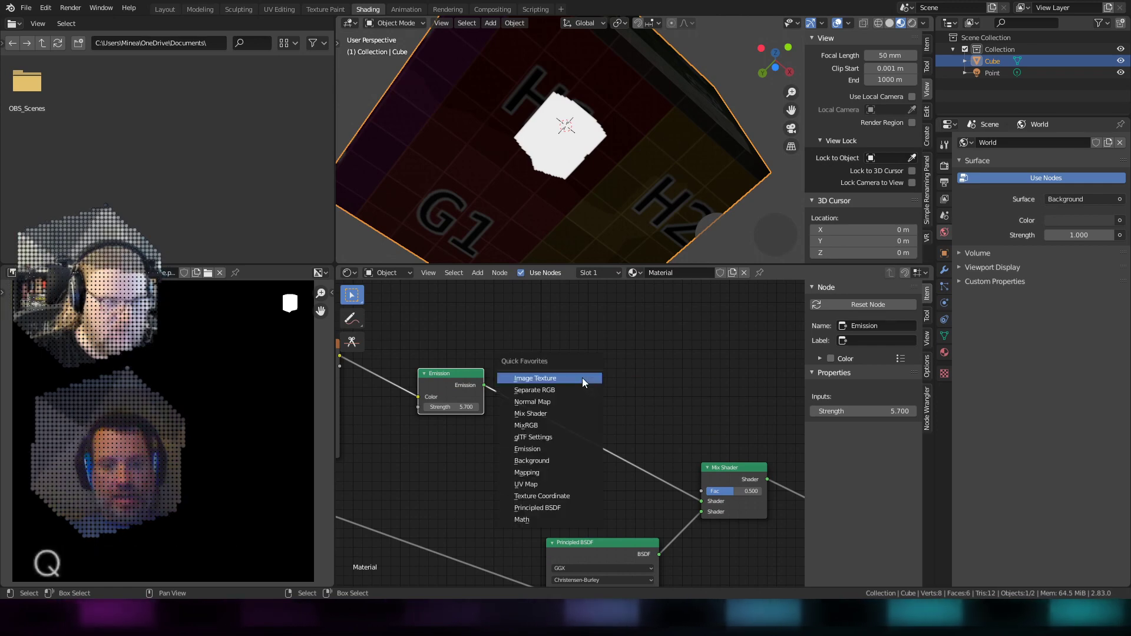
{"action": "left_click", "coordinate": [543, 425]}
{"action": "left_click", "coordinate": [581, 445]}
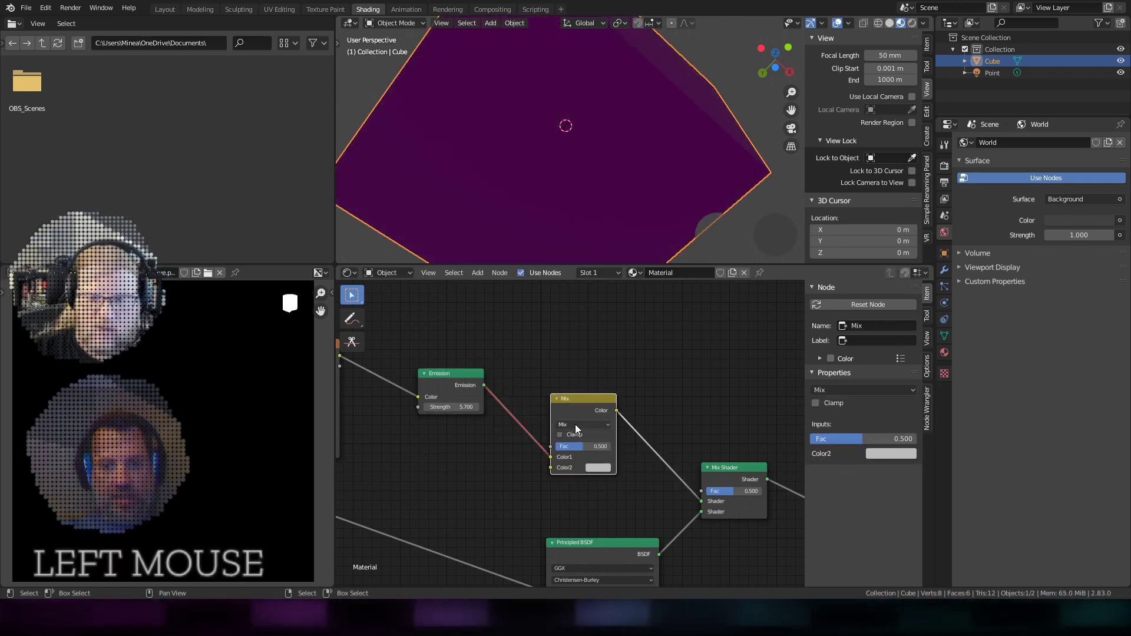
{"action": "left_click", "coordinate": [575, 424]}
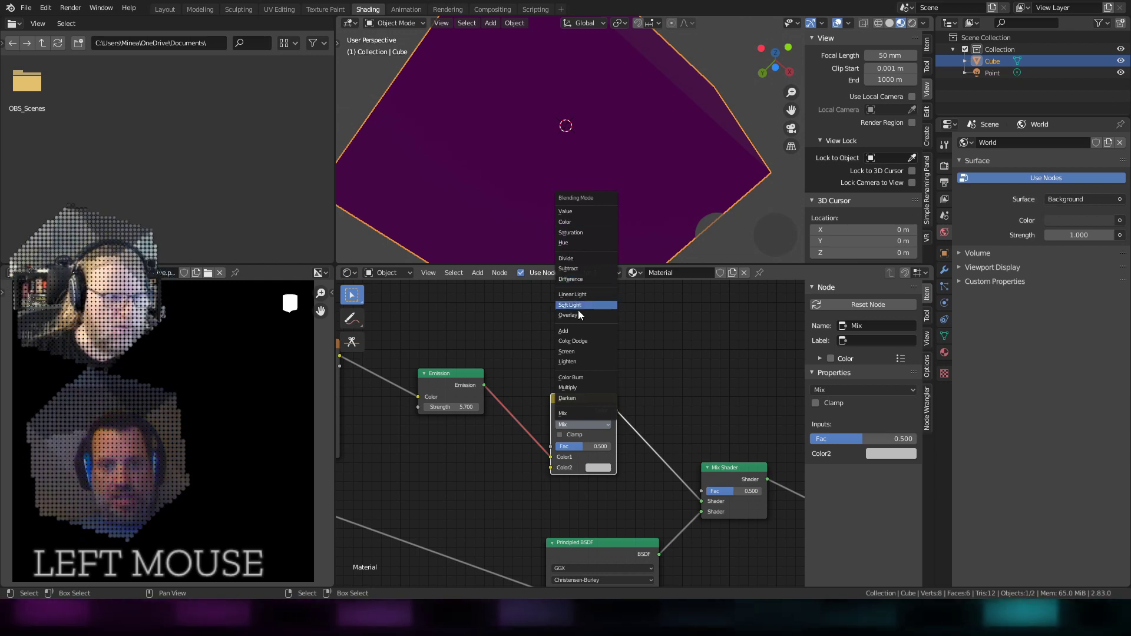
{"action": "left_click", "coordinate": [581, 386]}
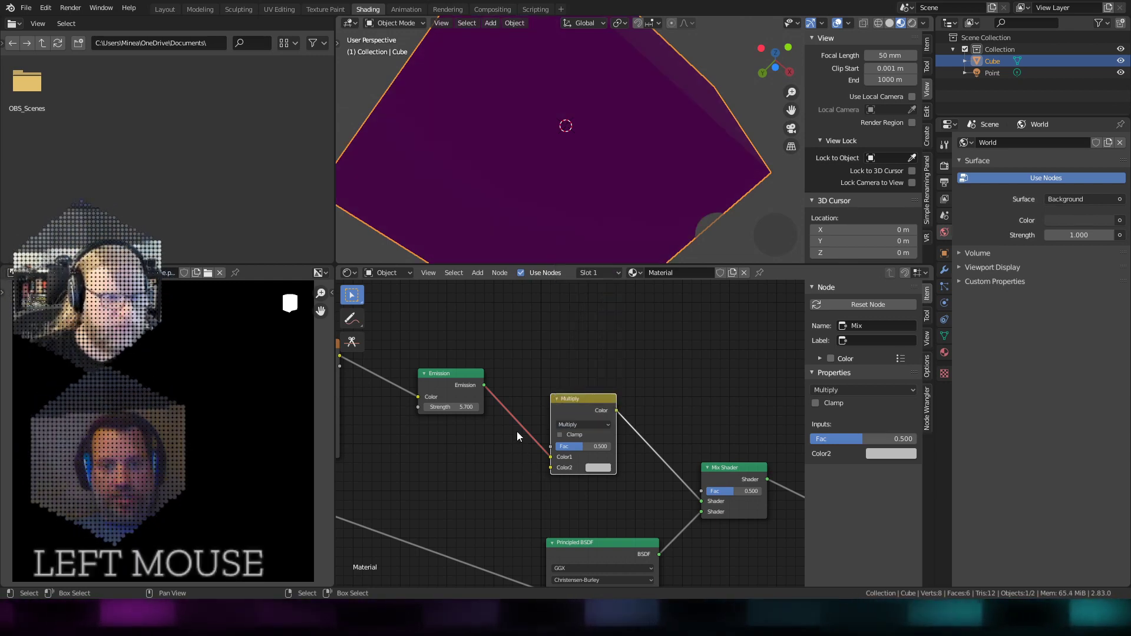
Step: Detach the Multiply node and insert it between the Bot_PBS_Emissive.png texture and the Emission node
{"action": "middle_click_drag", "start_coordinate": [552, 374], "coordinate": [630, 382]}
{"action": "left_click_drag", "start_coordinate": [529, 381], "coordinate": [591, 345]}
{"action": "left_click_drag", "start_coordinate": [656, 412], "coordinate": [691, 361]}
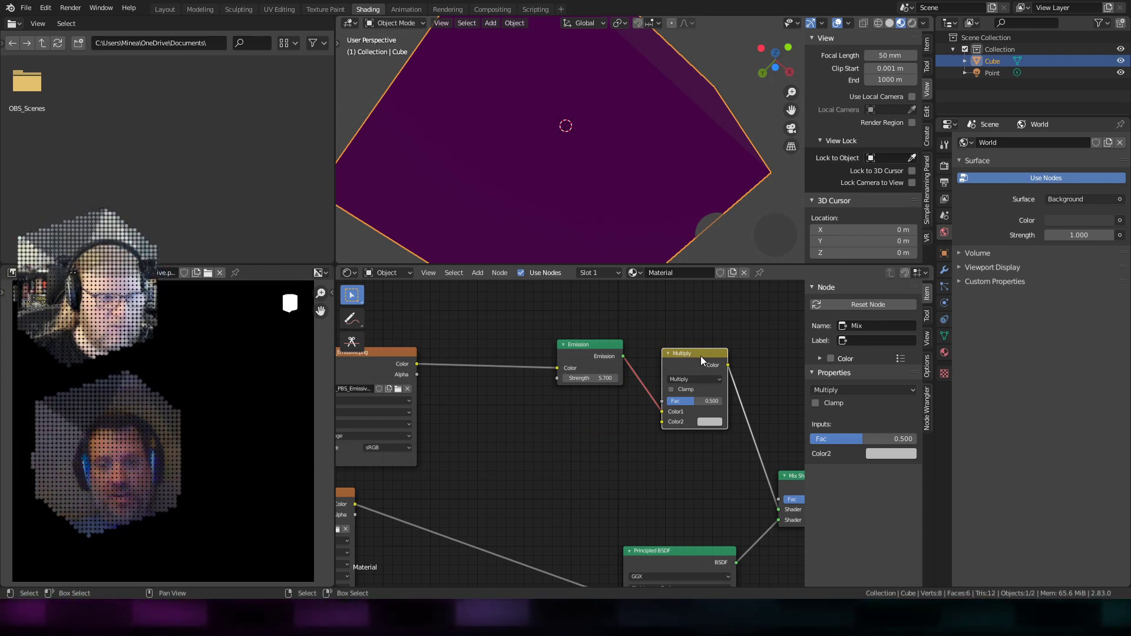
{"action": "middle_click_drag", "start_coordinate": [713, 334], "coordinate": [631, 335], "text": "shift"}
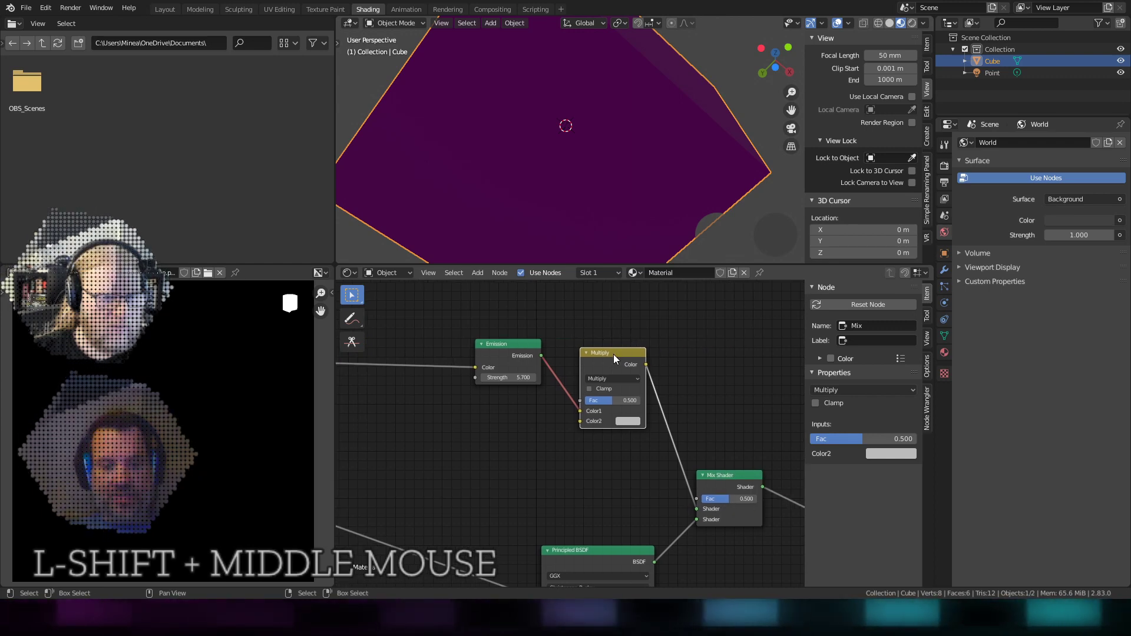
{"action": "left_click_drag", "start_coordinate": [611, 352], "coordinate": [518, 457], "text": "alt"}
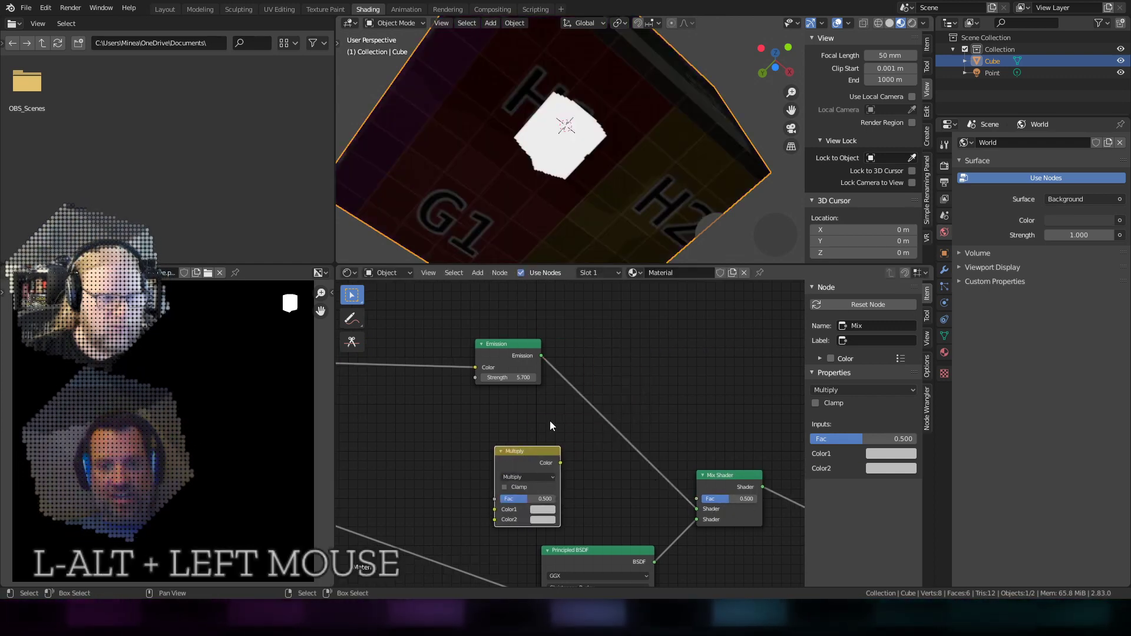
{"action": "middle_click_drag", "start_coordinate": [550, 421], "coordinate": [692, 431]}
{"action": "left_click_drag", "start_coordinate": [676, 466], "coordinate": [563, 353]}
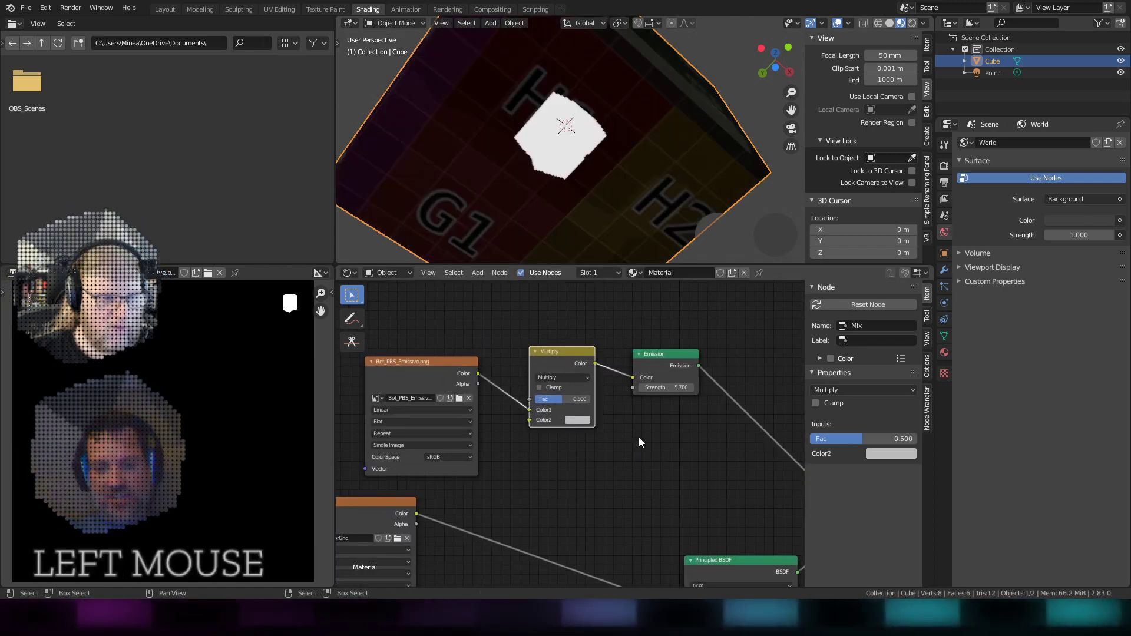
Step: Delete the Mix Shader node, and detach the Emission node from the Multiply node while moving it right
{"action": "middle_click_drag", "start_coordinate": [654, 452], "coordinate": [584, 406]}
{"action": "scroll", "coordinate": [585, 406], "scroll_direction": "down", "scroll_amount": 2}
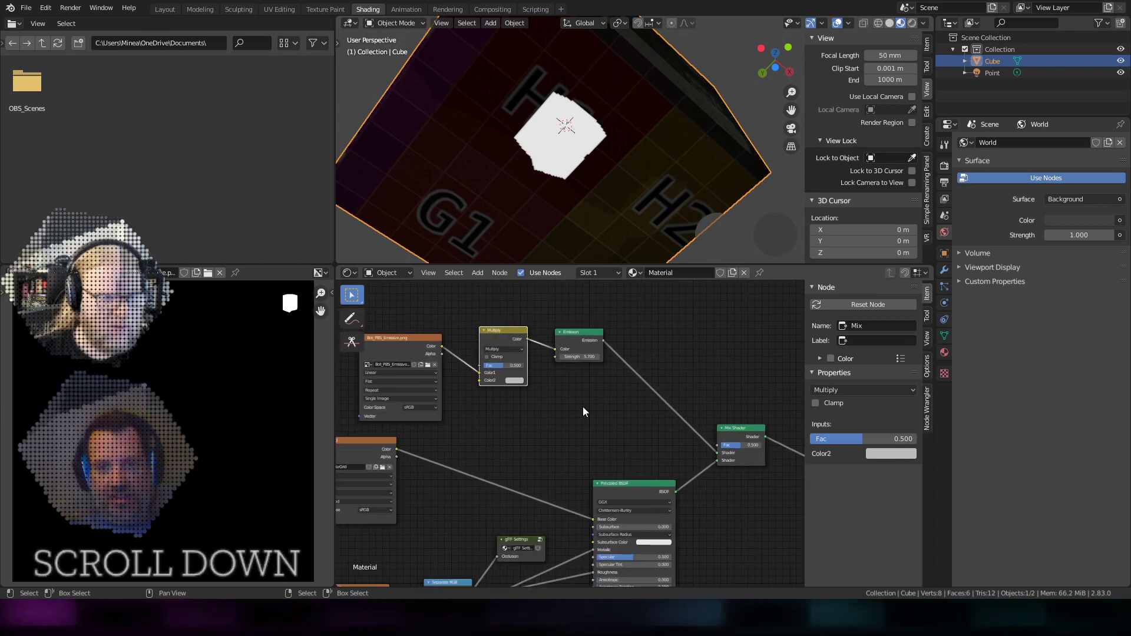
{"action": "middle_click_drag", "start_coordinate": [651, 424], "coordinate": [543, 417], "text": "shift"}
{"action": "right_click", "coordinate": [637, 429]}
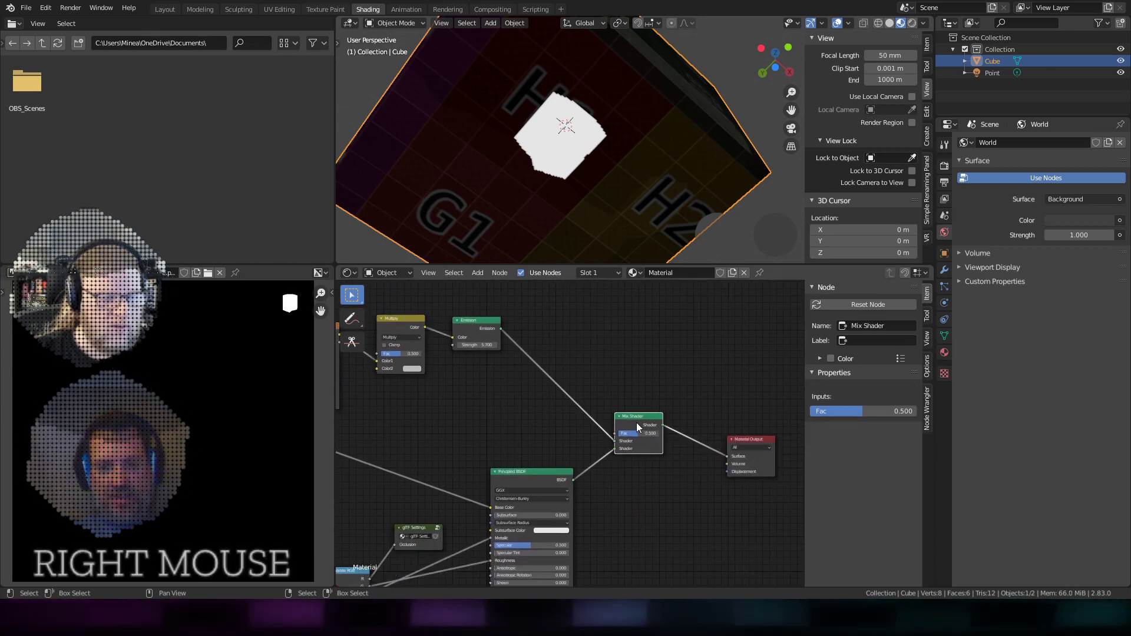
{"action": "key", "text": "x"}
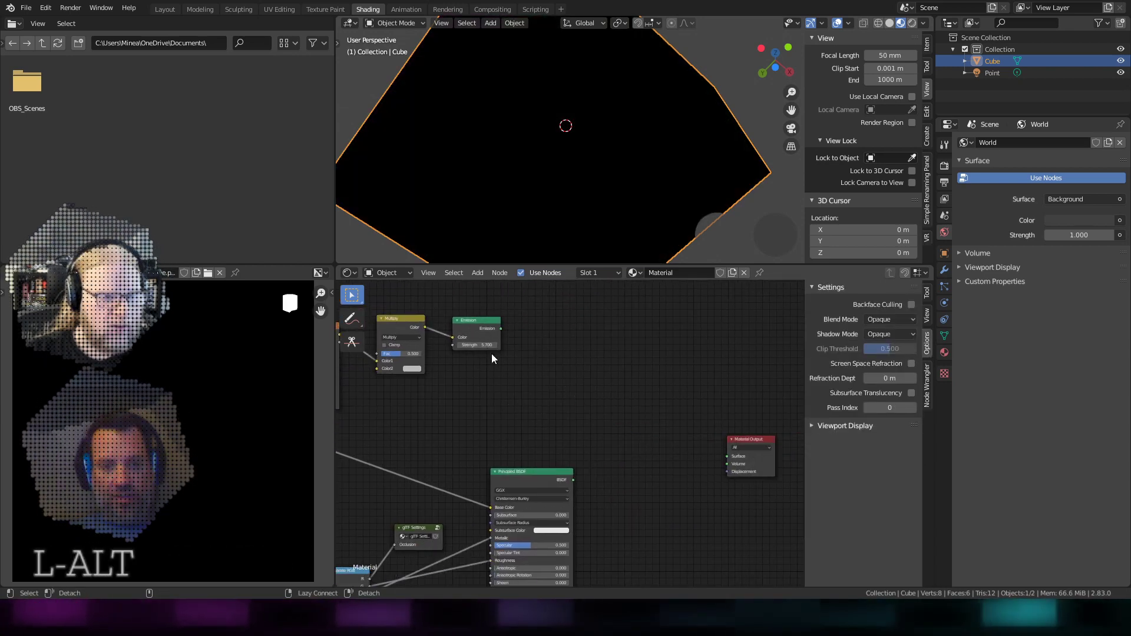
{"action": "left_click_drag", "start_coordinate": [470, 327], "coordinate": [560, 341], "text": "alt"}
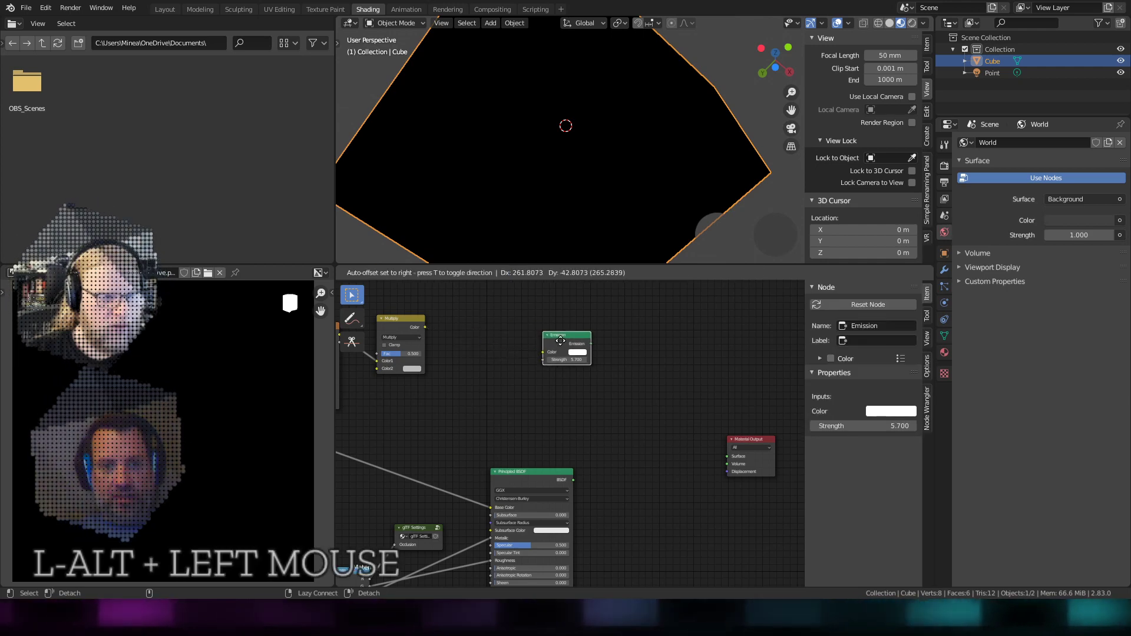
Step: Try to connect the Emission node with the Principled BSDF node, and undo the connection
{"action": "right_click_drag", "start_coordinate": [559, 344], "coordinate": [550, 486], "text": "alt"}
{"action": "scroll", "coordinate": [592, 453], "scroll_direction": "down", "scroll_amount": 2}
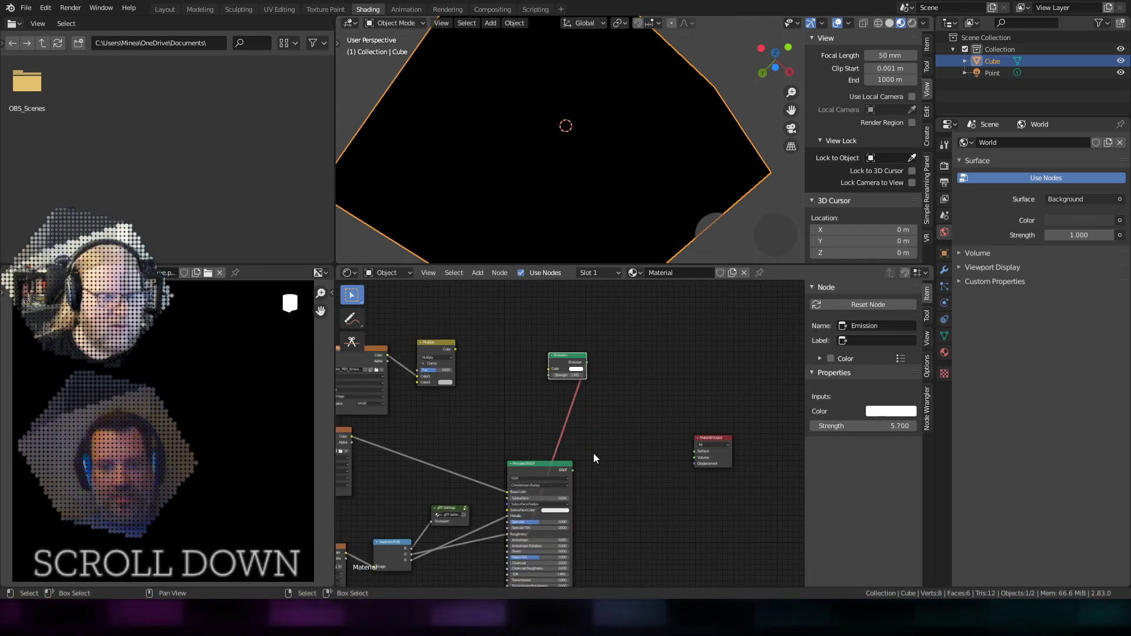
{"action": "key", "text": "ctrl+z"}
{"action": "scroll", "coordinate": [592, 454], "scroll_direction": "up", "scroll_amount": 2}
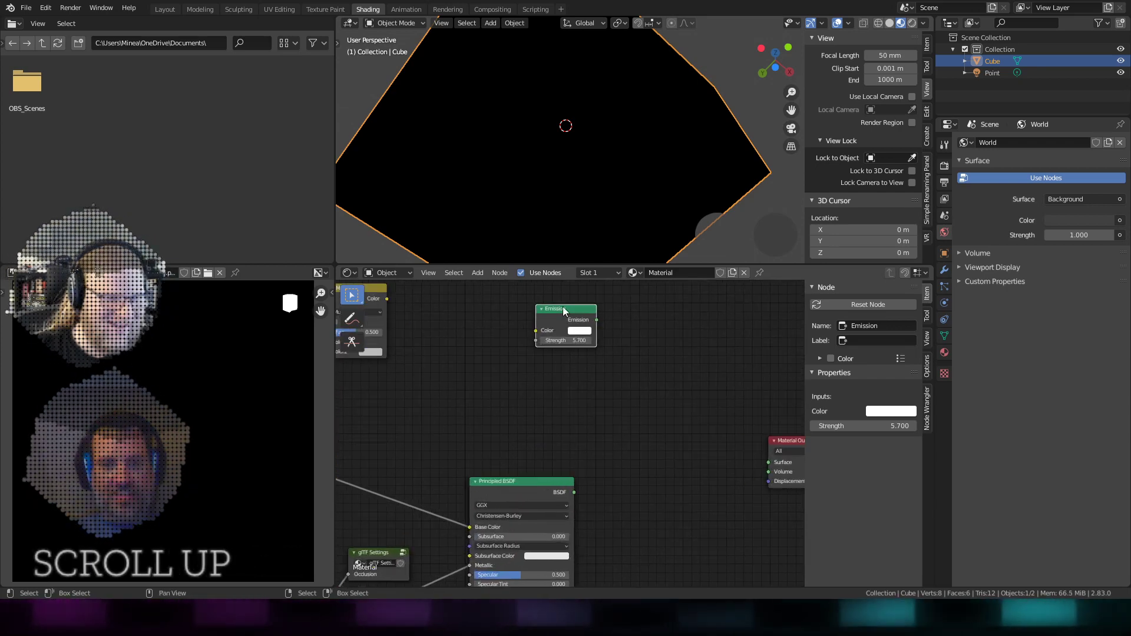
Step: Move the Emission node closer to the Multiply node and connect the Multiply color output to the Emission color input
{"action": "right_click_drag", "start_coordinate": [563, 306], "coordinate": [482, 309]}
{"action": "middle_click_drag", "start_coordinate": [476, 369], "coordinate": [589, 416], "text": "shift"}
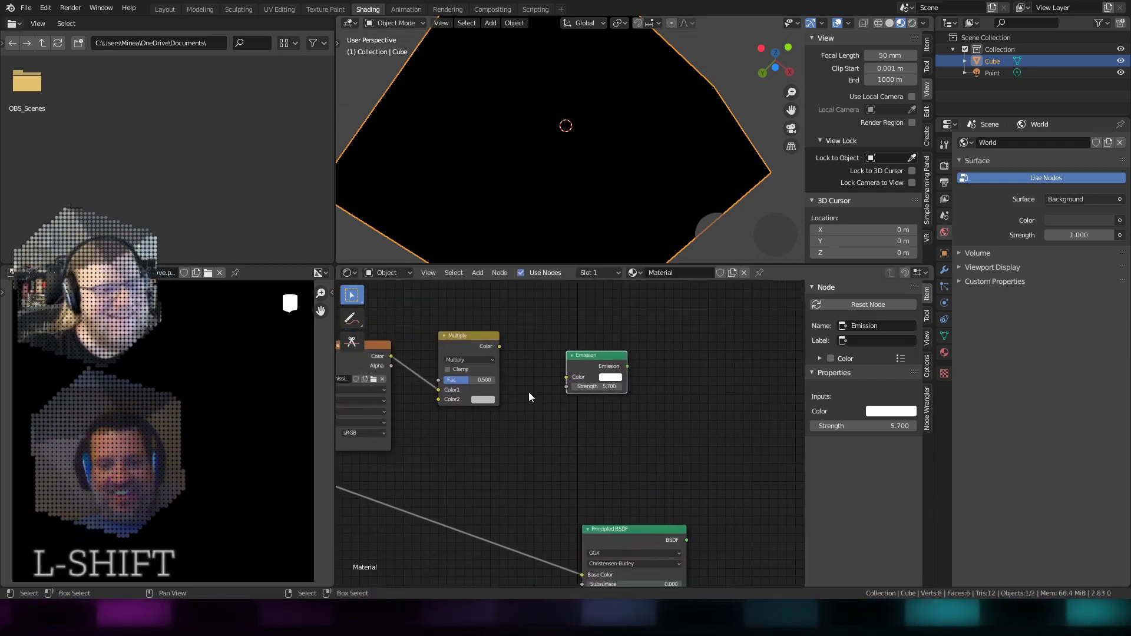
{"action": "left_click", "coordinate": [496, 345]}
{"action": "scroll", "coordinate": [674, 461], "scroll_direction": "down", "scroll_amount": 2}
{"action": "middle_click_drag", "start_coordinate": [674, 461], "coordinate": [588, 440], "text": "shift"}
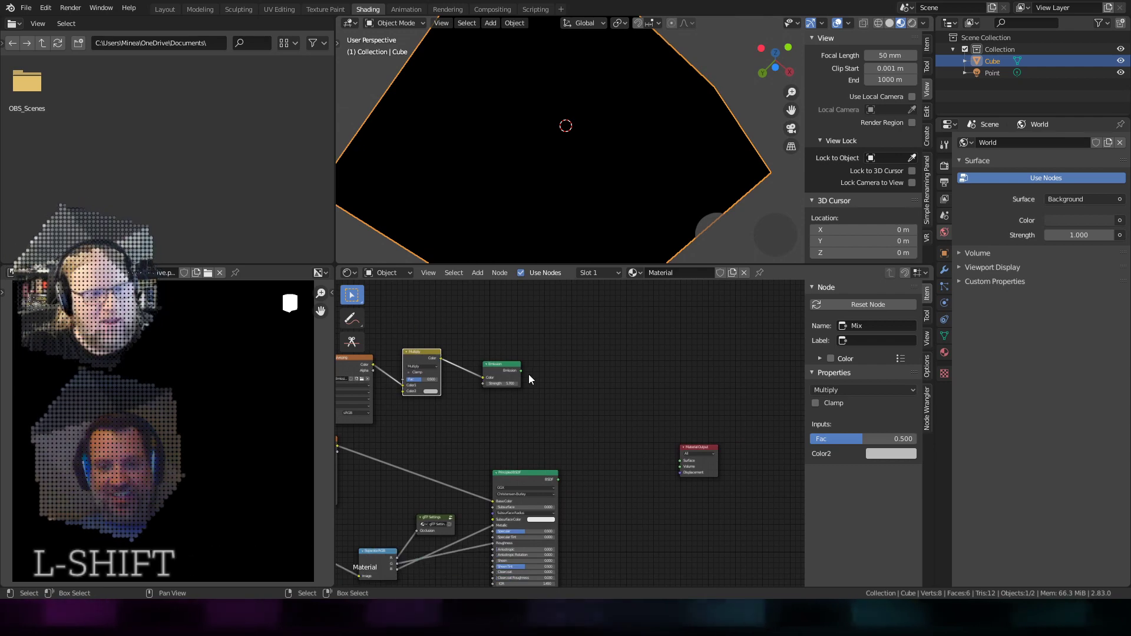
Step: Undo the latest node edits back to before the Mix Shader node was deleted
{"action": "key", "text": "ctrl+z"}
{"action": "key", "text": "ctrl+z"}
{"action": "key", "text": "ctrl+z"}
{"action": "key", "text": "ctrl+z"}
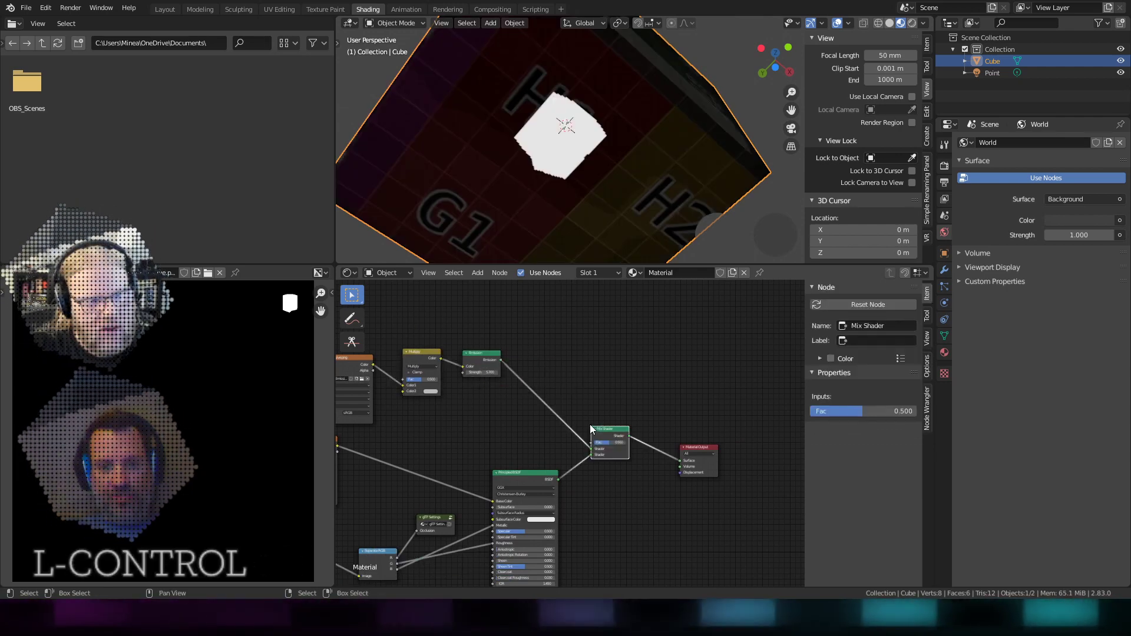
Step: Set the Multiply node's Color2 to fully saturated, full-brightness red and its Fac to 1.000, and check the cube's emission
{"action": "middle_click_drag", "start_coordinate": [464, 432], "coordinate": [589, 453], "text": "shift"}
{"action": "scroll", "coordinate": [589, 452], "scroll_direction": "up", "scroll_amount": 2}
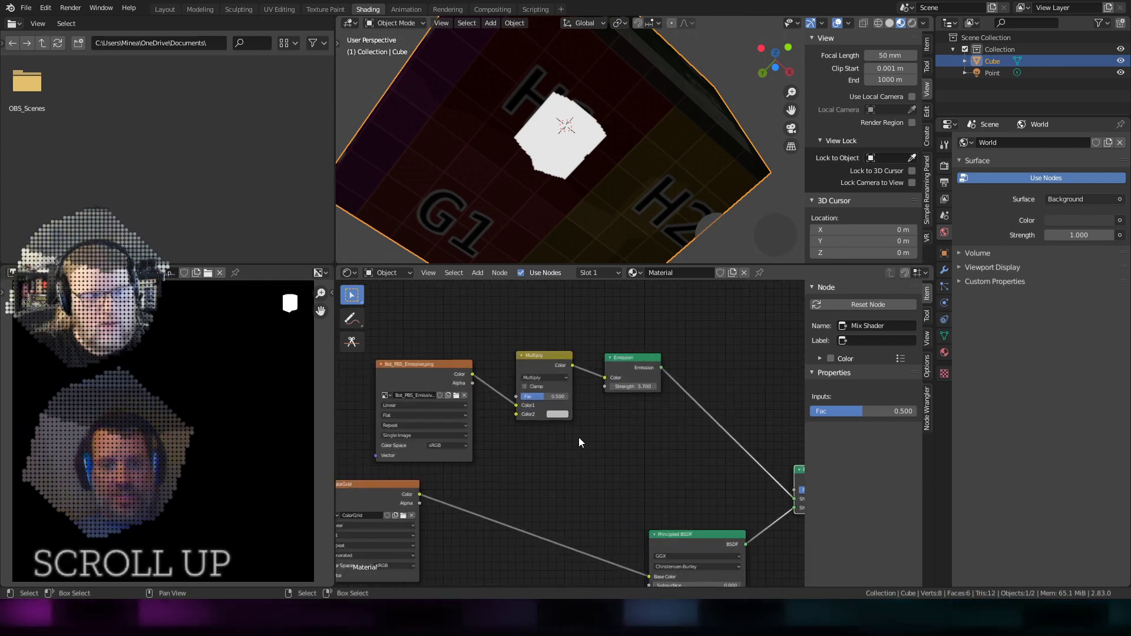
{"action": "scroll", "coordinate": [529, 370], "scroll_direction": "up", "scroll_amount": 2}
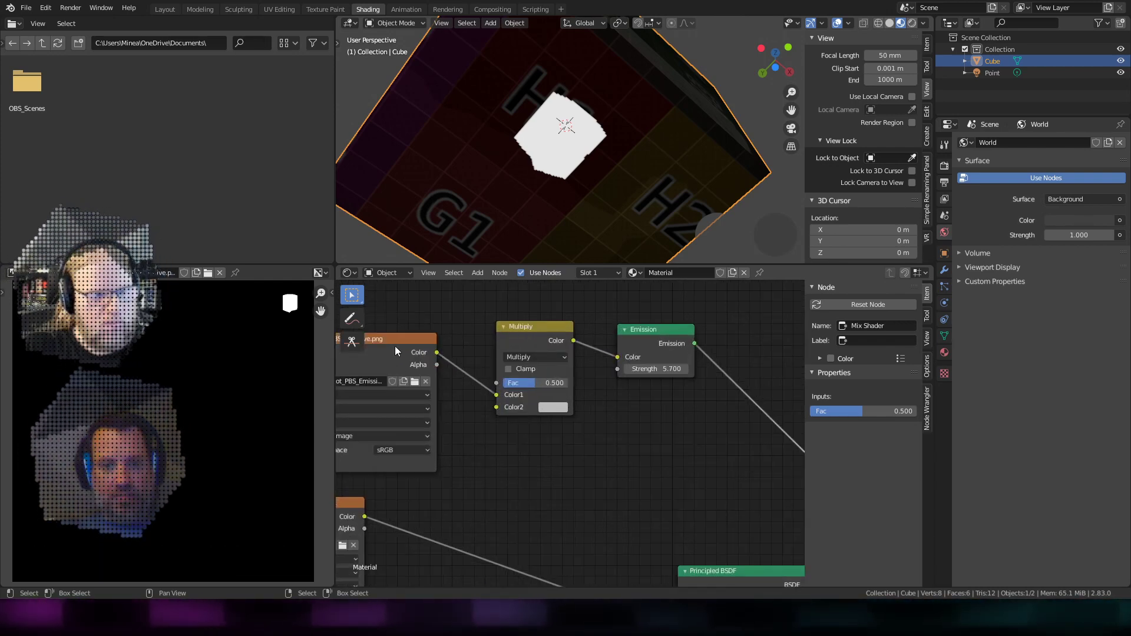
{"action": "left_click", "coordinate": [553, 407]}
{"action": "left_click_drag", "start_coordinate": [612, 327], "coordinate": [637, 327]}
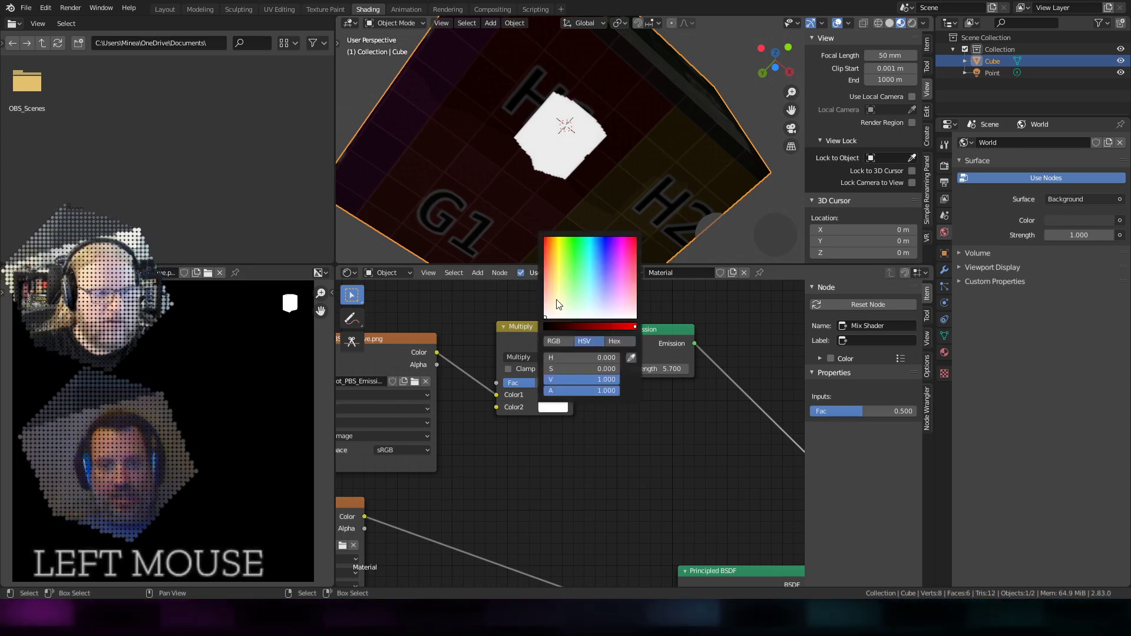
{"action": "left_click_drag", "start_coordinate": [556, 303], "coordinate": [543, 237]}
{"action": "left_click_drag", "start_coordinate": [532, 386], "coordinate": [568, 383]}
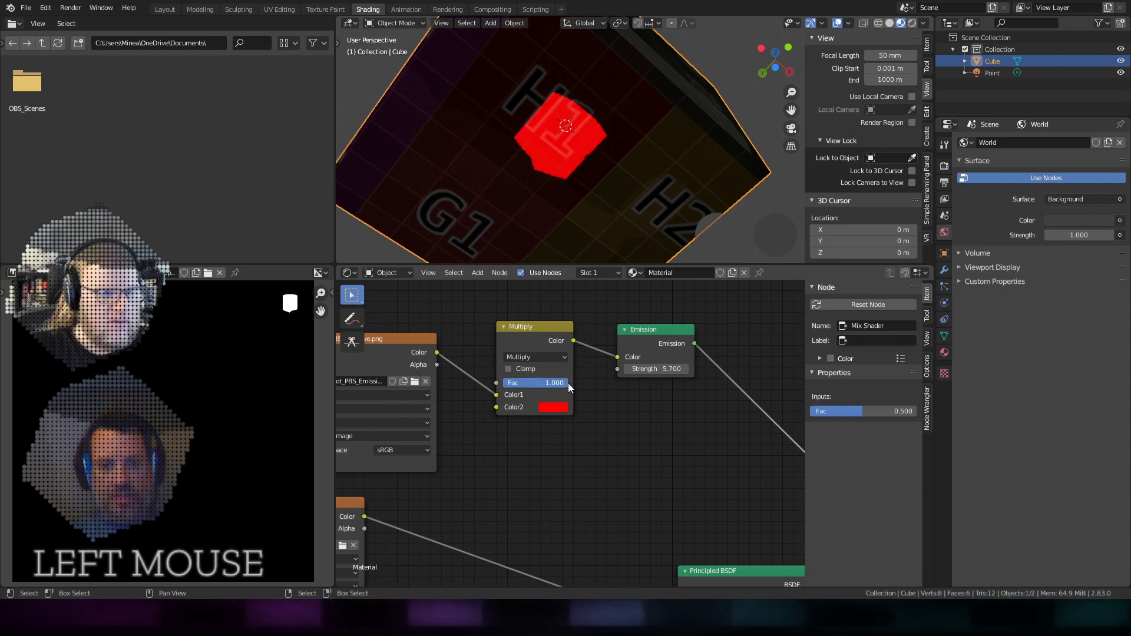
{"action": "middle_click_drag", "start_coordinate": [648, 195], "coordinate": [616, 146]}
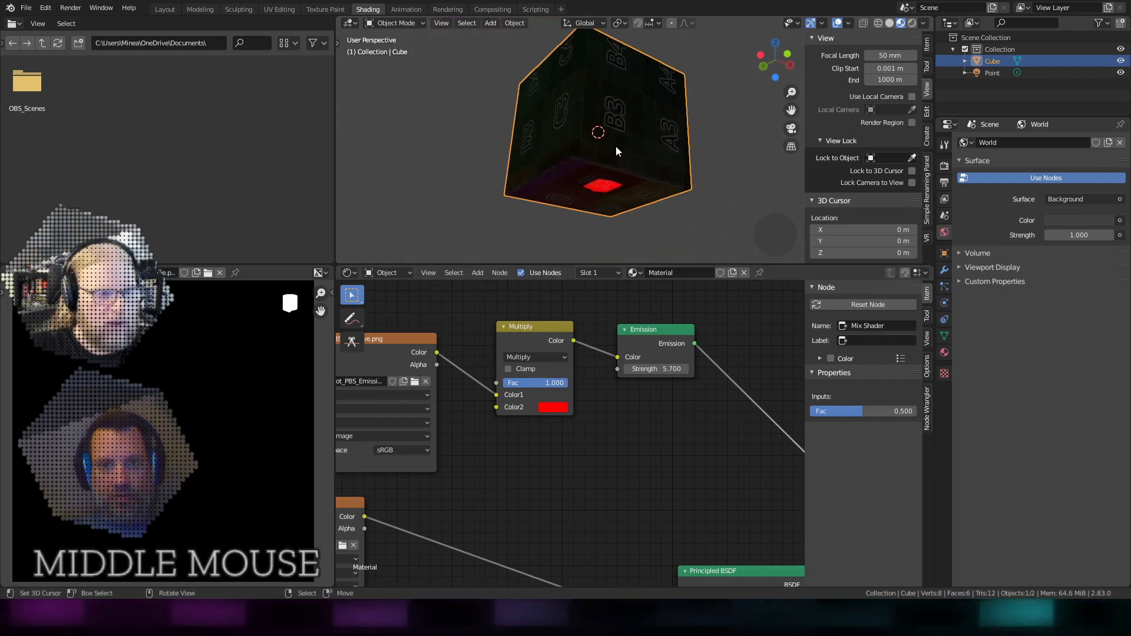
{"action": "scroll", "coordinate": [683, 182], "scroll_direction": "down", "scroll_amount": 3}
{"action": "middle_click_drag", "start_coordinate": [684, 182], "coordinate": [635, 114], "text": "shift"}
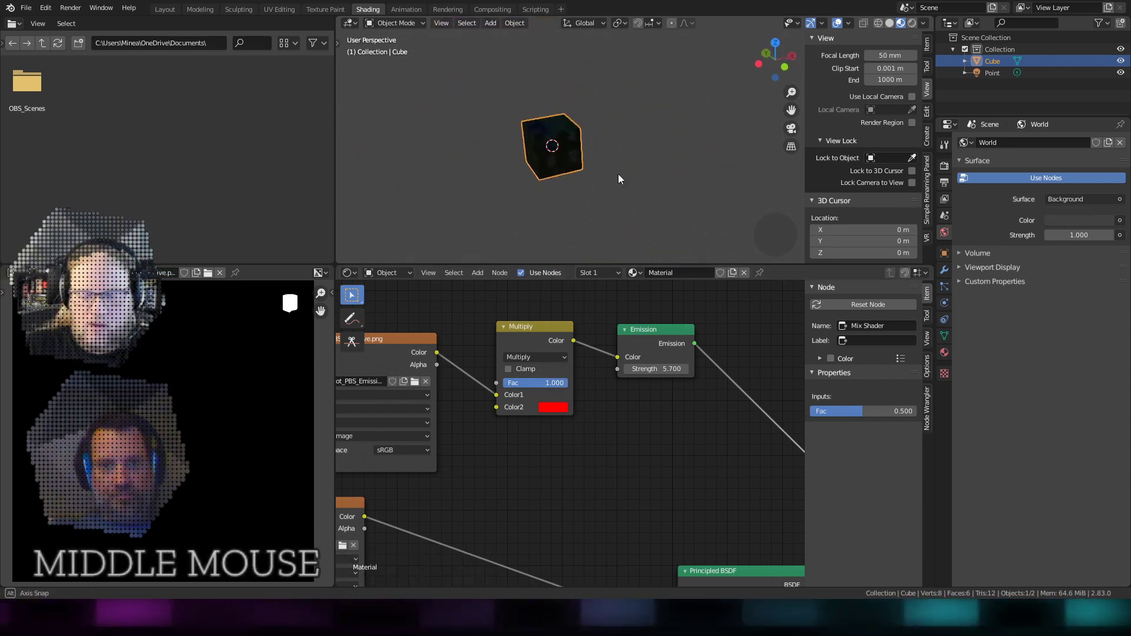
{"action": "middle_click_drag", "start_coordinate": [618, 175], "coordinate": [638, 262]}
Step: Activate the freehand Annotate tool in the node editor near the emissive texture node
{"action": "scroll", "coordinate": [630, 415], "scroll_direction": "down", "scroll_amount": 5}
{"action": "middle_click_drag", "start_coordinate": [635, 482], "coordinate": [606, 377], "text": "shift"}
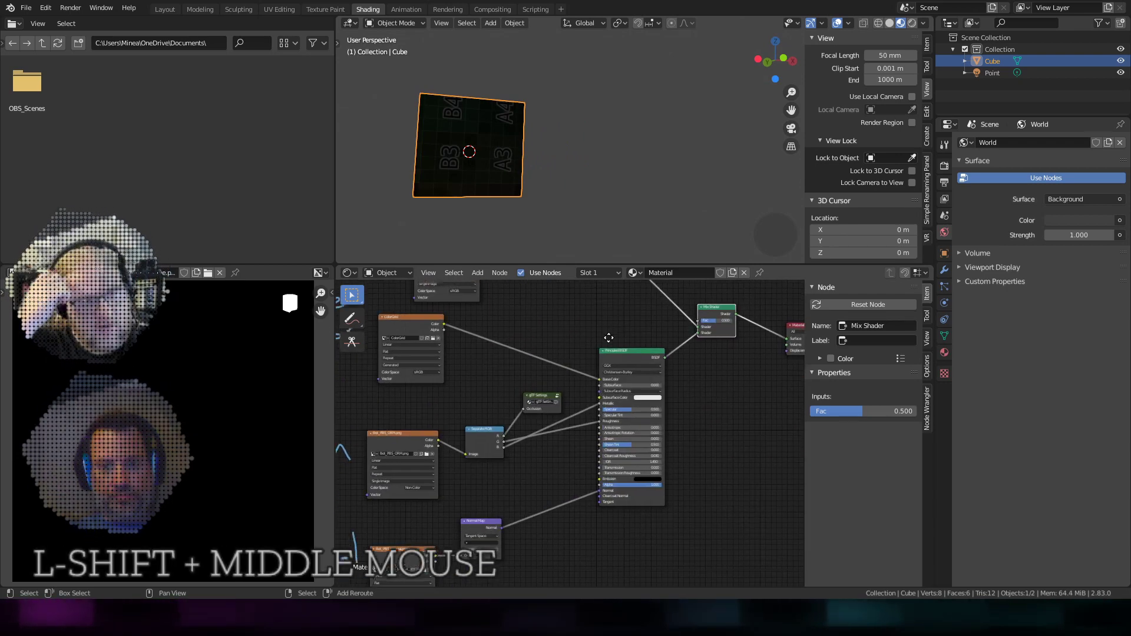
{"action": "scroll", "coordinate": [606, 377], "scroll_direction": "down", "scroll_amount": 3}
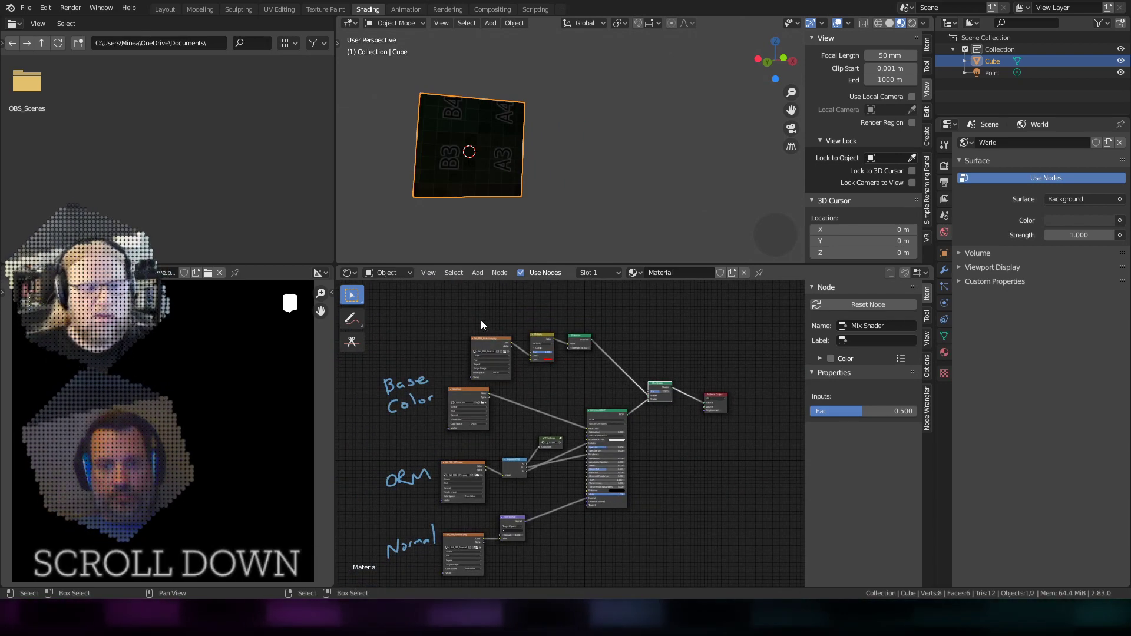
{"action": "left_click", "coordinate": [349, 319]}
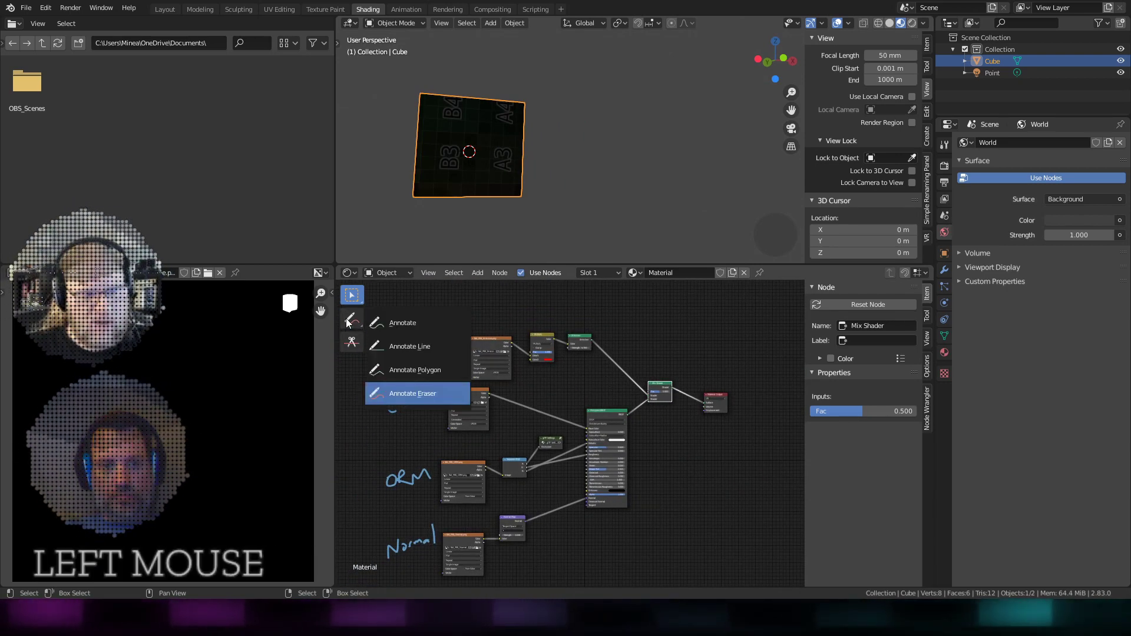
{"action": "left_click", "coordinate": [389, 322]}
{"action": "scroll", "coordinate": [433, 320], "scroll_direction": "up", "scroll_amount": 2}
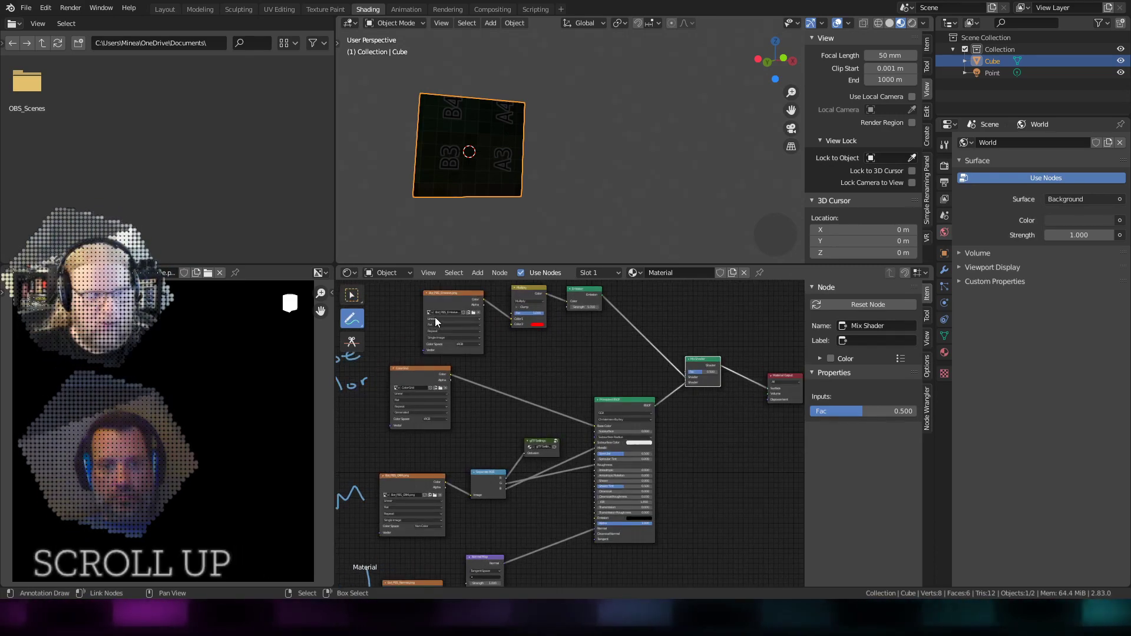